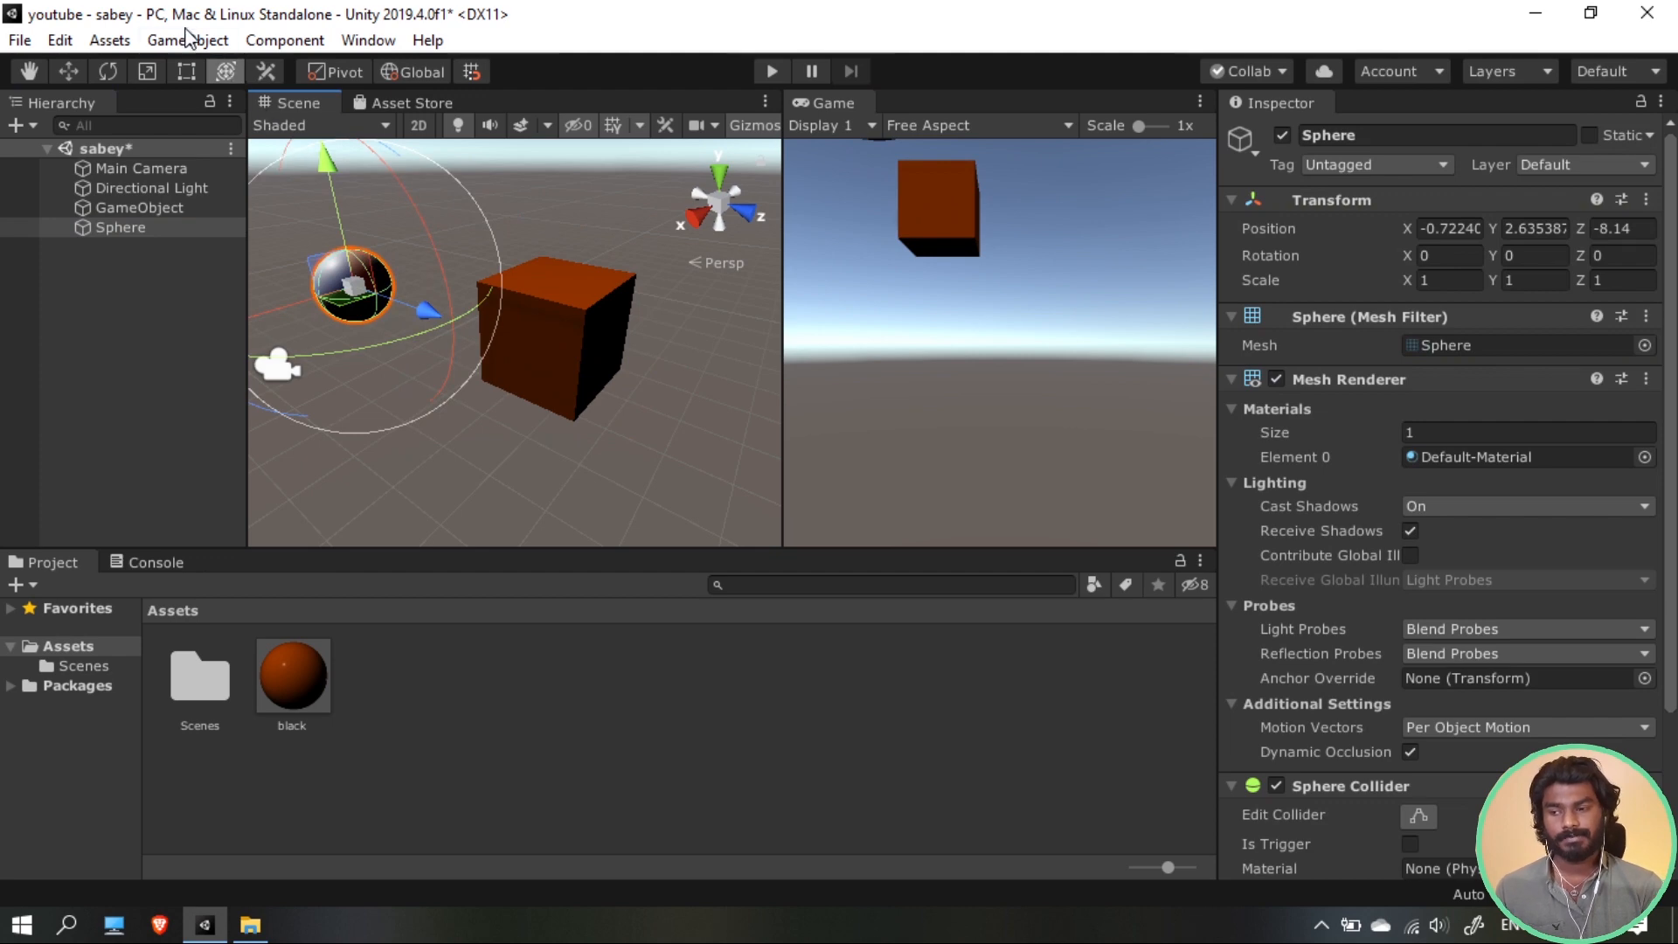
# Add a Cylinder to the scene and move it along Z to about -2.64, beyond the orange cube
pyautogui.click(189, 41)
pyautogui.moveTo(437, 122)
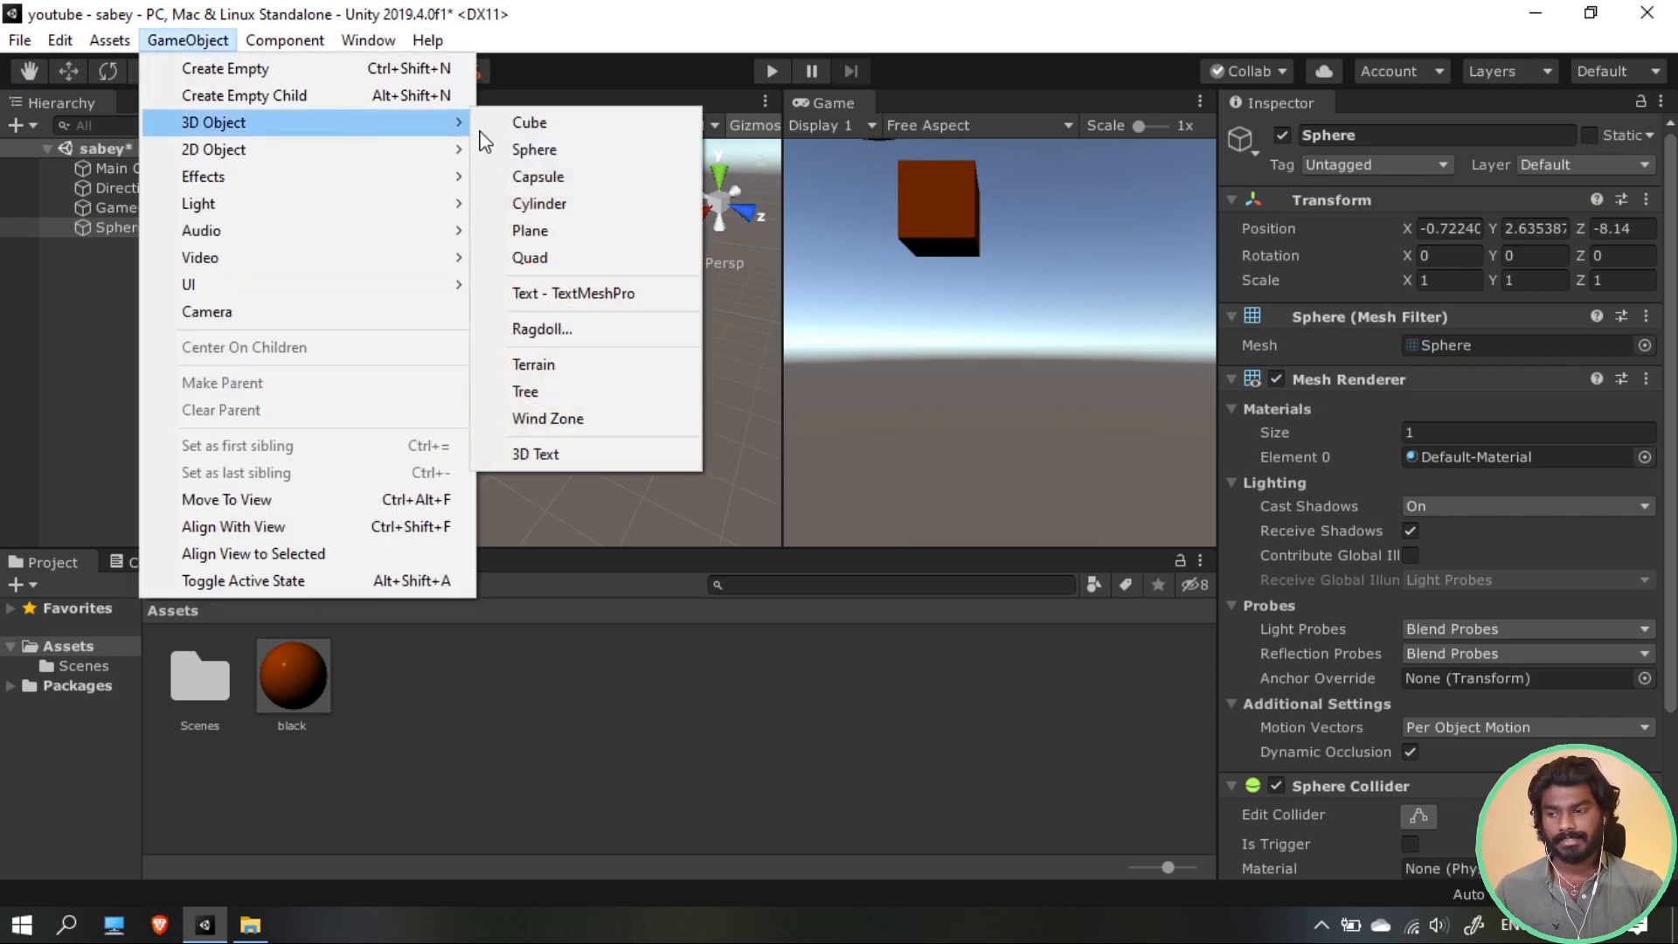
pyautogui.click(563, 205)
pyautogui.moveTo(624, 379); pyautogui.dragTo(811, 442)
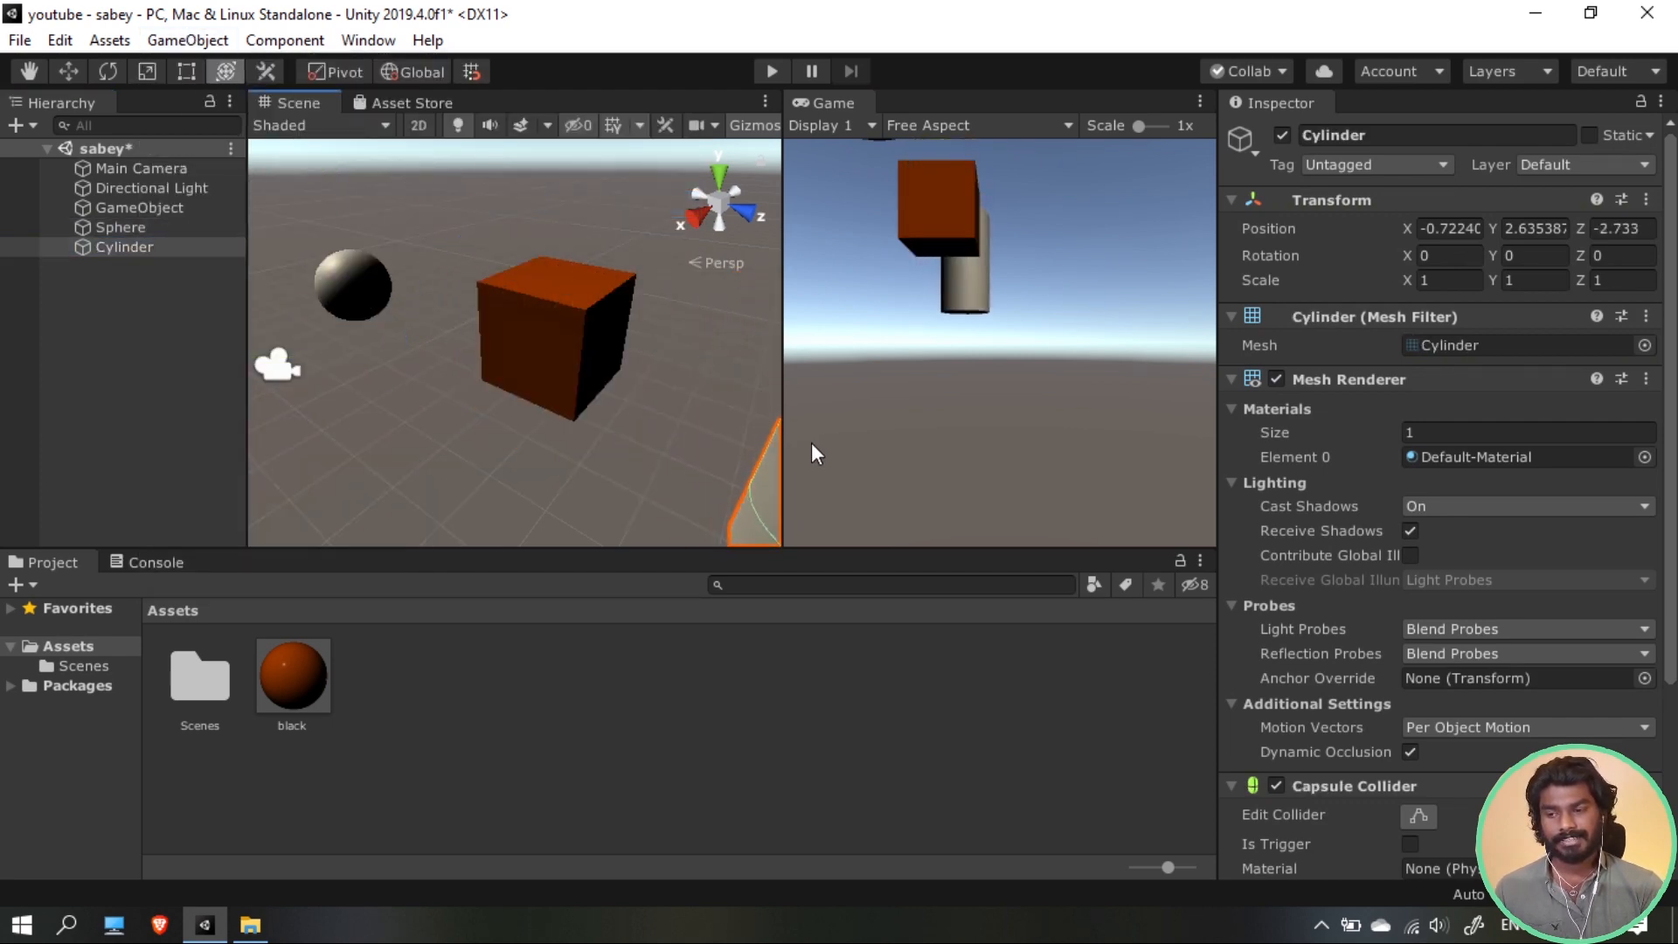
pyautogui.scroll(-4, 523, 360)
pyautogui.scroll(-2, 523, 360)
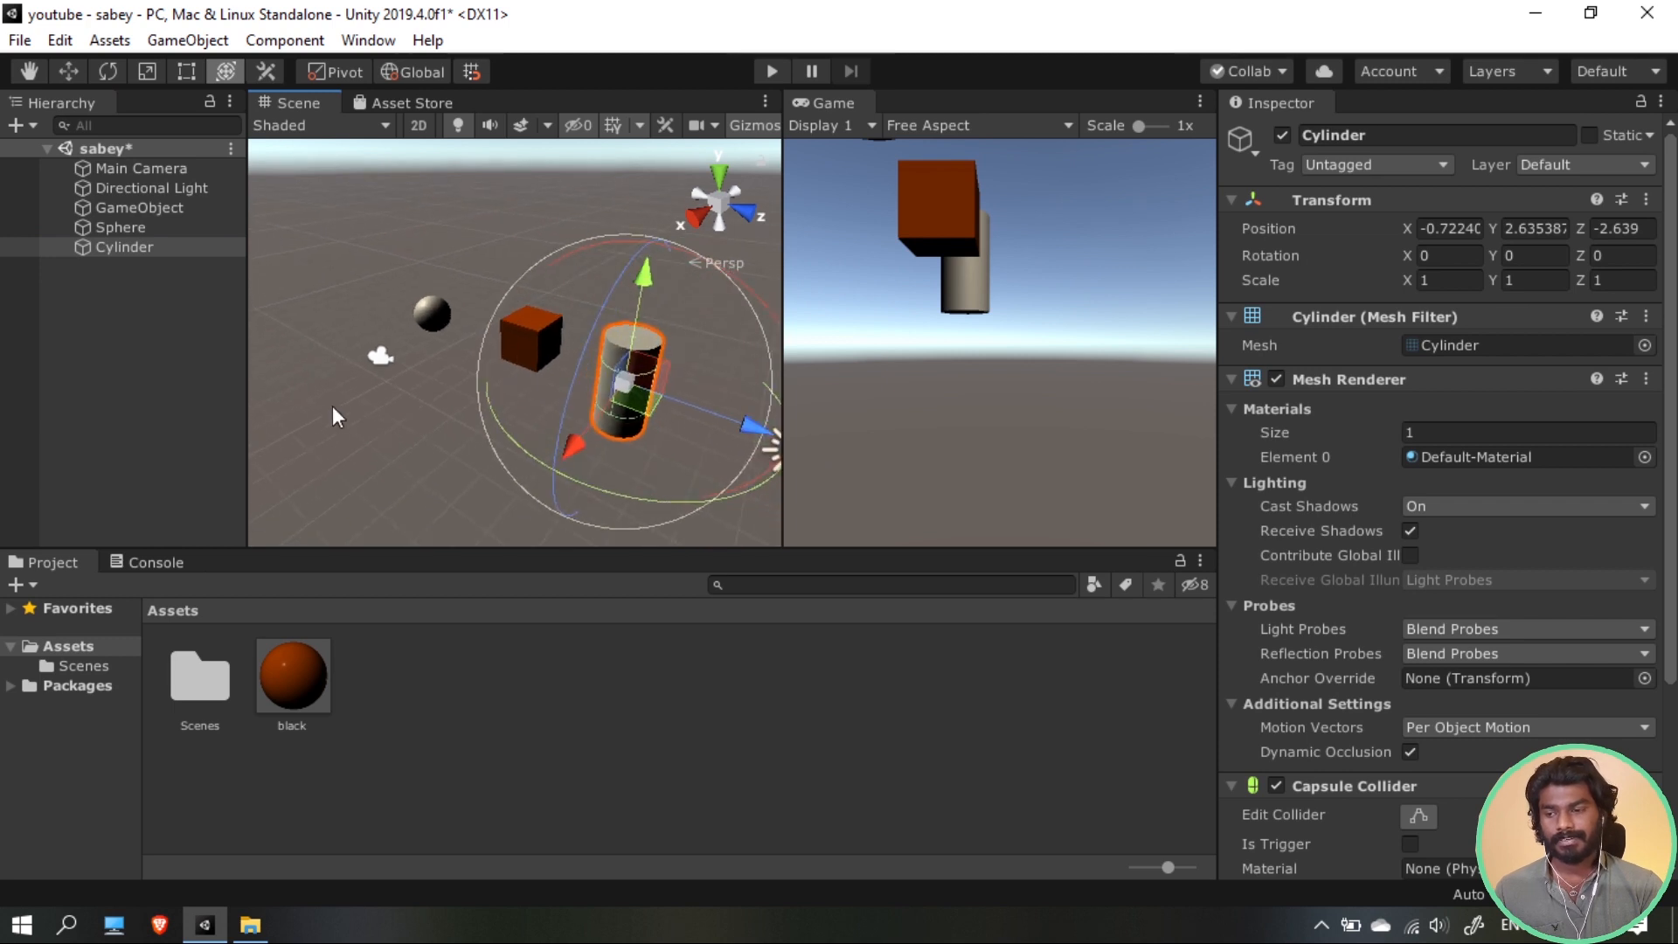
# Orbit to a side view of the sphere, cube and cylinder, and align the Main Camera with that view
pyautogui.click(381, 359)
pyautogui.keyDown('alt'); pyautogui.moveTo(487, 393); pyautogui.dragTo(1241, 354); pyautogui.keyUp('alt')
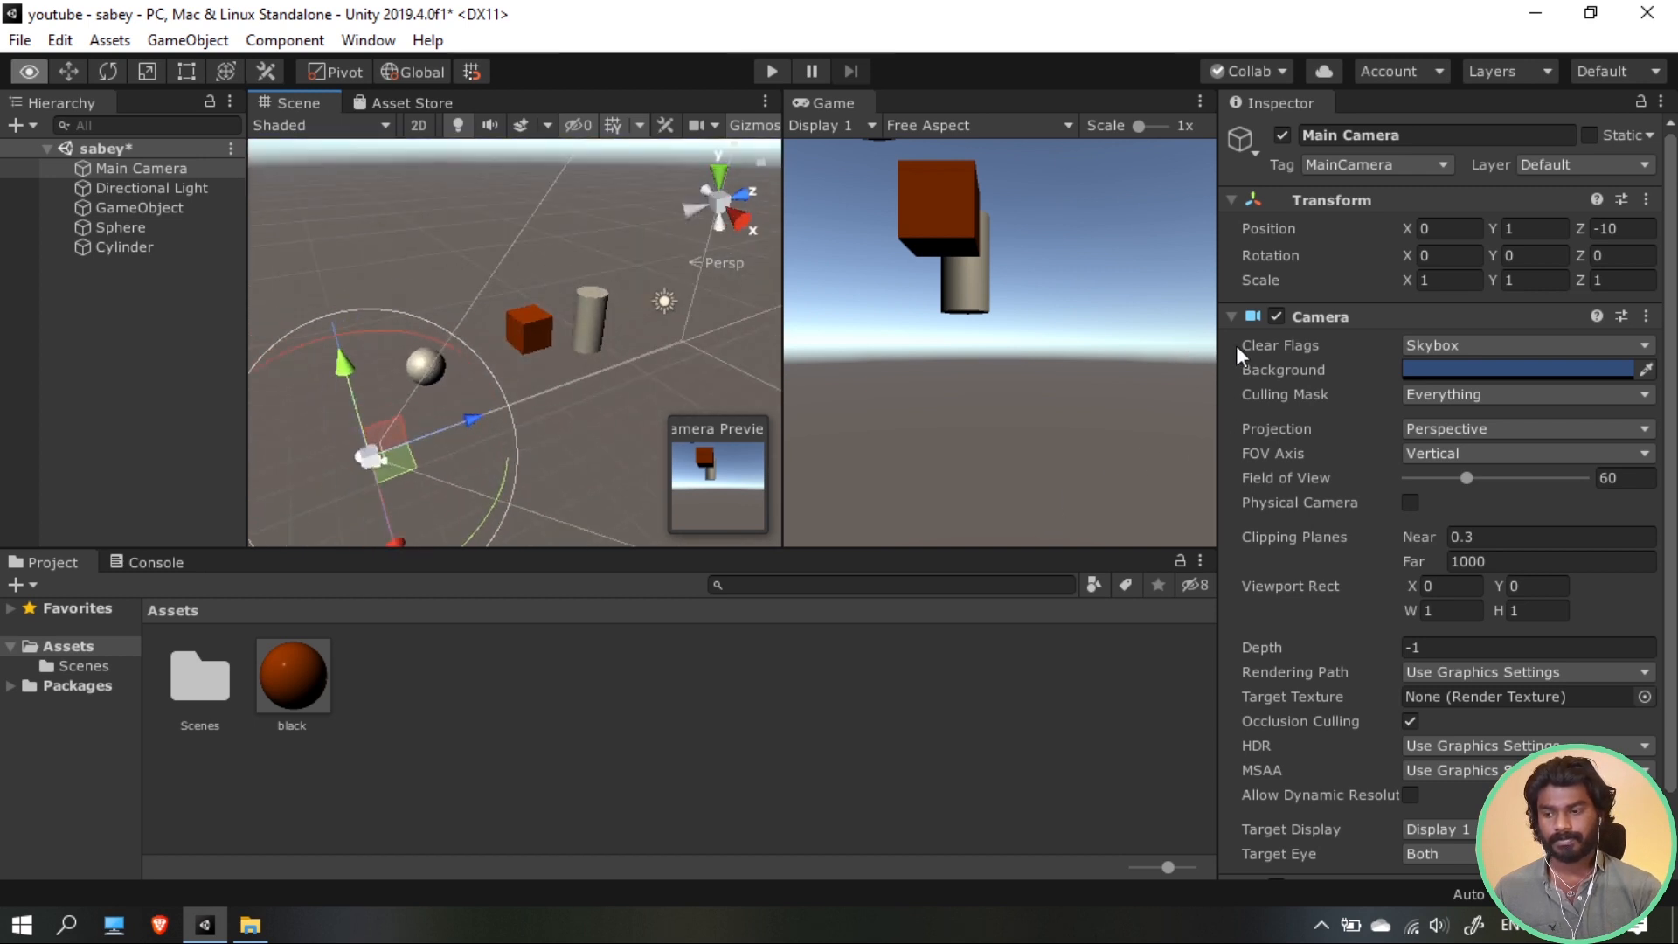
pyautogui.keyDown('alt'); pyautogui.moveTo(663, 407); pyautogui.dragTo(411, 188); pyautogui.keyUp('alt')
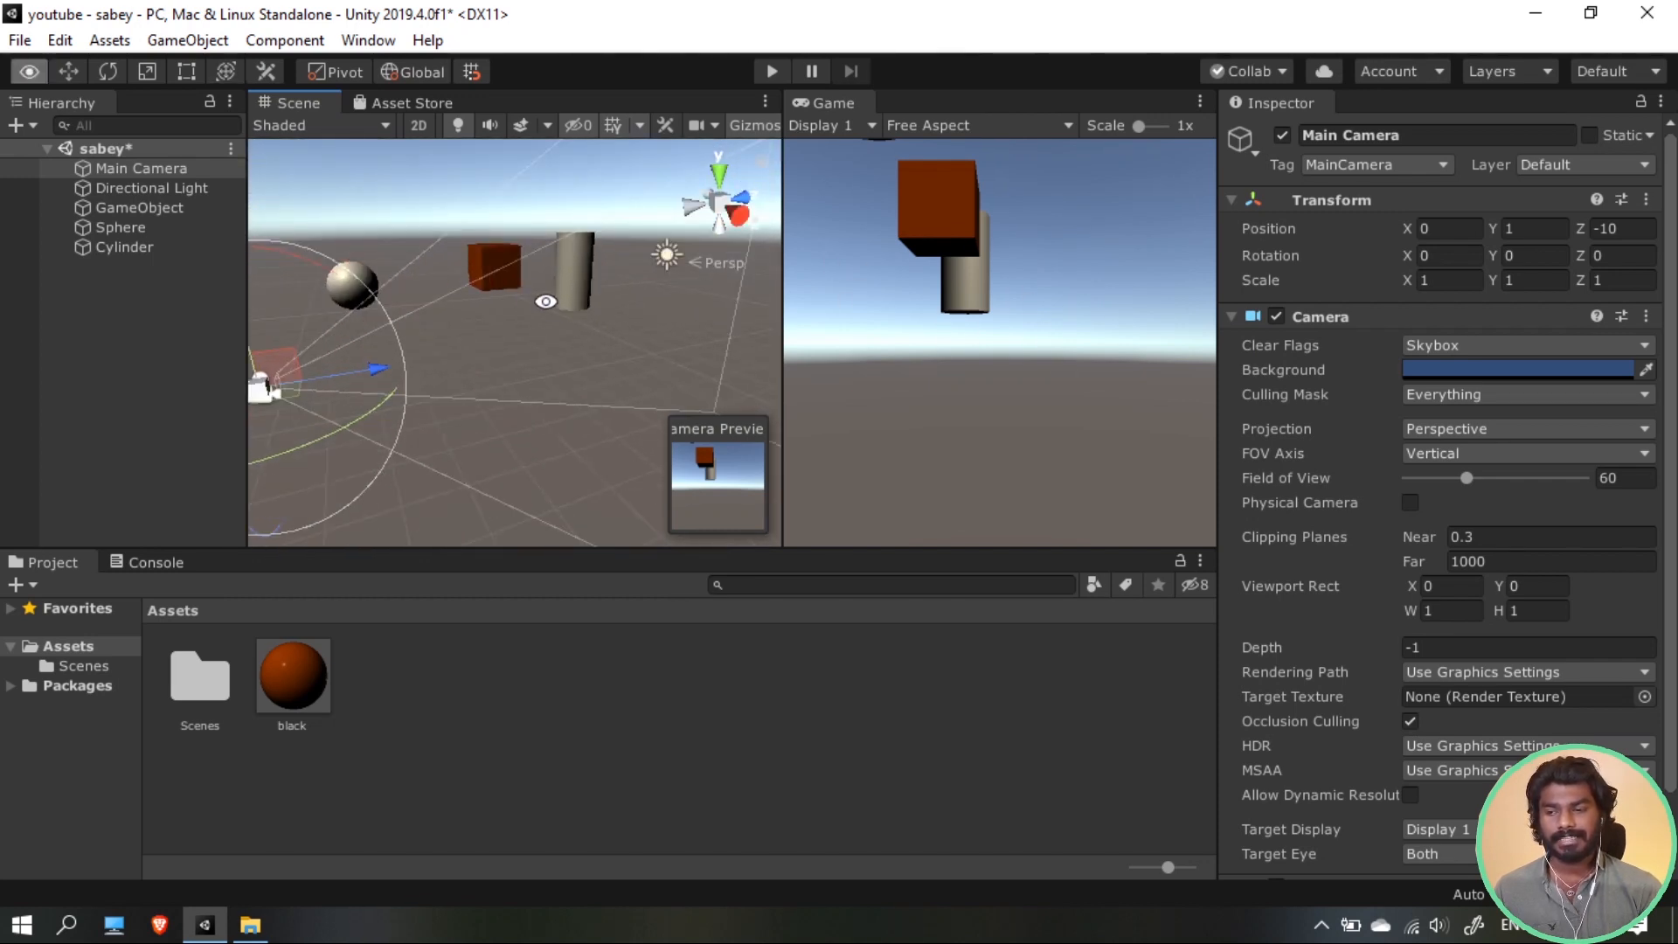
pyautogui.keyDown('alt'); pyautogui.moveTo(453, 278); pyautogui.dragTo(446, 274); pyautogui.keyUp('alt')
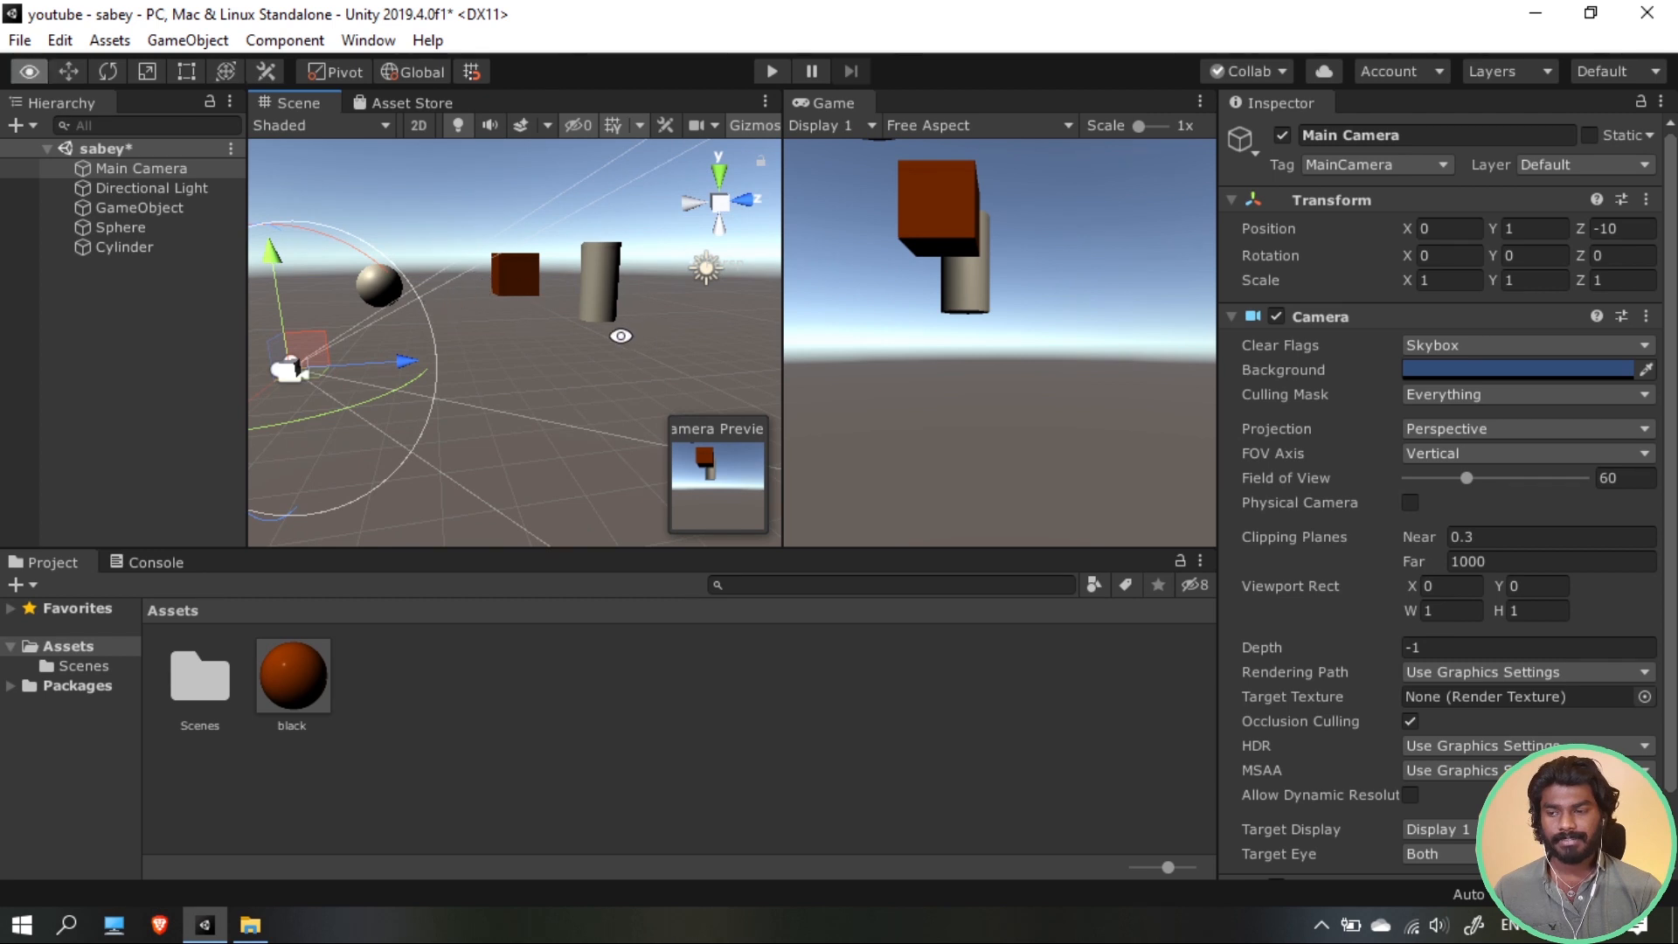
pyautogui.keyDown('alt'); pyautogui.moveTo(603, 301); pyautogui.dragTo(561, 299); pyautogui.keyUp('alt')
pyautogui.click(146, 171)
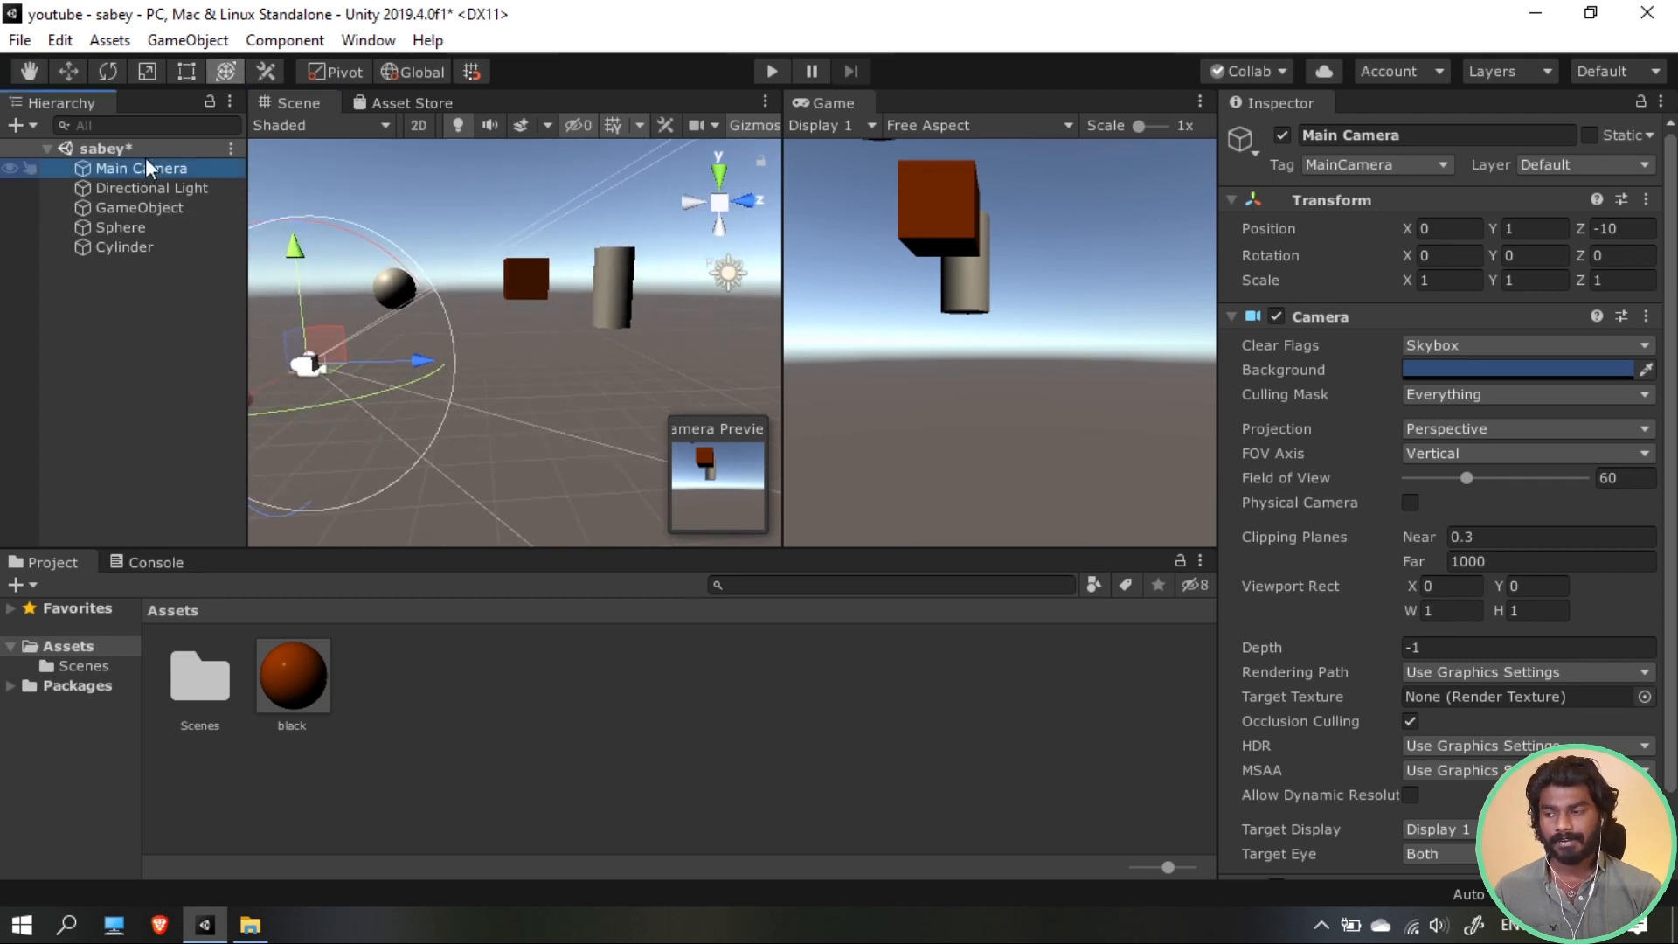
pyautogui.click(208, 44)
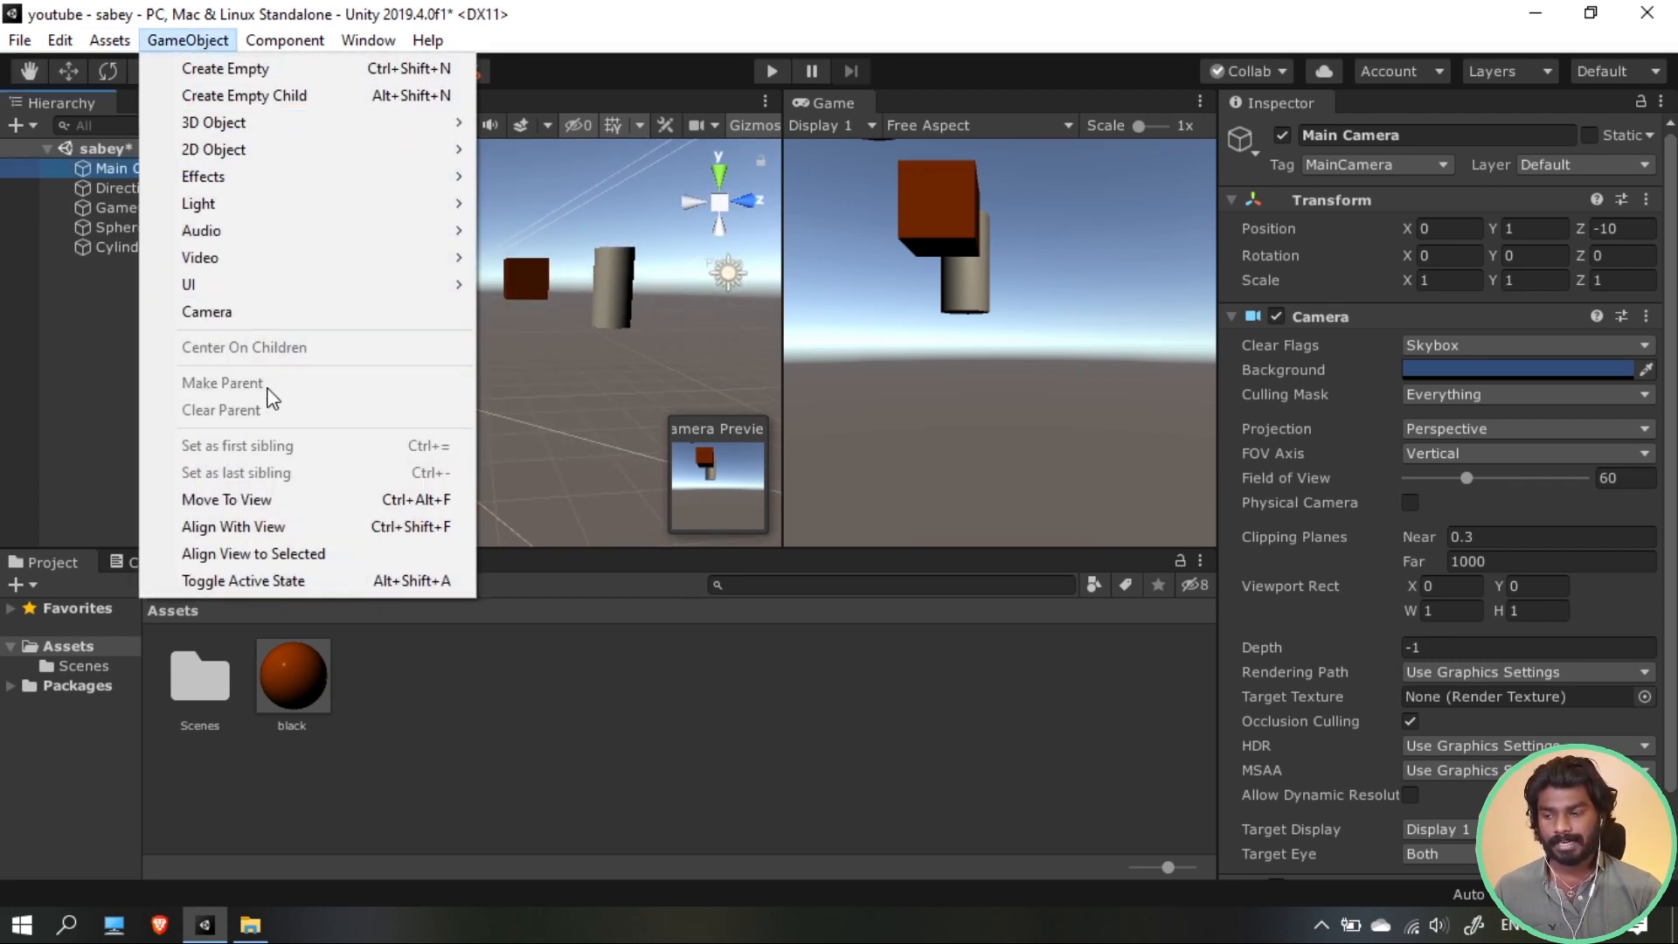
pyautogui.click(306, 528)
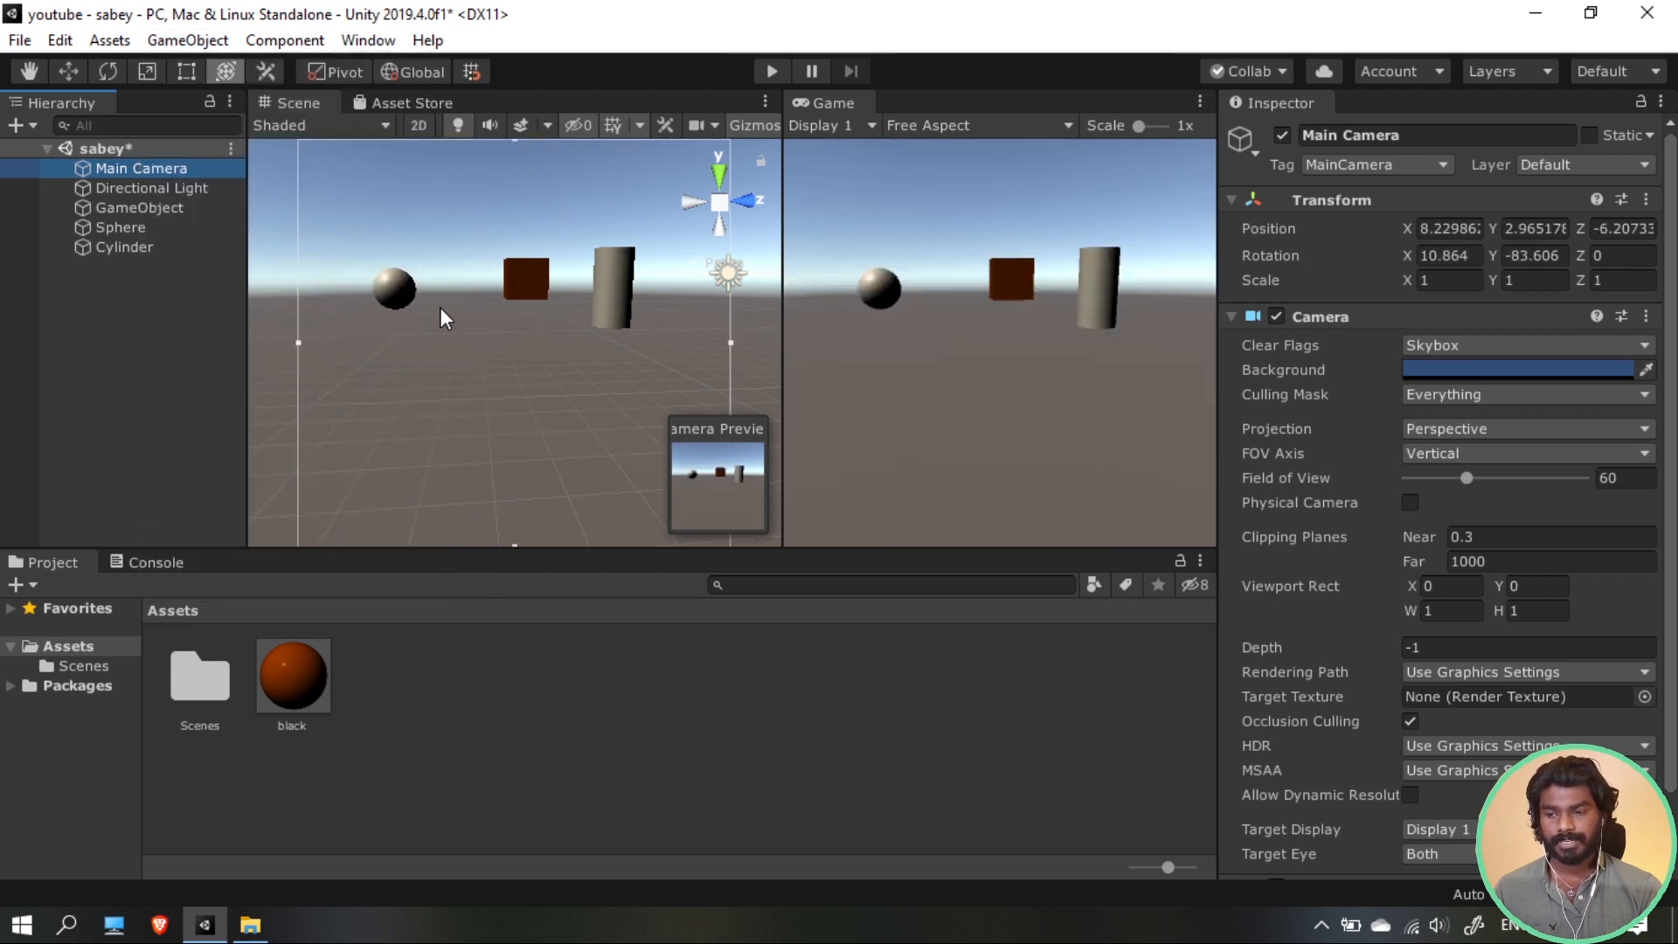
# Inspect the Main Camera's placement from other angles and undo its alignment with the view
pyautogui.scroll(-3, 406, 346)
pyautogui.keyDown('alt'); pyautogui.moveTo(410, 350); pyautogui.dragTo(523, 402); pyautogui.keyUp('alt')
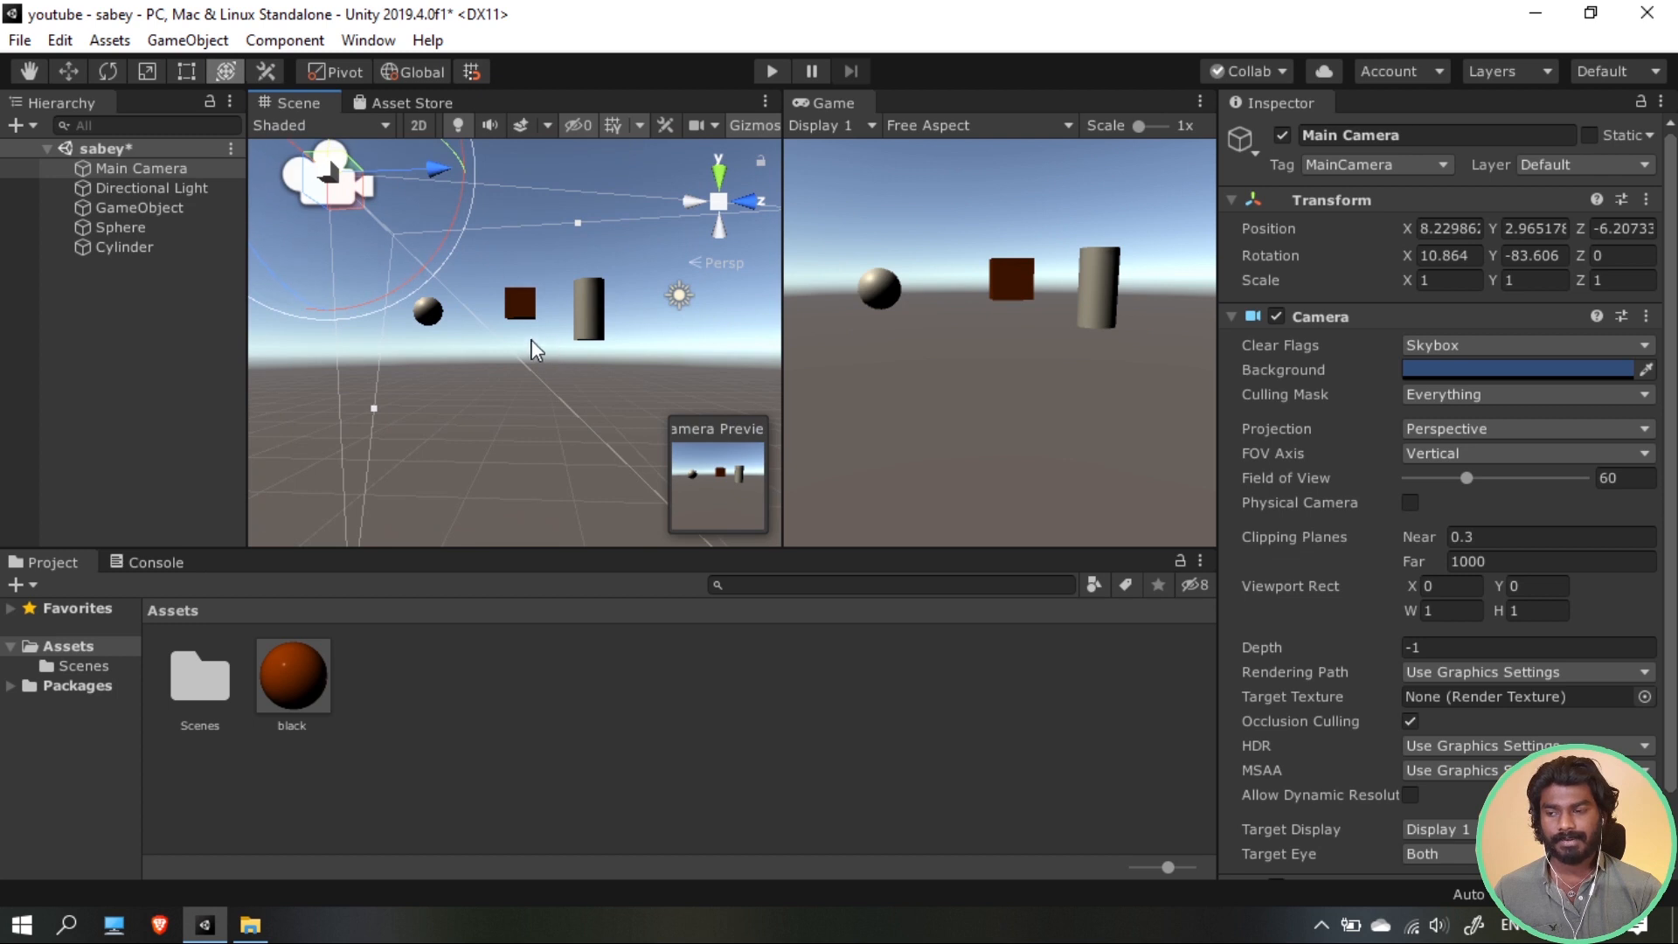
pyautogui.click(138, 173)
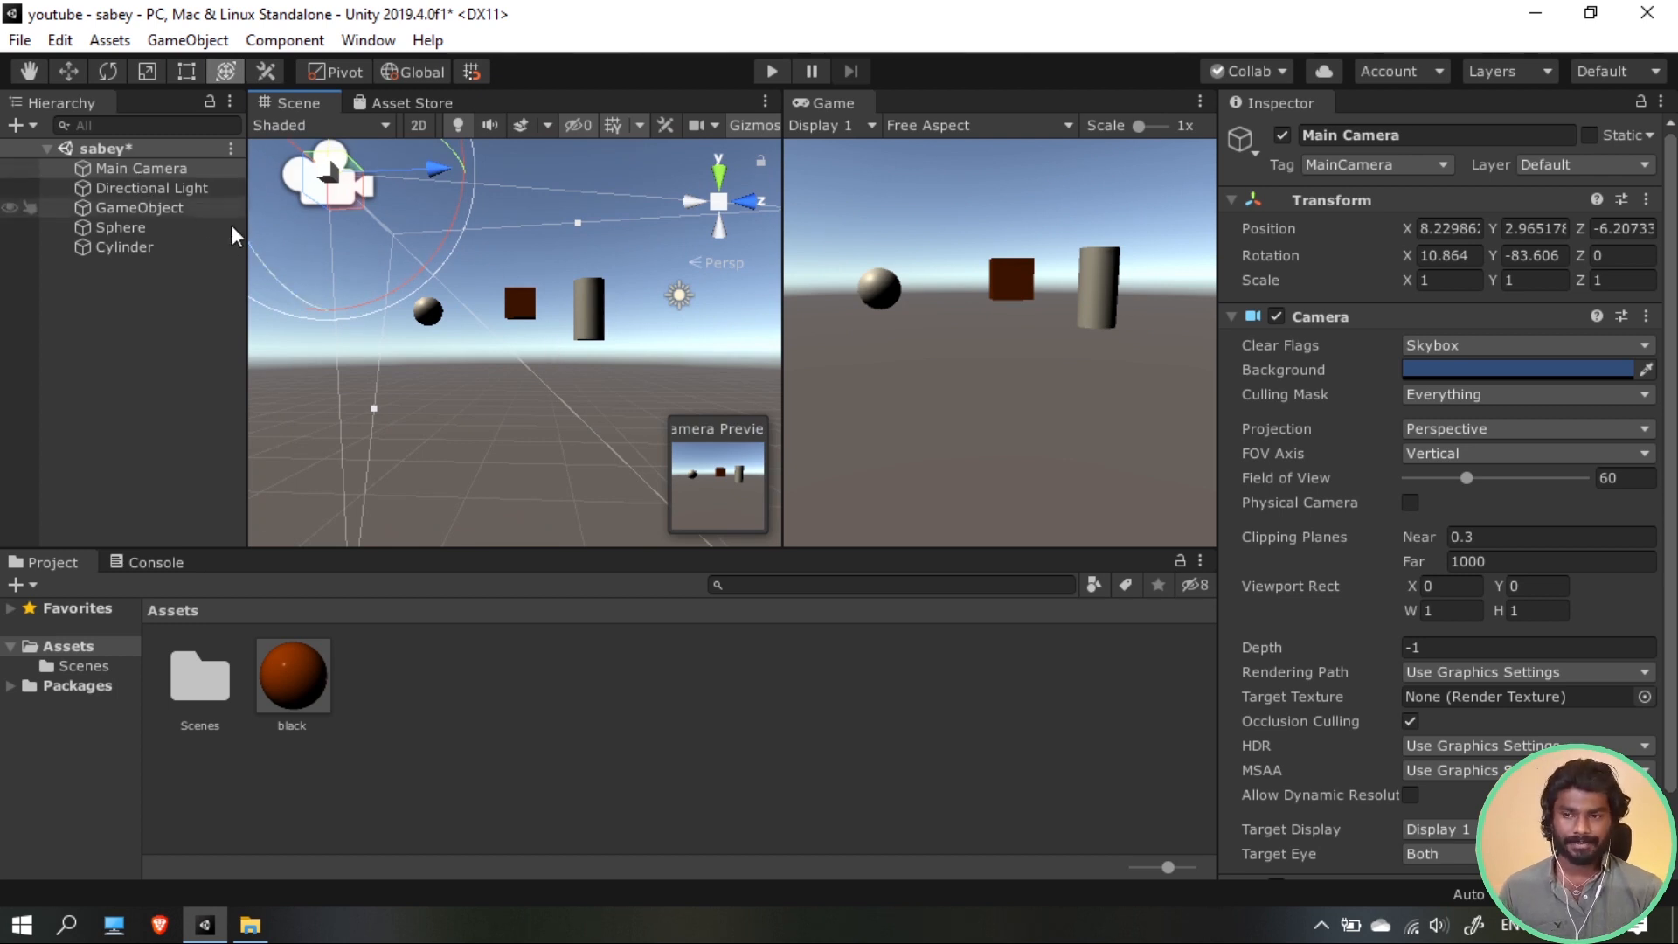
pyautogui.keyDown('alt'); pyautogui.moveTo(489, 330); pyautogui.dragTo(585, 402); pyautogui.keyUp('alt')
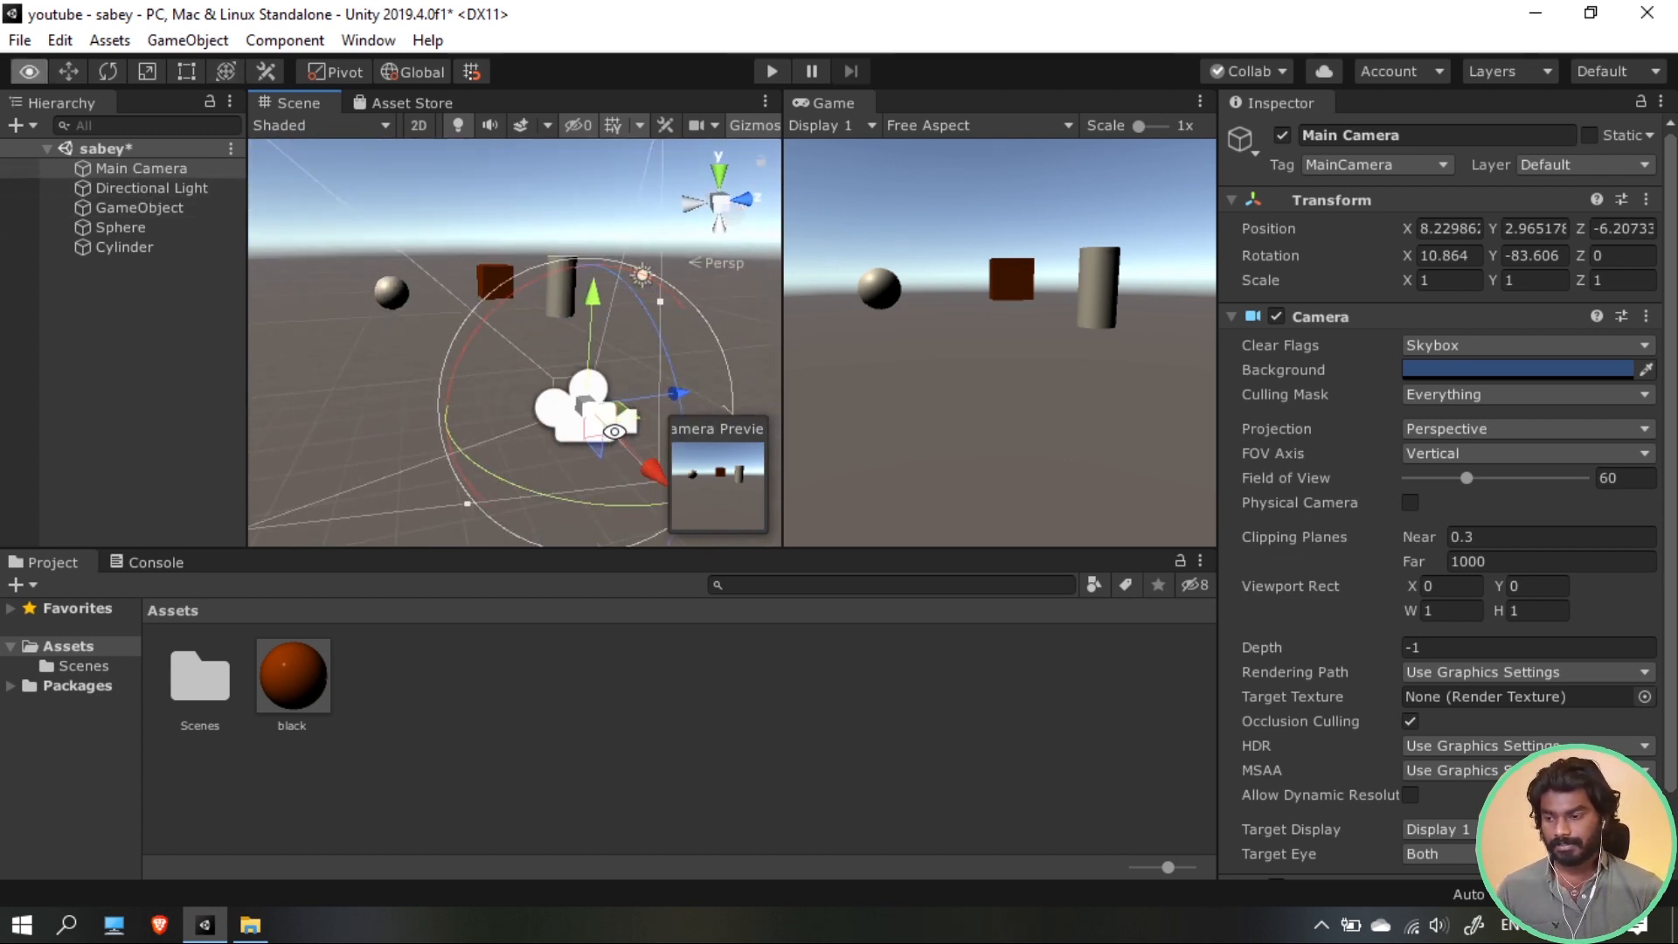
pyautogui.keyDown('alt'); pyautogui.moveTo(480, 356); pyautogui.dragTo(433, 277); pyautogui.keyUp('alt')
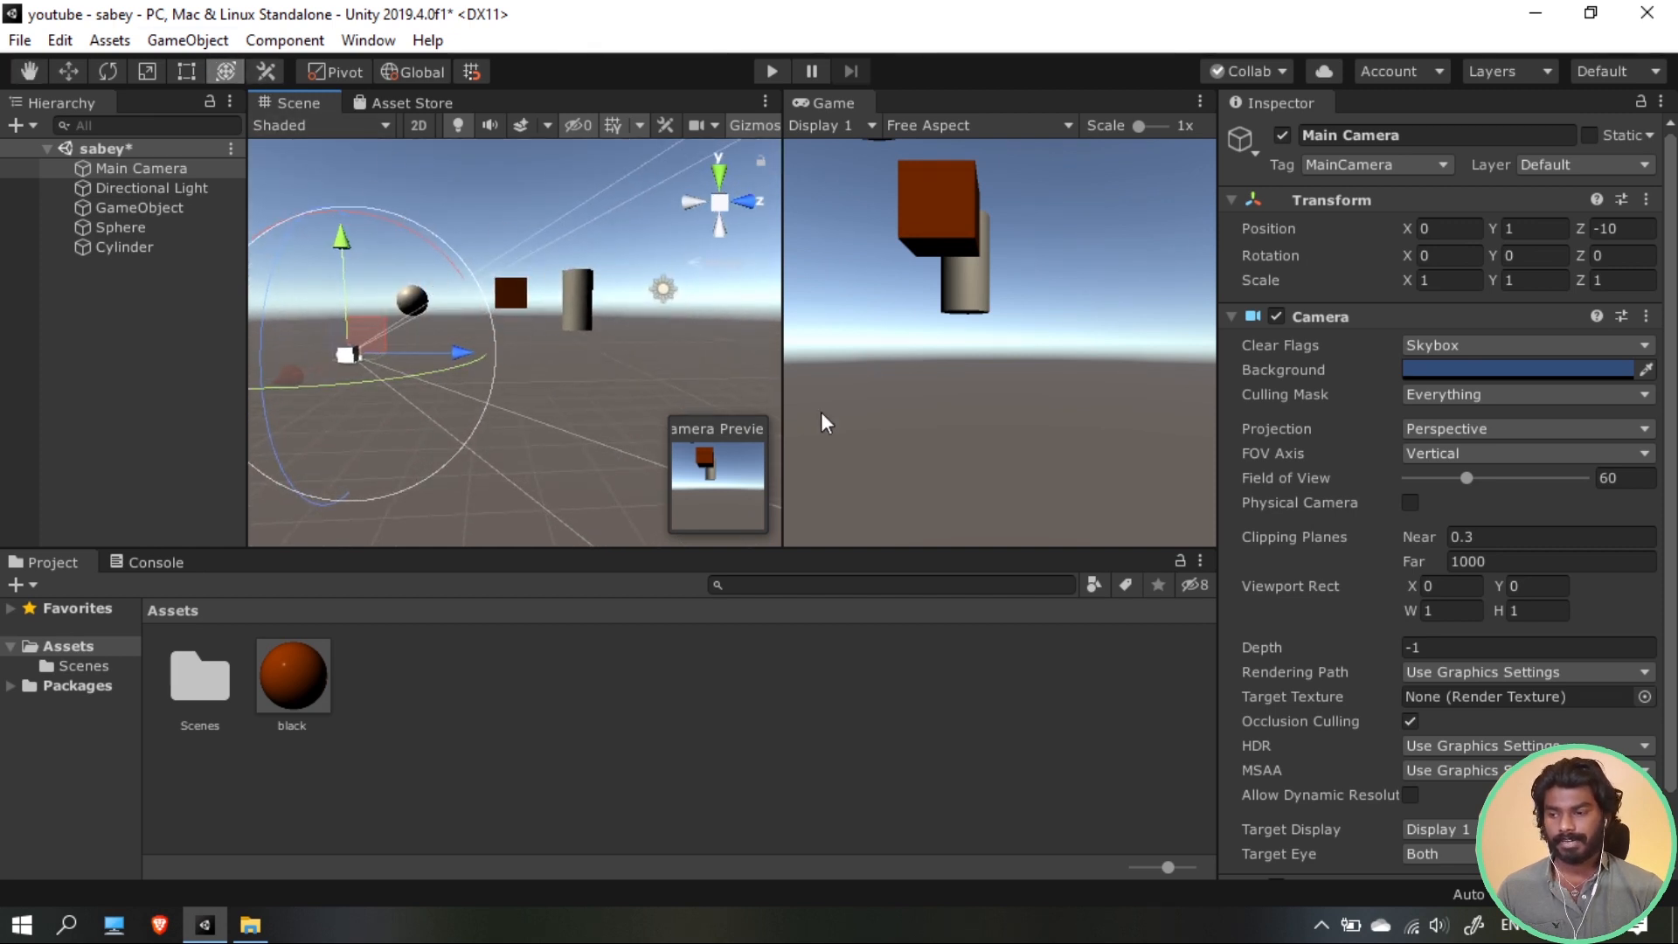
# Align the Main Camera with the current scene view showing all three objects, and save the scene
pyautogui.click(188, 40)
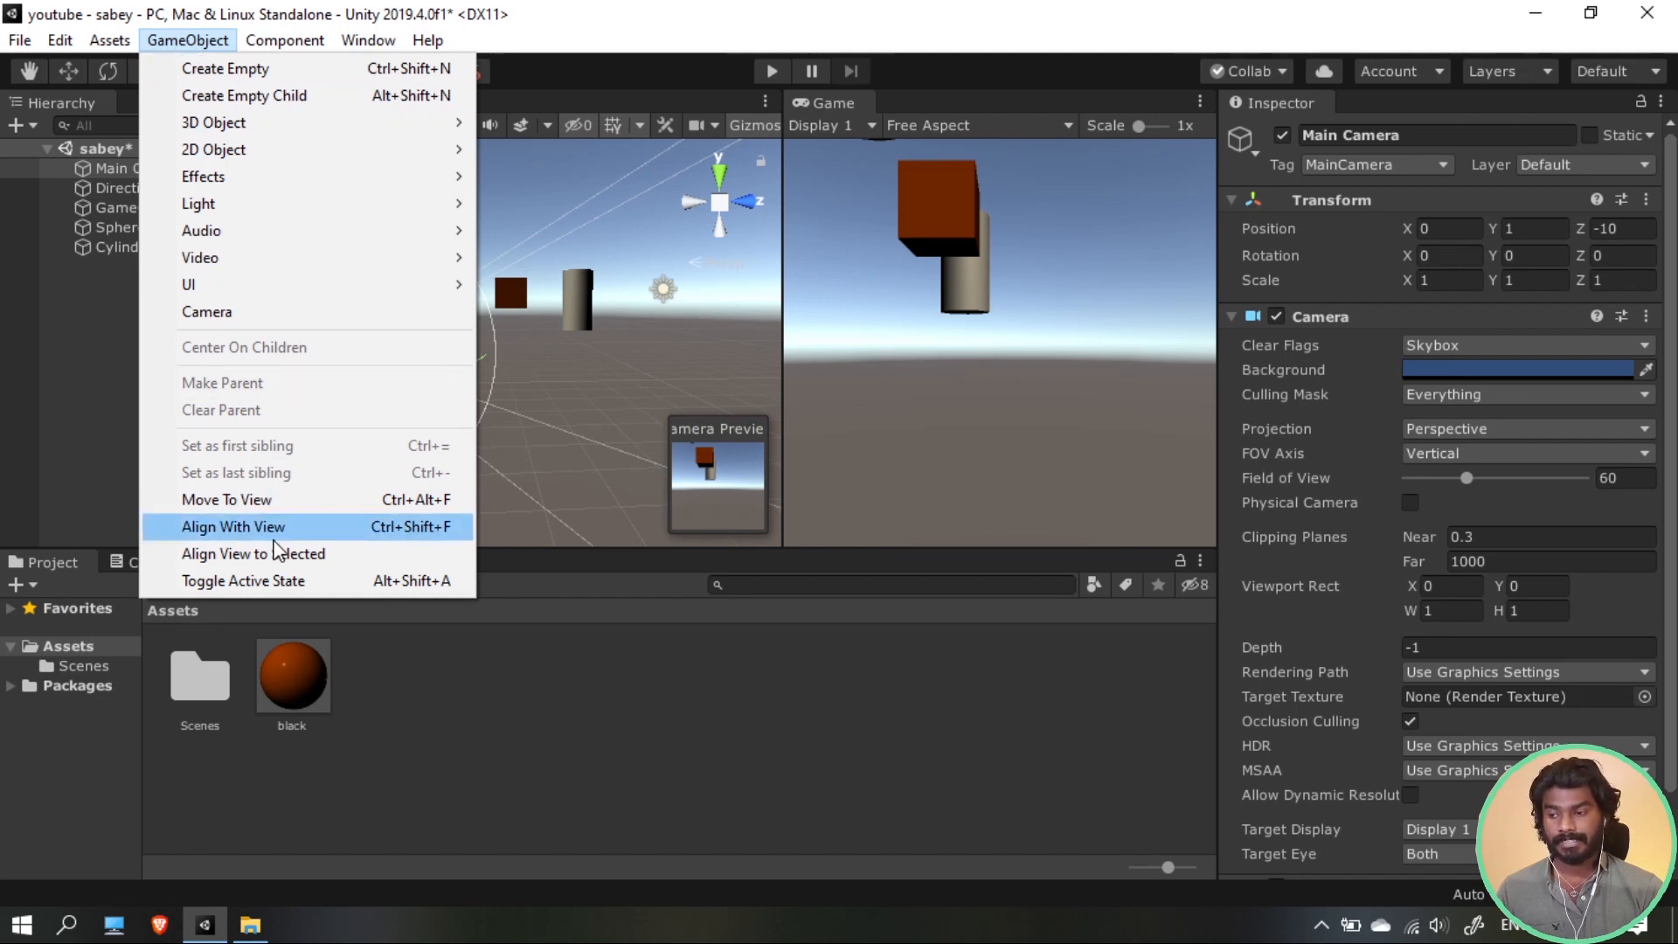
pyautogui.click(275, 534)
pyautogui.keyDown('alt'); pyautogui.moveTo(590, 469); pyautogui.dragTo(643, 374); pyautogui.keyUp('alt')
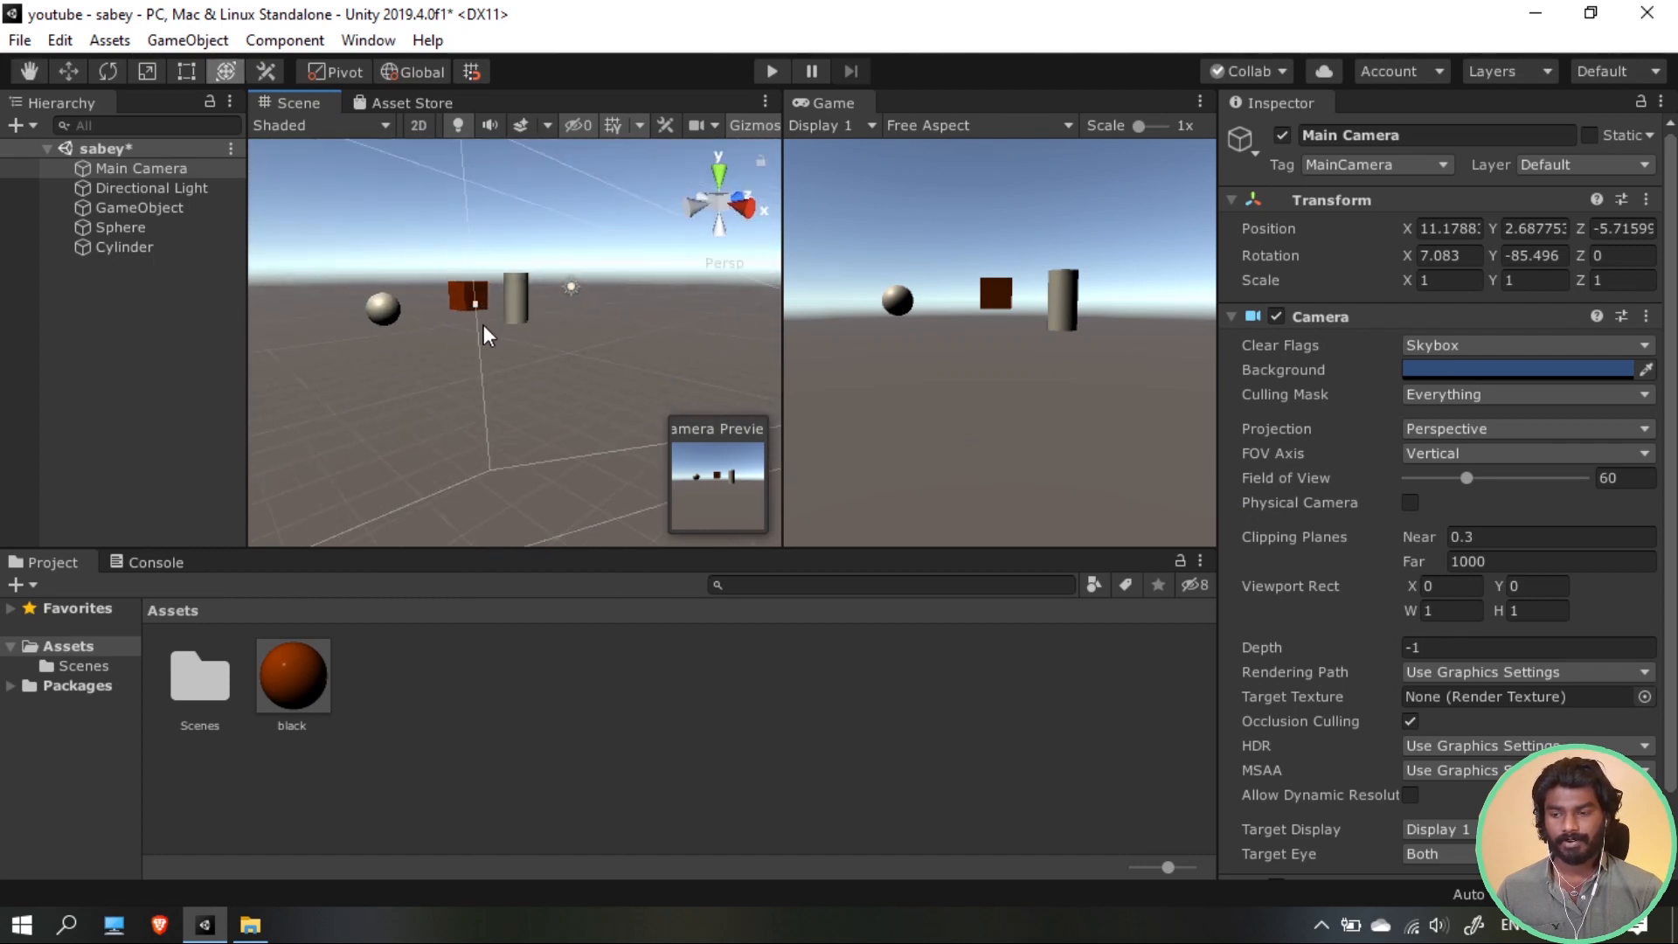
pyautogui.moveTo(485, 333); pyautogui.dragTo(434, 376, button='middle')
pyautogui.keyDown('alt'); pyautogui.moveTo(618, 422); pyautogui.dragTo(500, 392); pyautogui.keyUp('alt')
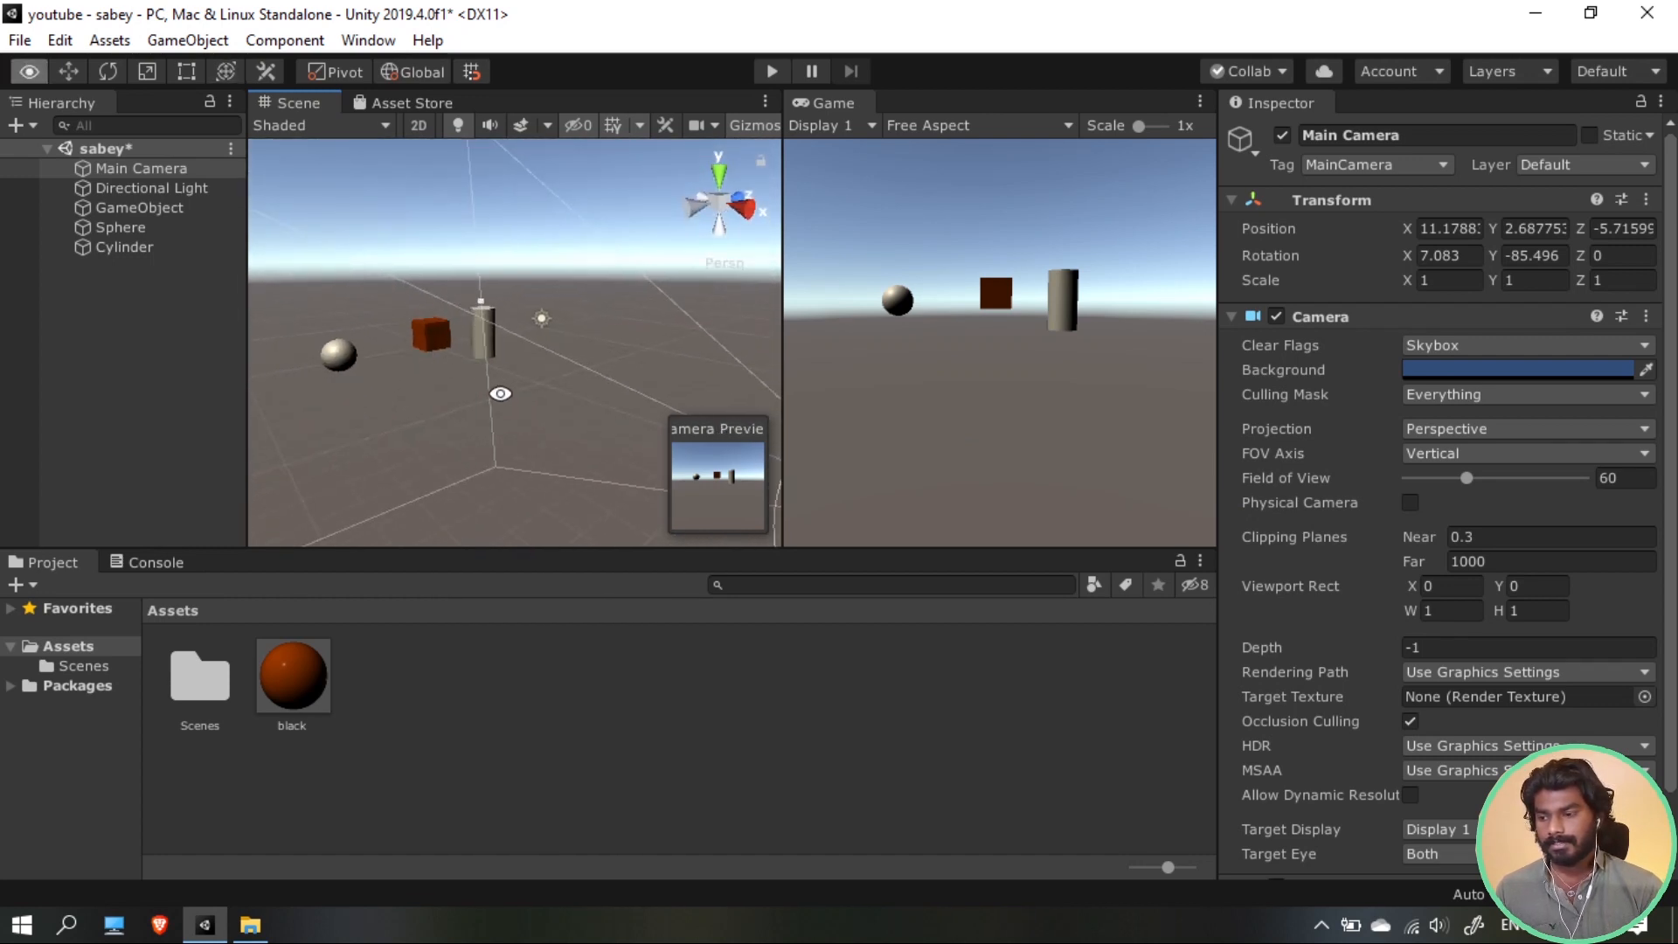
pyautogui.click(458, 412)
pyautogui.hotkey('ctrl', 's')
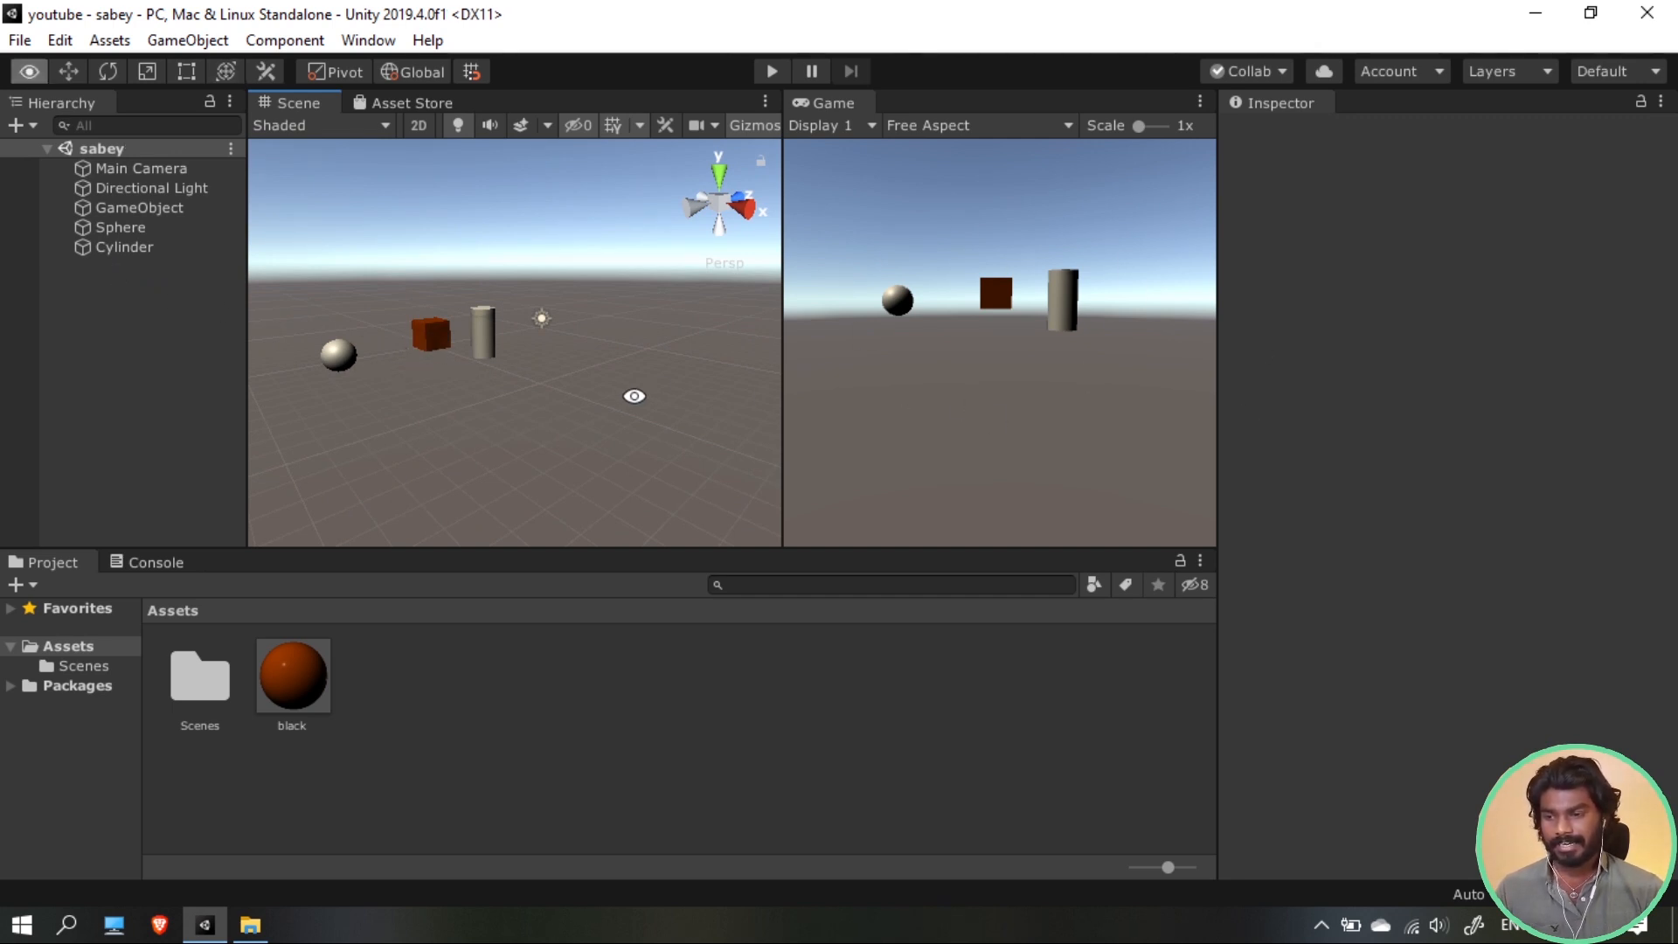
# Frame the Sphere in the scene view and collapse its Mesh Filter and Mesh Renderer components
pyautogui.keyDown('alt'); pyautogui.moveTo(633, 393); pyautogui.dragTo(525, 399); pyautogui.keyUp('alt')
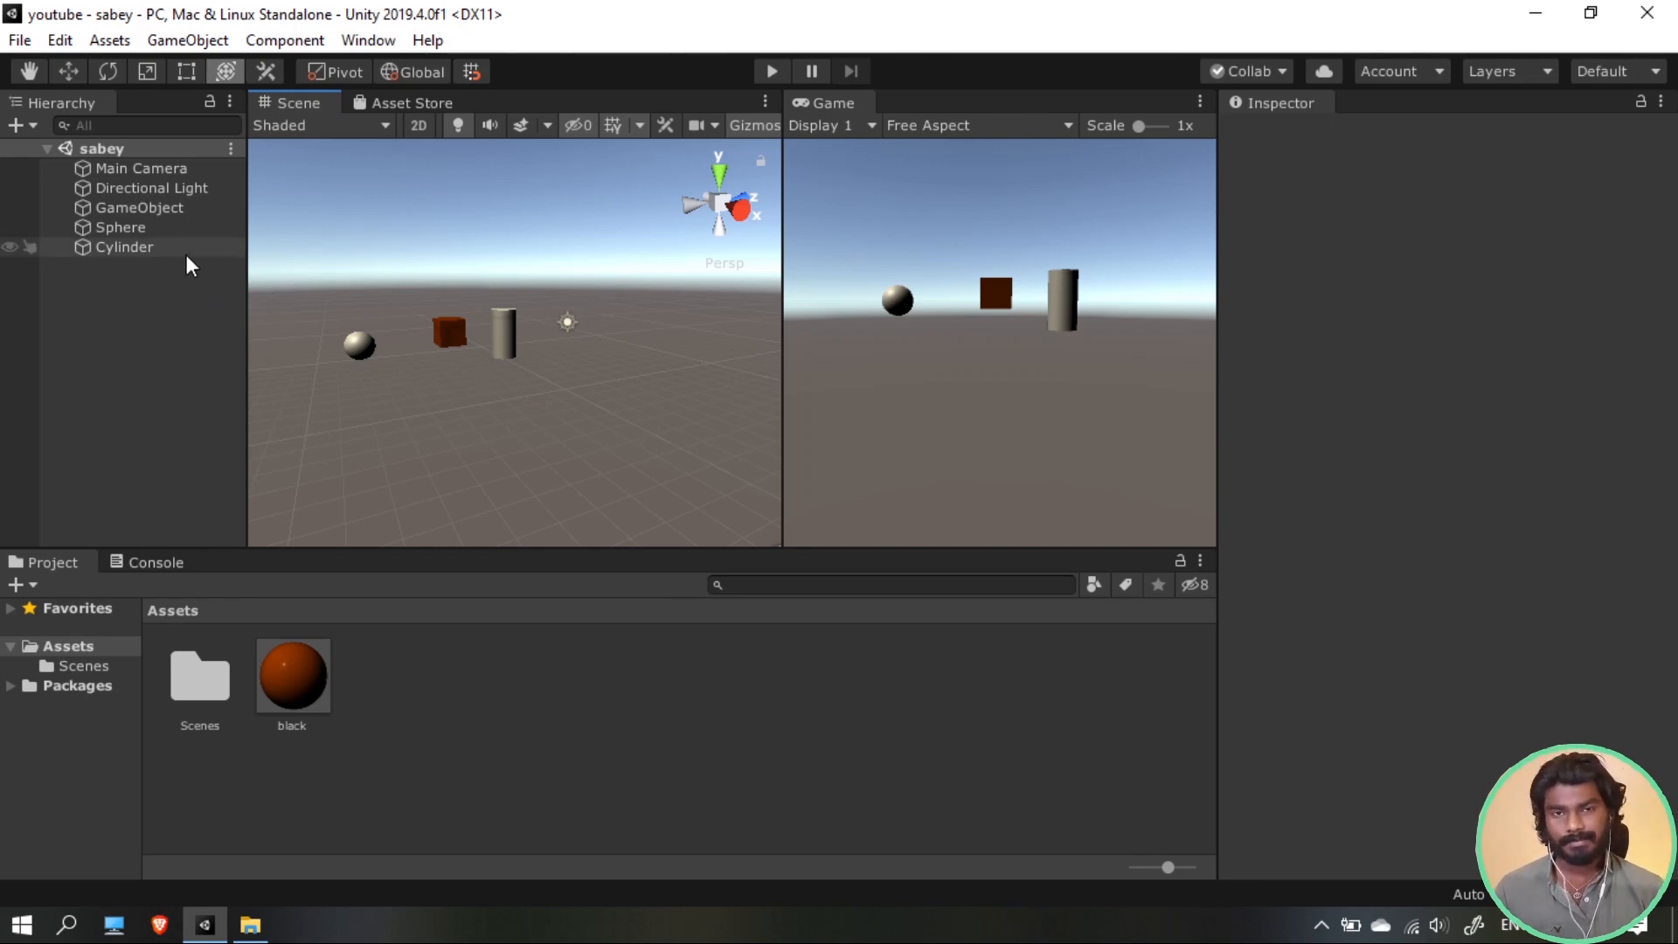
pyautogui.click(161, 226)
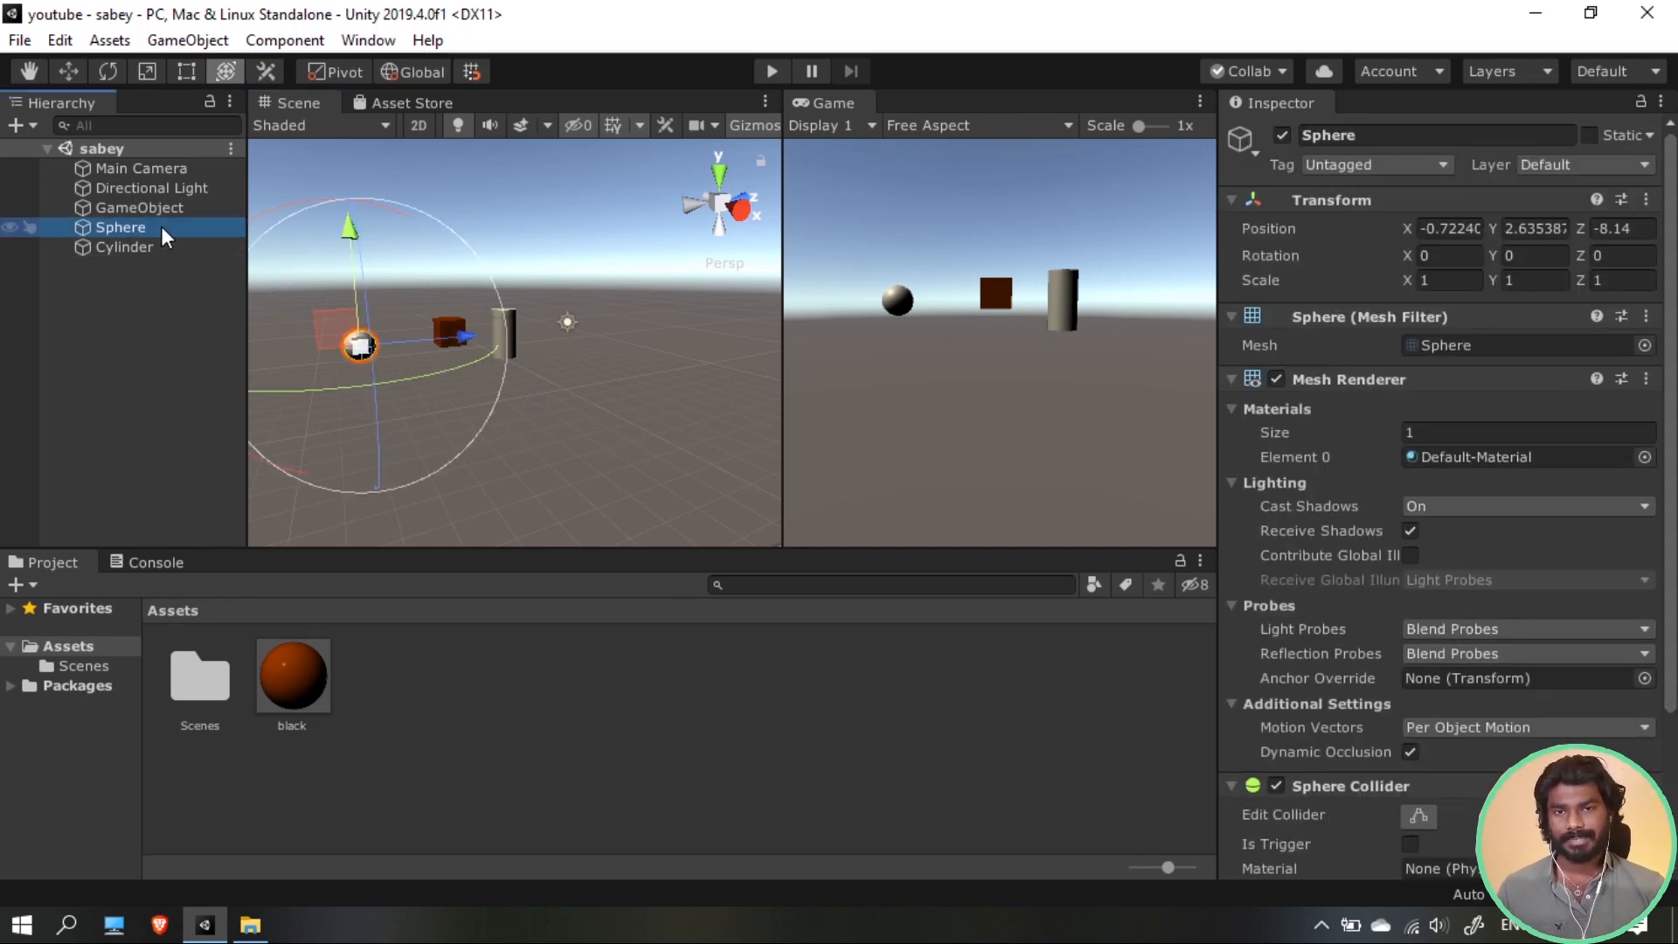
pyautogui.doubleClick(156, 231)
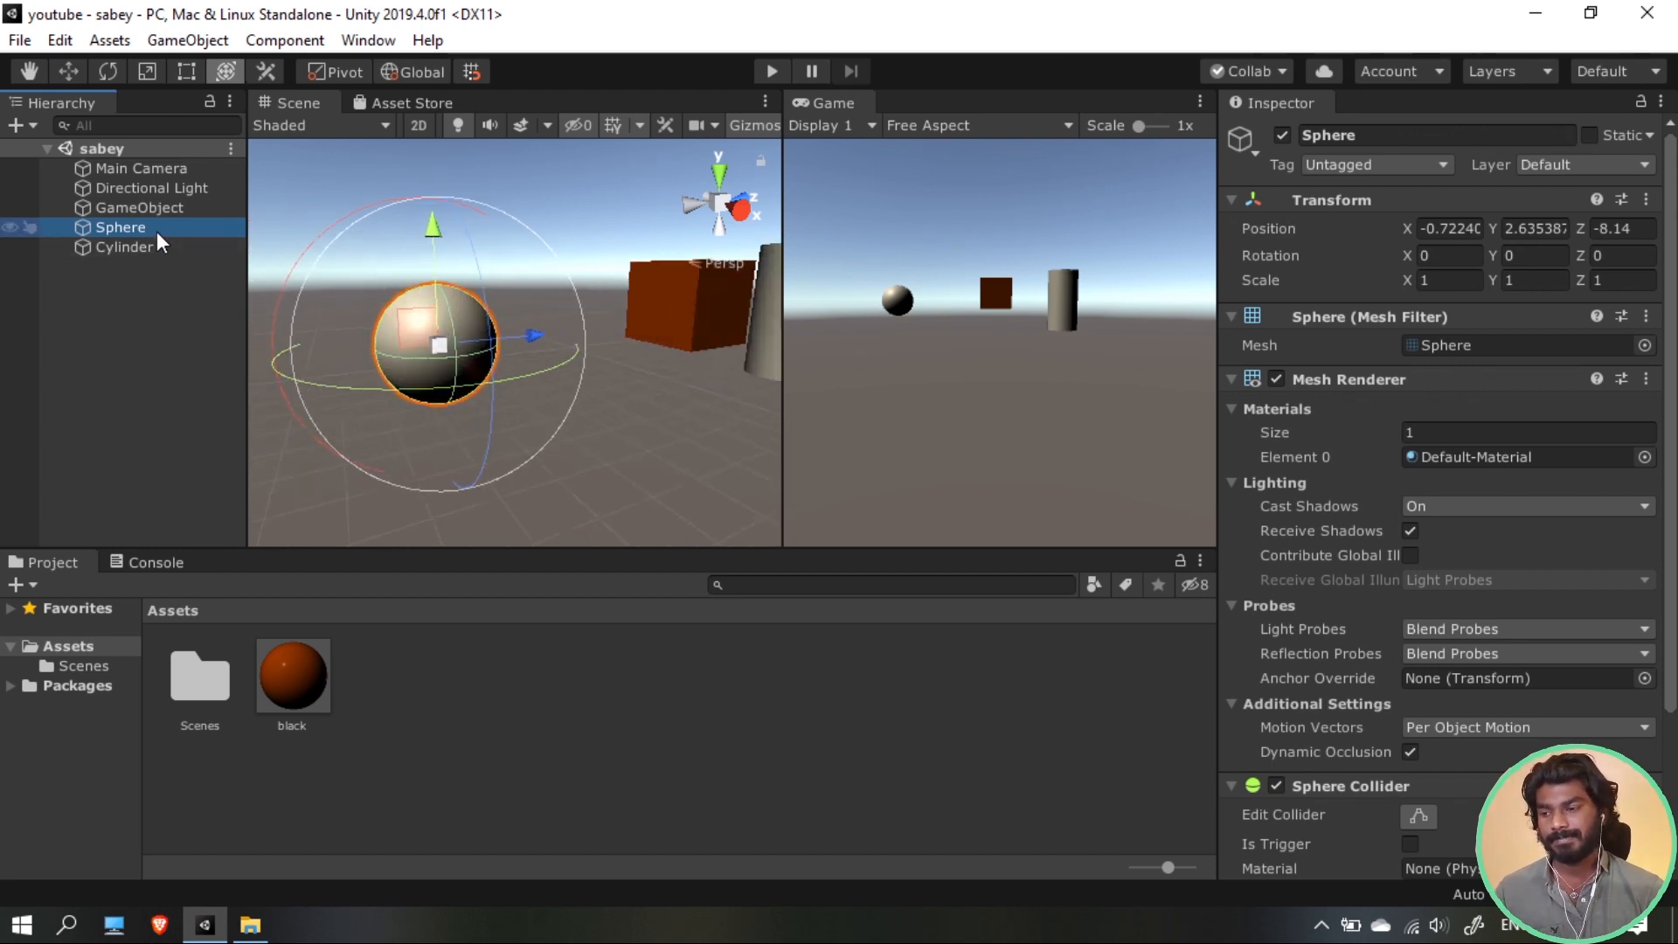
pyautogui.scroll(-2, 682, 397)
pyautogui.scroll(1, 672, 396)
pyautogui.scroll(-2, 672, 396)
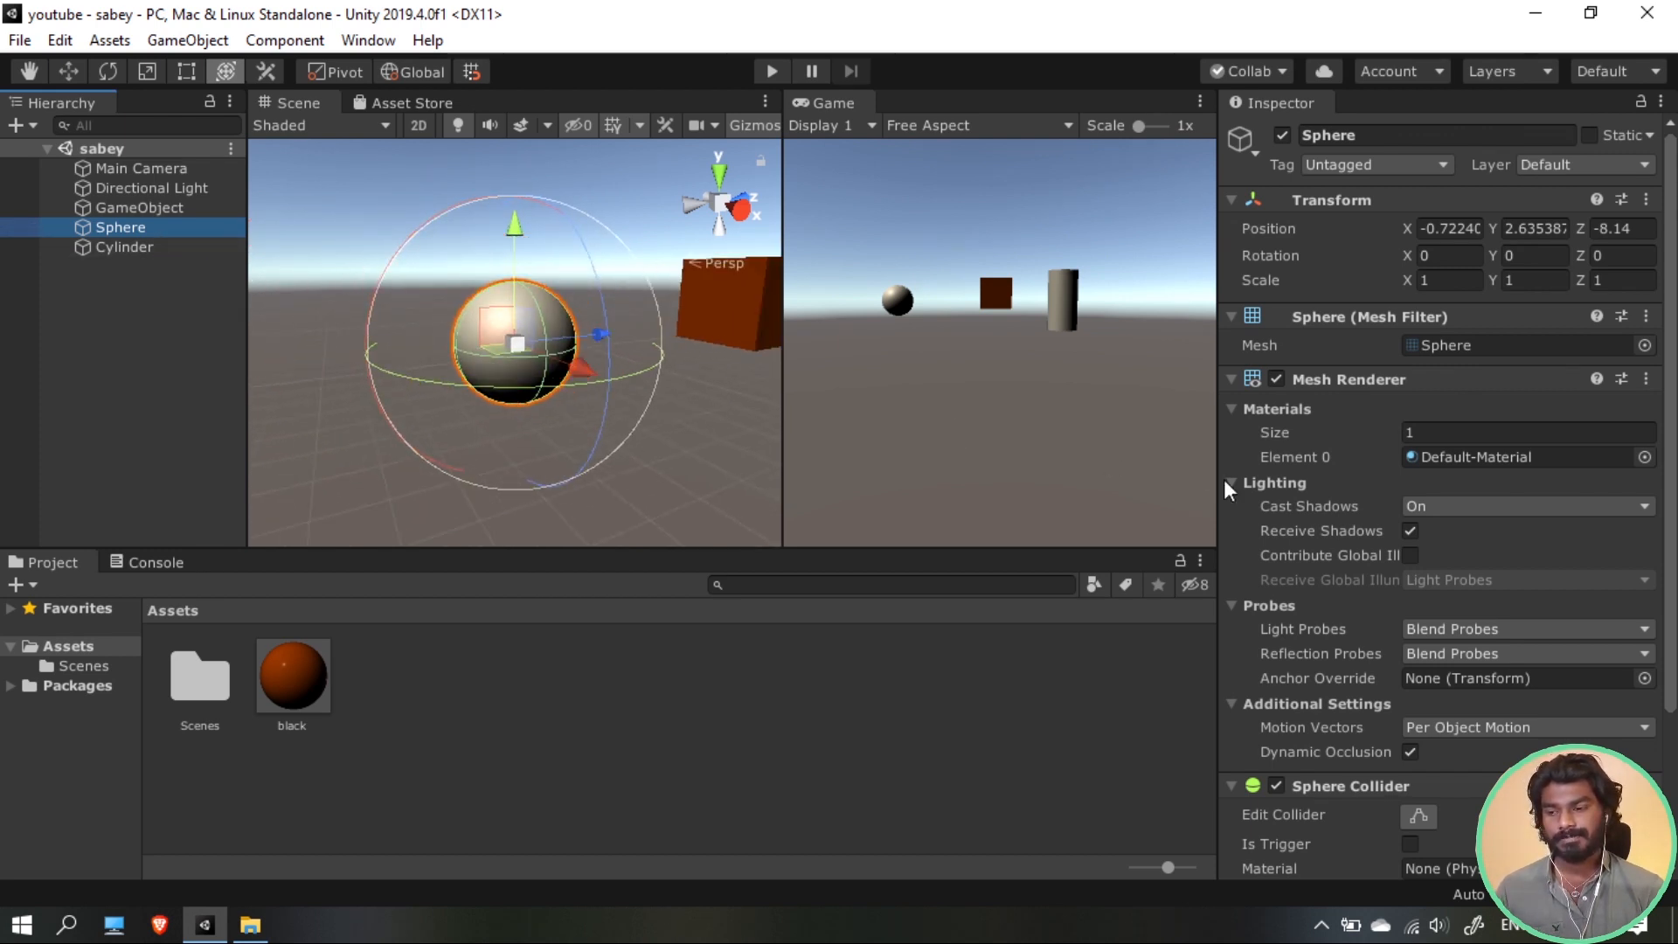
pyautogui.click(1235, 379)
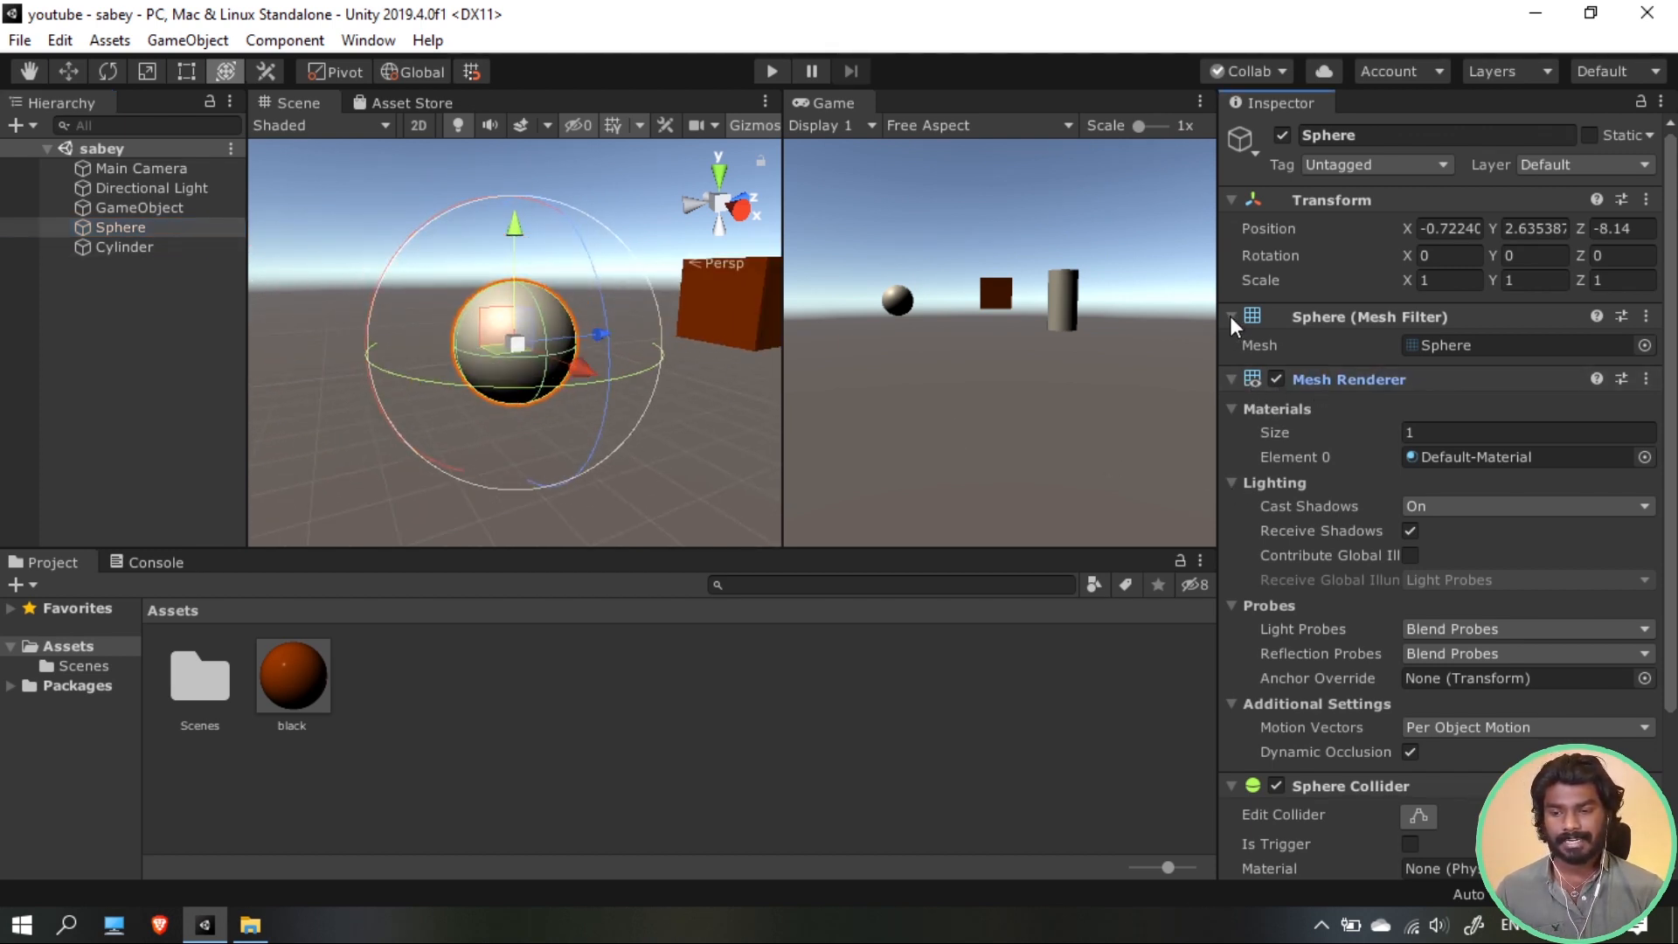
pyautogui.click(1265, 378)
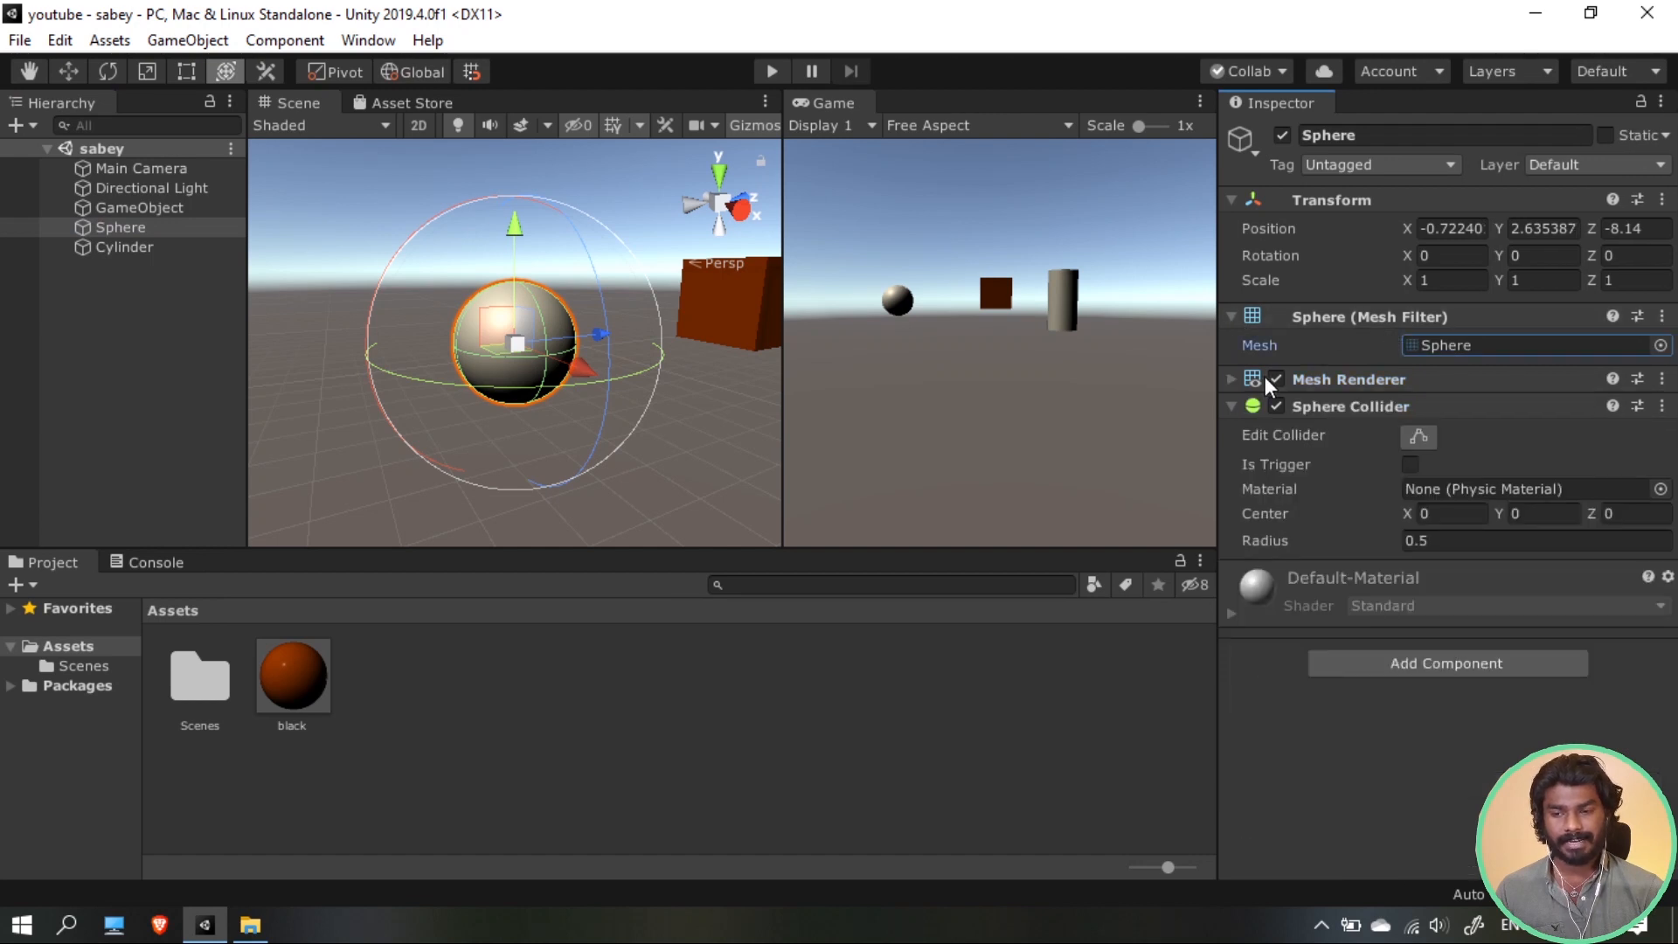
pyautogui.click(1227, 314)
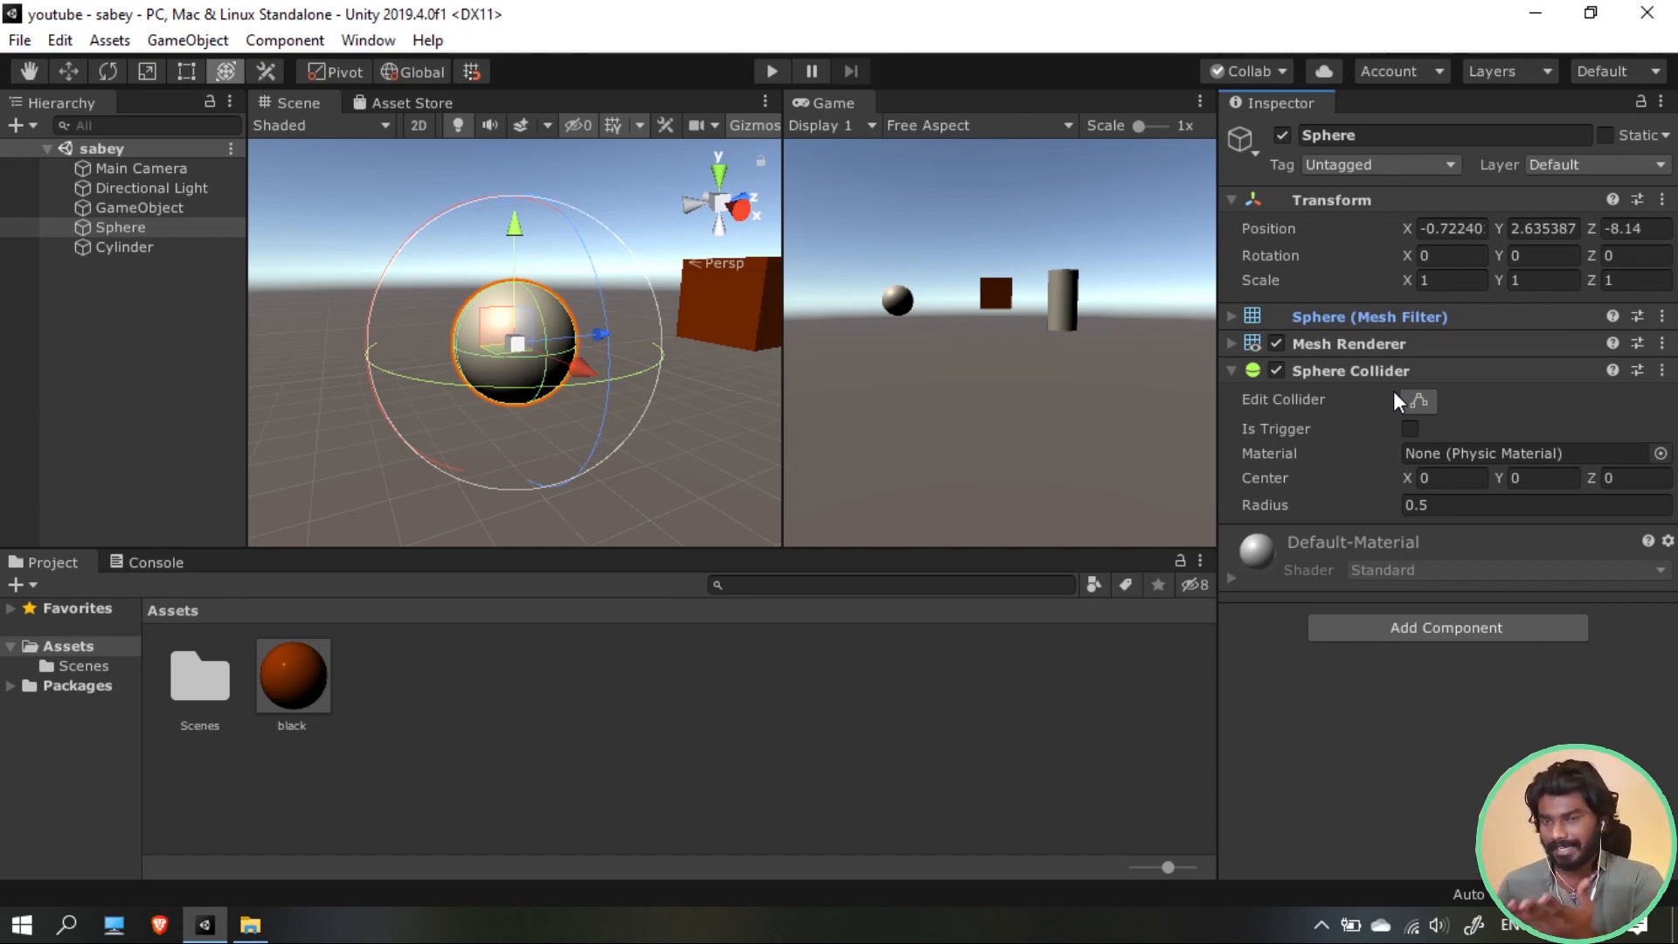
# Move the orange cube along Z to about -8.02, in line with the sphere
pyautogui.scroll(-5, 363, 331)
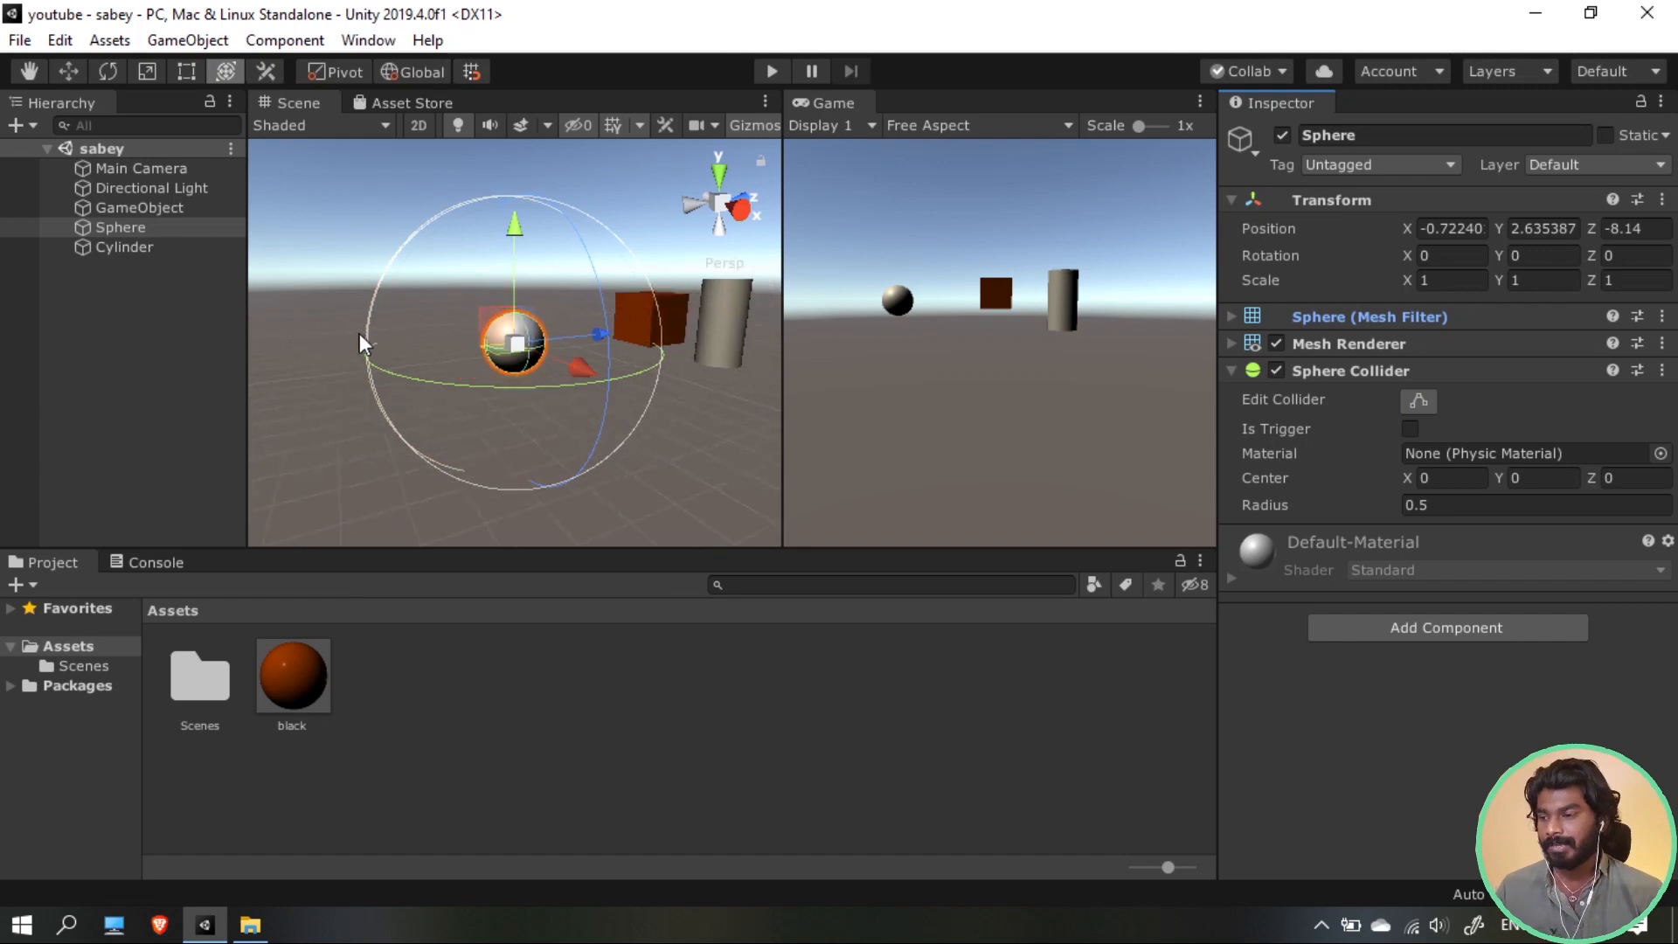
pyautogui.press('w')
pyautogui.click(638, 322)
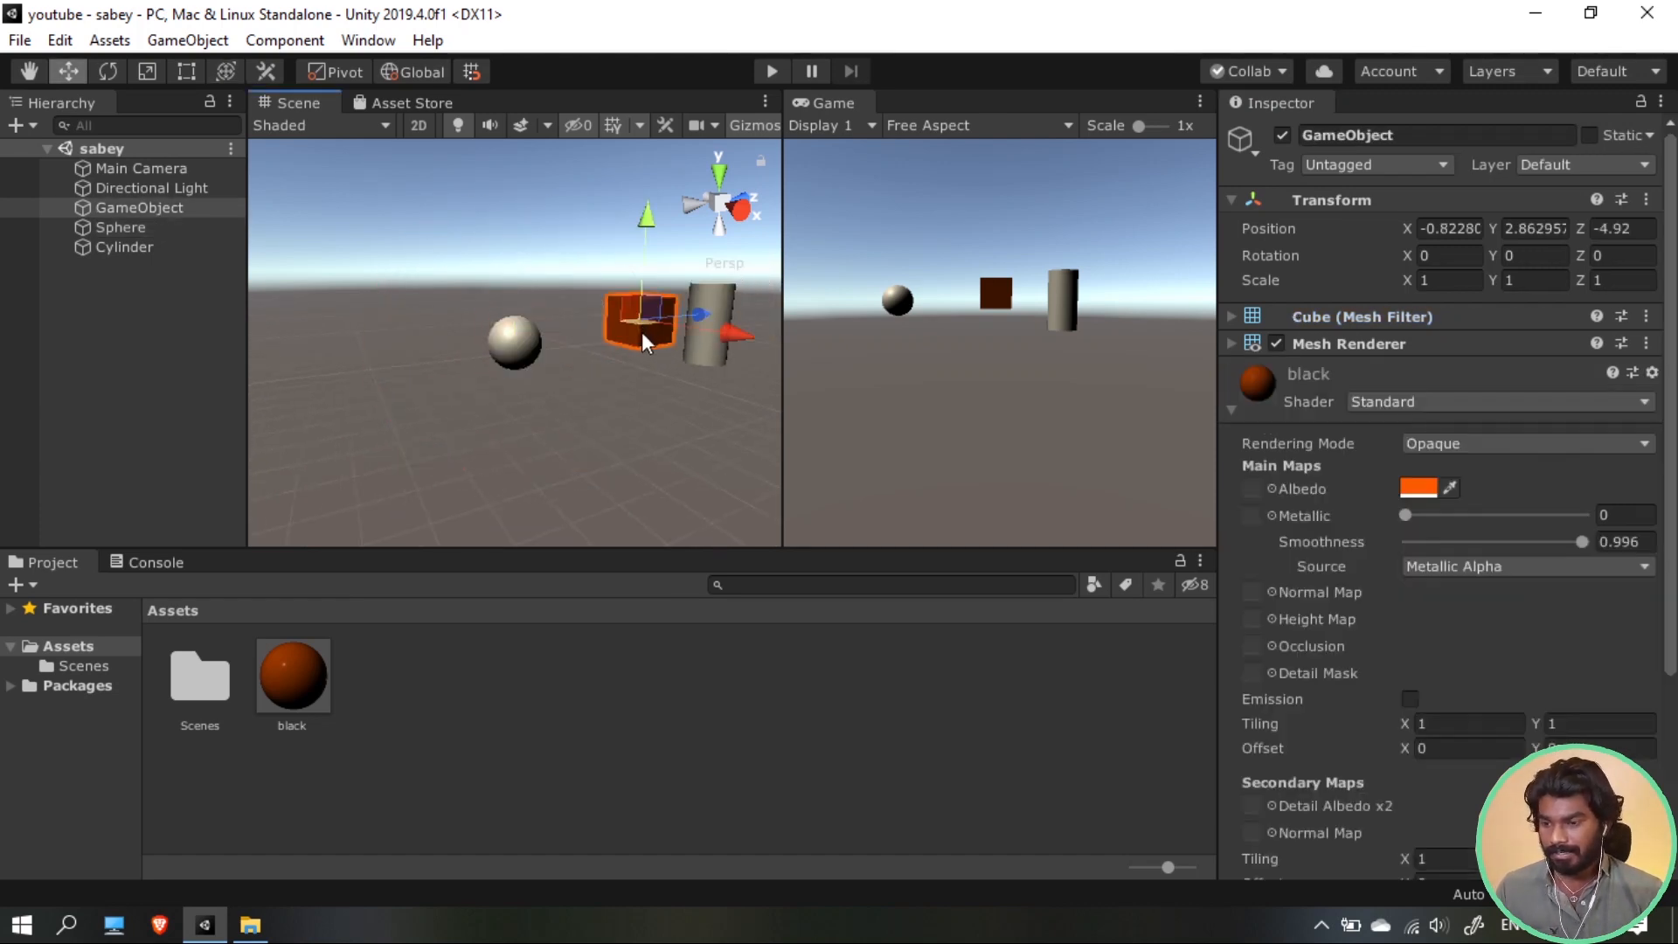
pyautogui.moveTo(690, 314); pyautogui.dragTo(585, 310)
# Scale the orange cube into a wide, flat platform of about 9.27 × 0.13 × 9.27
pyautogui.press('r')
pyautogui.moveTo(520, 244); pyautogui.dragTo(521, 316)
pyautogui.press('w')
pyautogui.press('r')
pyautogui.moveTo(547, 417); pyautogui.dragTo(802, 337)
pyautogui.moveTo(527, 301); pyautogui.dragTo(514, 395)
# Adjust the platform's vertical position to about Y 1.32, beneath the sphere
pyautogui.press('w')
pyautogui.moveTo(513, 321); pyautogui.dragTo(515, 311)
pyautogui.keyDown('alt'); pyautogui.moveTo(533, 465); pyautogui.dragTo(608, 400); pyautogui.keyUp('alt')
pyautogui.scroll(-8, 547, 483)
pyautogui.keyDown('alt'); pyautogui.moveTo(547, 483); pyautogui.dragTo(679, 424); pyautogui.keyUp('alt')
# Delete the Cylinder, leaving only the sphere and the orange platform as visible objects
pyautogui.click(634, 378)
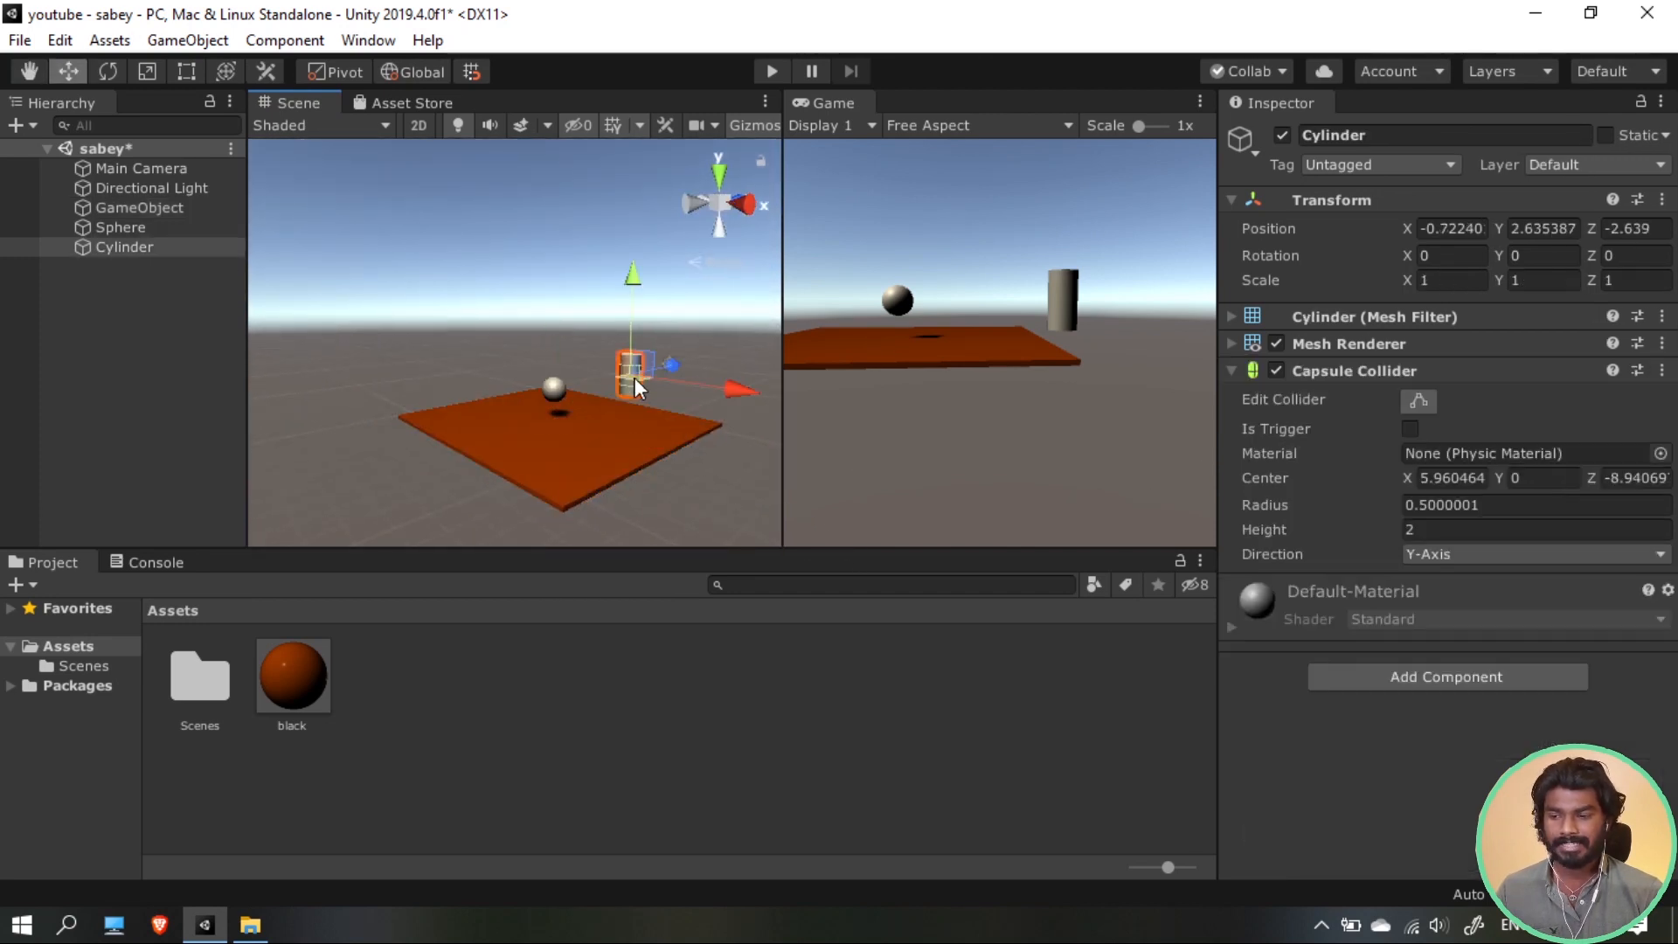
pyautogui.press('Delete')
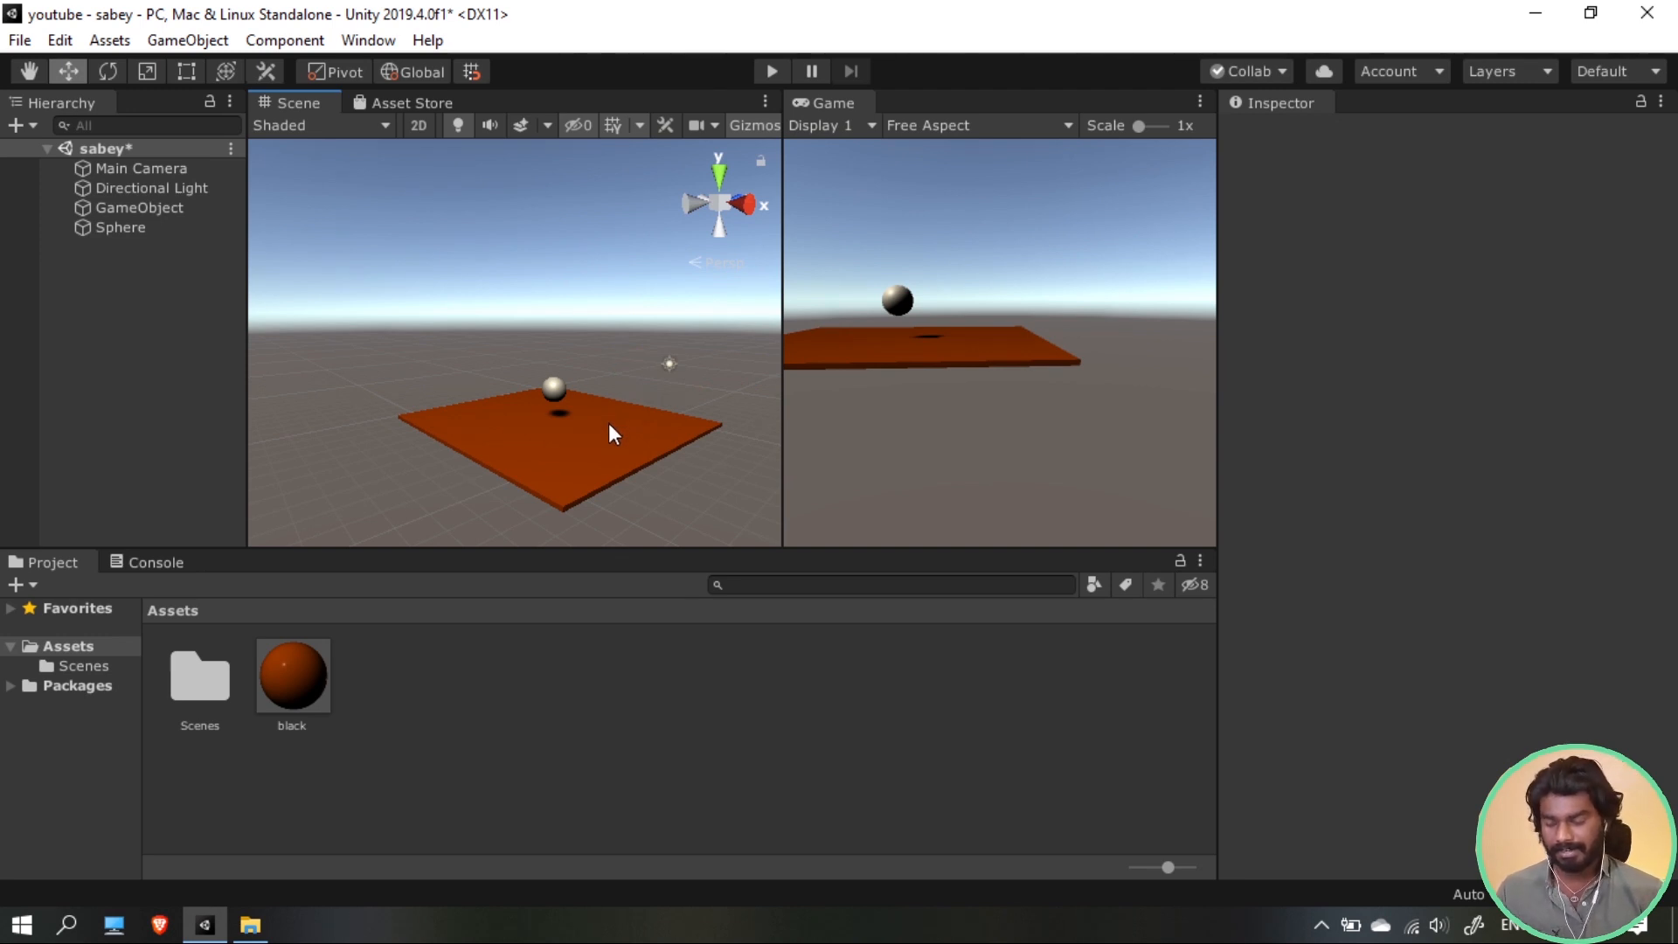
pyautogui.keyDown('alt'); pyautogui.scroll(3, 610, 419); pyautogui.keyUp('alt')
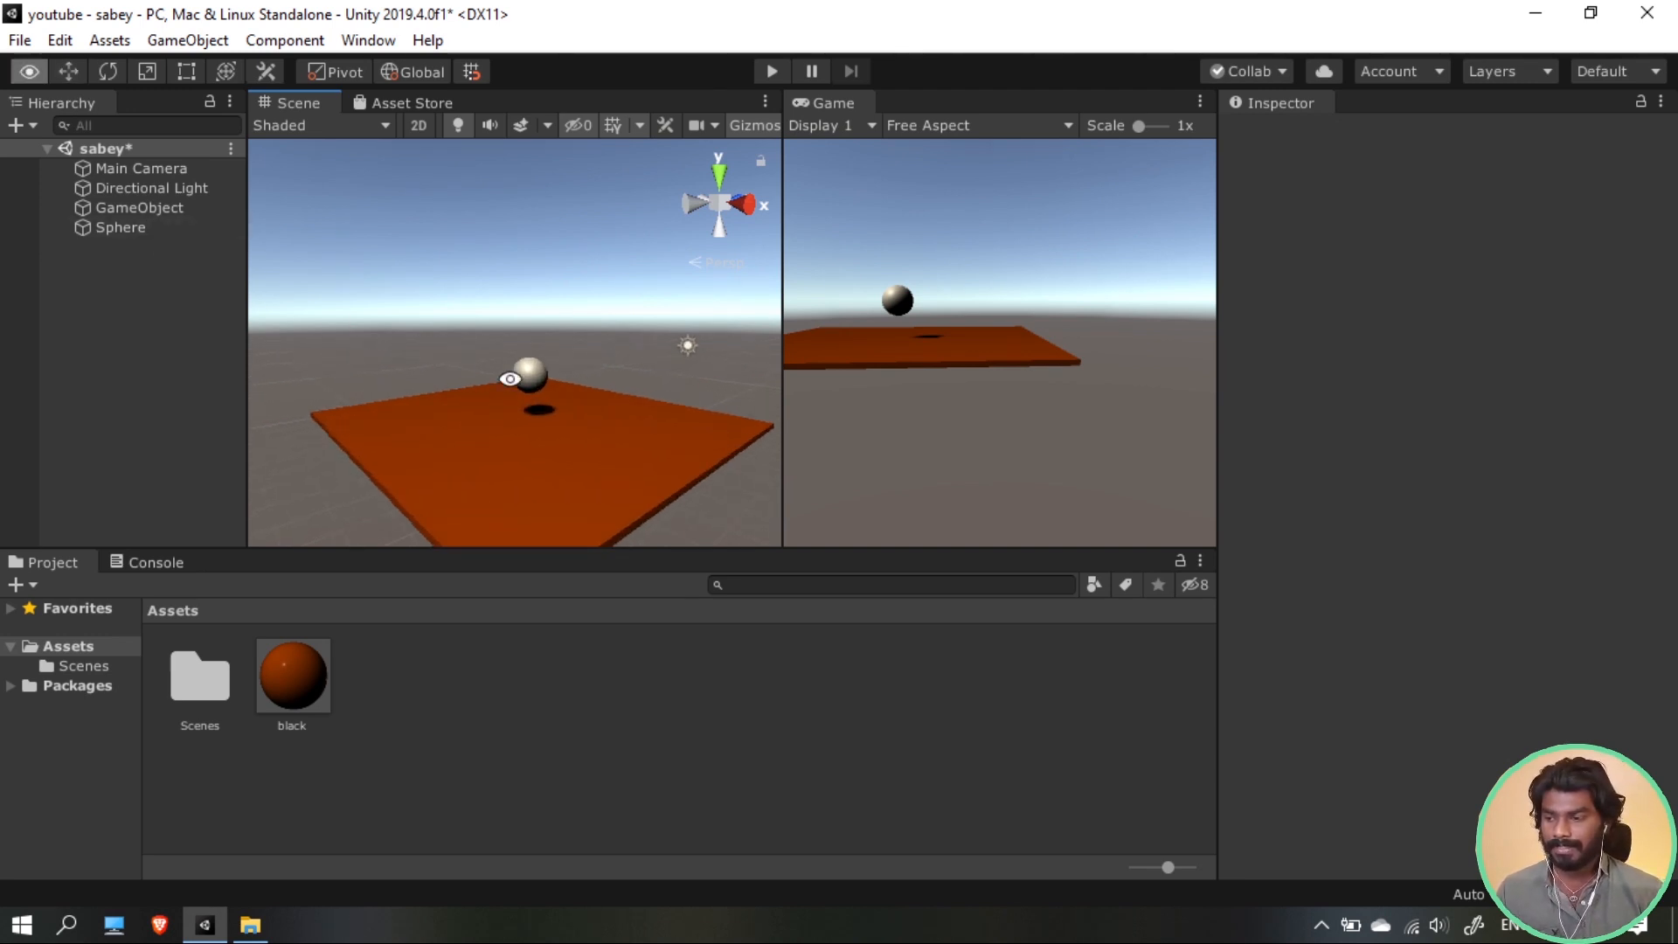
pyautogui.keyDown('alt'); pyautogui.scroll(5, 509, 379); pyautogui.keyUp('alt')
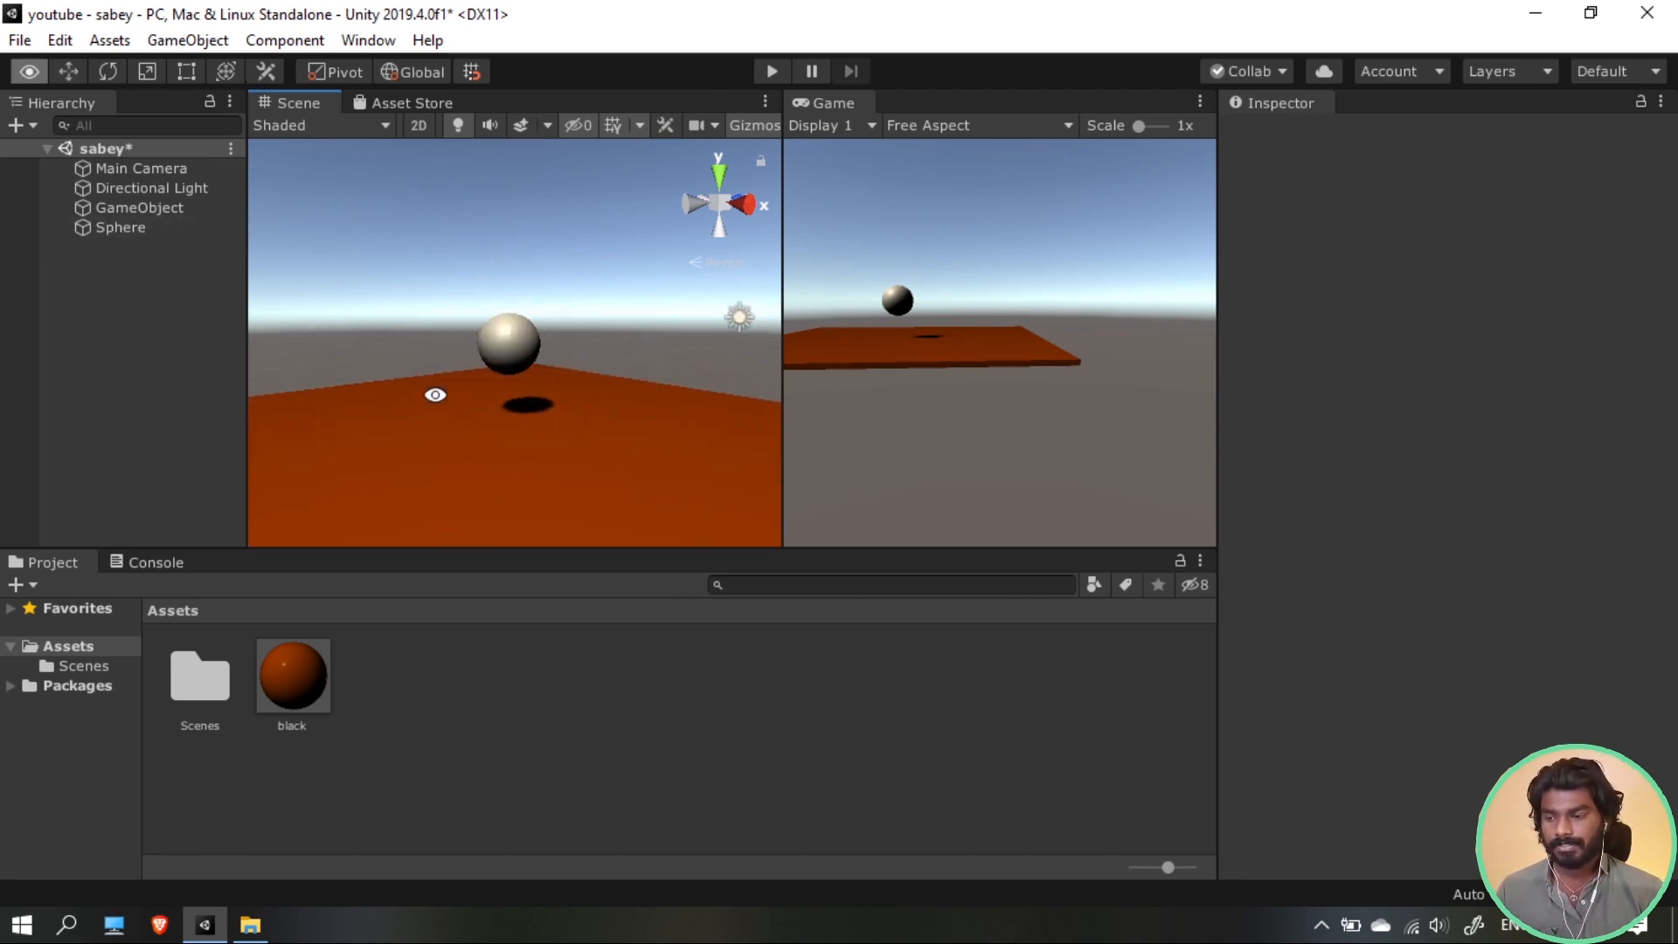
# Review the component and material settings of the orange platform and the component settings of the Sphere
pyautogui.click(512, 349)
pyautogui.click(645, 432)
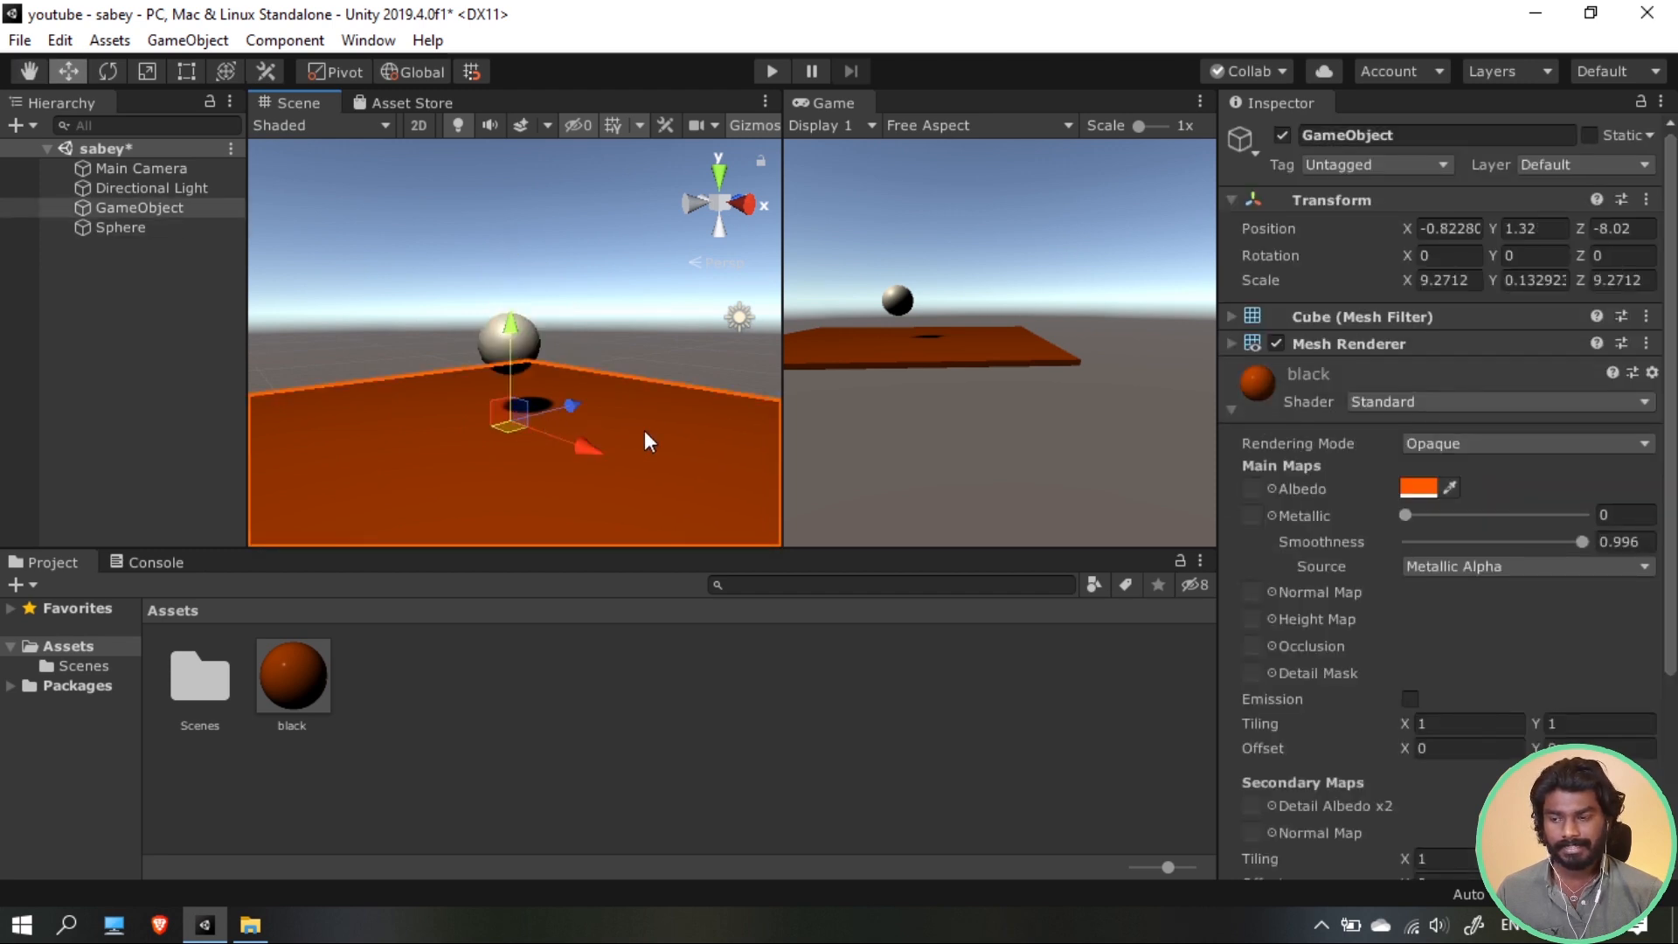
pyautogui.scroll(-5, 1266, 406)
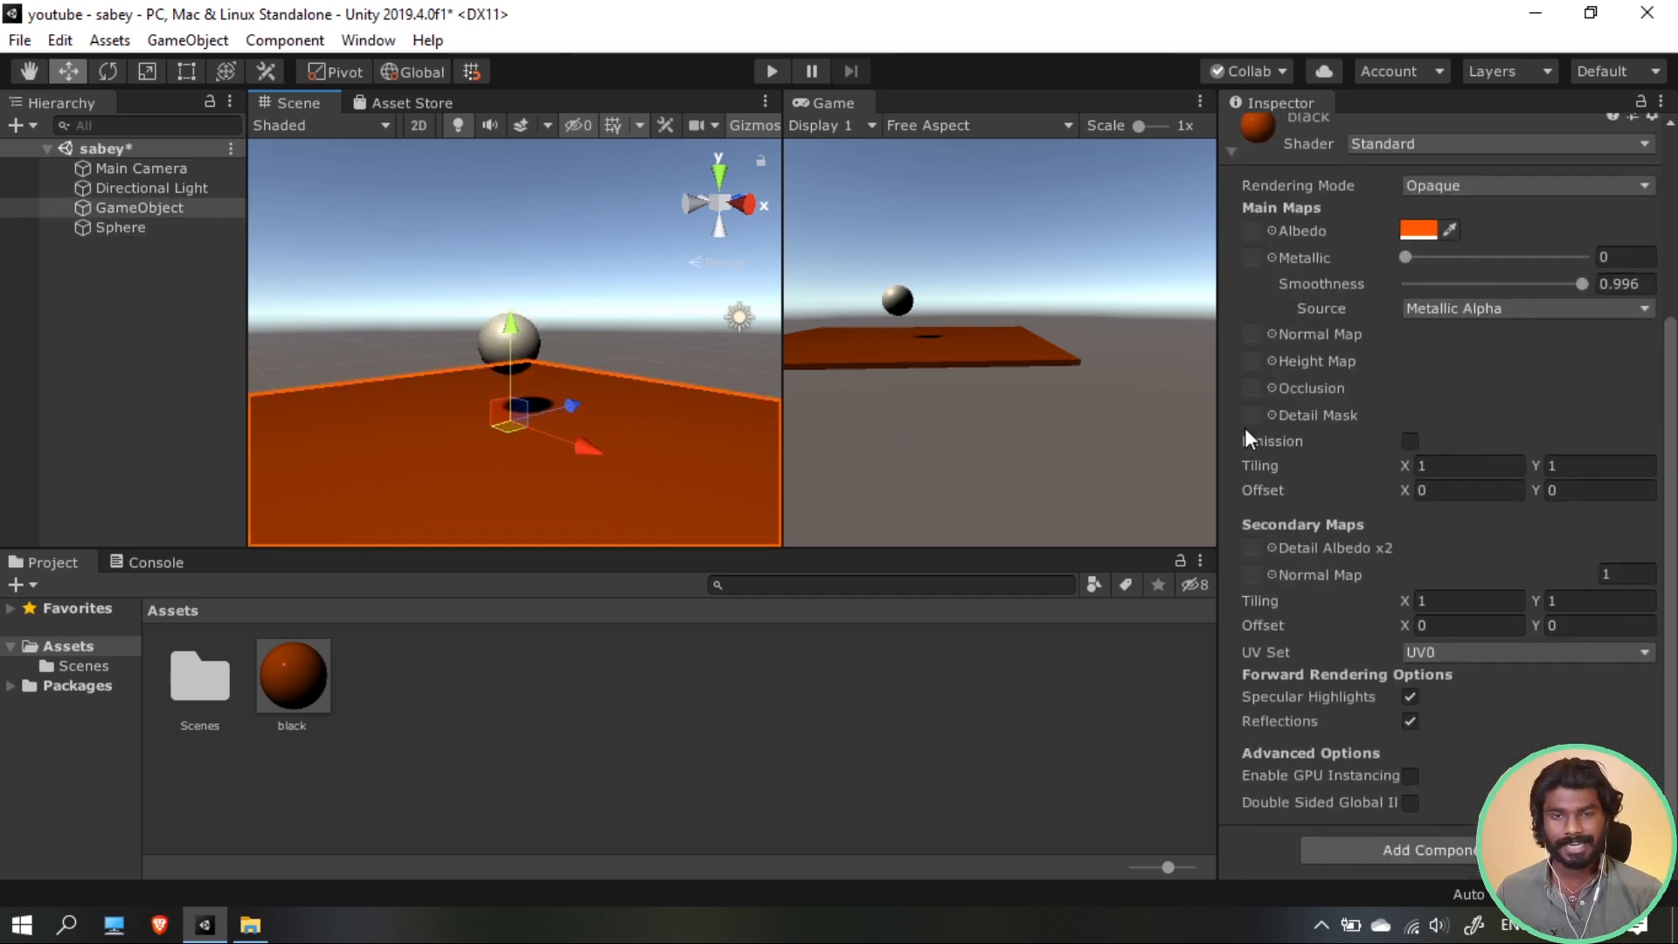
pyautogui.click(528, 343)
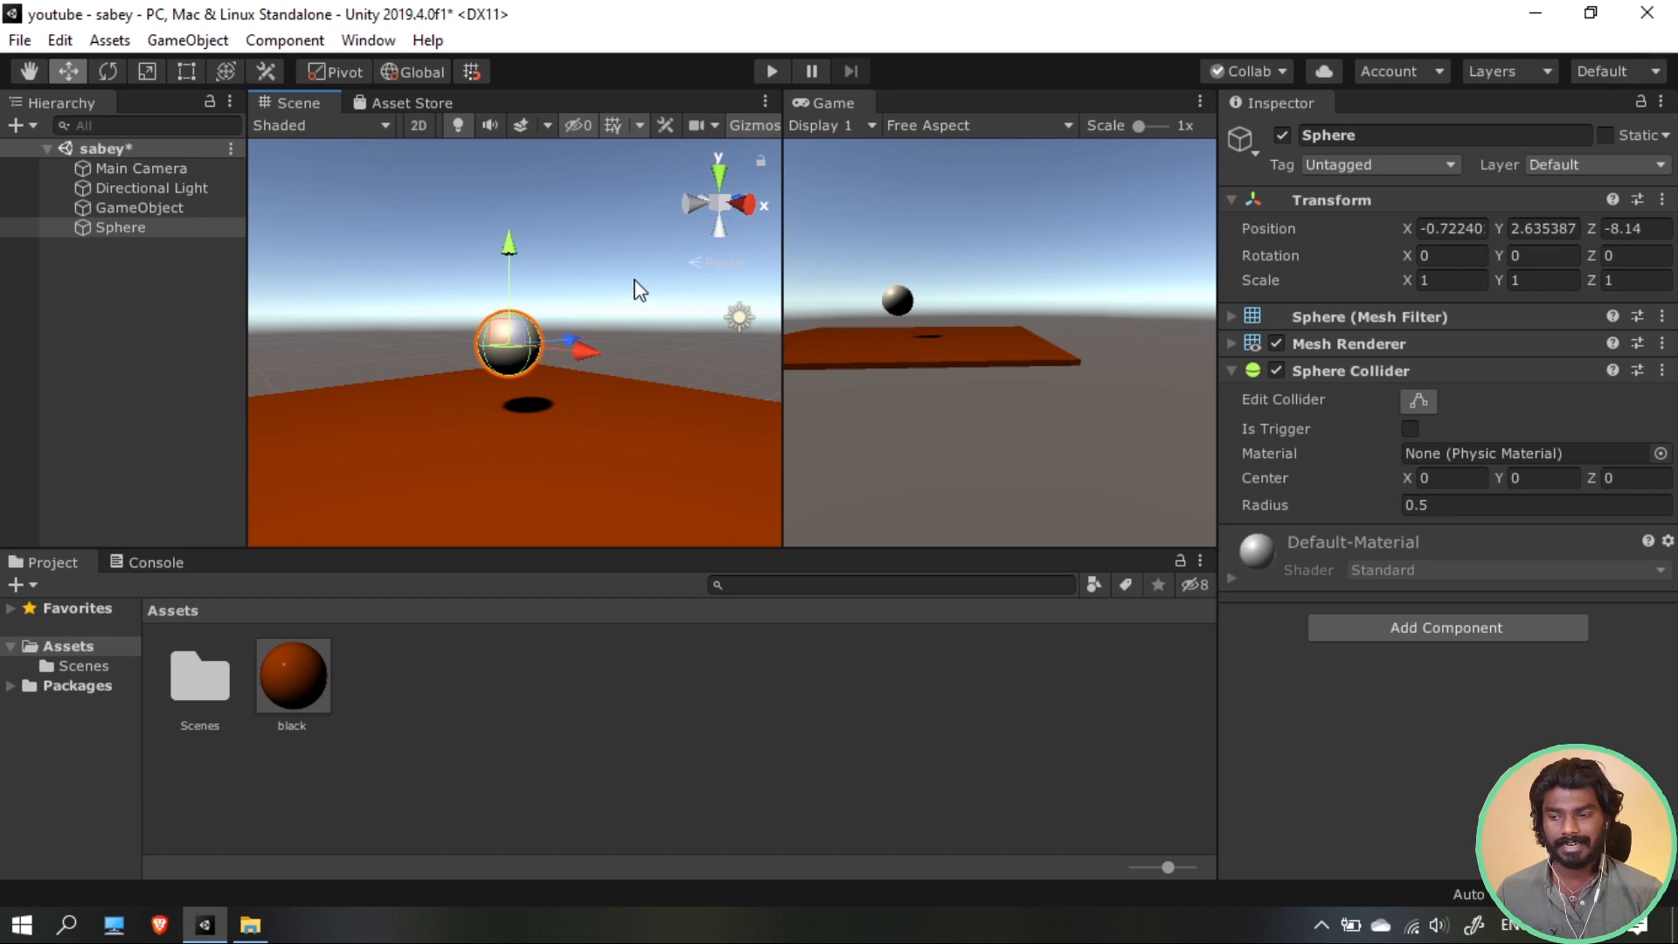
# Run the scene in Play mode to see how the Sphere behaves above the platform
pyautogui.keyDown('alt'); pyautogui.moveTo(637, 289); pyautogui.dragTo(925, 436); pyautogui.keyUp('alt')
pyautogui.keyDown('alt'); pyautogui.moveTo(697, 345); pyautogui.dragTo(437, 358); pyautogui.keyUp('alt')
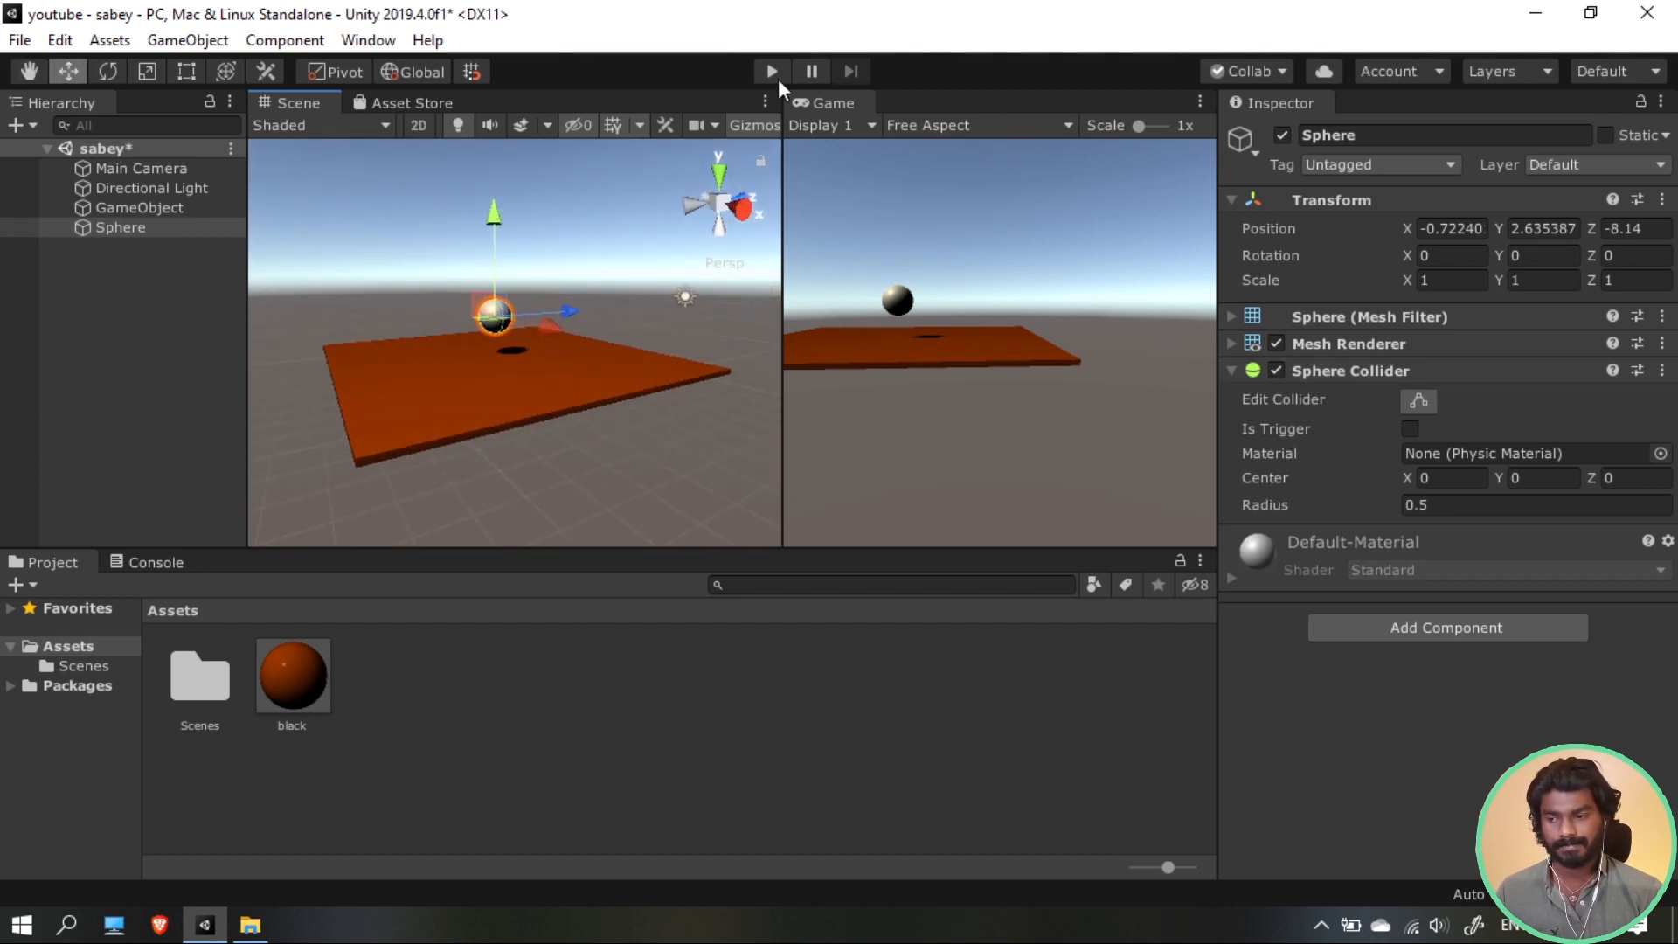
pyautogui.click(779, 70)
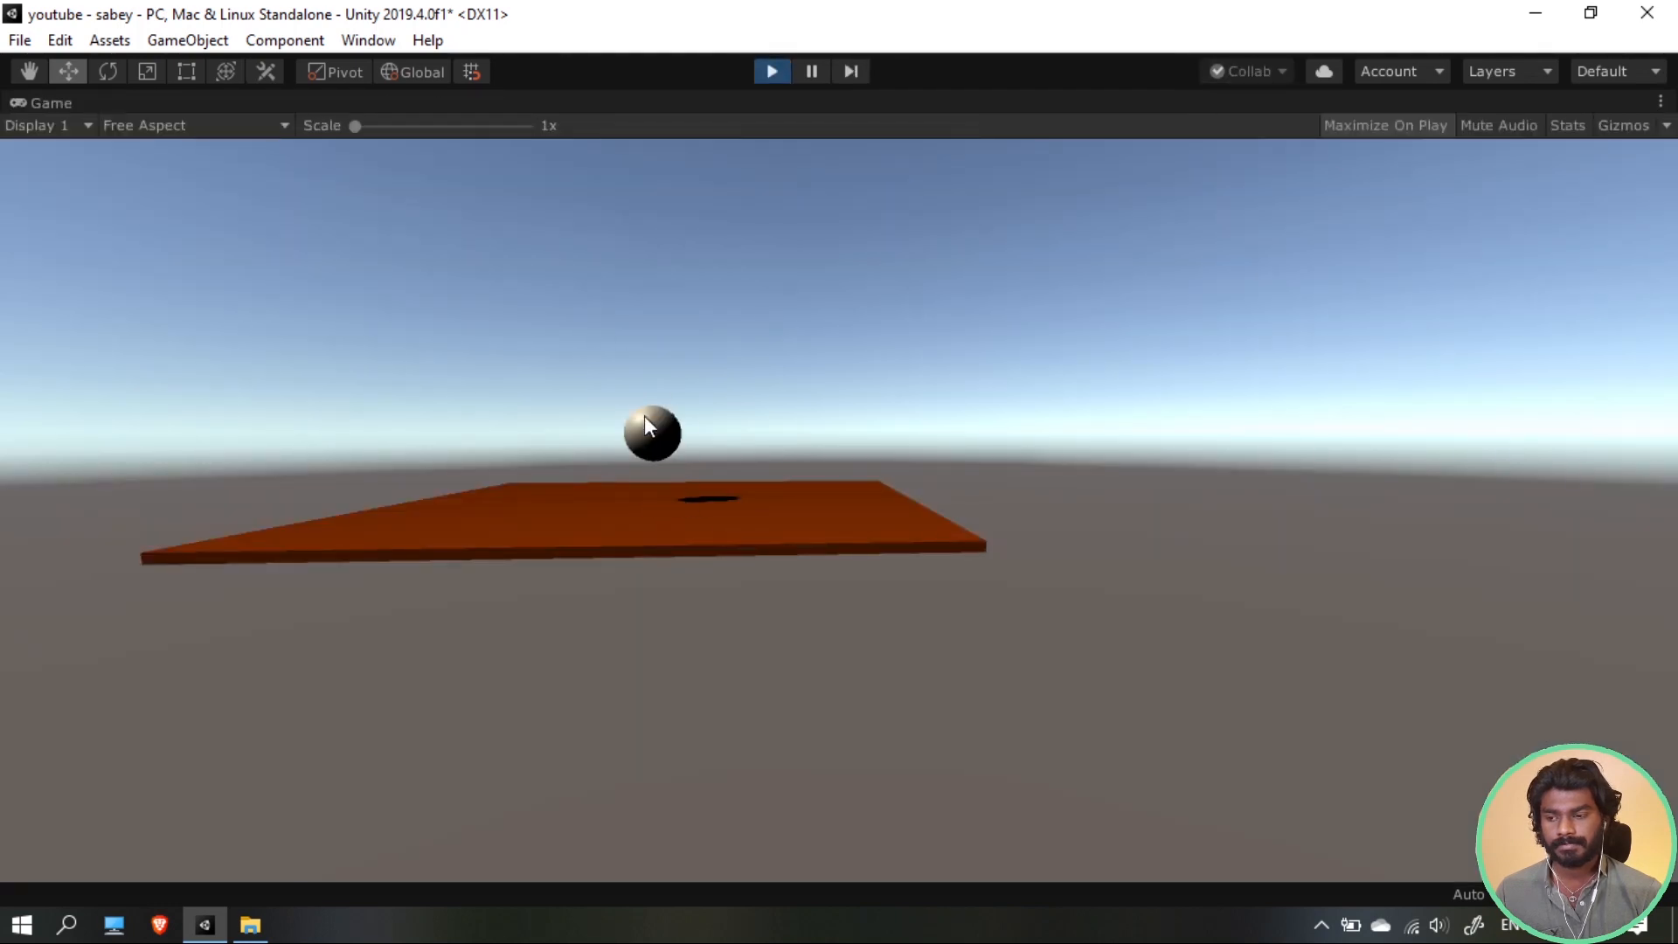
# Exit Play mode and add a Rigidbody component to the Sphere
pyautogui.click(772, 72)
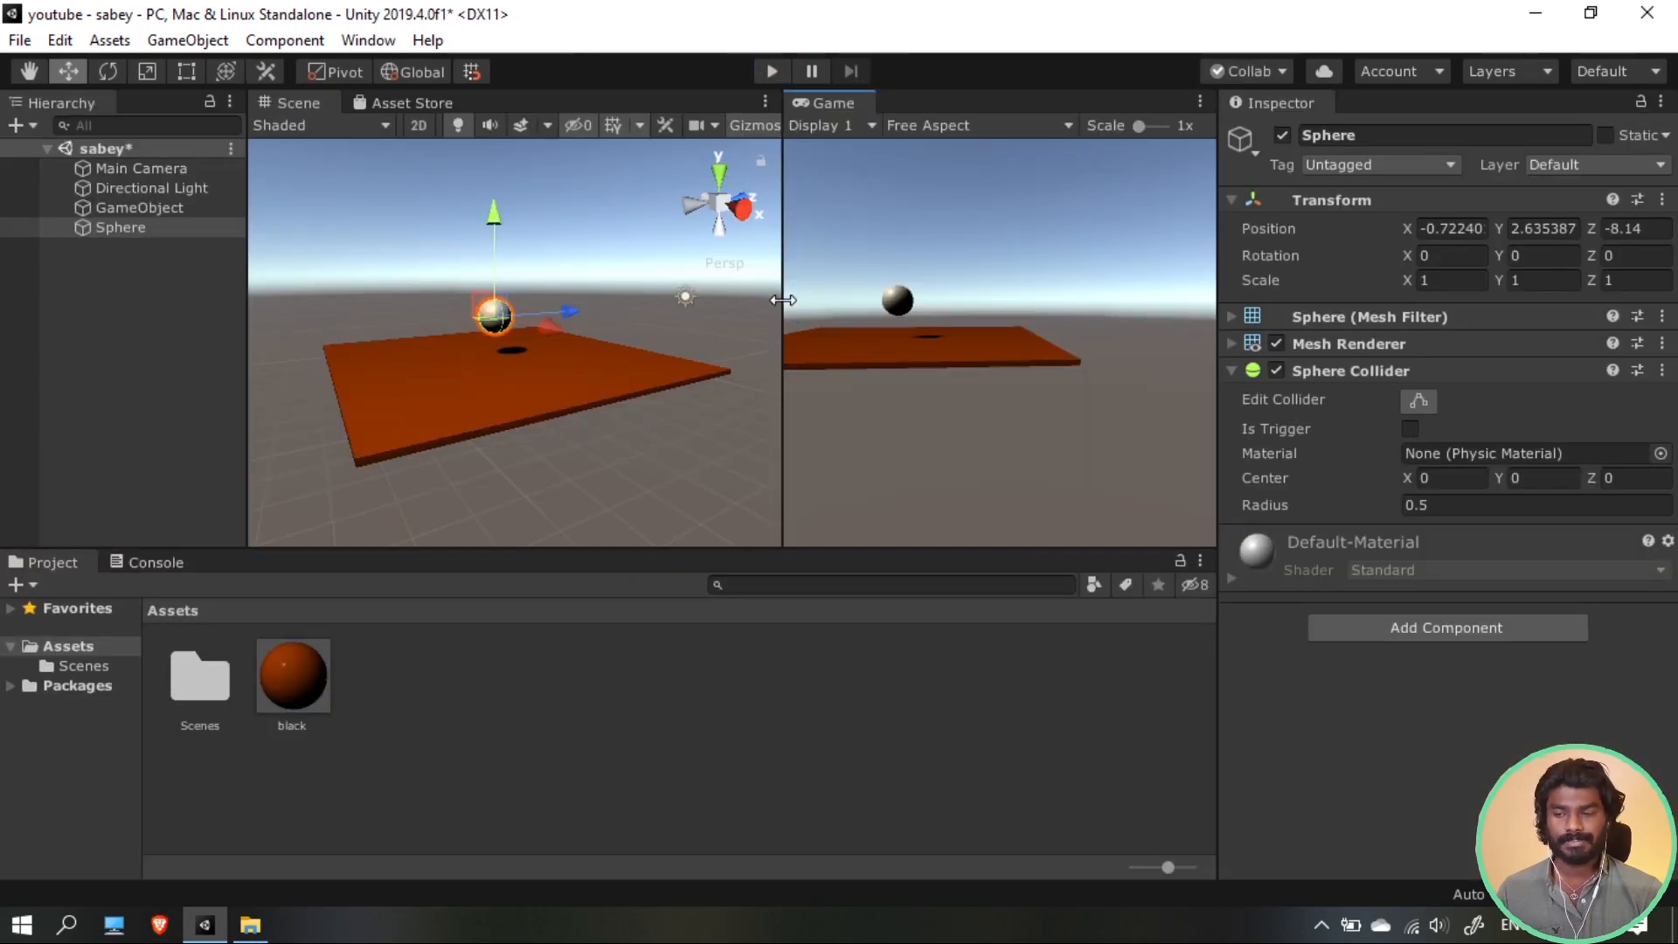
pyautogui.click(157, 228)
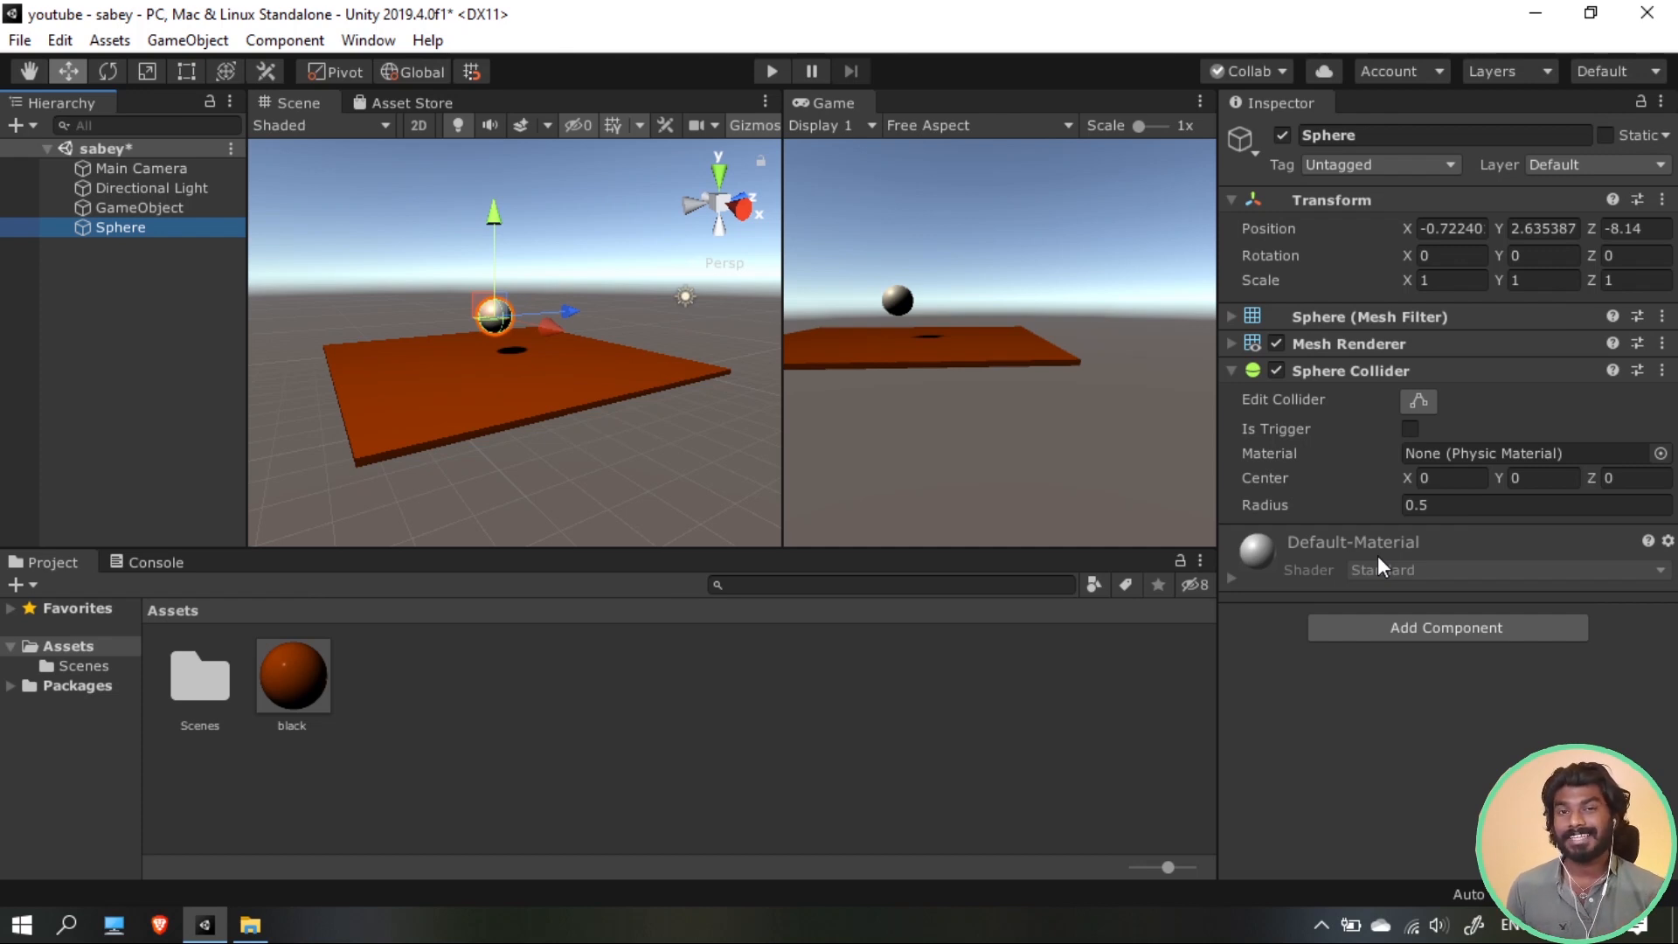
pyautogui.click(1445, 629)
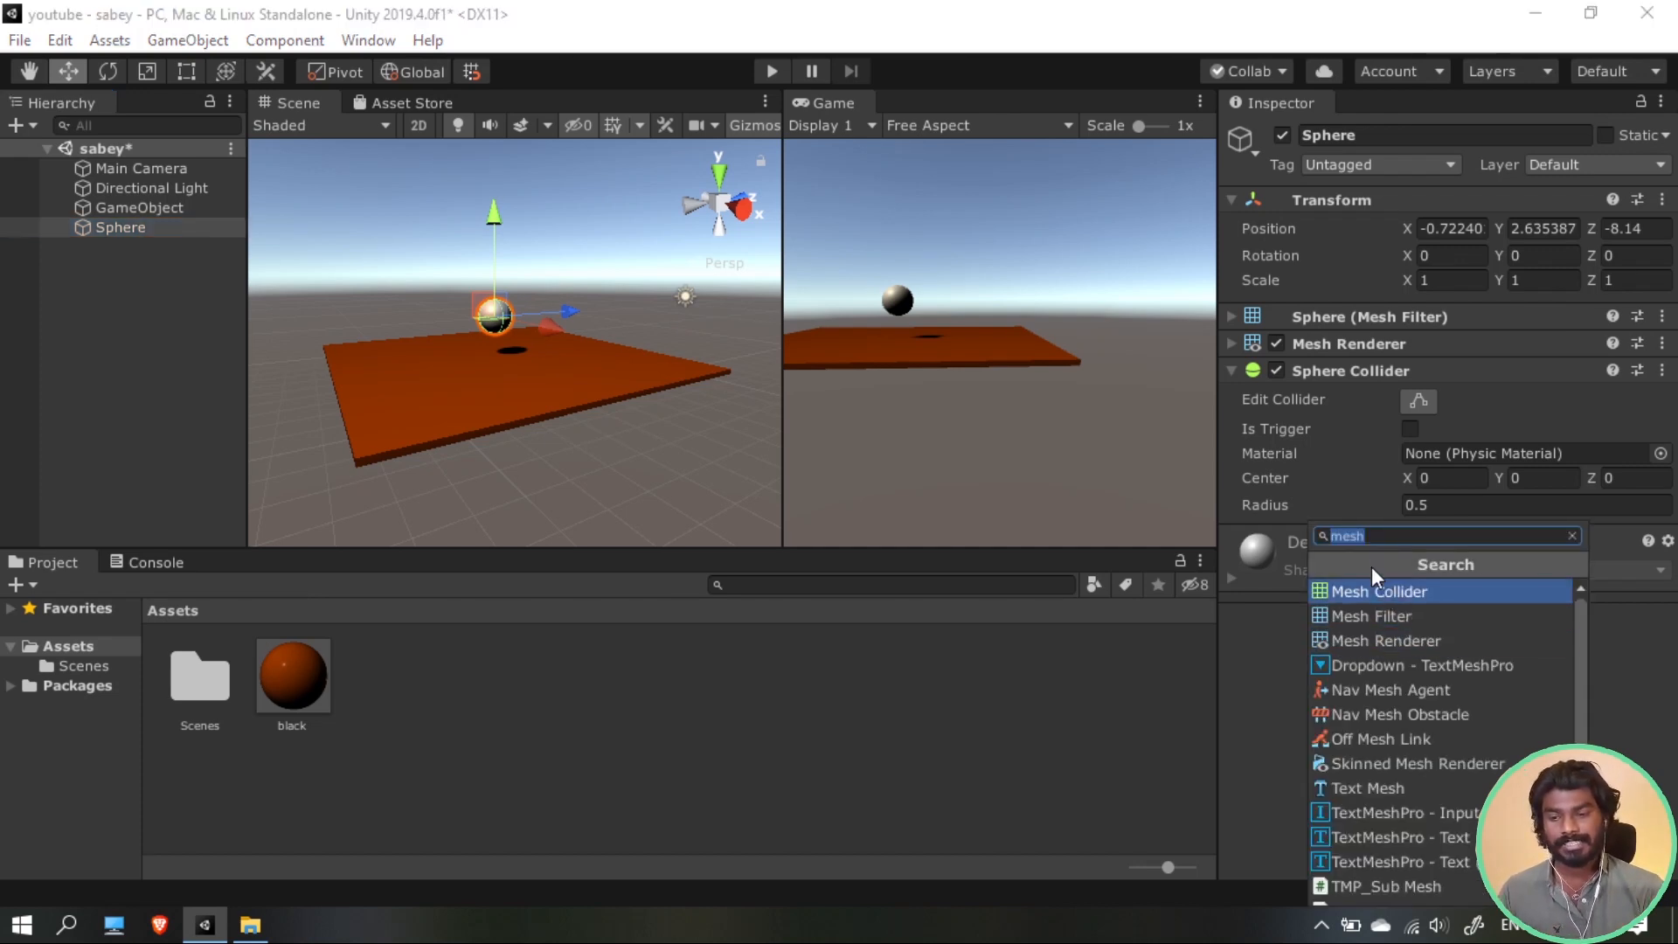
pyautogui.write('rigi')
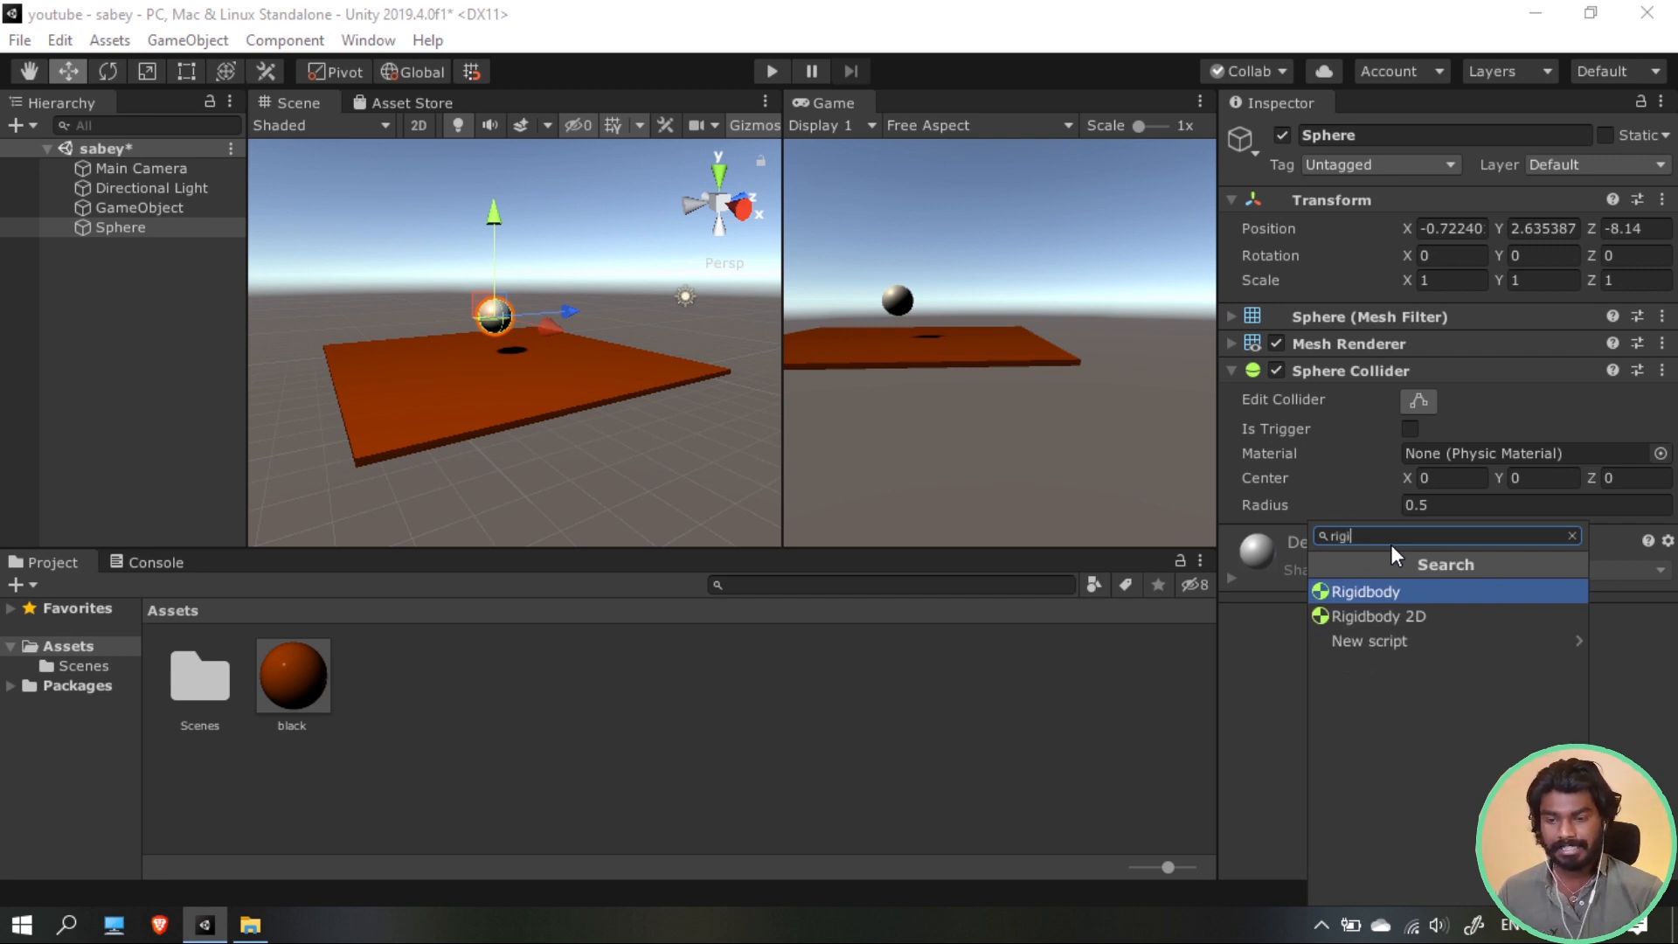
pyautogui.click(1402, 594)
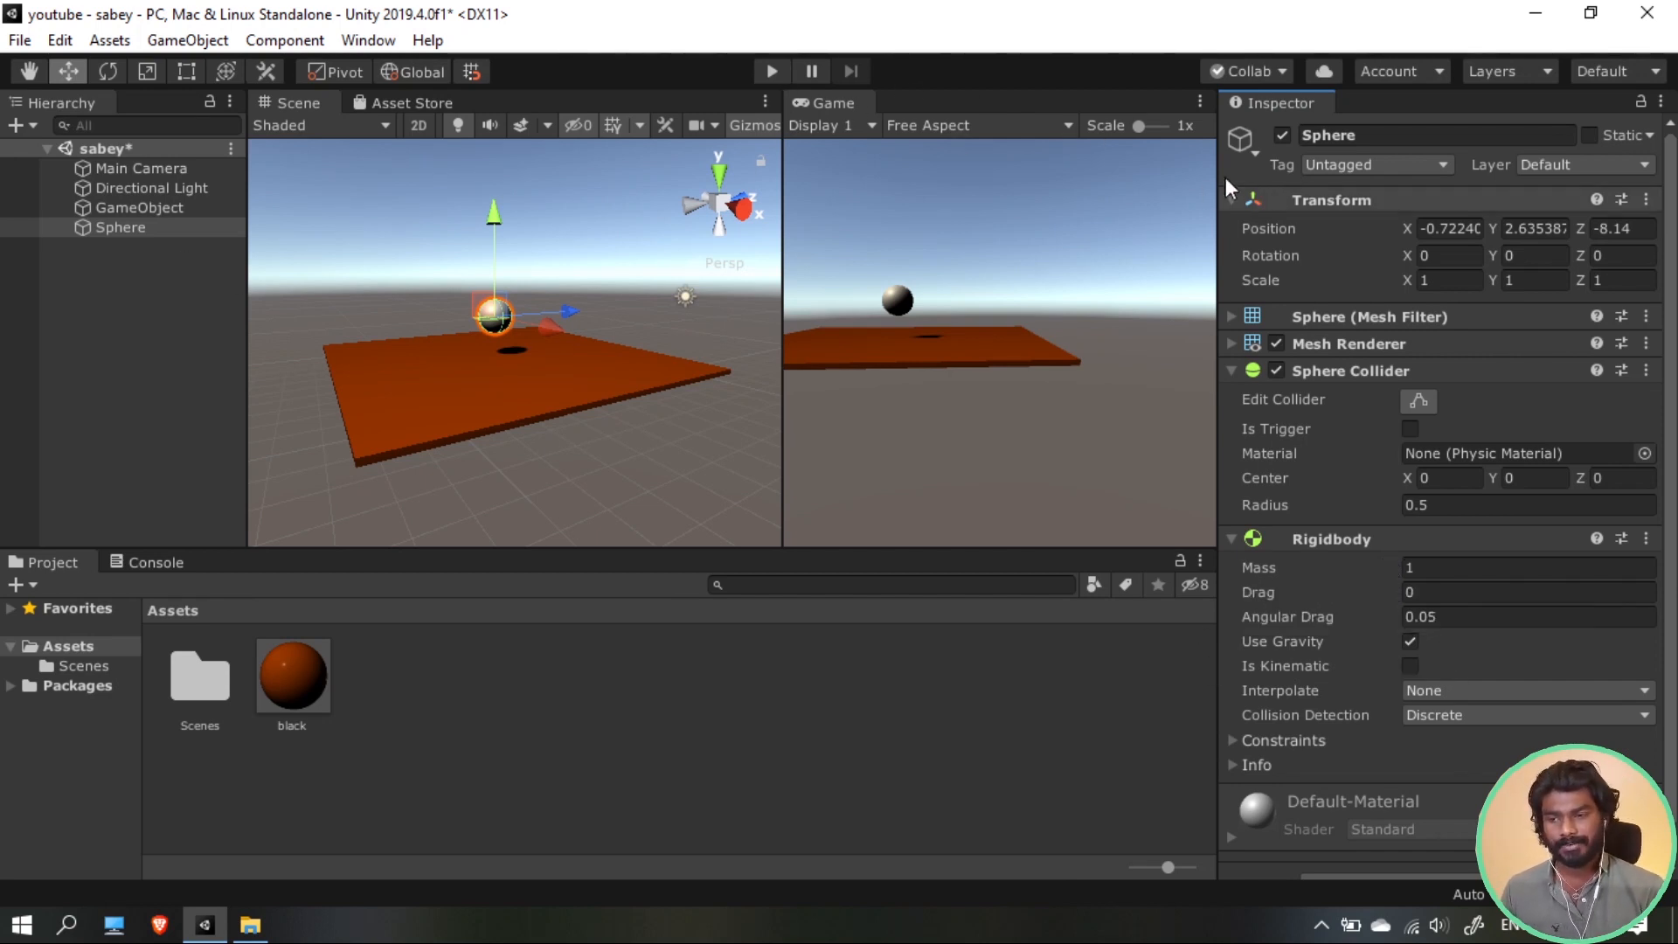
# Align the Main Camera with a closer view of the Sphere and platform, and test the Sphere's fall in Play mode
pyautogui.moveTo(783, 167); pyautogui.dragTo(760, 227)
pyautogui.scroll(5, 569, 326)
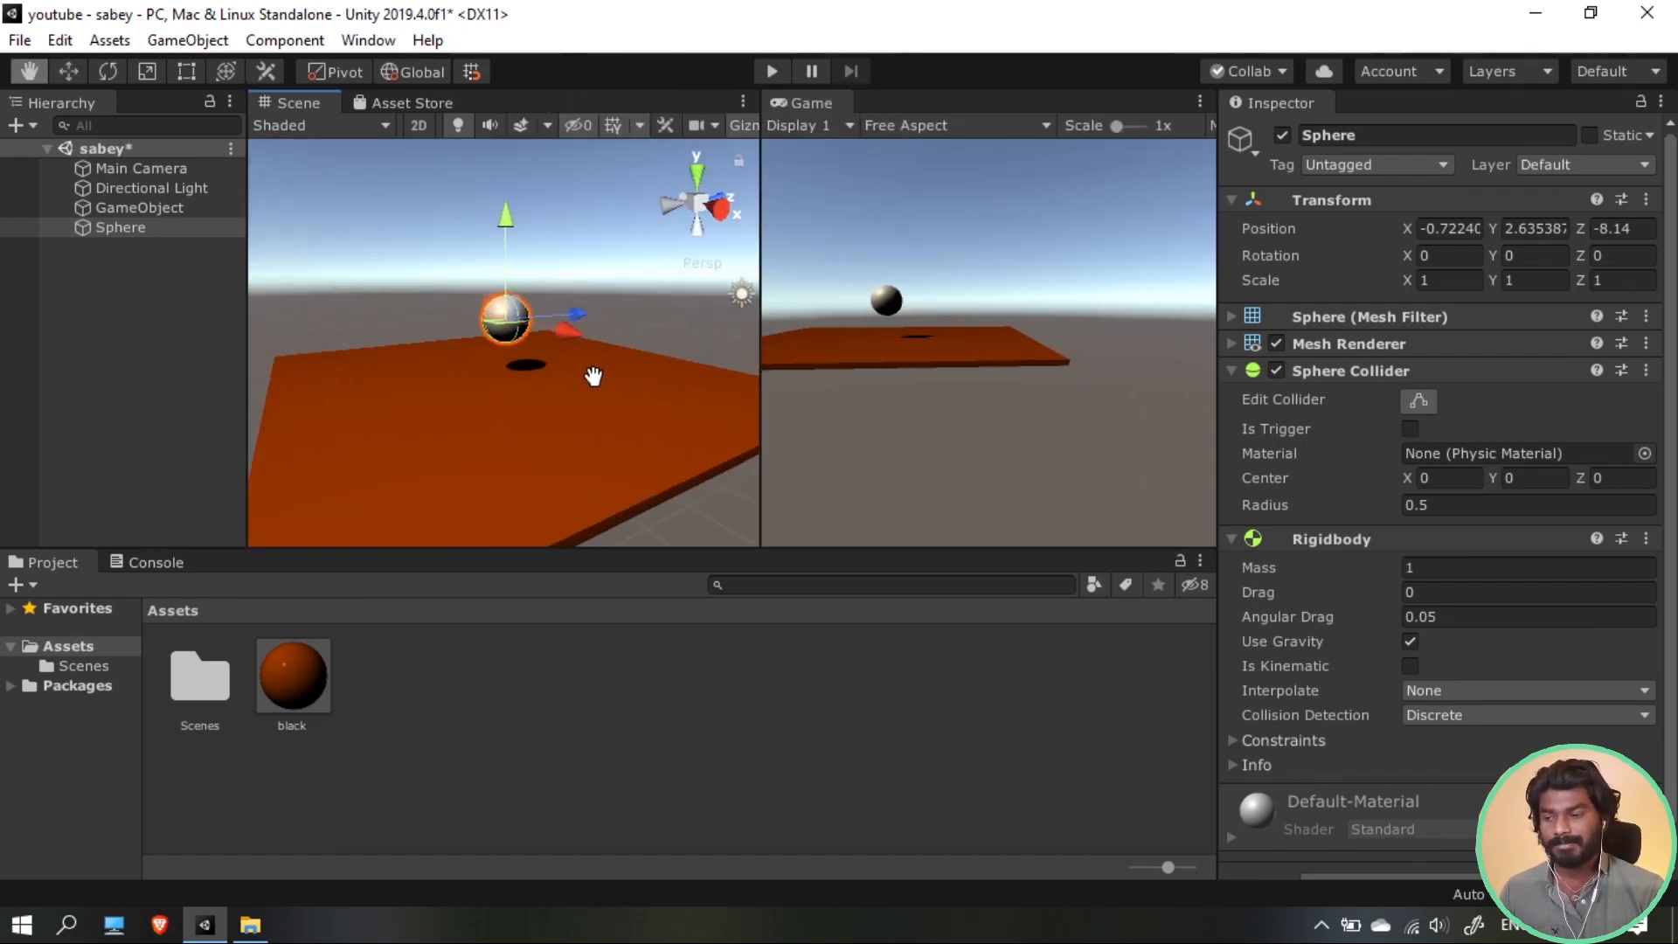
pyautogui.click(177, 166)
pyautogui.click(188, 40)
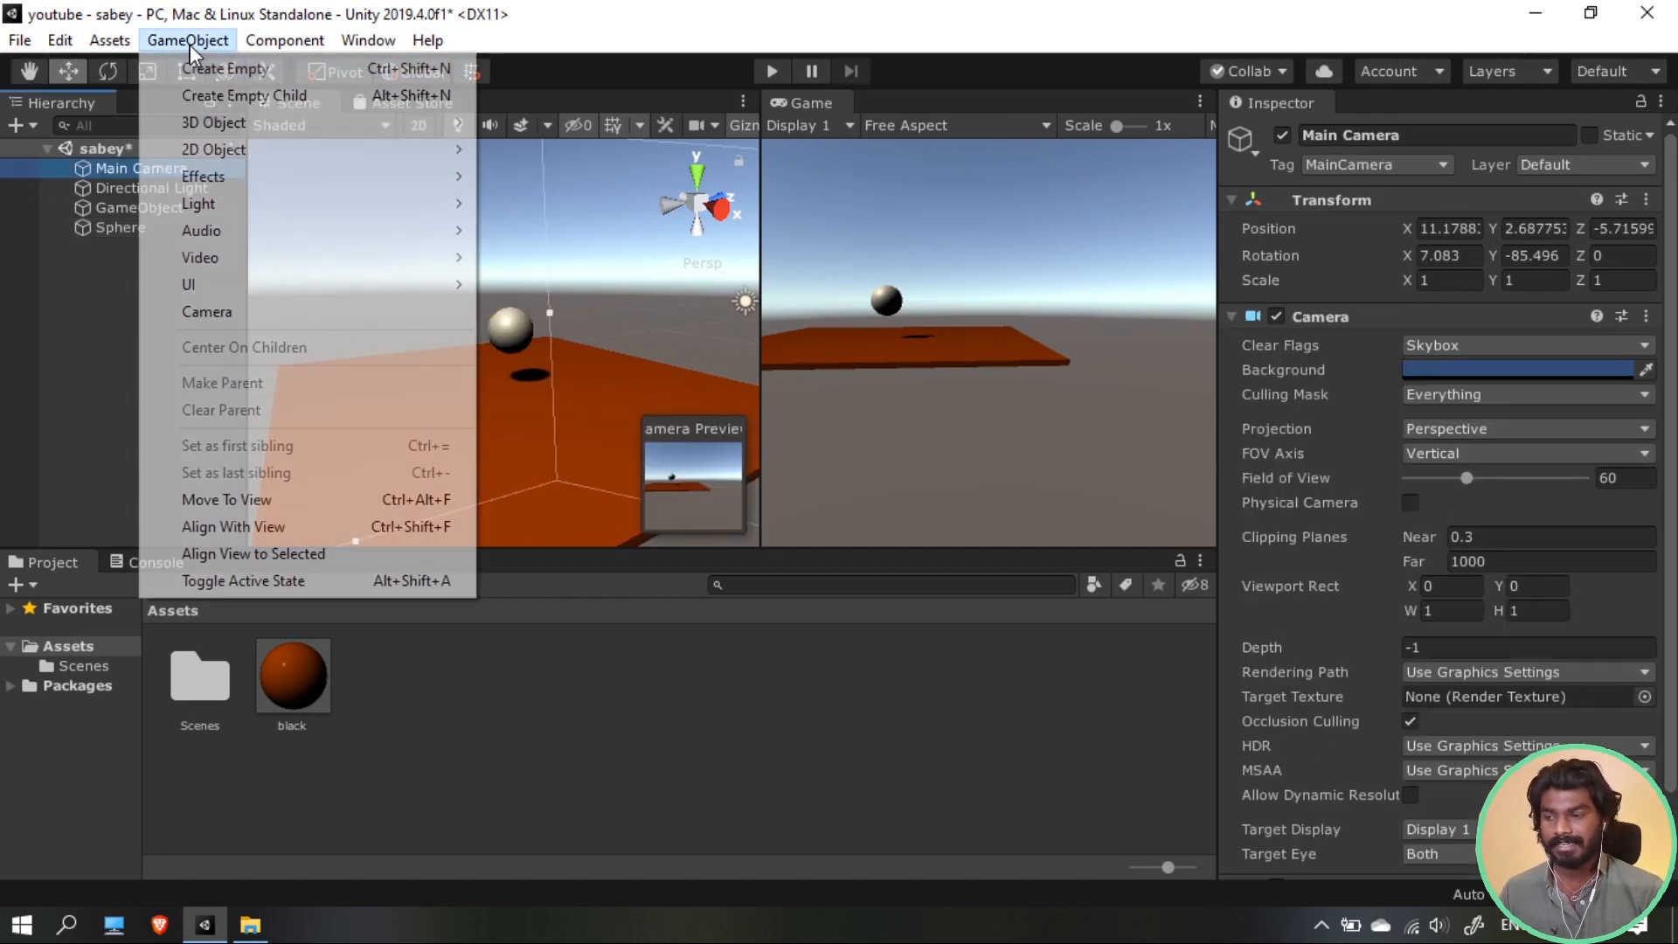
pyautogui.click(312, 524)
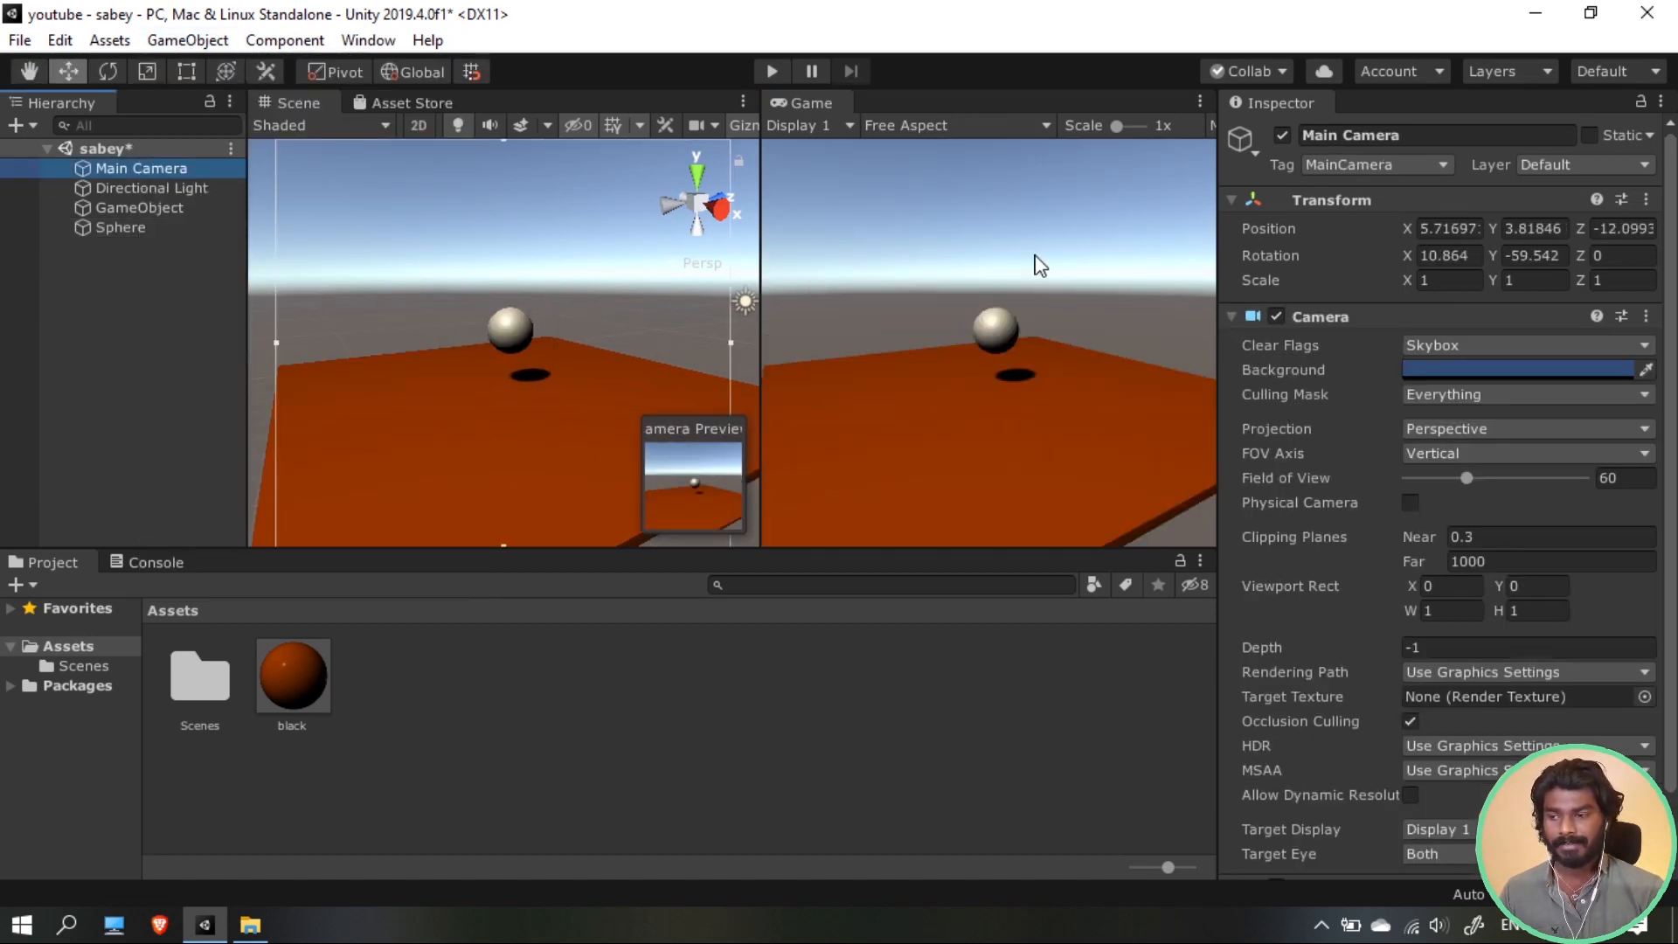
pyautogui.click(770, 71)
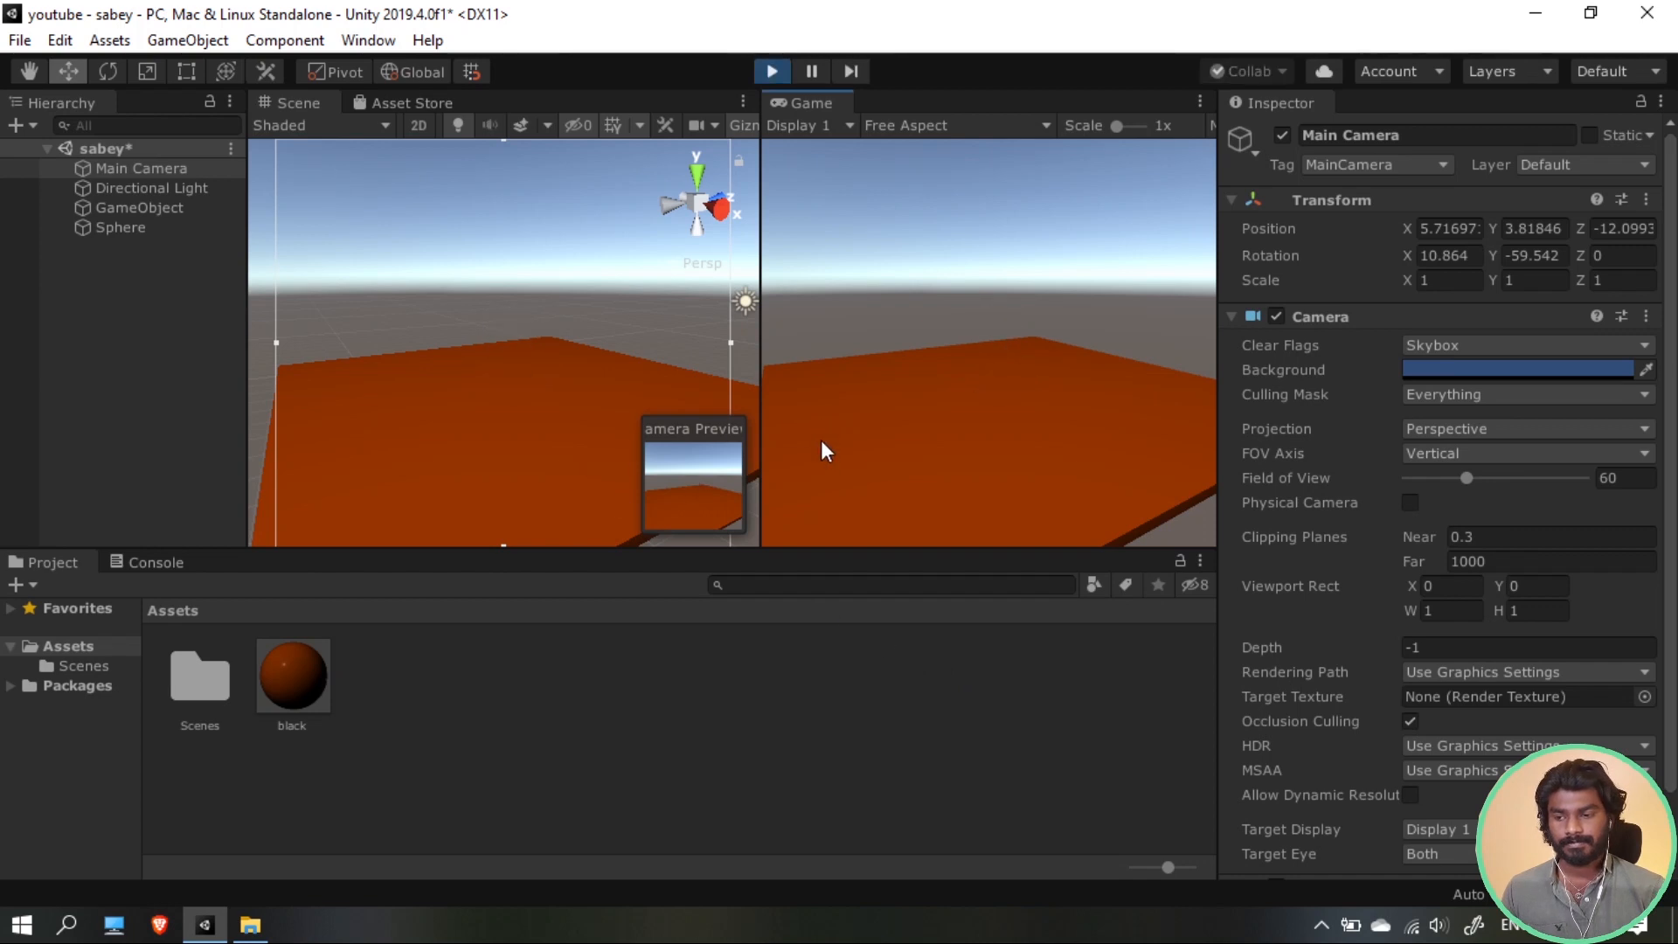
pyautogui.click(781, 72)
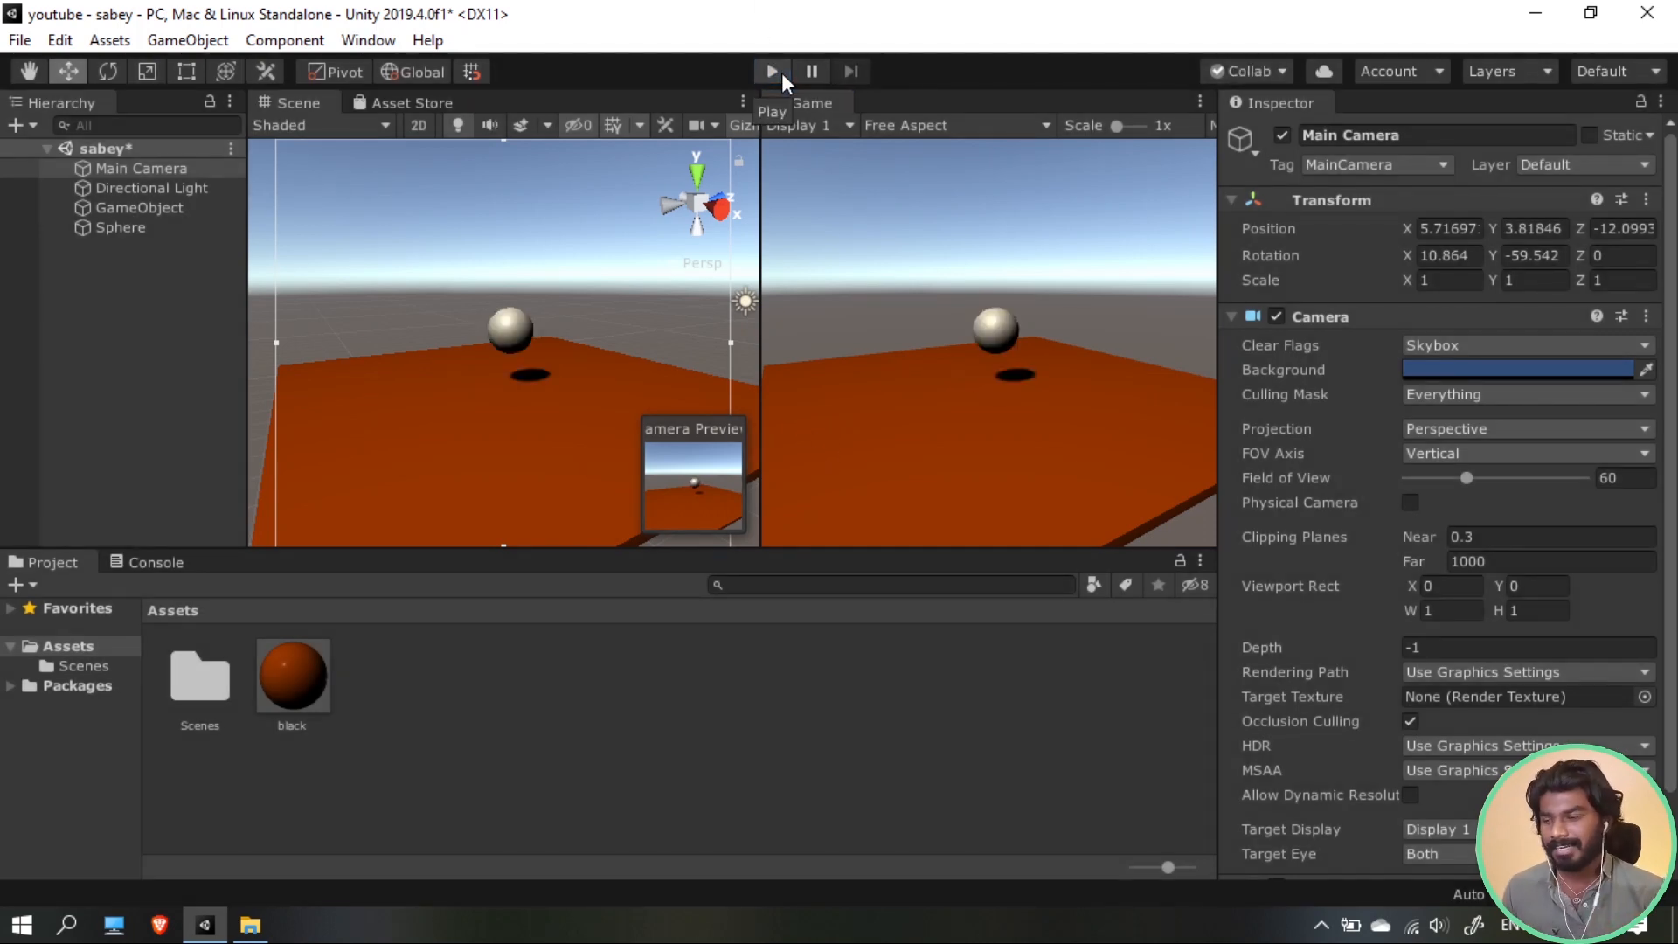
# Compare the components of the orange platform with the collider and Rigidbody components of the Sphere
pyautogui.click(441, 407)
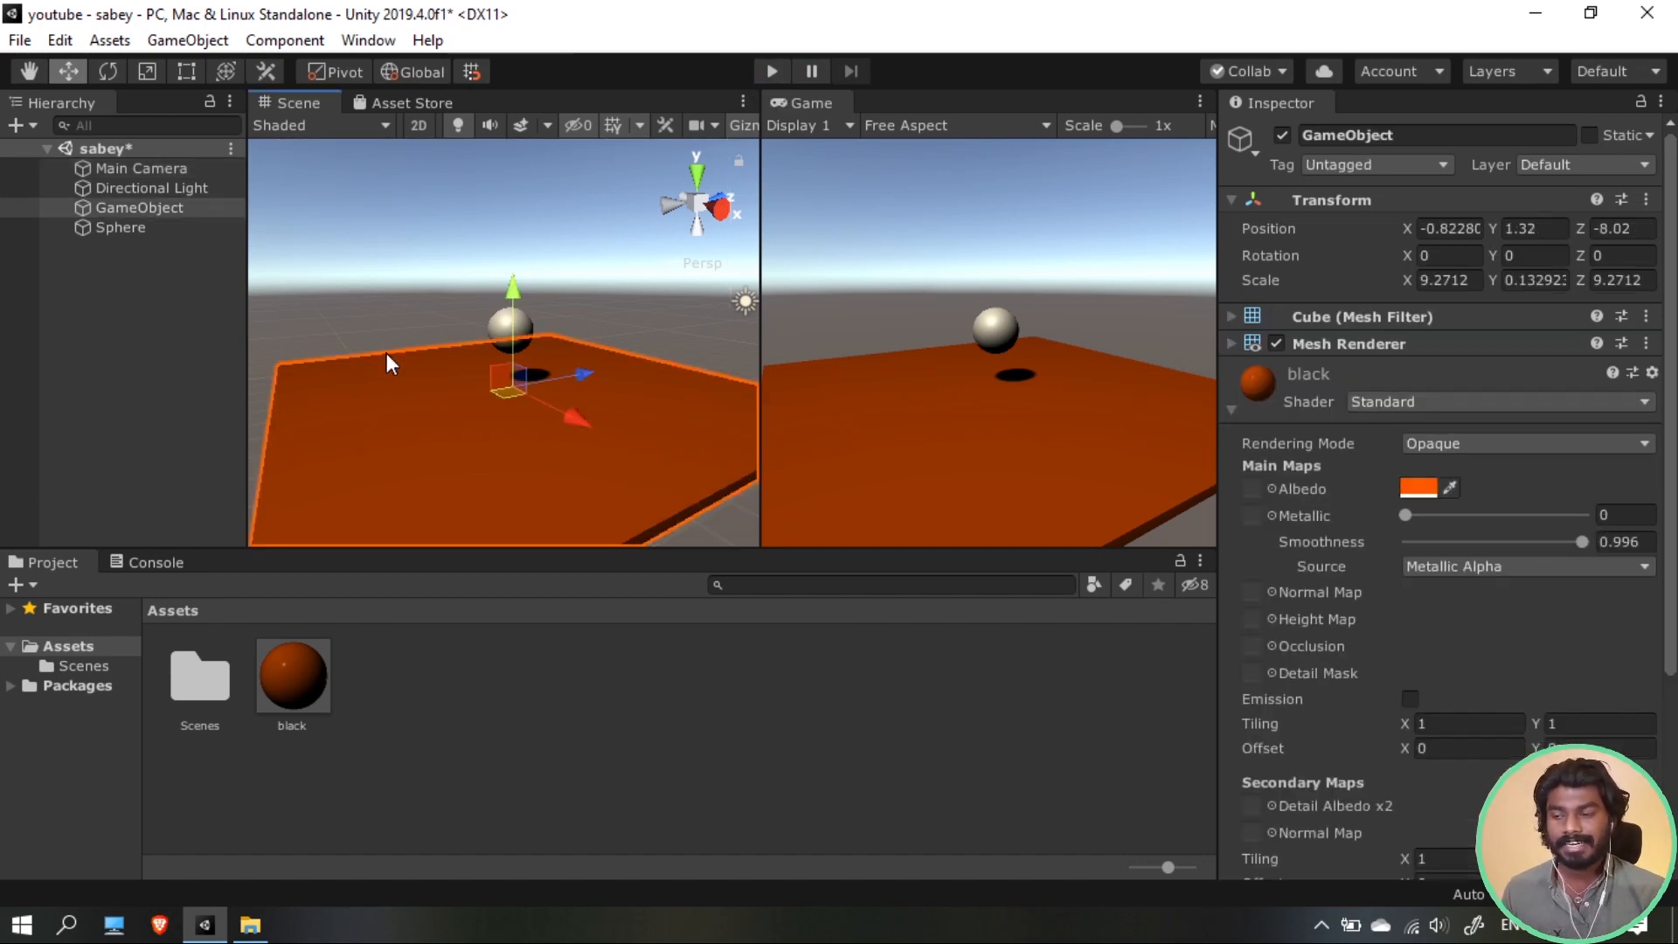
pyautogui.click(162, 211)
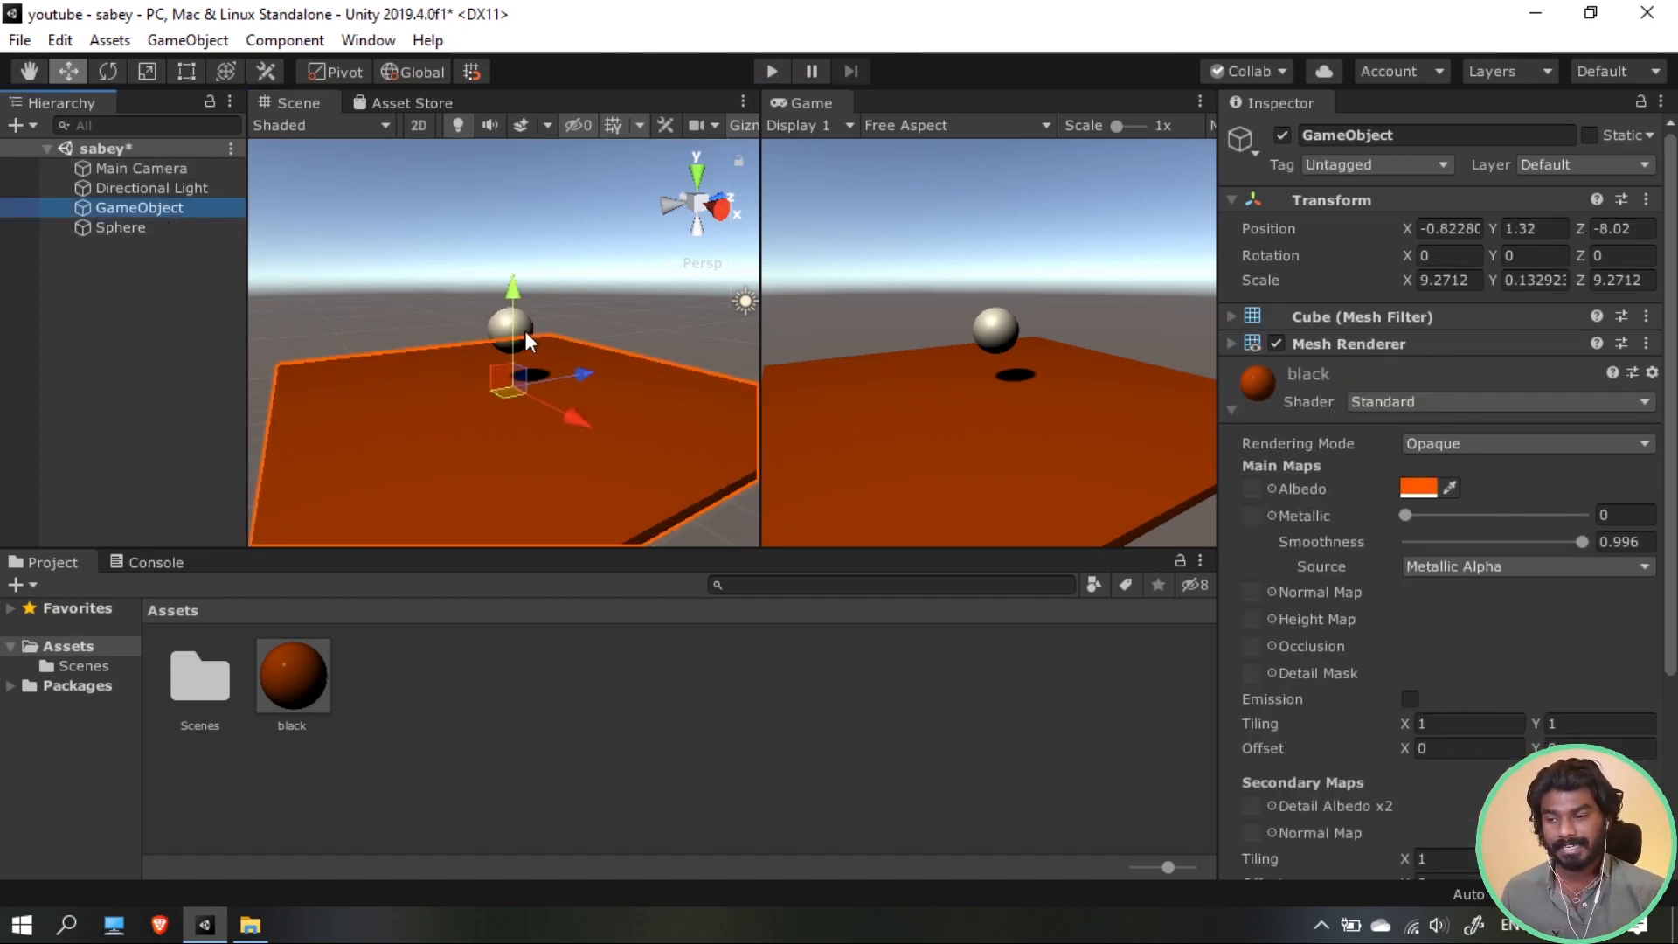
pyautogui.click(491, 324)
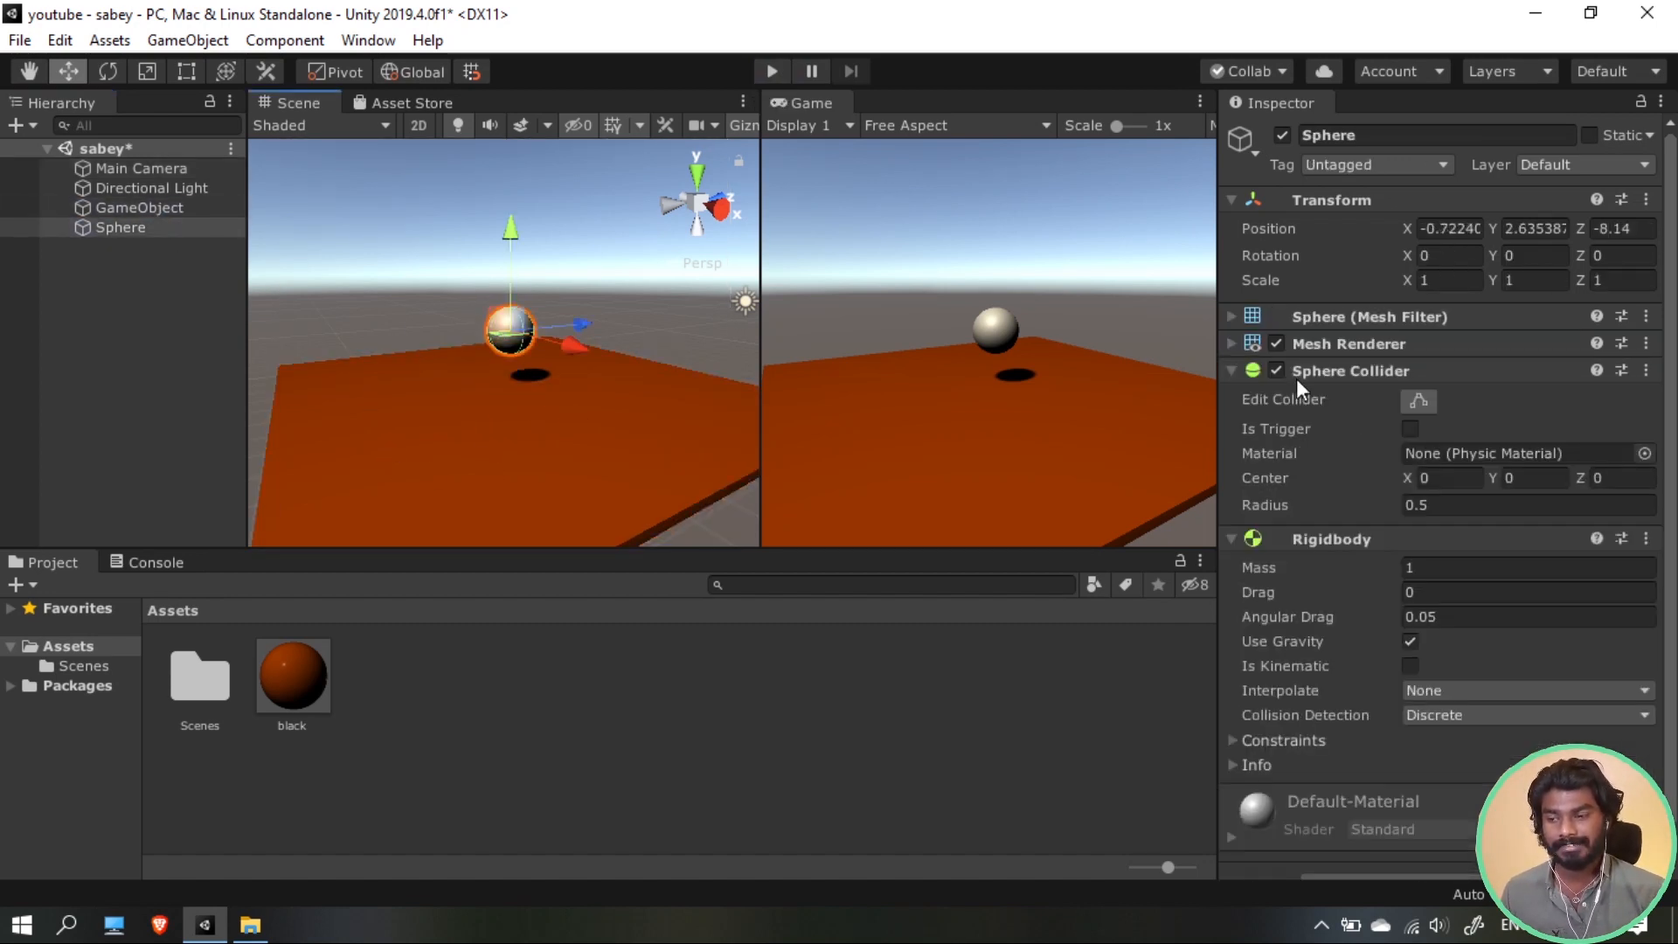
pyautogui.click(528, 465)
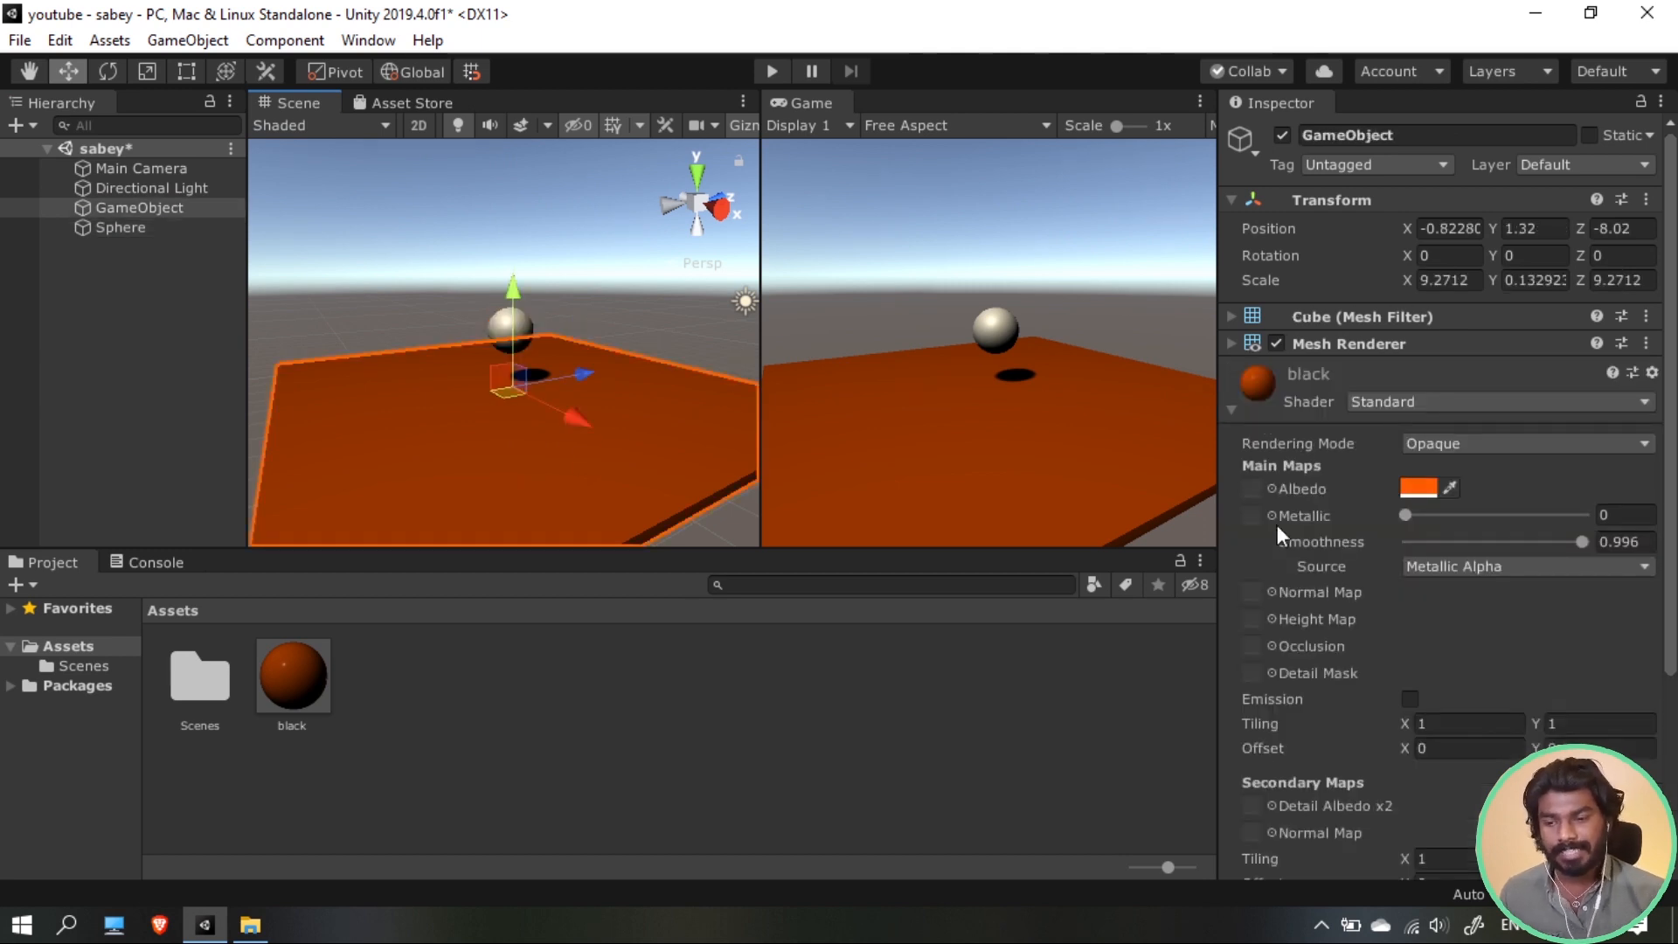
# Collapse the orange platform's material settings and add a Box Collider component to the platform
pyautogui.click(1229, 418)
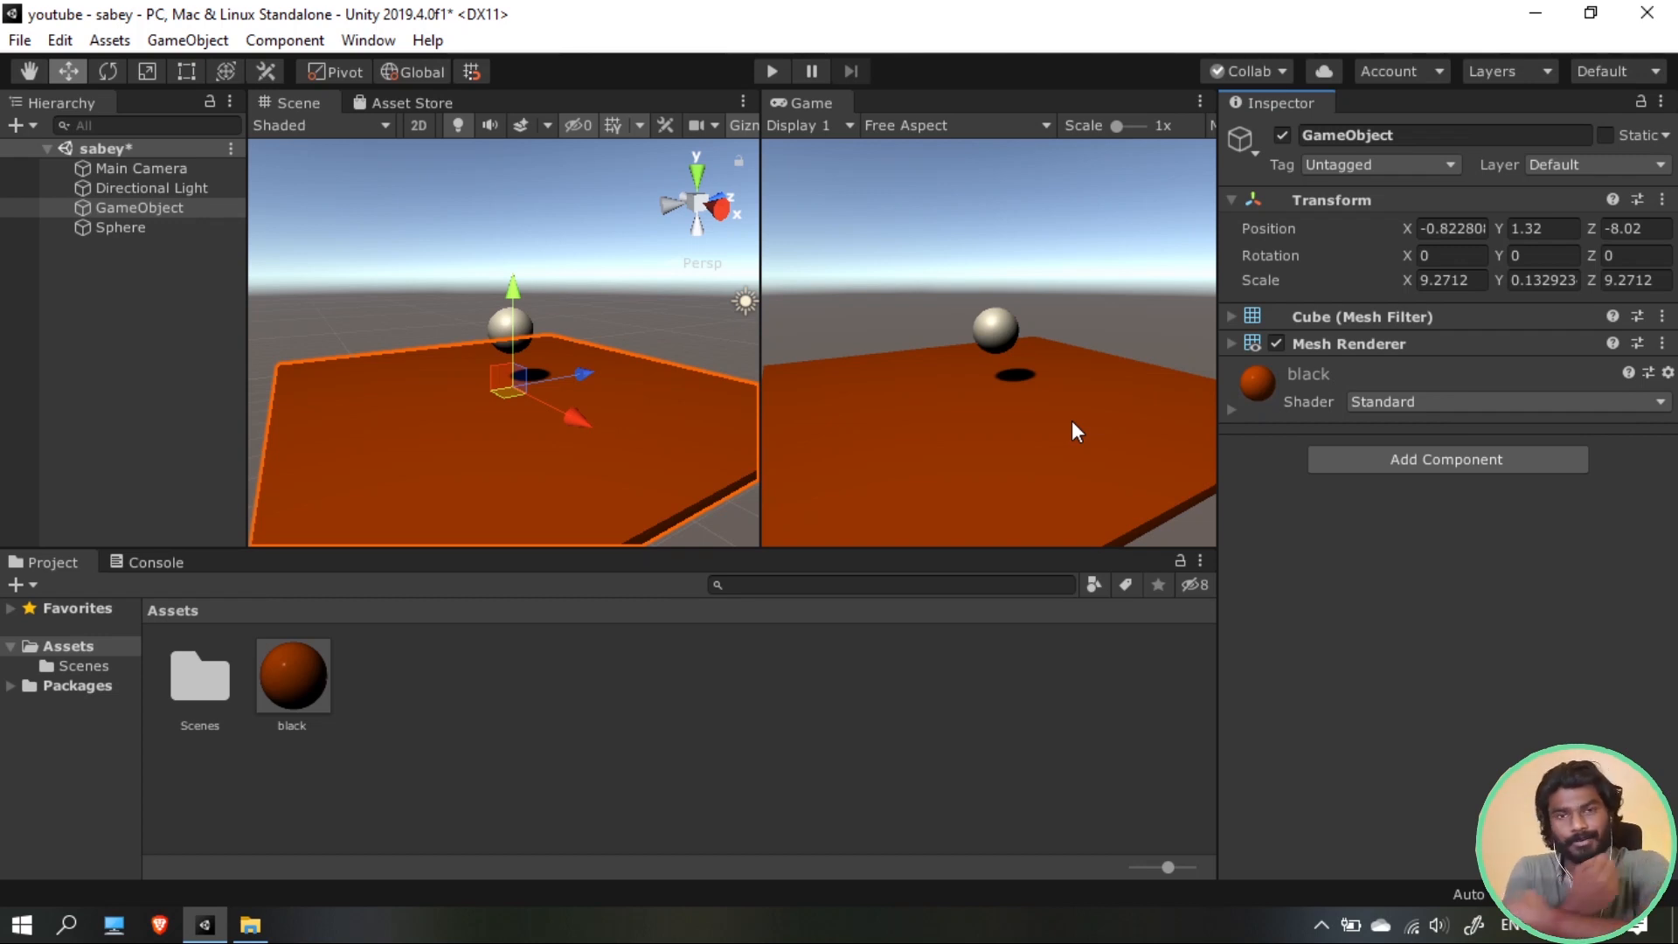
pyautogui.click(1458, 463)
pyautogui.write('collid')
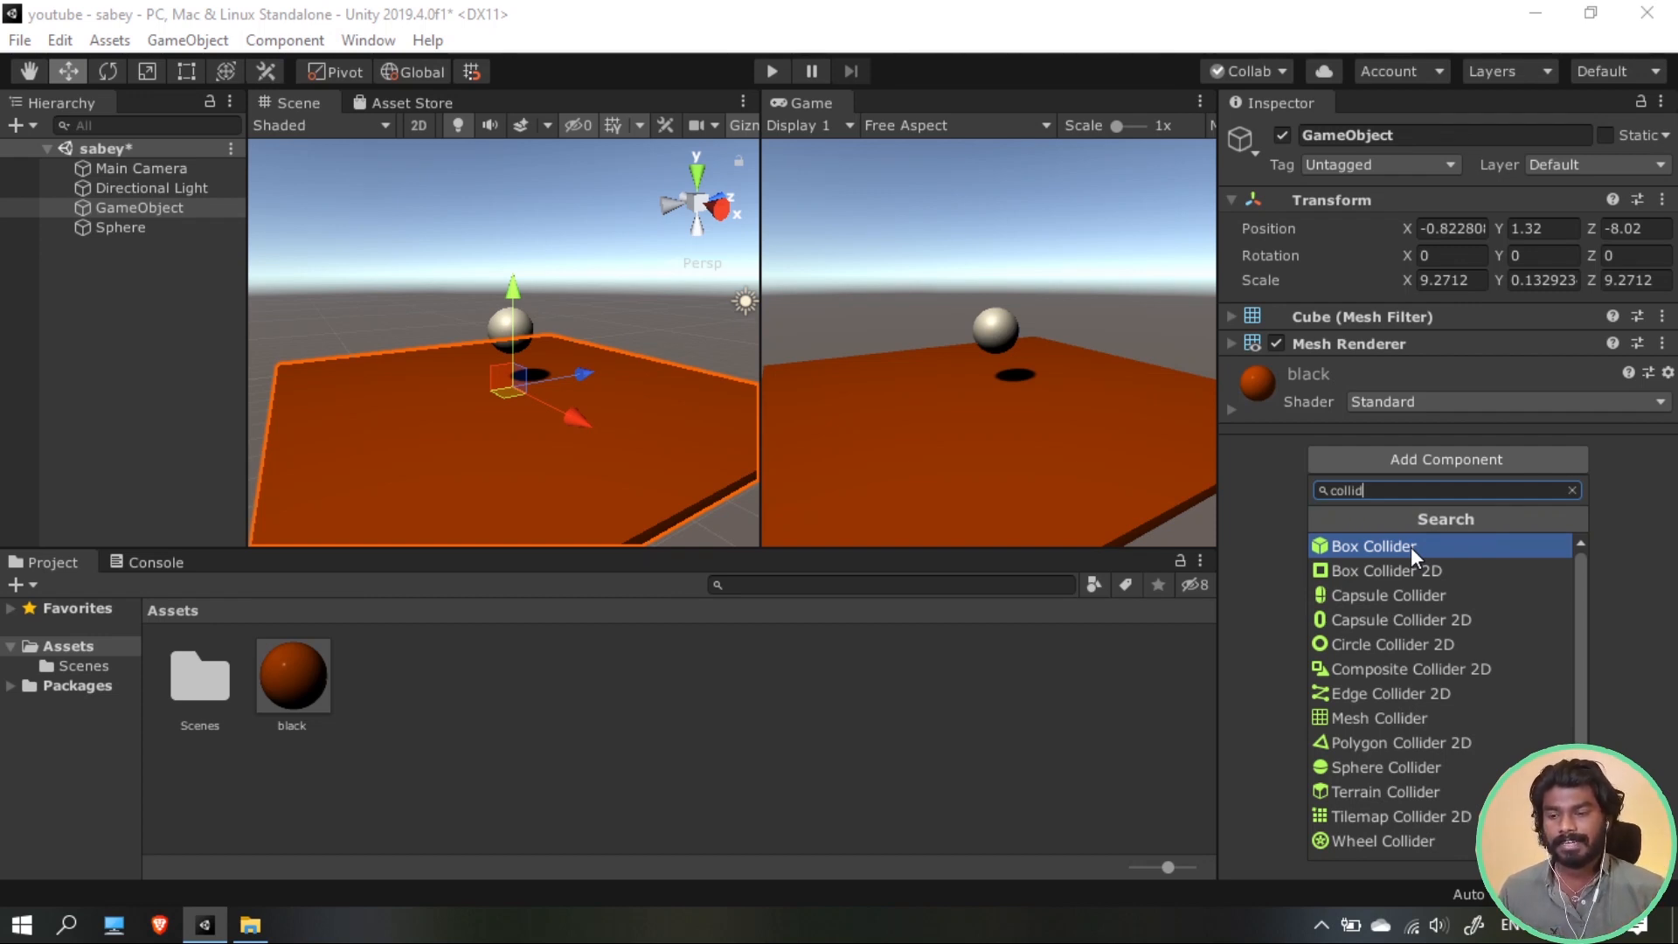
pyautogui.click(1410, 547)
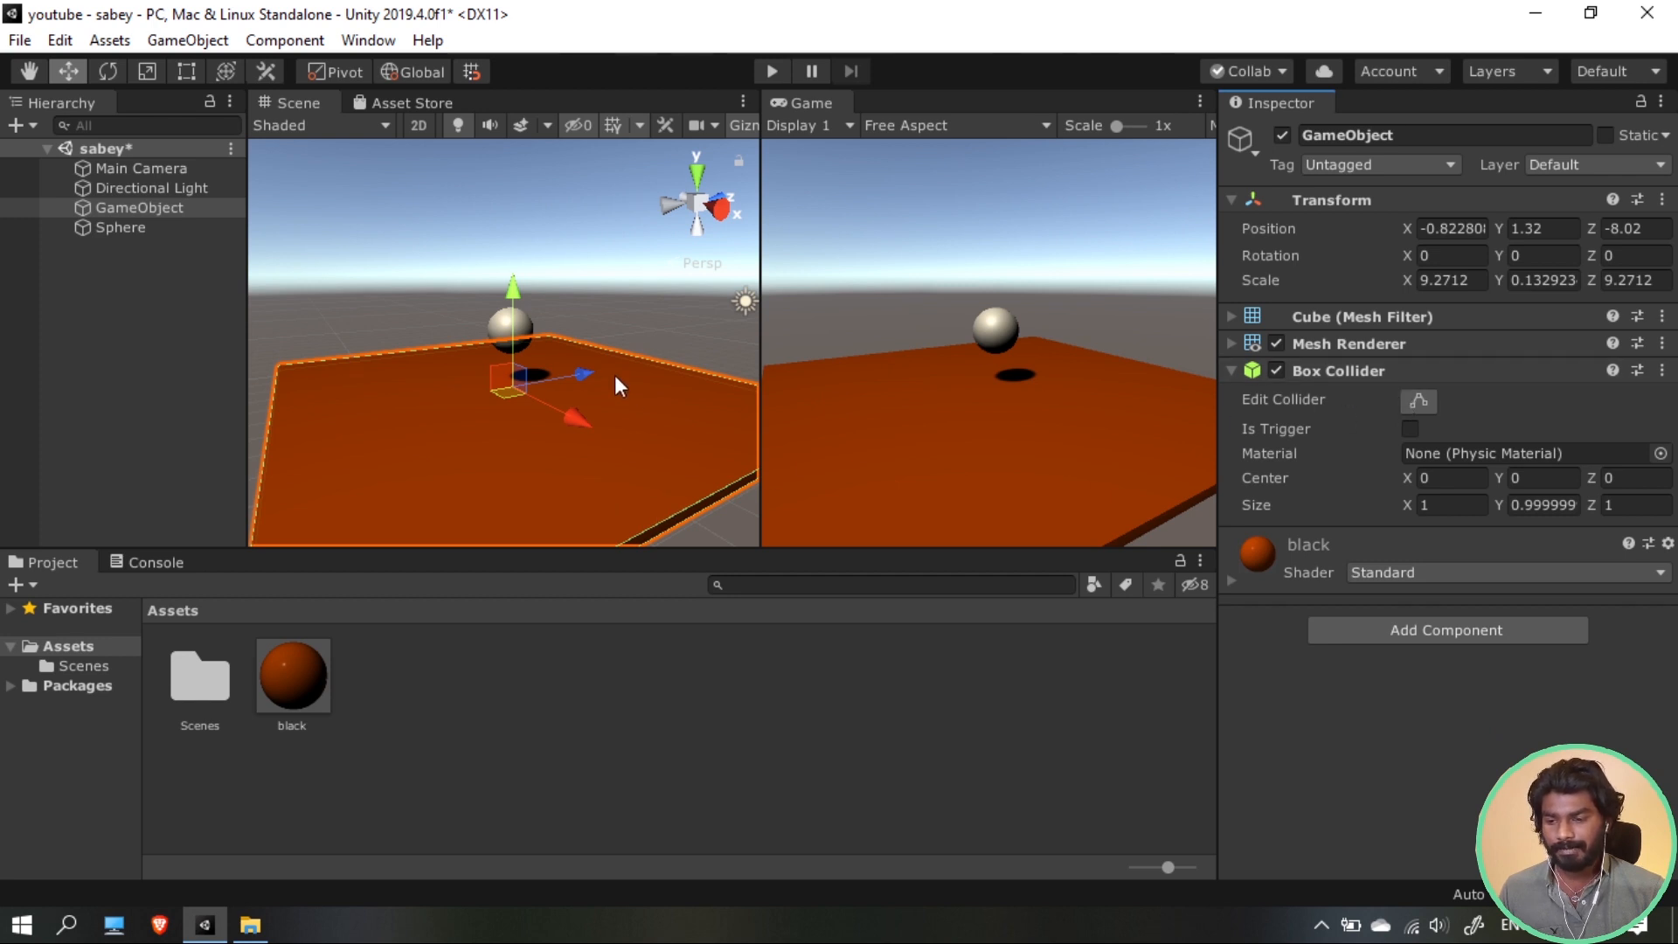
# Try to resize the platform's Box Collider from one side in the Scene view, undo the change and leave collider editing
pyautogui.moveTo(615, 375); pyautogui.dragTo(708, 260, button='middle')
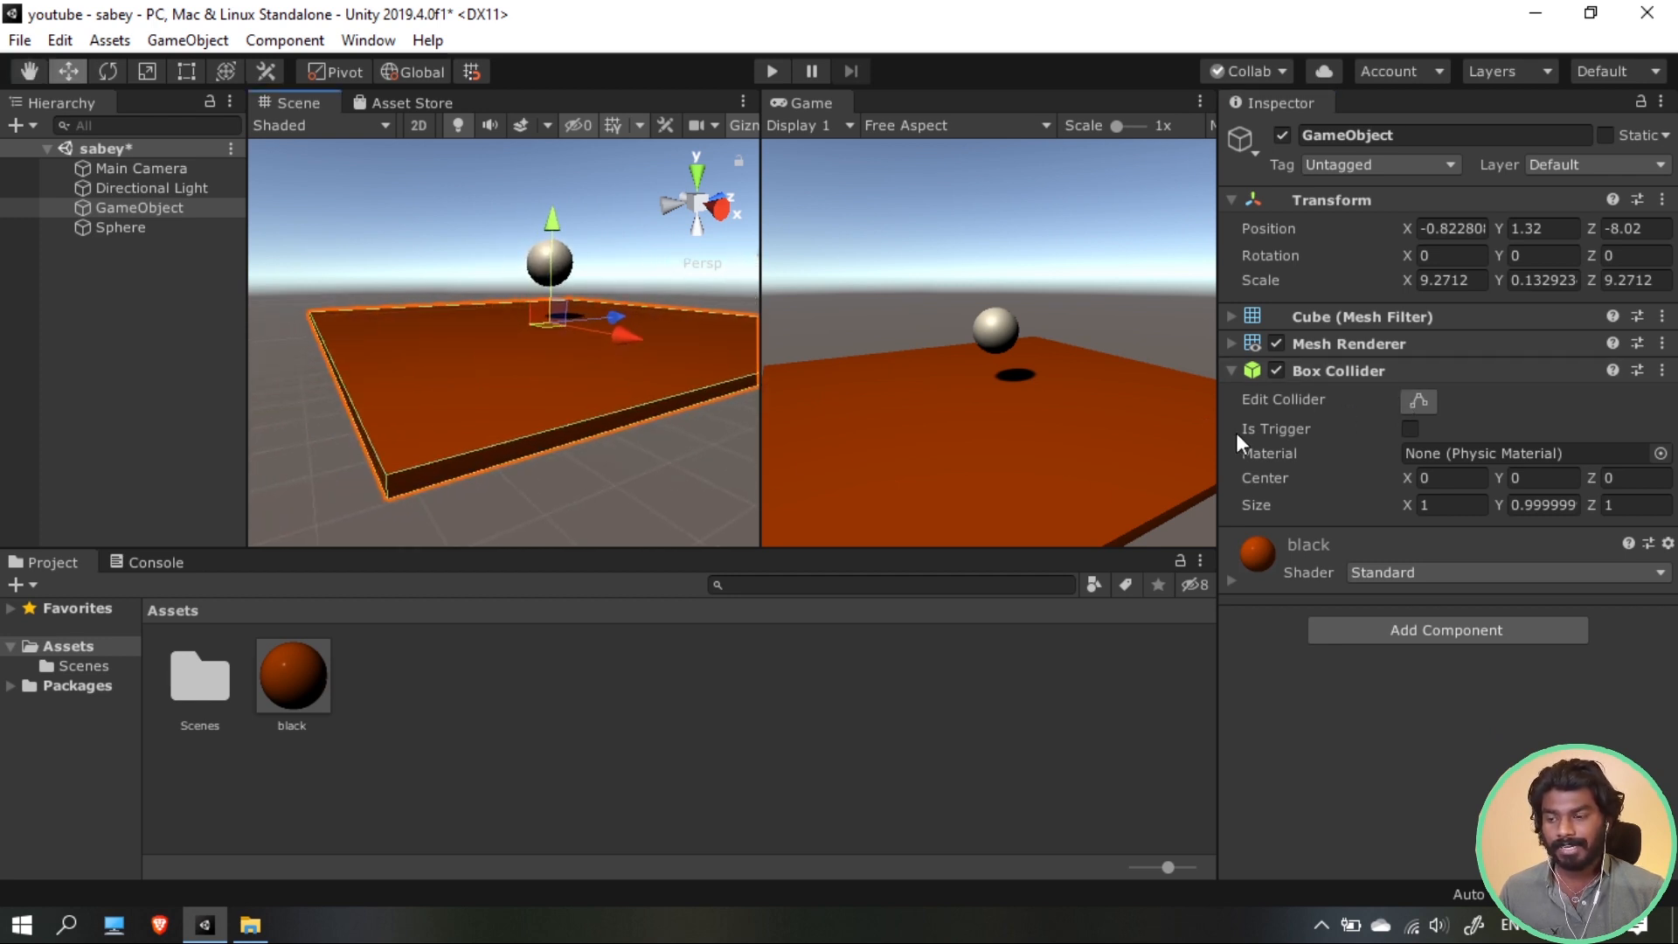
pyautogui.click(1431, 407)
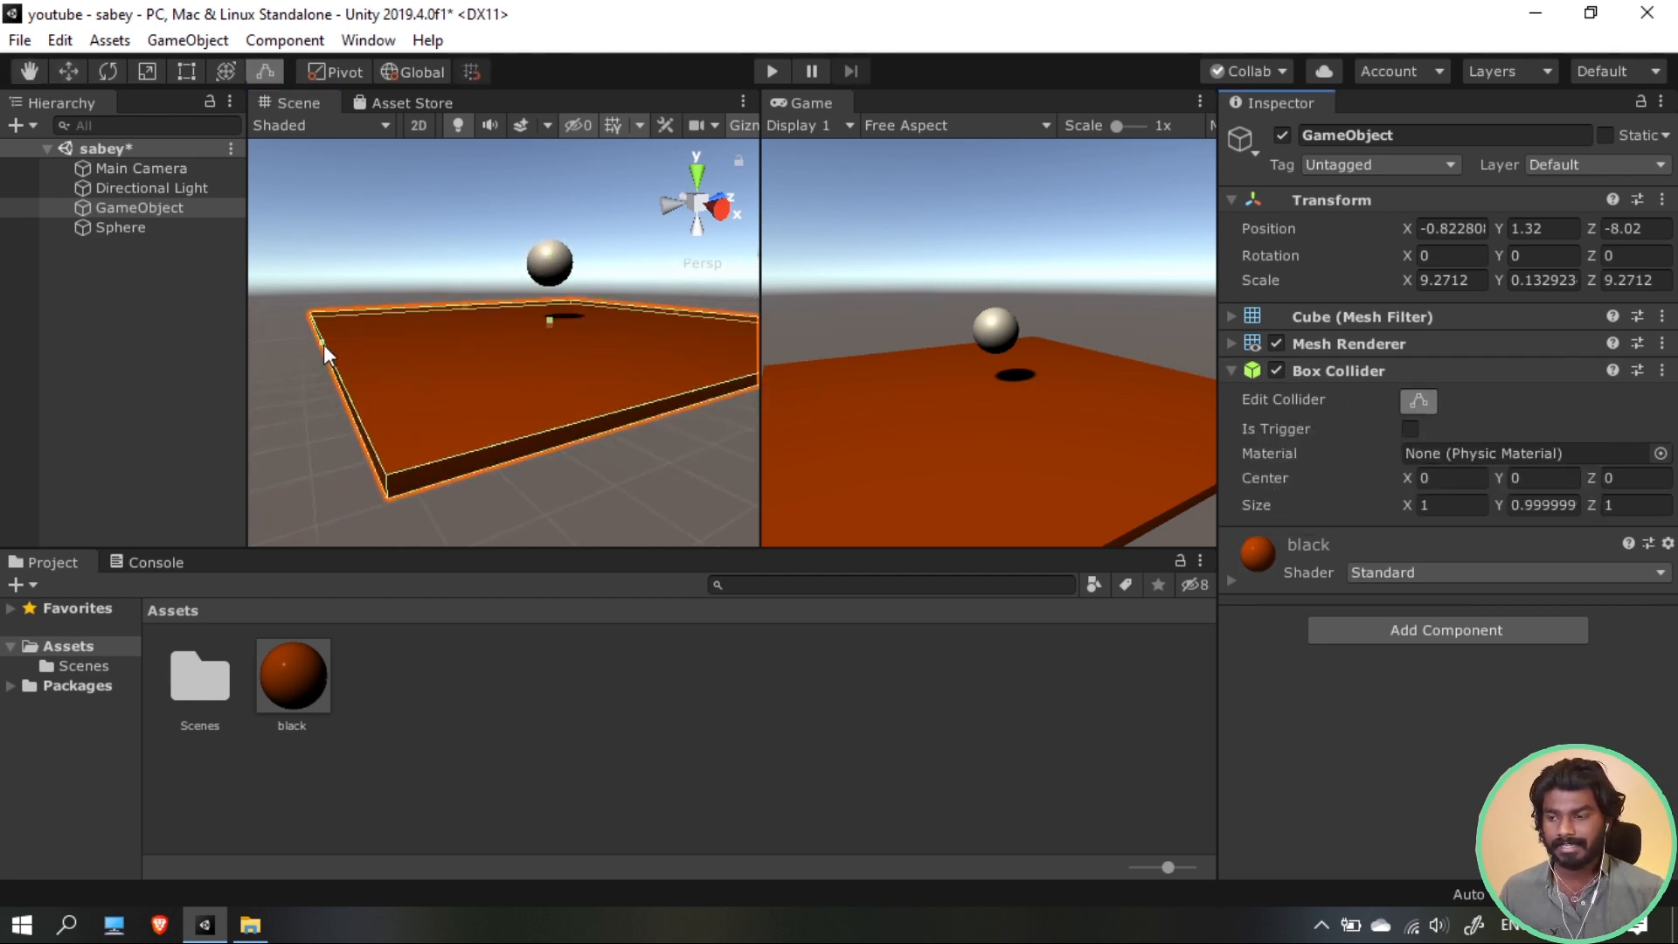
pyautogui.moveTo(325, 354); pyautogui.dragTo(389, 365)
pyautogui.hotkey('ctrl', 'z')
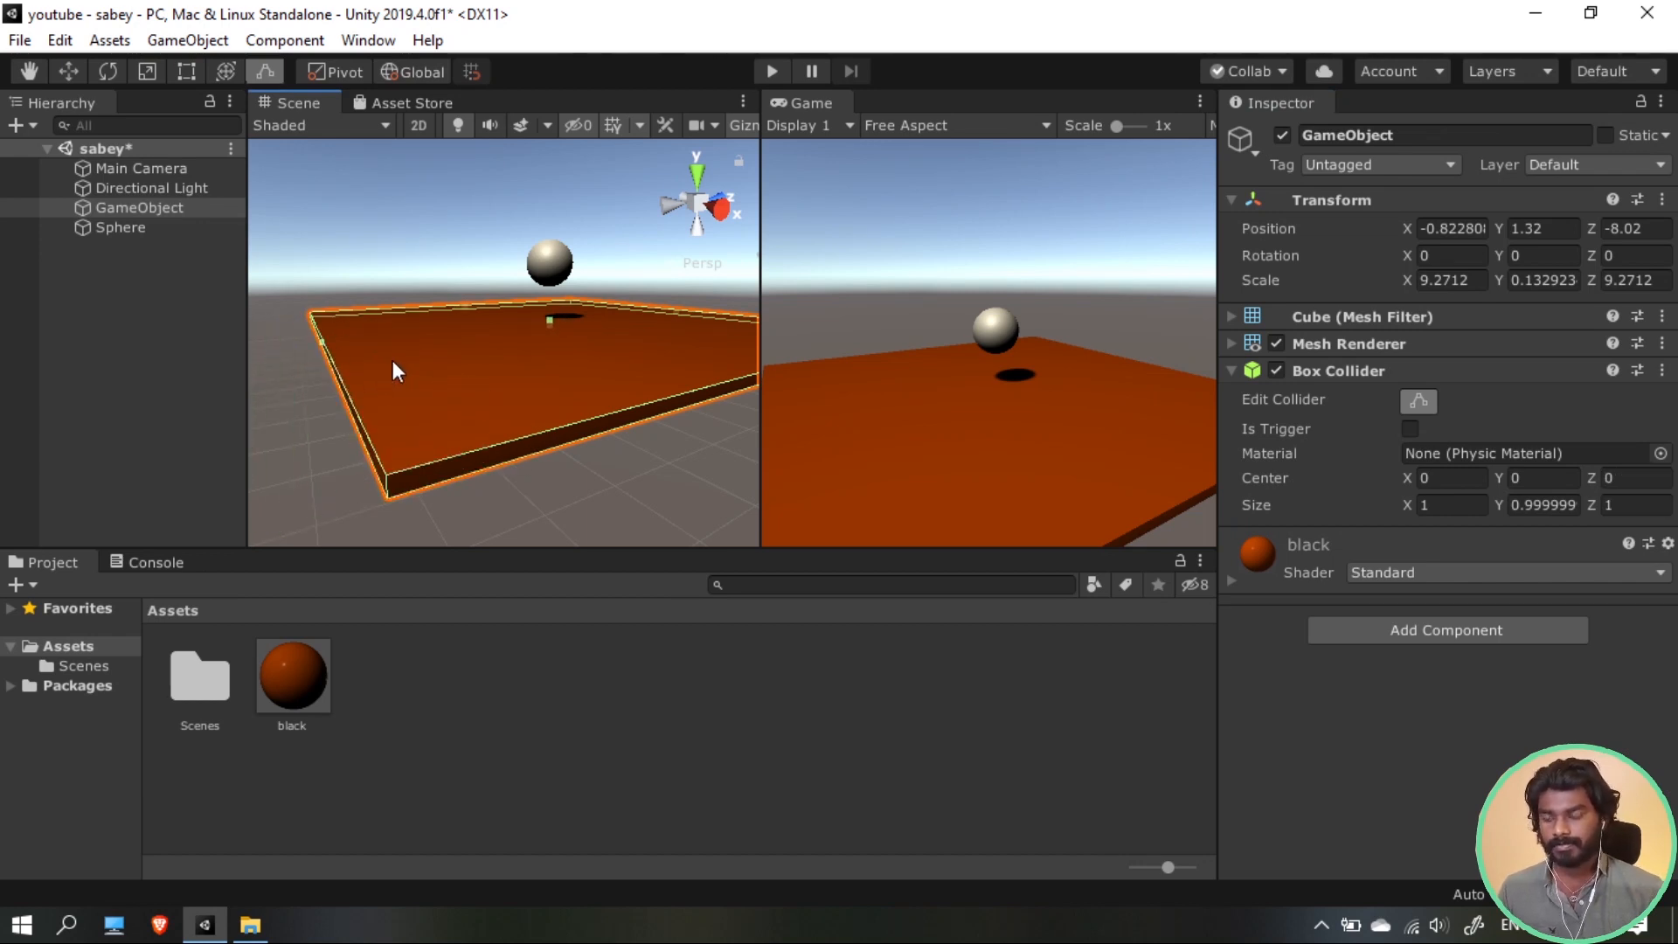
pyautogui.press('alt')
pyautogui.keyDown('alt'); pyautogui.scroll(-3, 444, 347); pyautogui.keyUp('alt')
pyautogui.moveTo(453, 347)
pyautogui.keyDown('alt'); pyautogui.mouseDown(button='middle')
pyautogui.moveTo(426, 379)
pyautogui.moveTo(448, 342)
pyautogui.mouseUp(button='middle'); pyautogui.keyUp('alt')
pyautogui.keyDown('alt'); pyautogui.scroll(2, 559, 308); pyautogui.keyUp('alt')
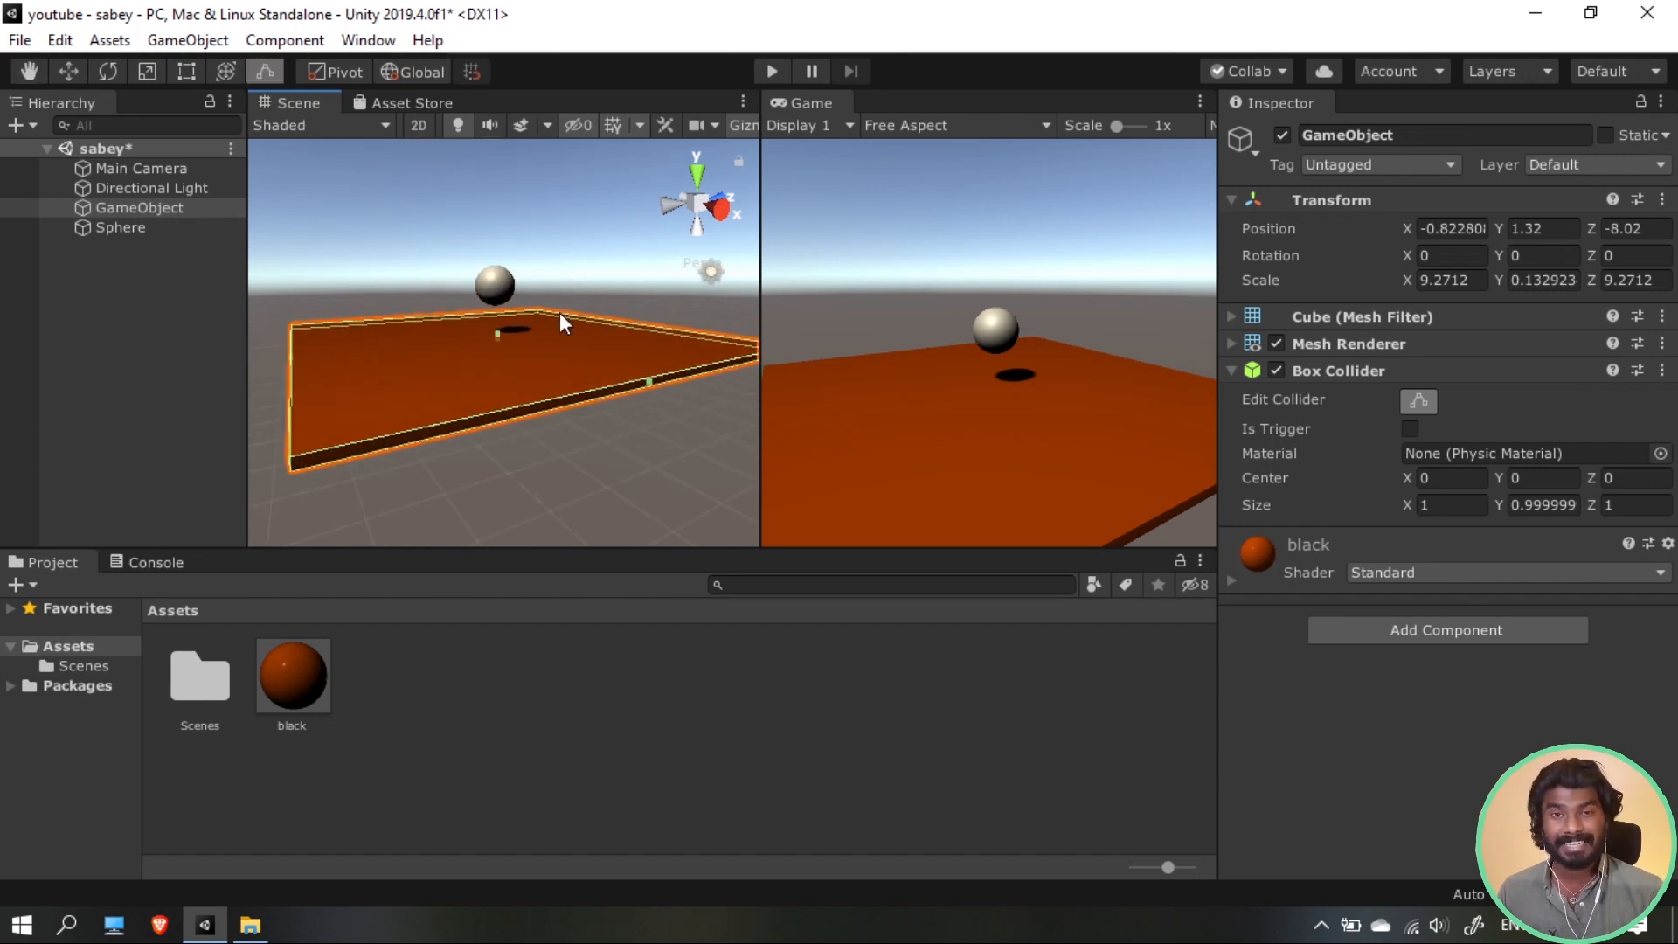
pyautogui.click(612, 442)
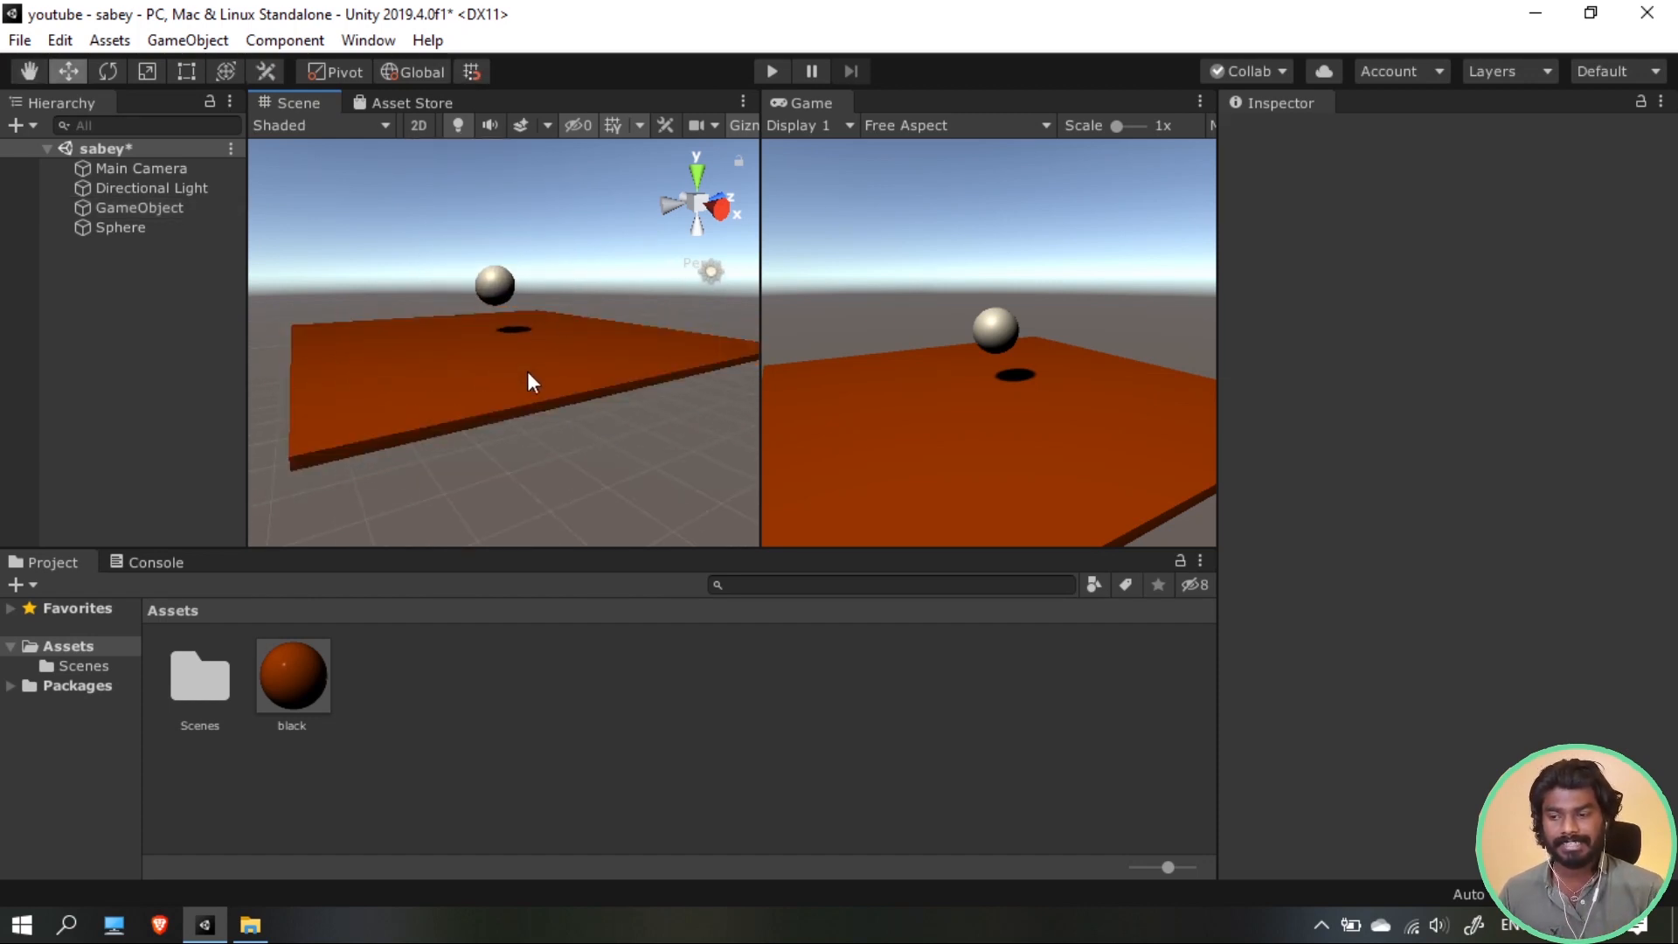
# Run the scene in Play mode to see how the Sphere interacts with the platform's Box Collider
pyautogui.click(524, 388)
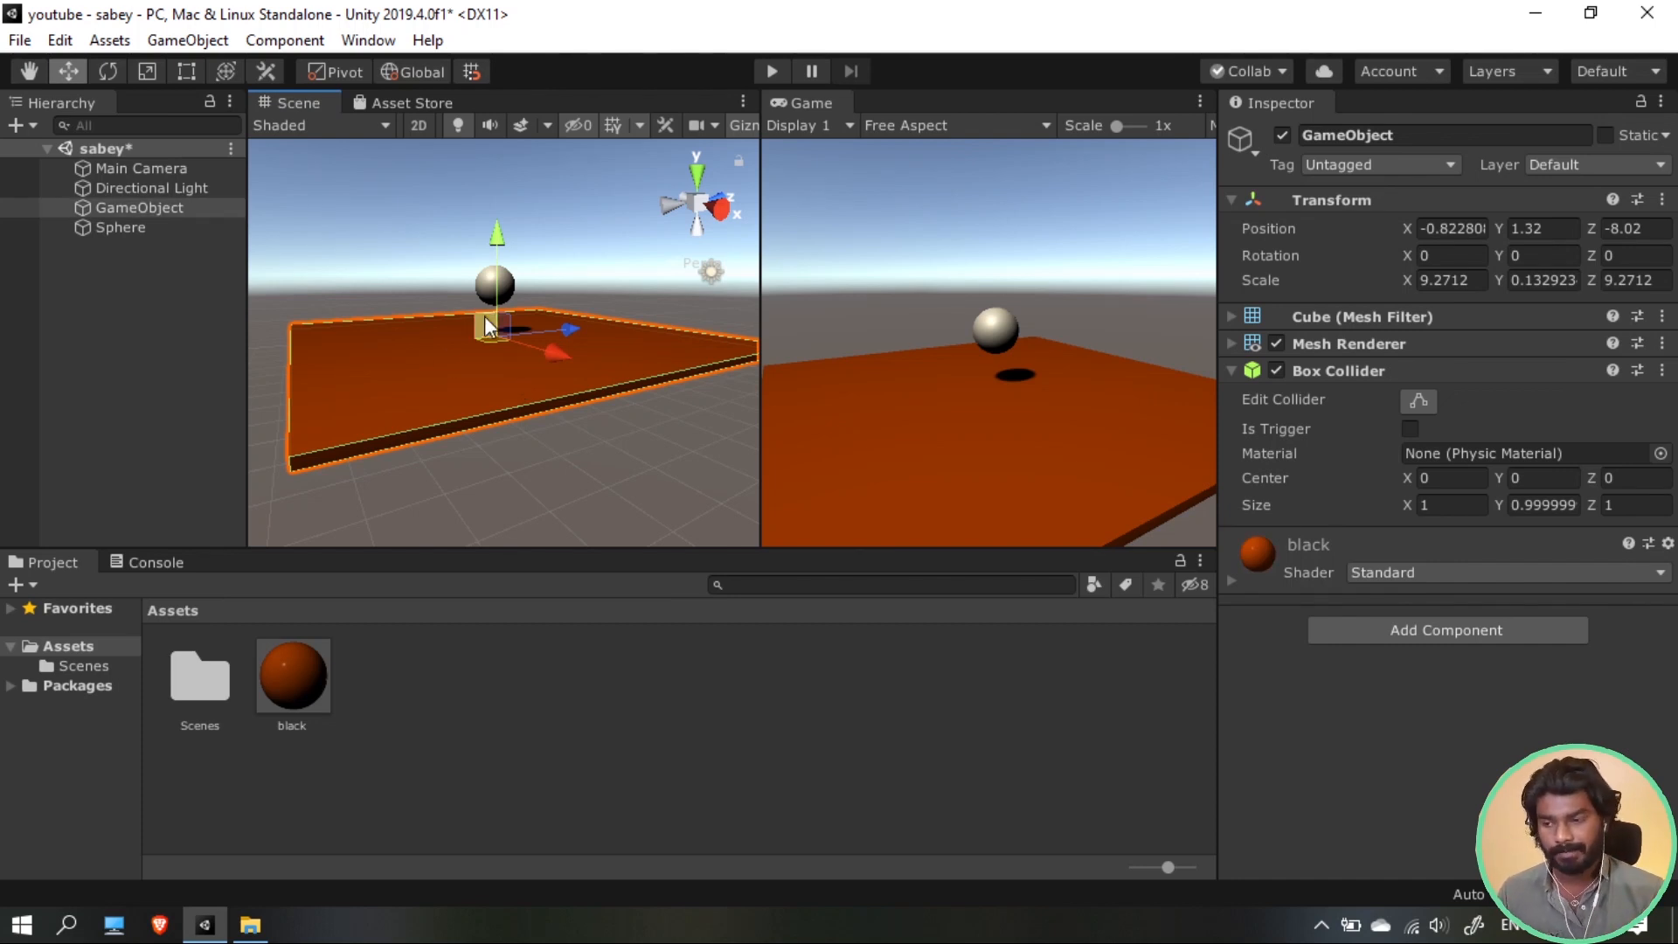
pyautogui.click(772, 70)
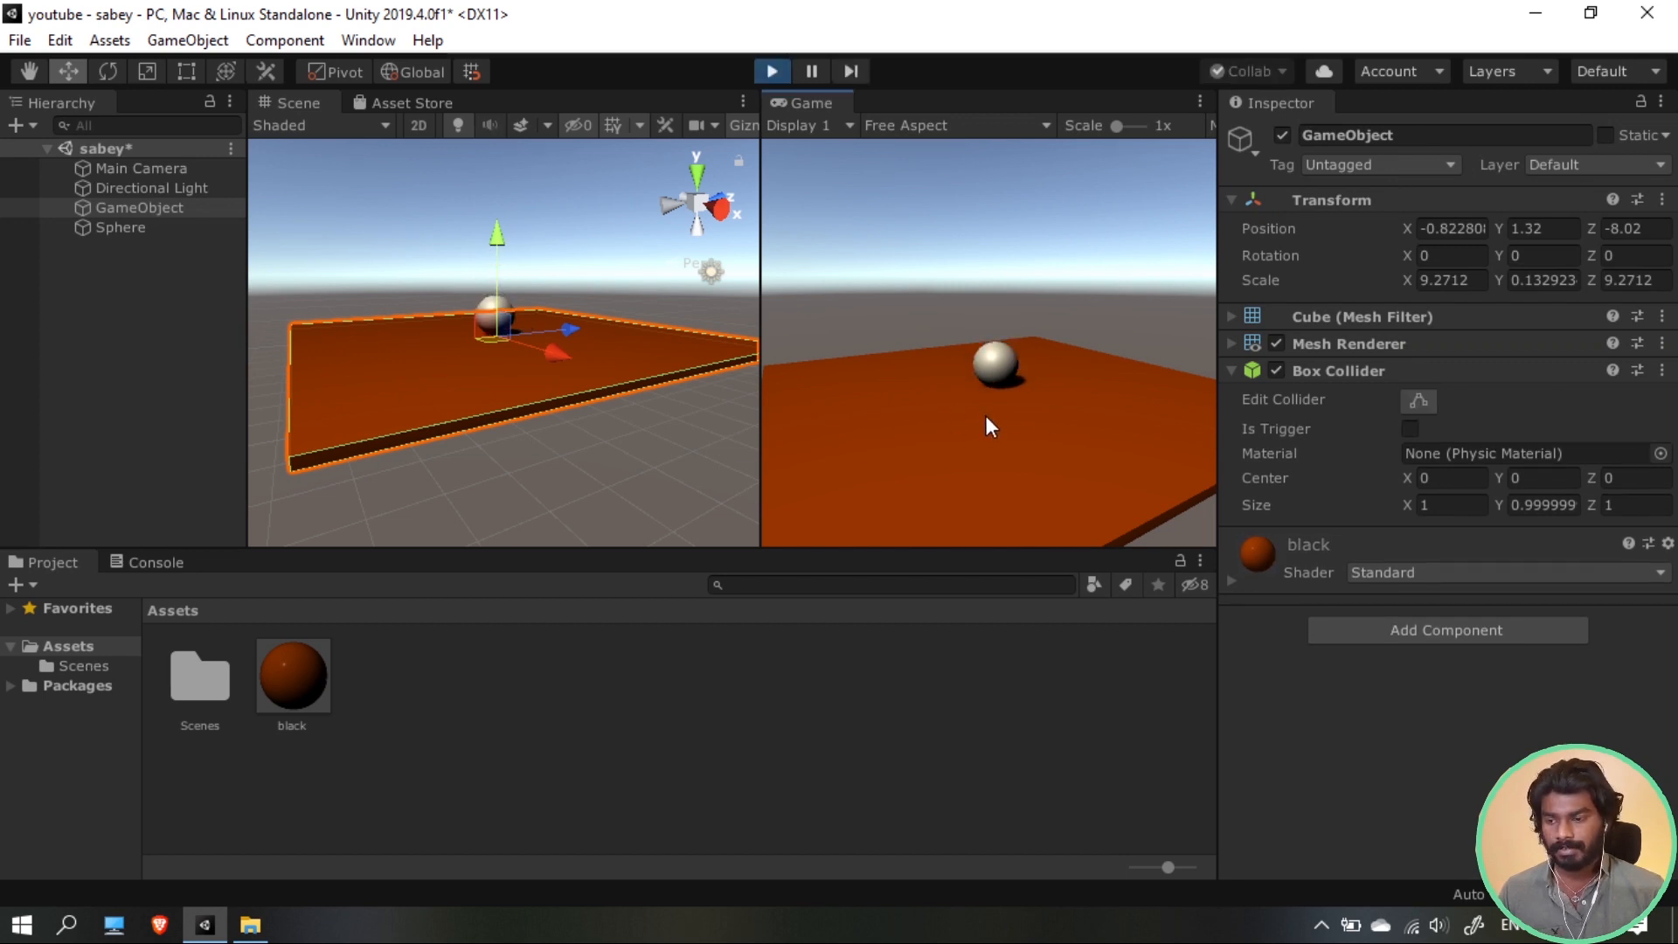
pyautogui.click(784, 72)
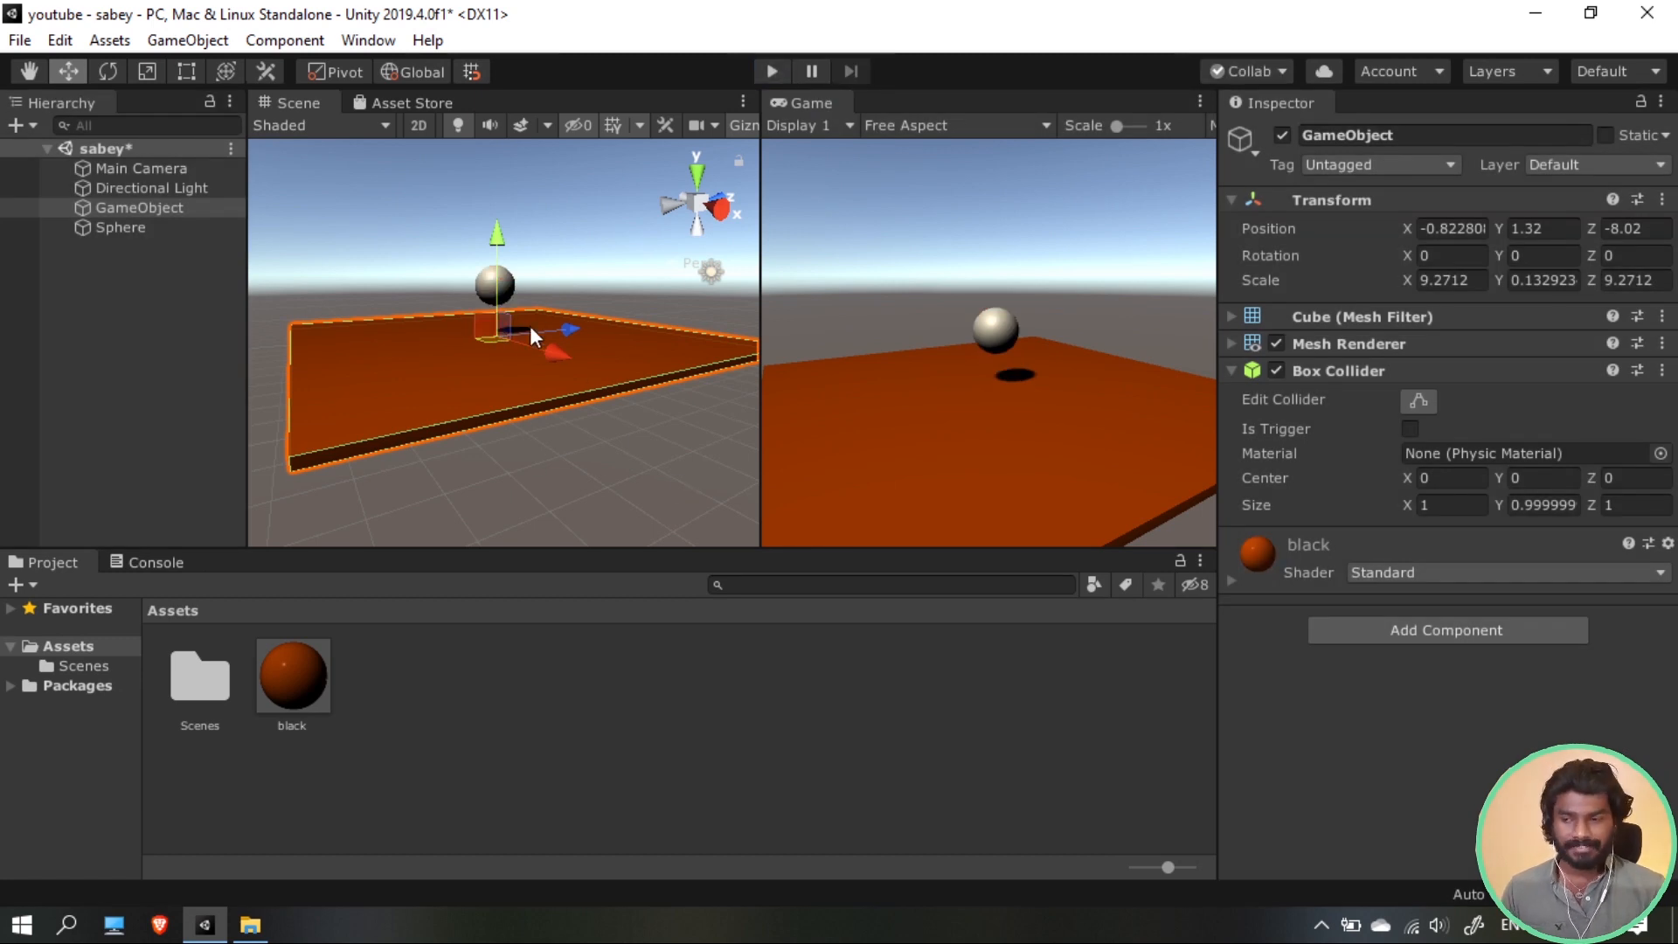
# Tilt the orange platform to a Z rotation of about -10.08 degrees
pyautogui.press('r')
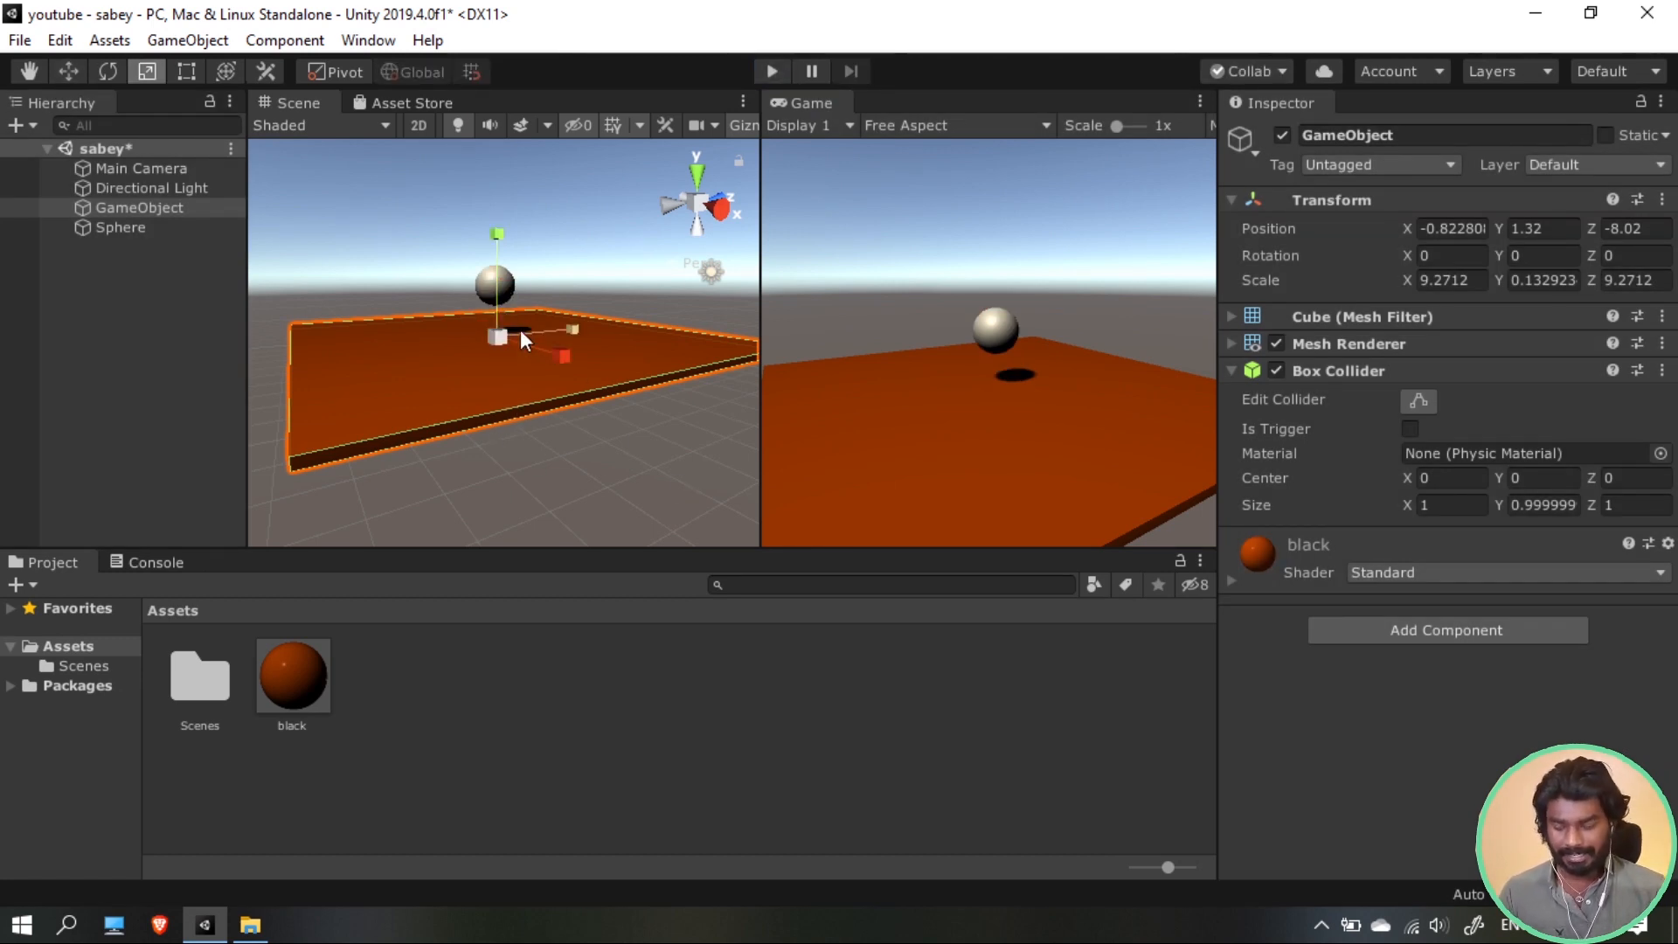
pyautogui.press('e')
pyautogui.moveTo(543, 286); pyautogui.dragTo(554, 322)
# Duplicate the tilted platform, move the copy to about X 3.52, Y -2.46, and rotate it to about 21.1 degrees in Z
pyautogui.scroll(-4, 674, 295)
pyautogui.hotkey('ctrl', 'd')
pyautogui.press('w')
pyautogui.moveTo(558, 226); pyautogui.dragTo(559, 330)
pyautogui.press('e')
pyautogui.moveTo(616, 393); pyautogui.dragTo(515, 375)
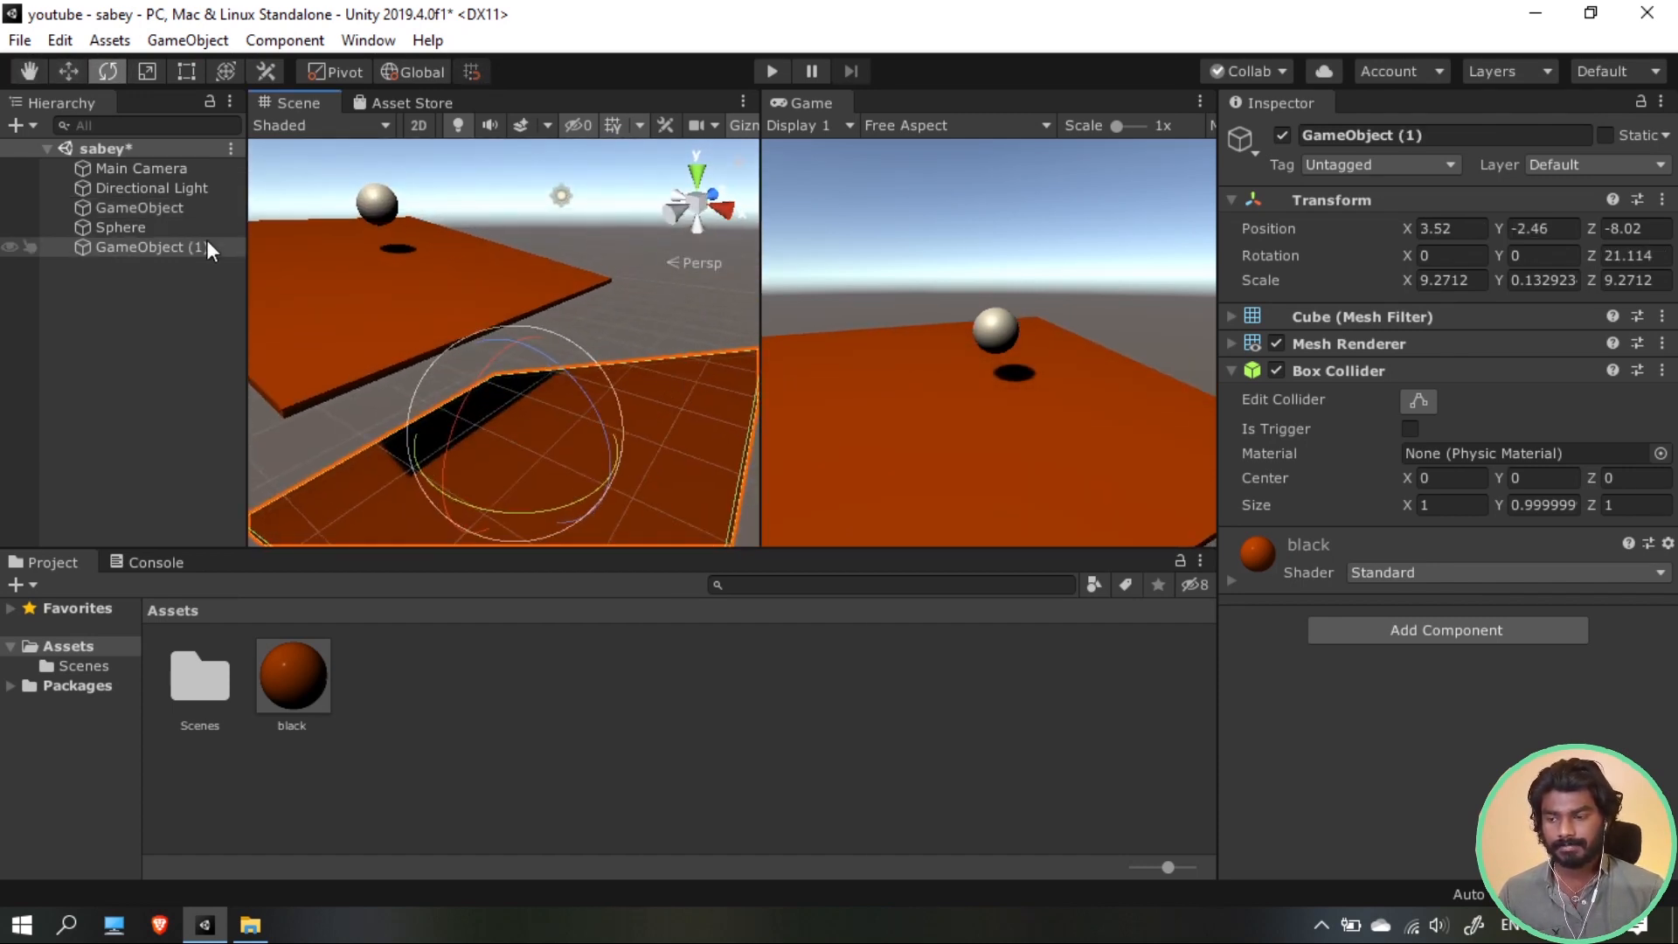
# Align the Main Camera with the view of both platforms and test the Sphere's path in Play mode
pyautogui.click(140, 168)
pyautogui.click(188, 40)
pyautogui.click(262, 526)
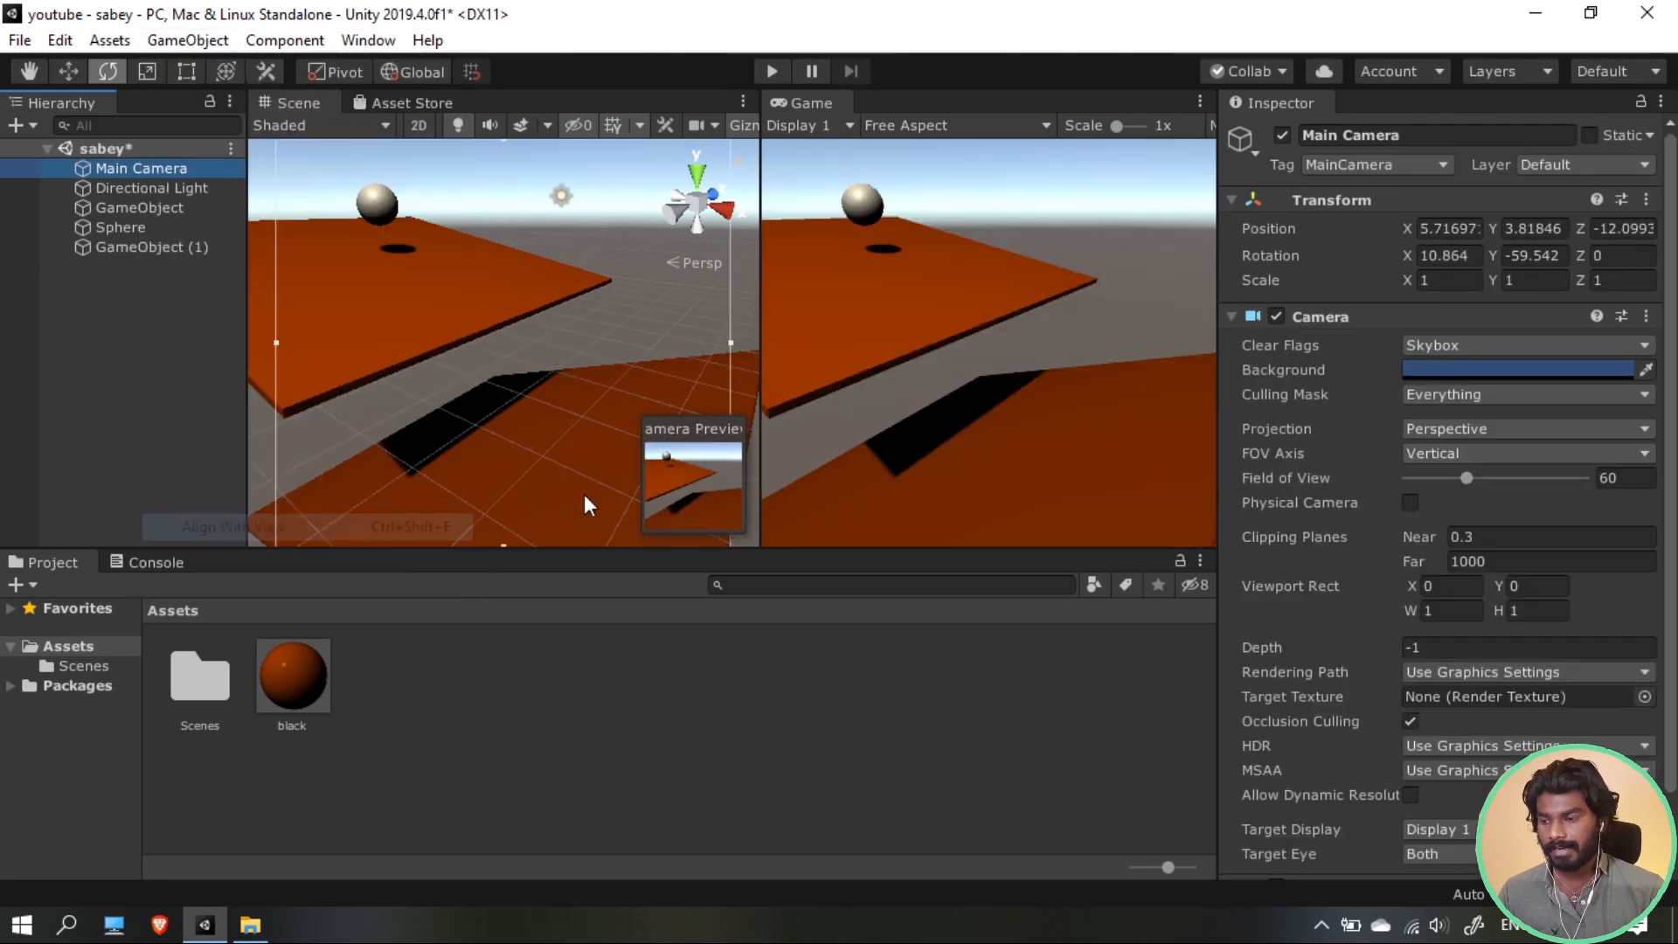
pyautogui.click(773, 70)
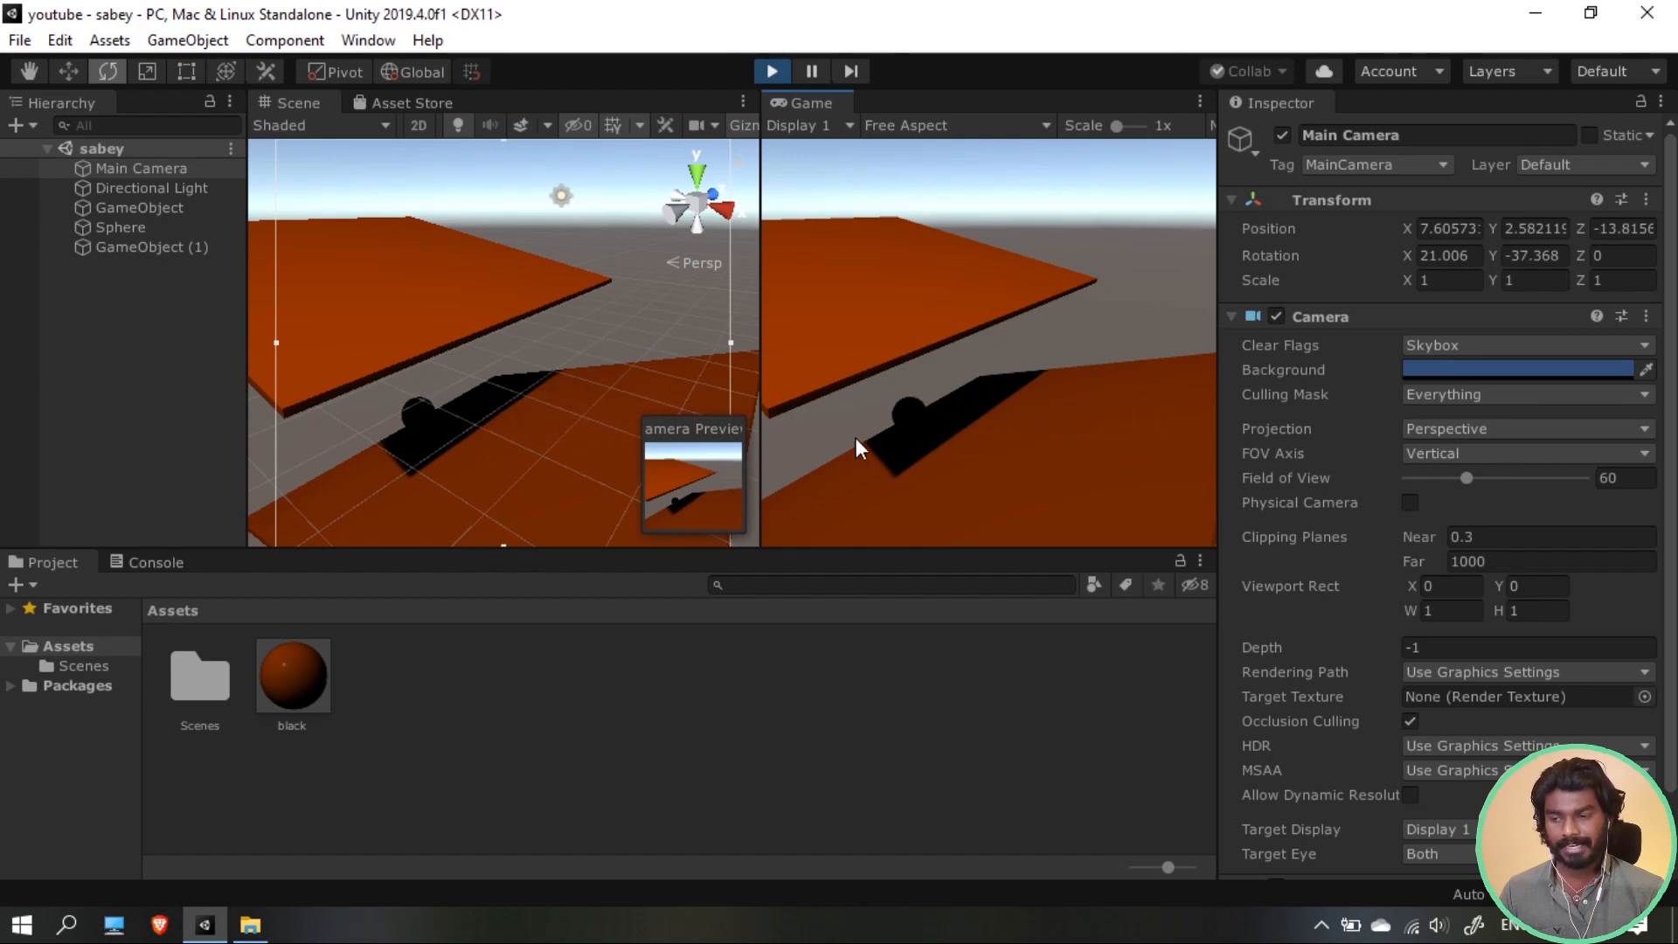
pyautogui.click(771, 72)
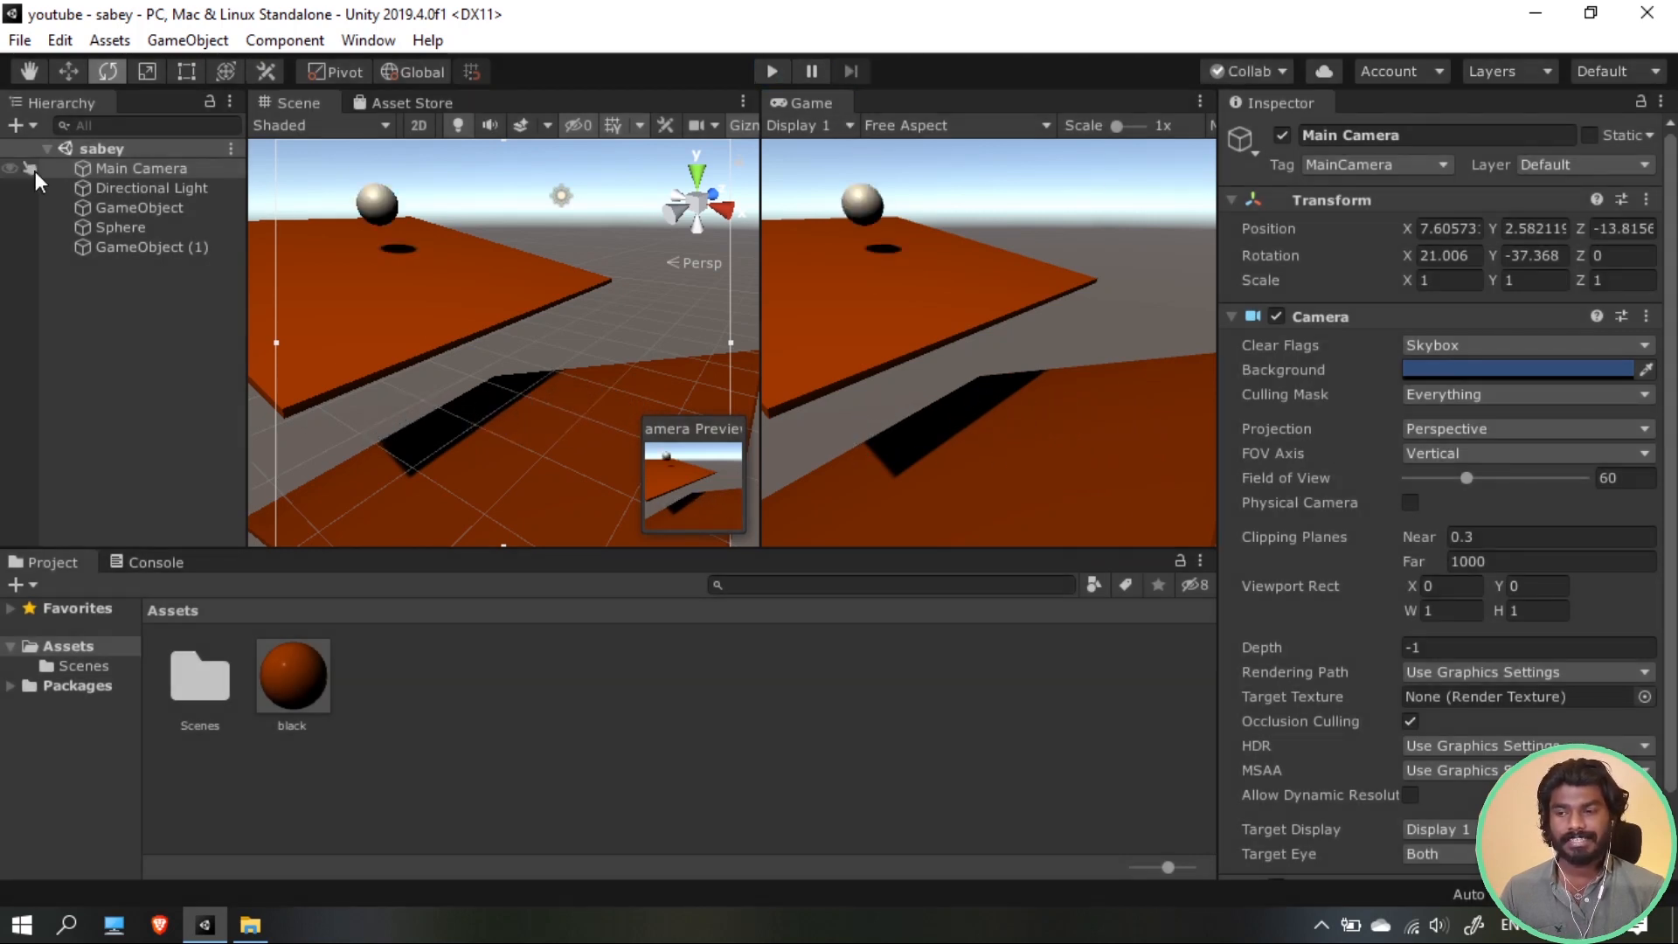
# Focus the view on the Sphere and review its Sphere Collider and Rigidbody settings
pyautogui.doubleClick(124, 208)
pyautogui.doubleClick(138, 226)
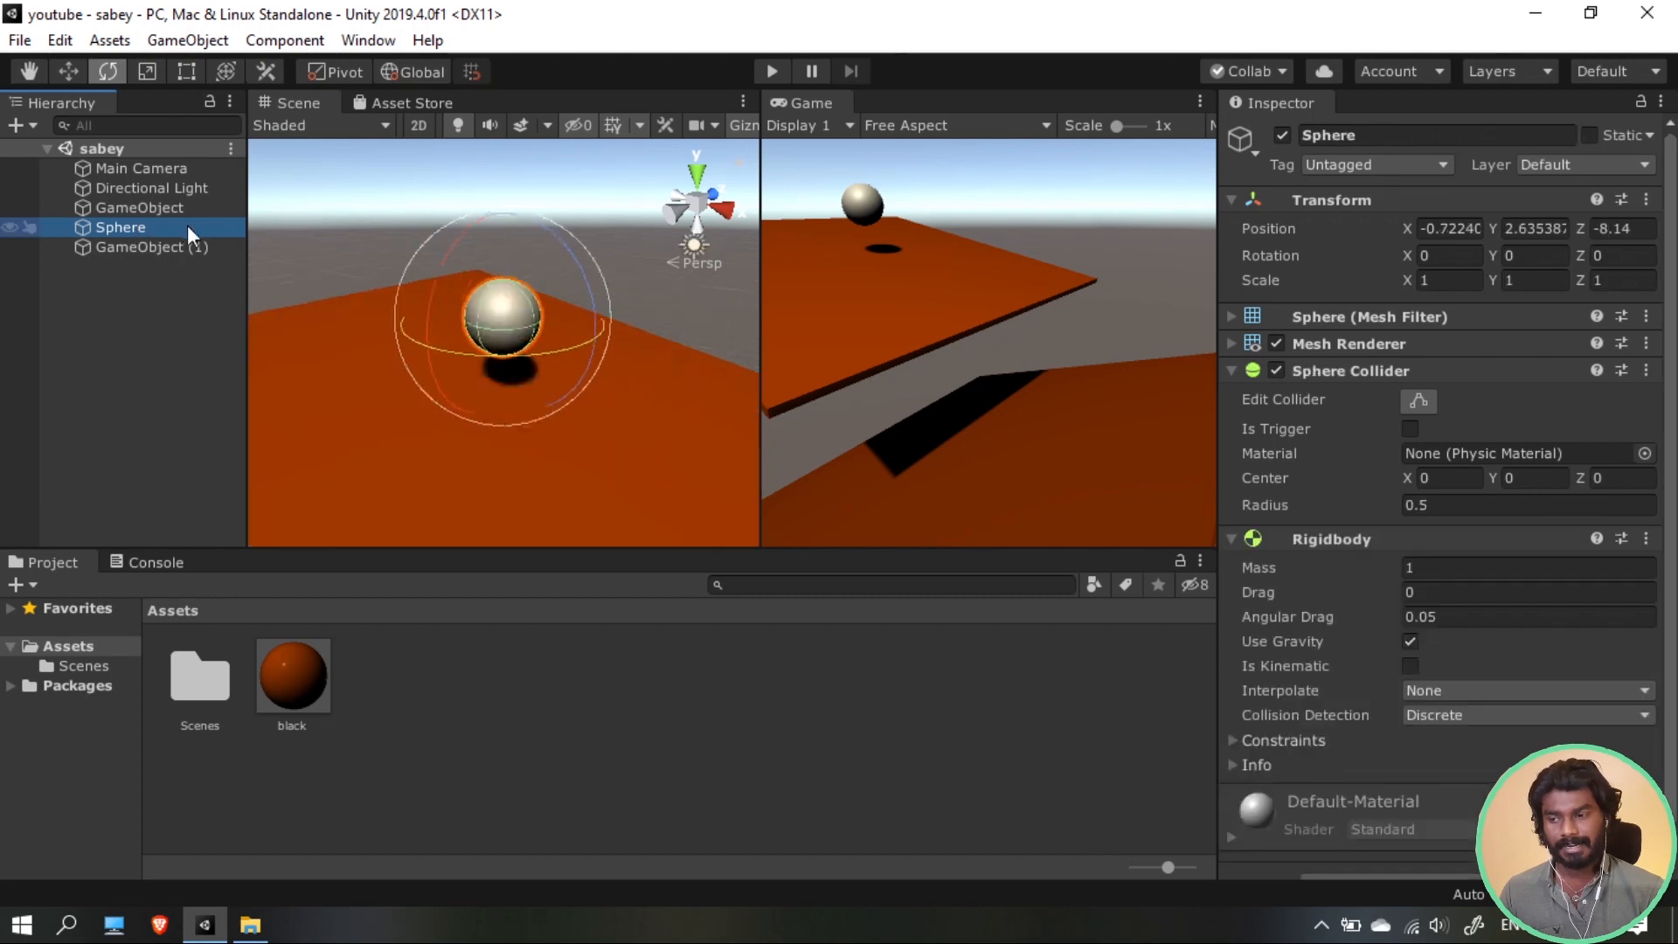
pyautogui.scroll(-1, 1371, 568)
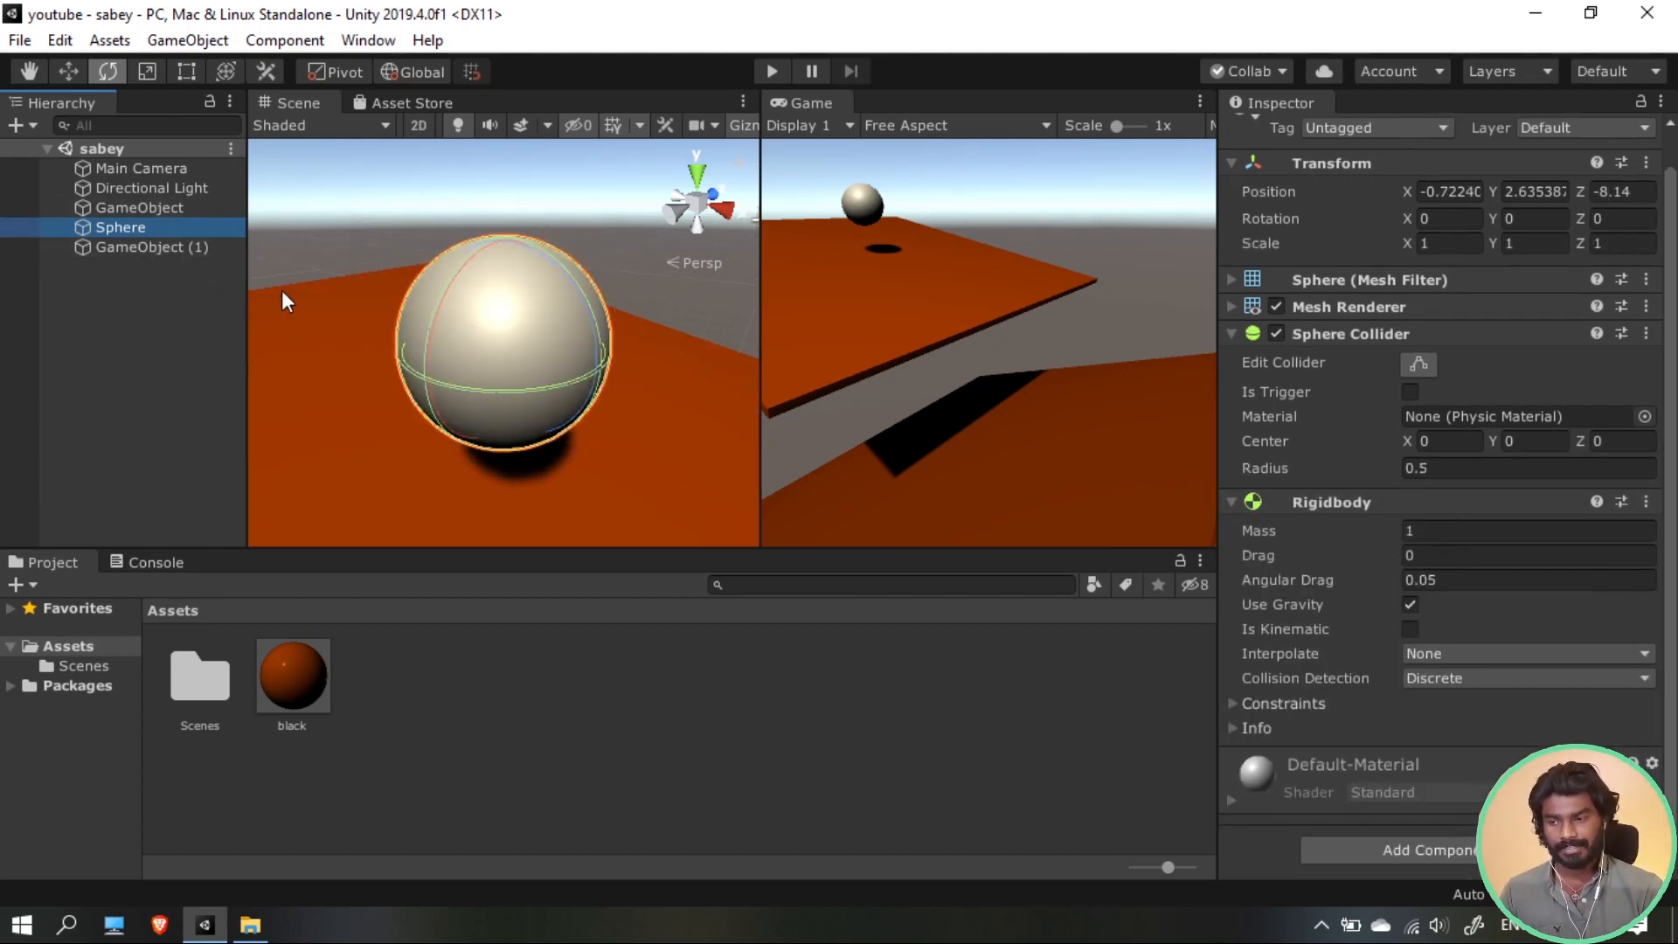
# Add a Rigidbody component to the upper tilted platform
pyautogui.click(341, 360)
pyautogui.scroll(-8, 381, 348)
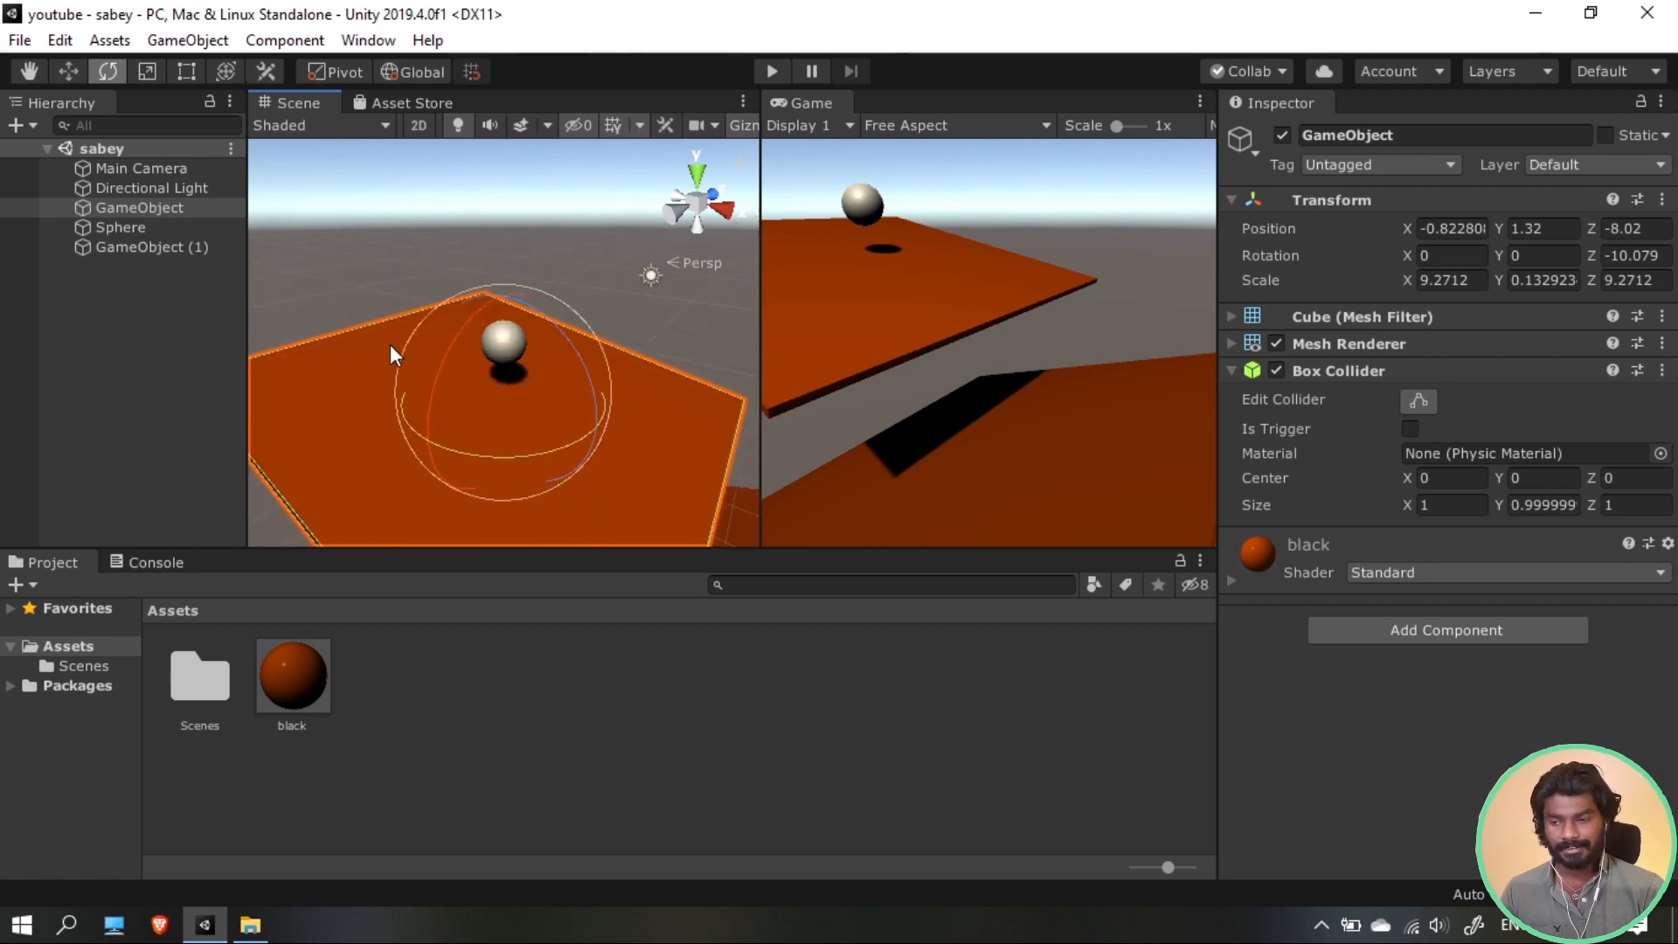
pyautogui.moveTo(390, 344); pyautogui.dragTo(446, 171, button='middle')
pyautogui.scroll(-5, 575, 489)
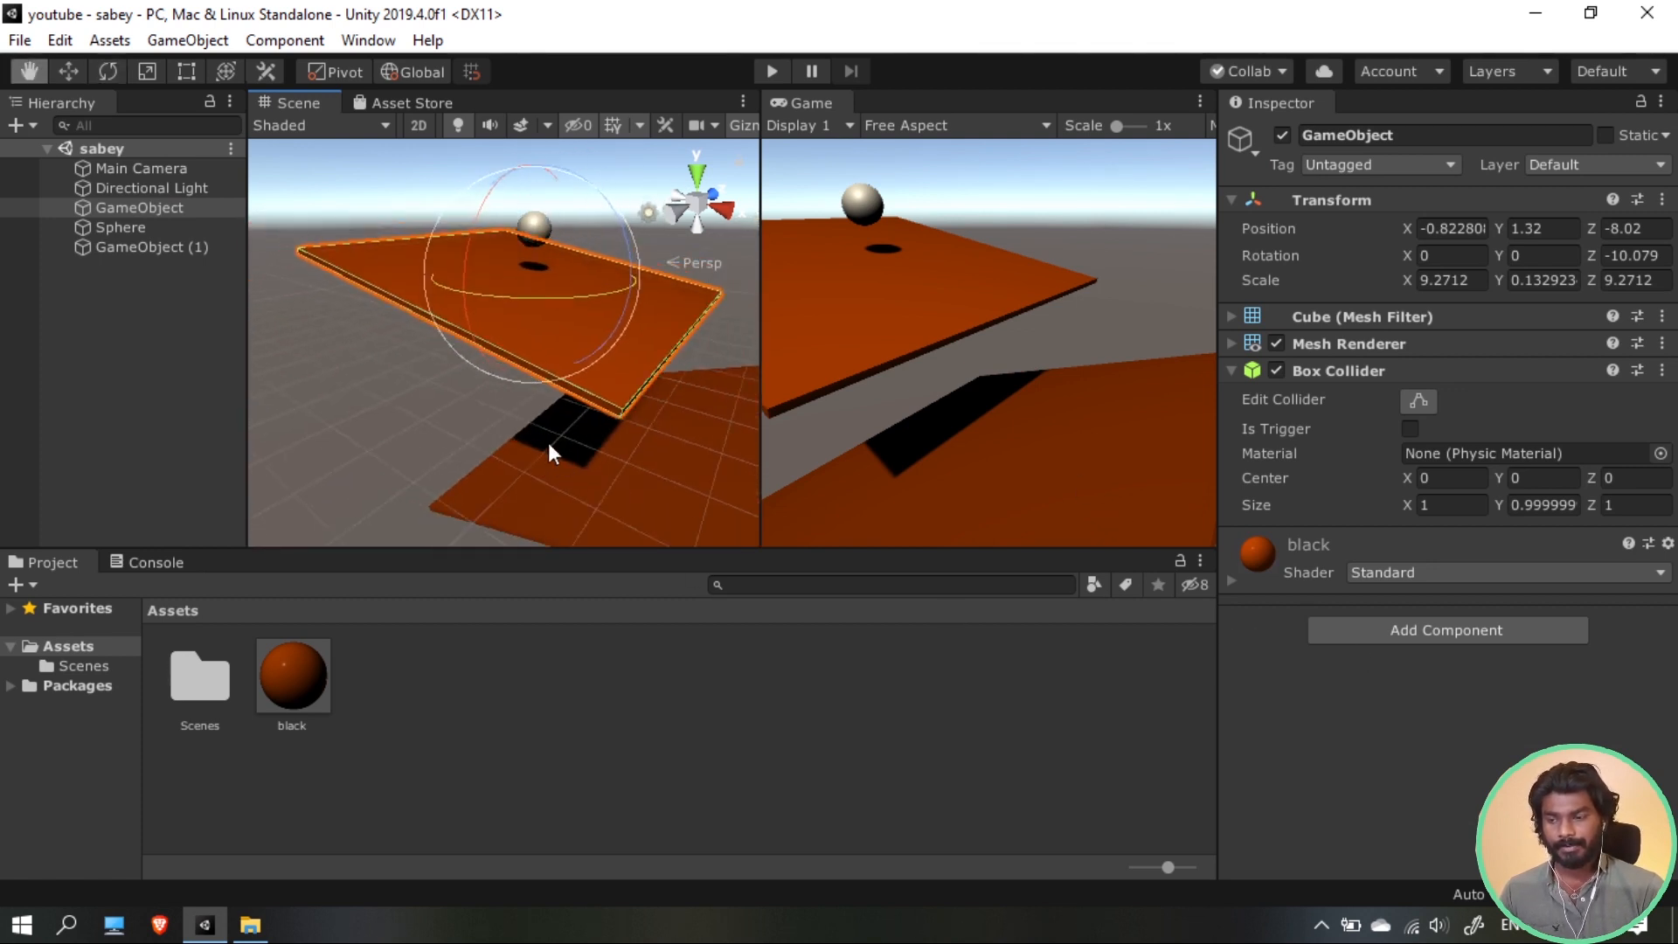
pyautogui.moveTo(548, 442); pyautogui.dragTo(511, 412, button='middle')
pyautogui.click(1344, 632)
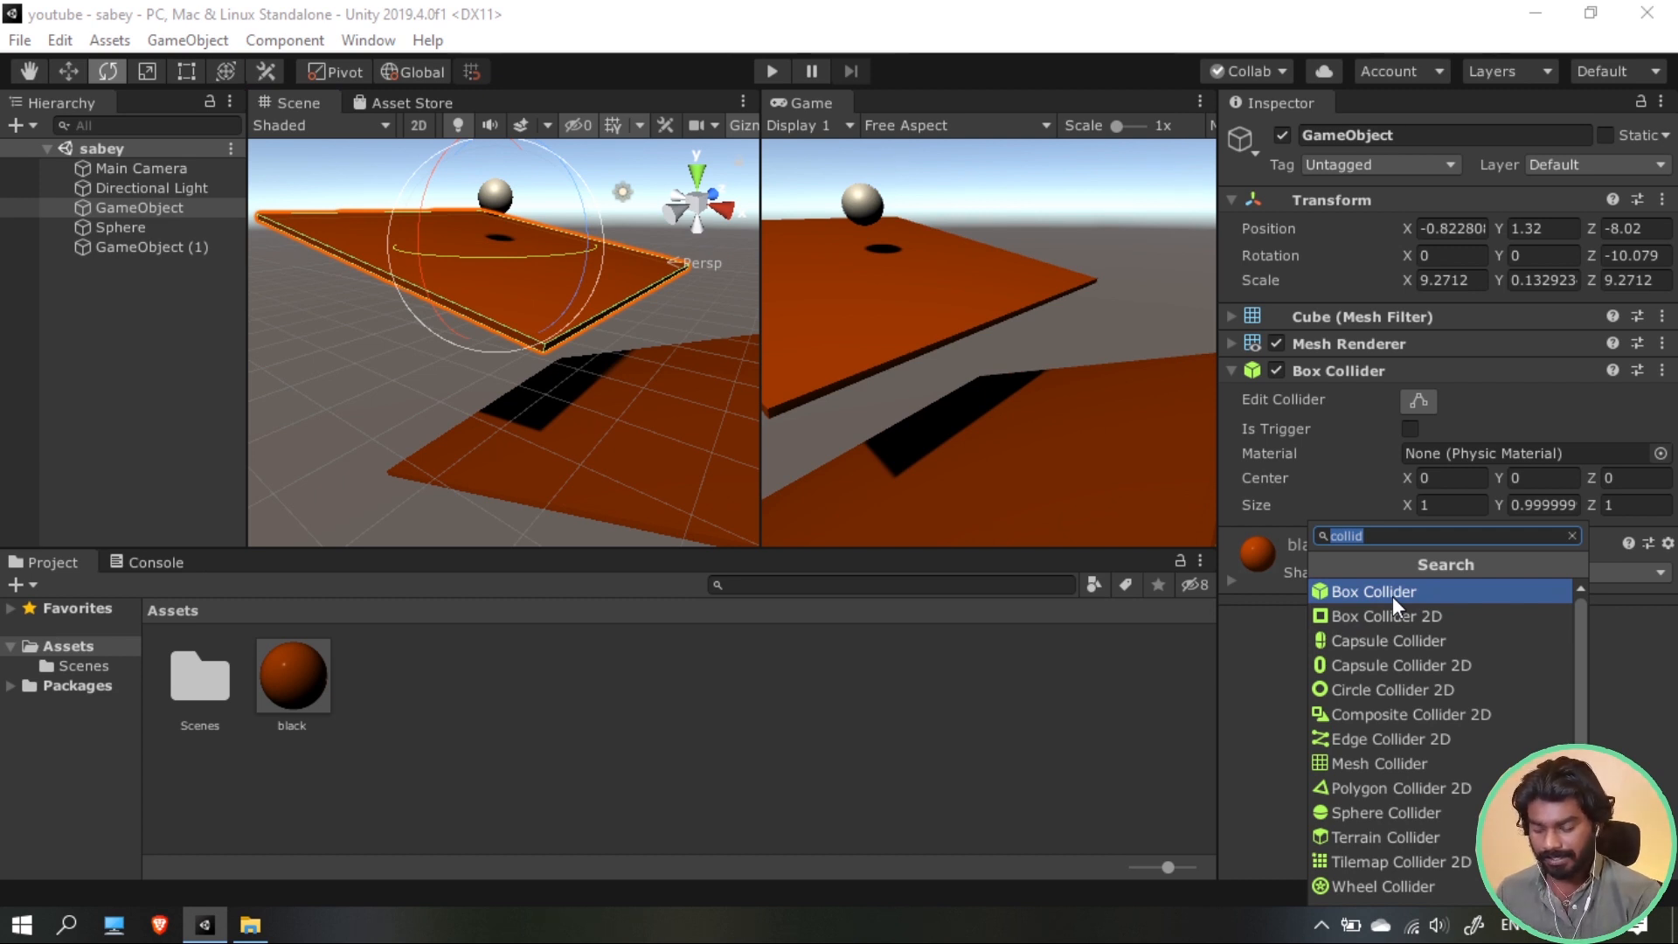
pyautogui.write('rigi')
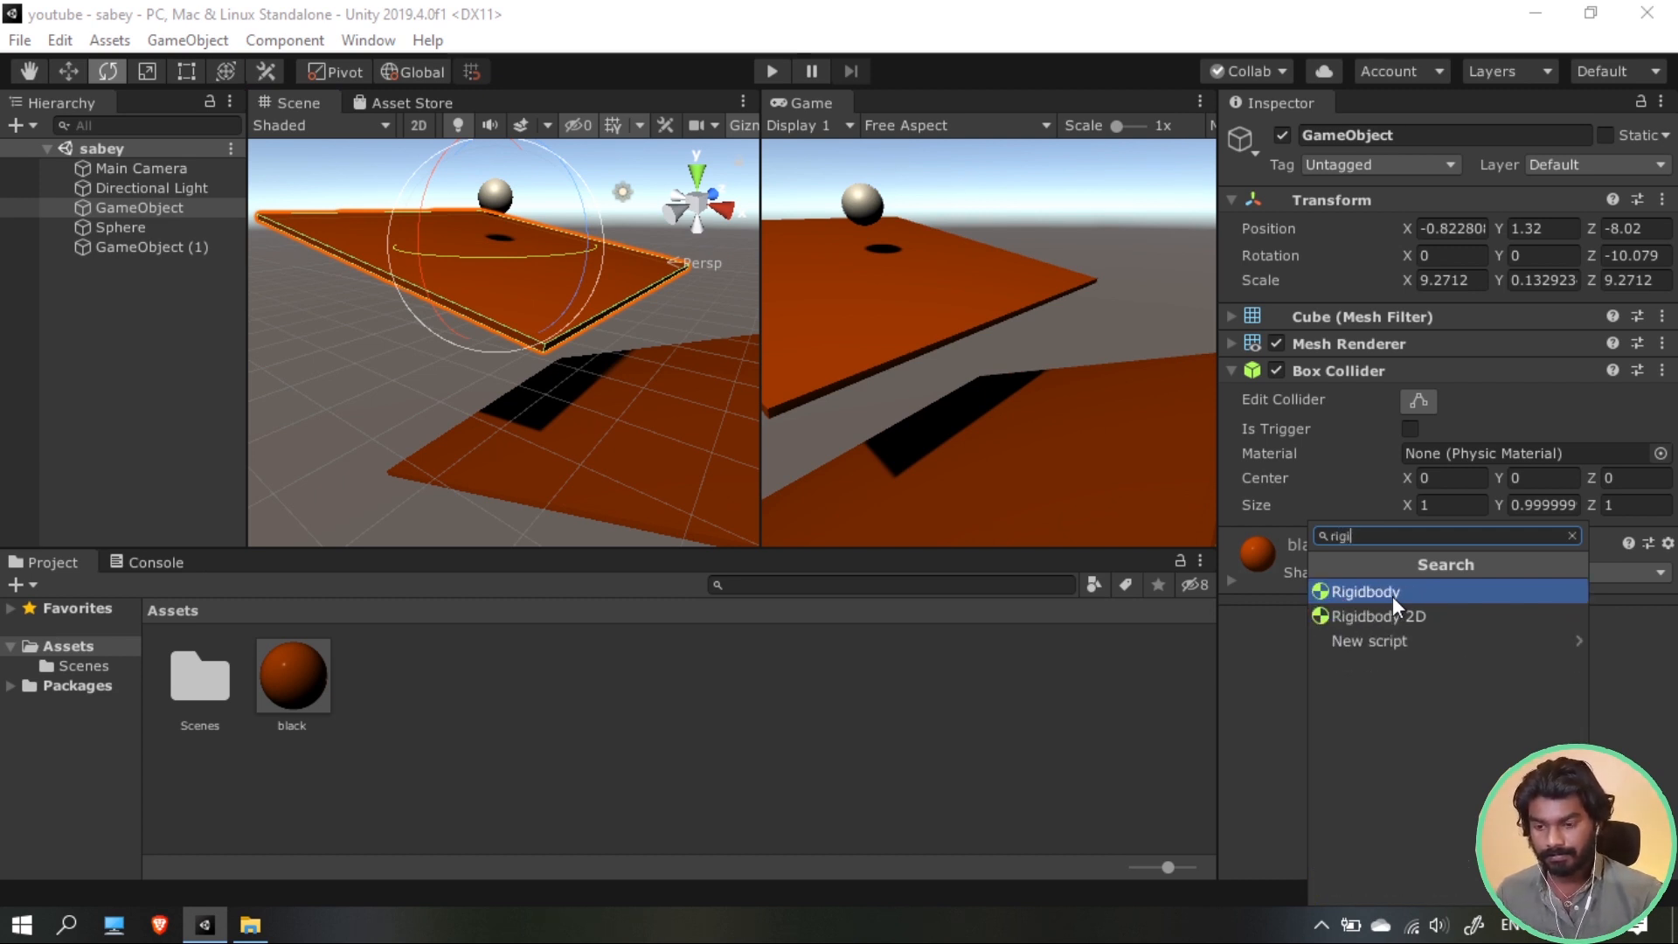
pyautogui.click(1392, 594)
pyautogui.moveTo(1332, 628)
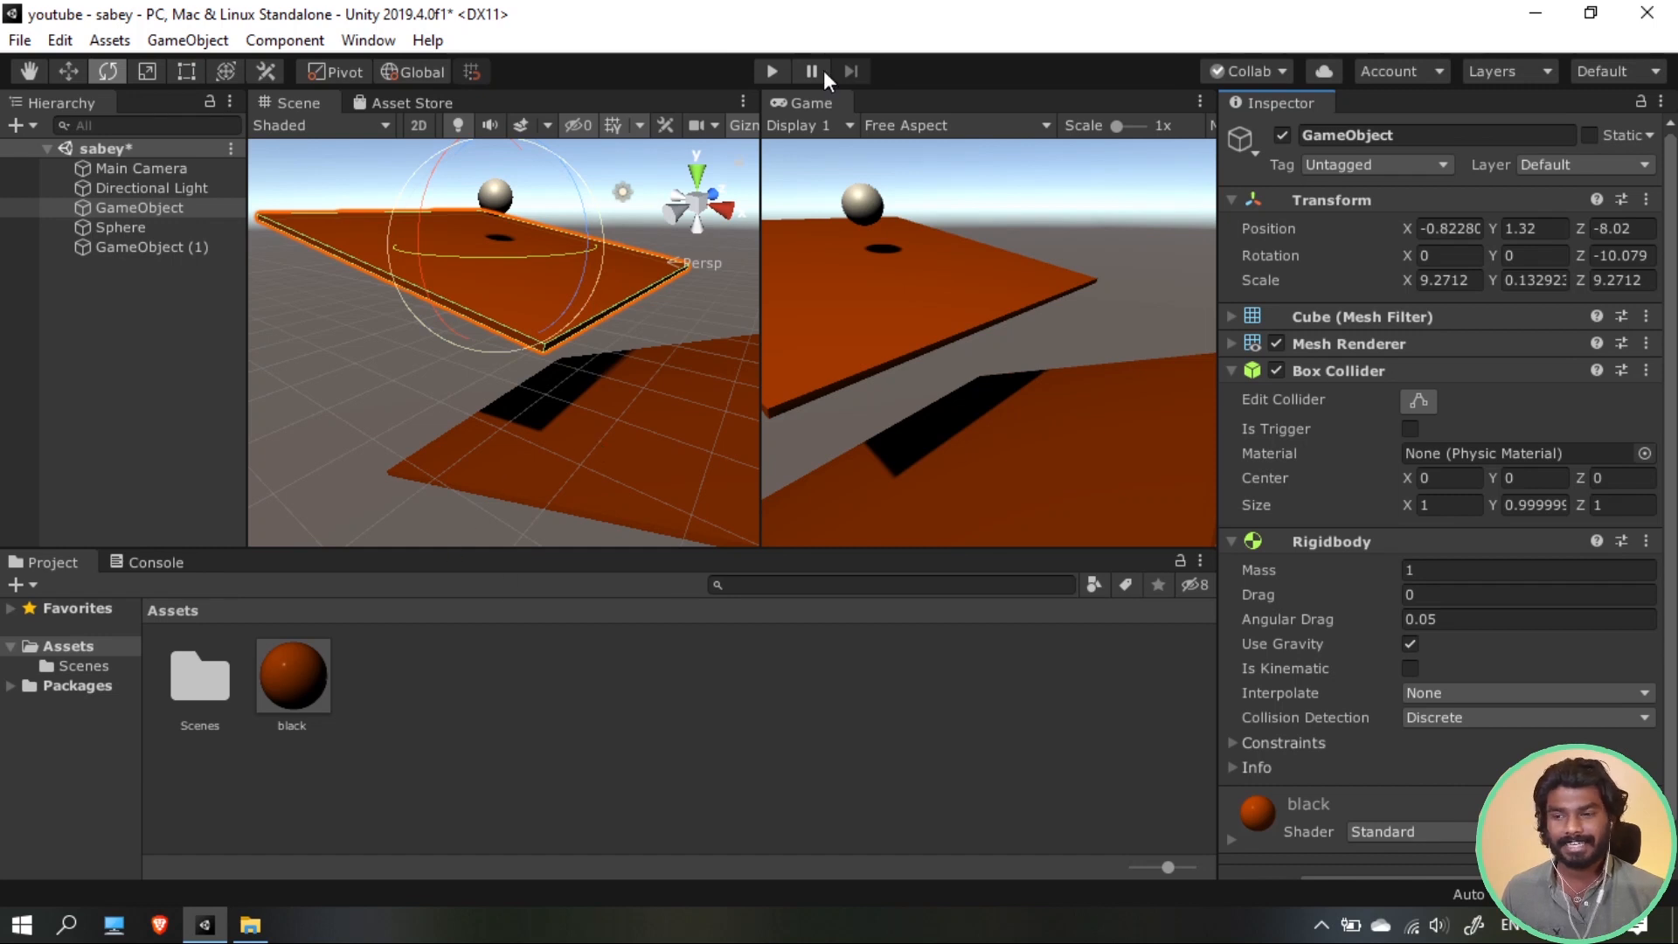
# Frame both platforms in the Scene view and test the upper platform's Rigidbody behaviour in Play mode
pyautogui.scroll(-5, 685, 388)
pyautogui.moveTo(671, 418); pyautogui.dragTo(684, 367, button='middle')
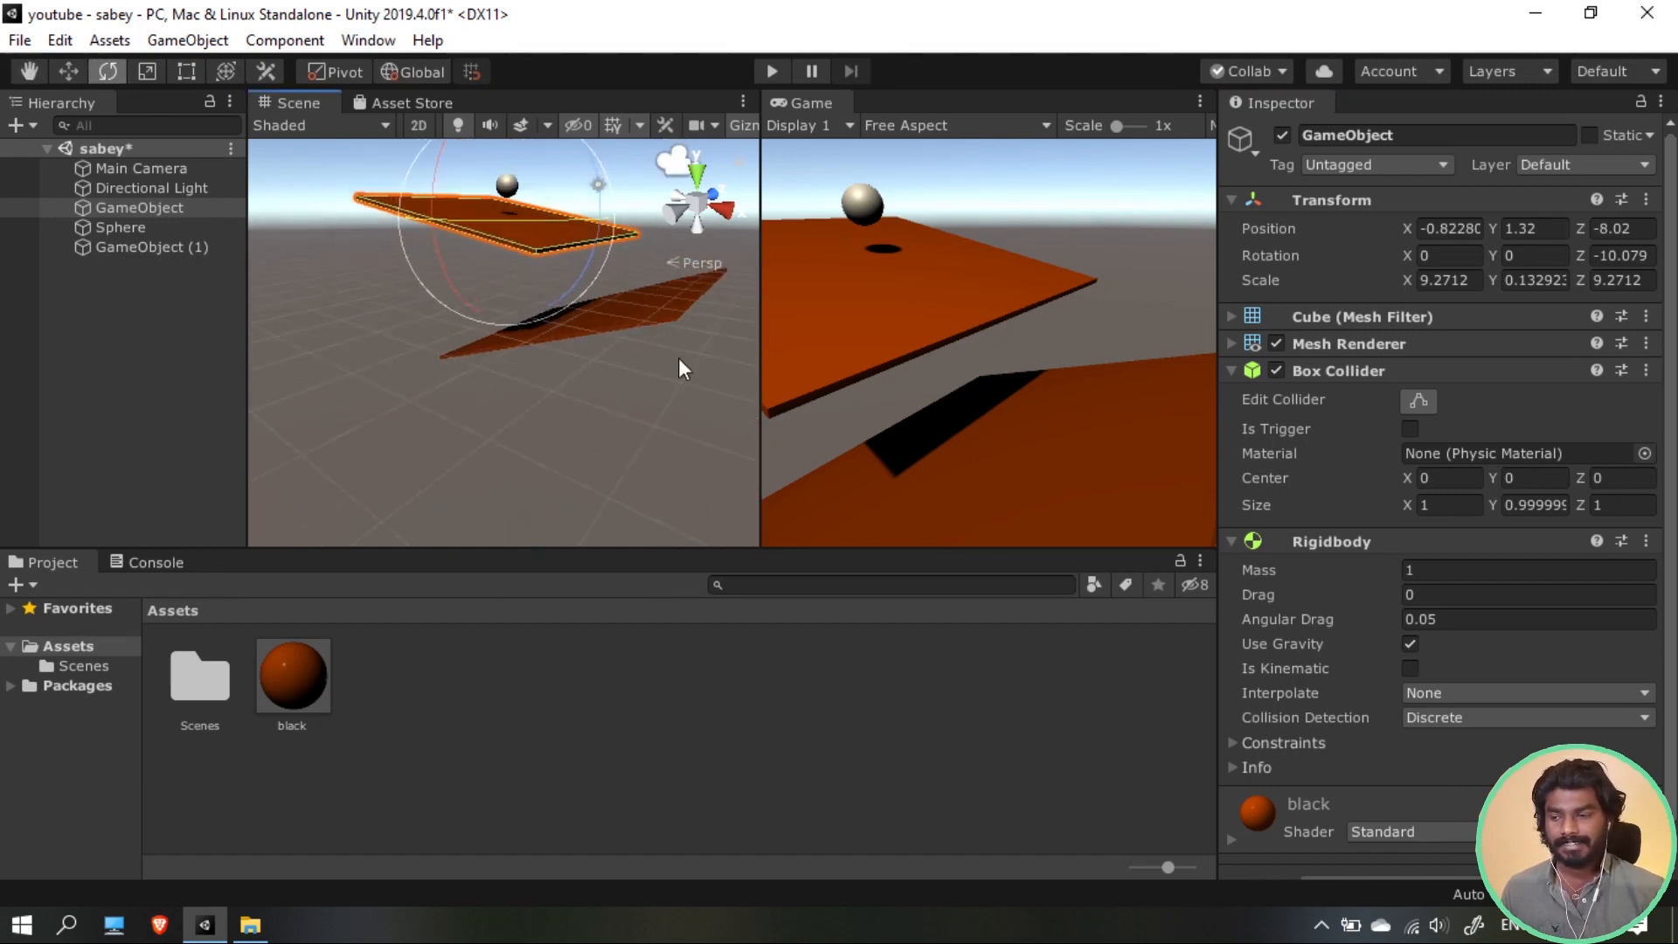
pyautogui.click(762, 71)
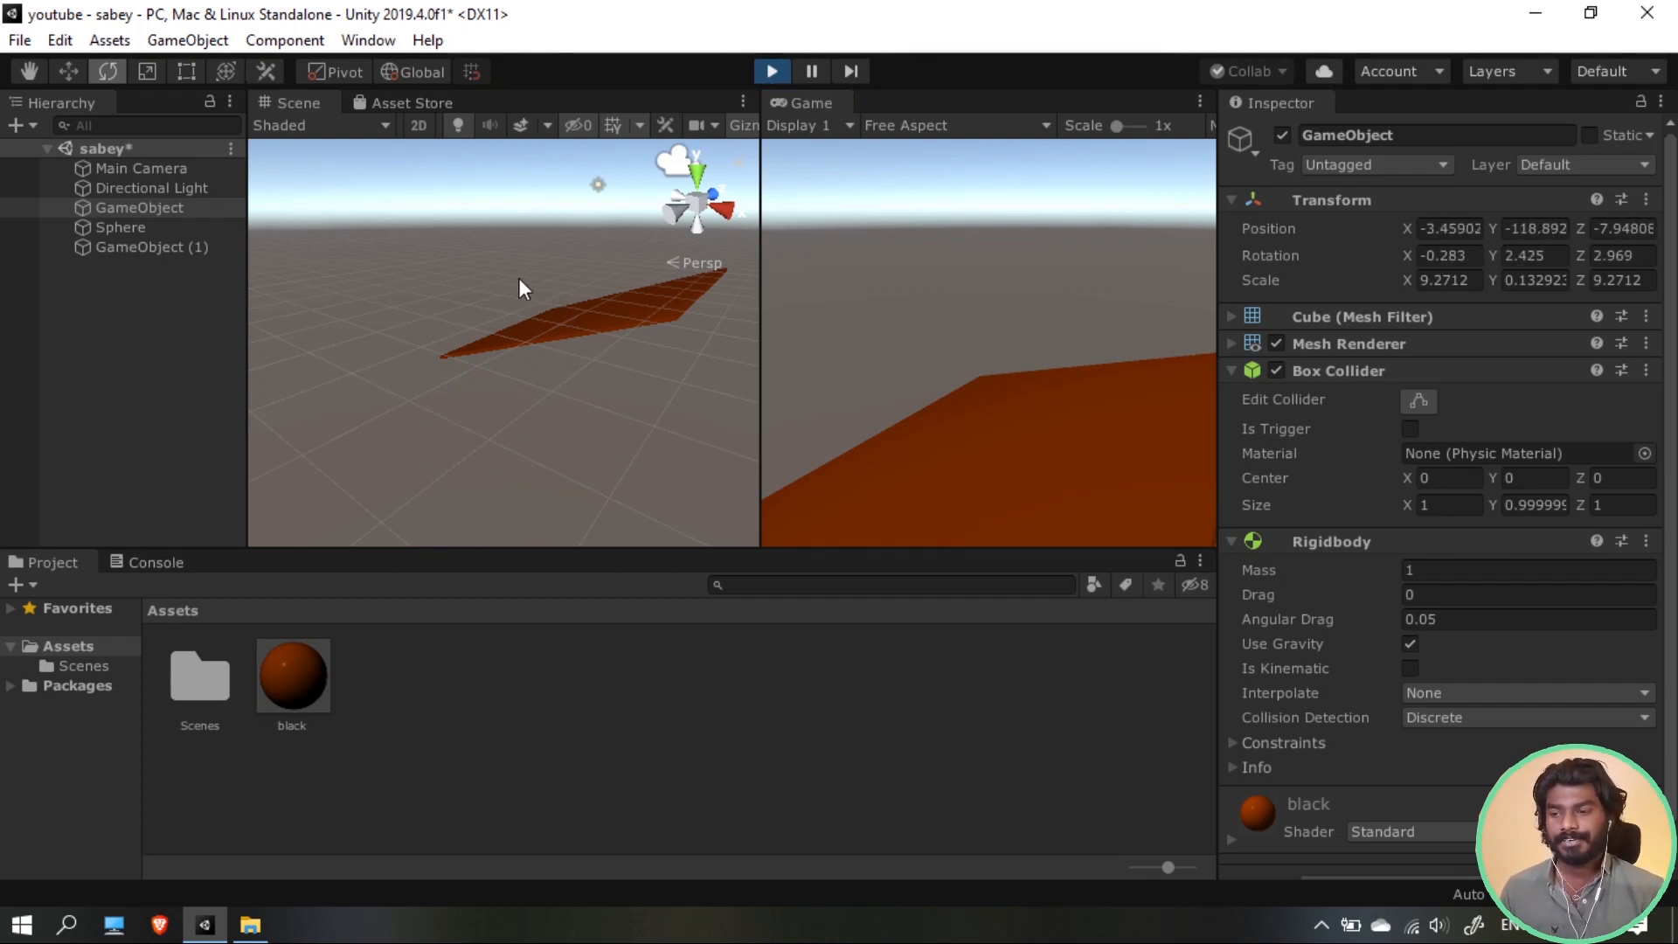
pyautogui.click(770, 70)
# Remove the Rigidbody component from the upper platform and save the scene
pyautogui.click(140, 208)
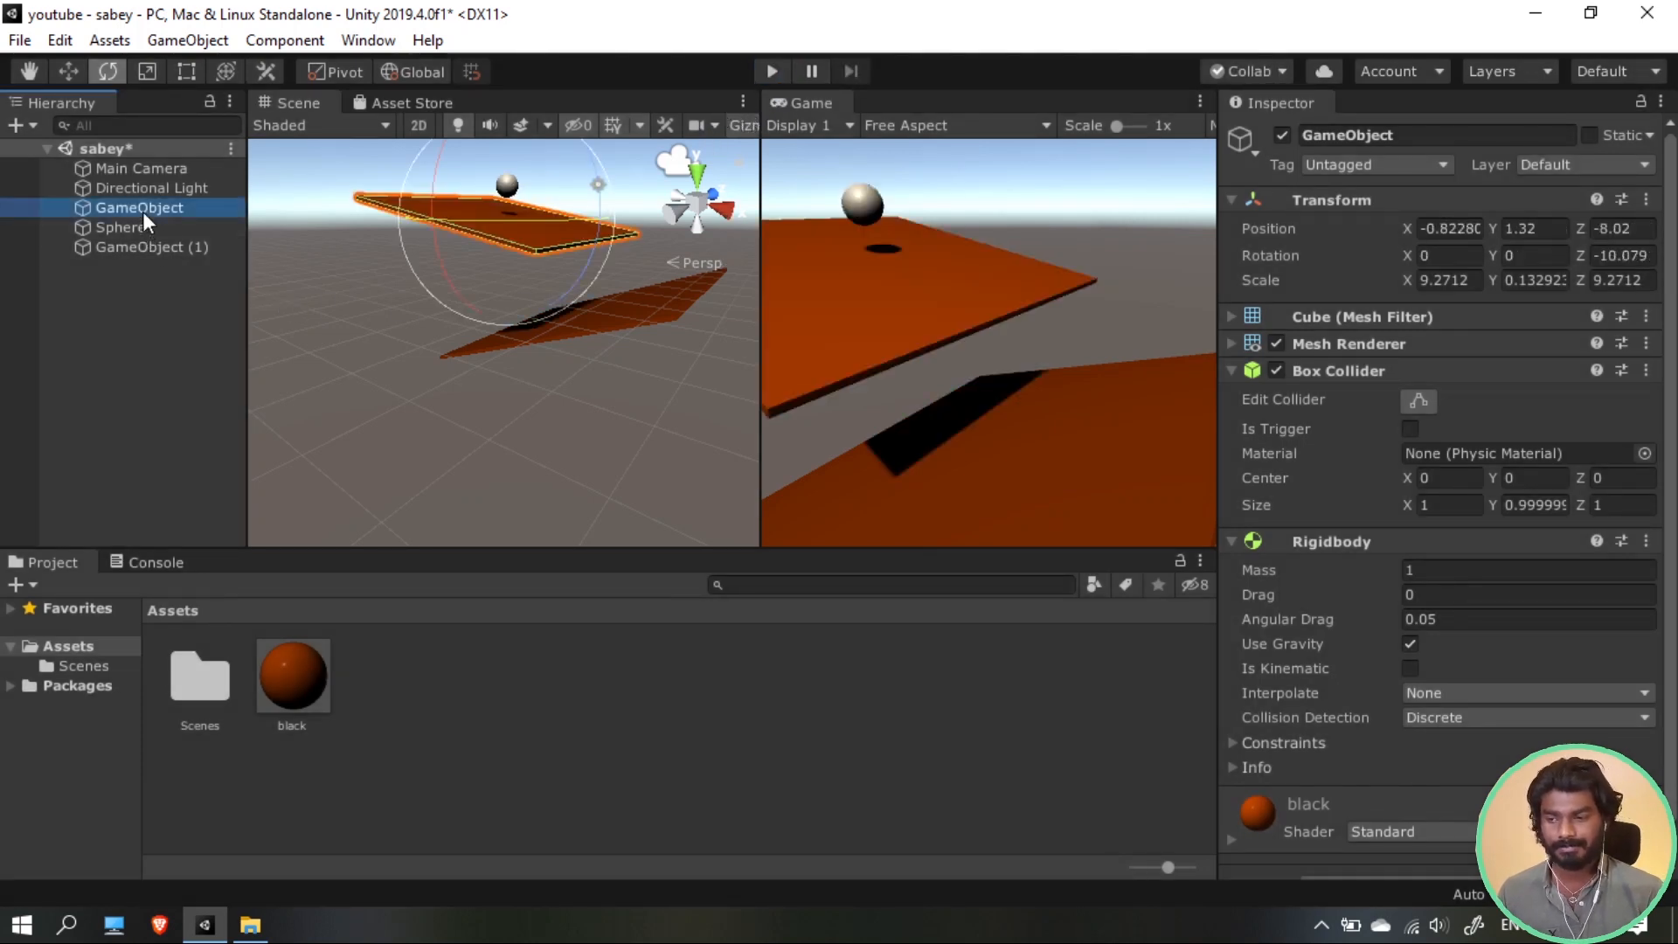
pyautogui.click(1646, 542)
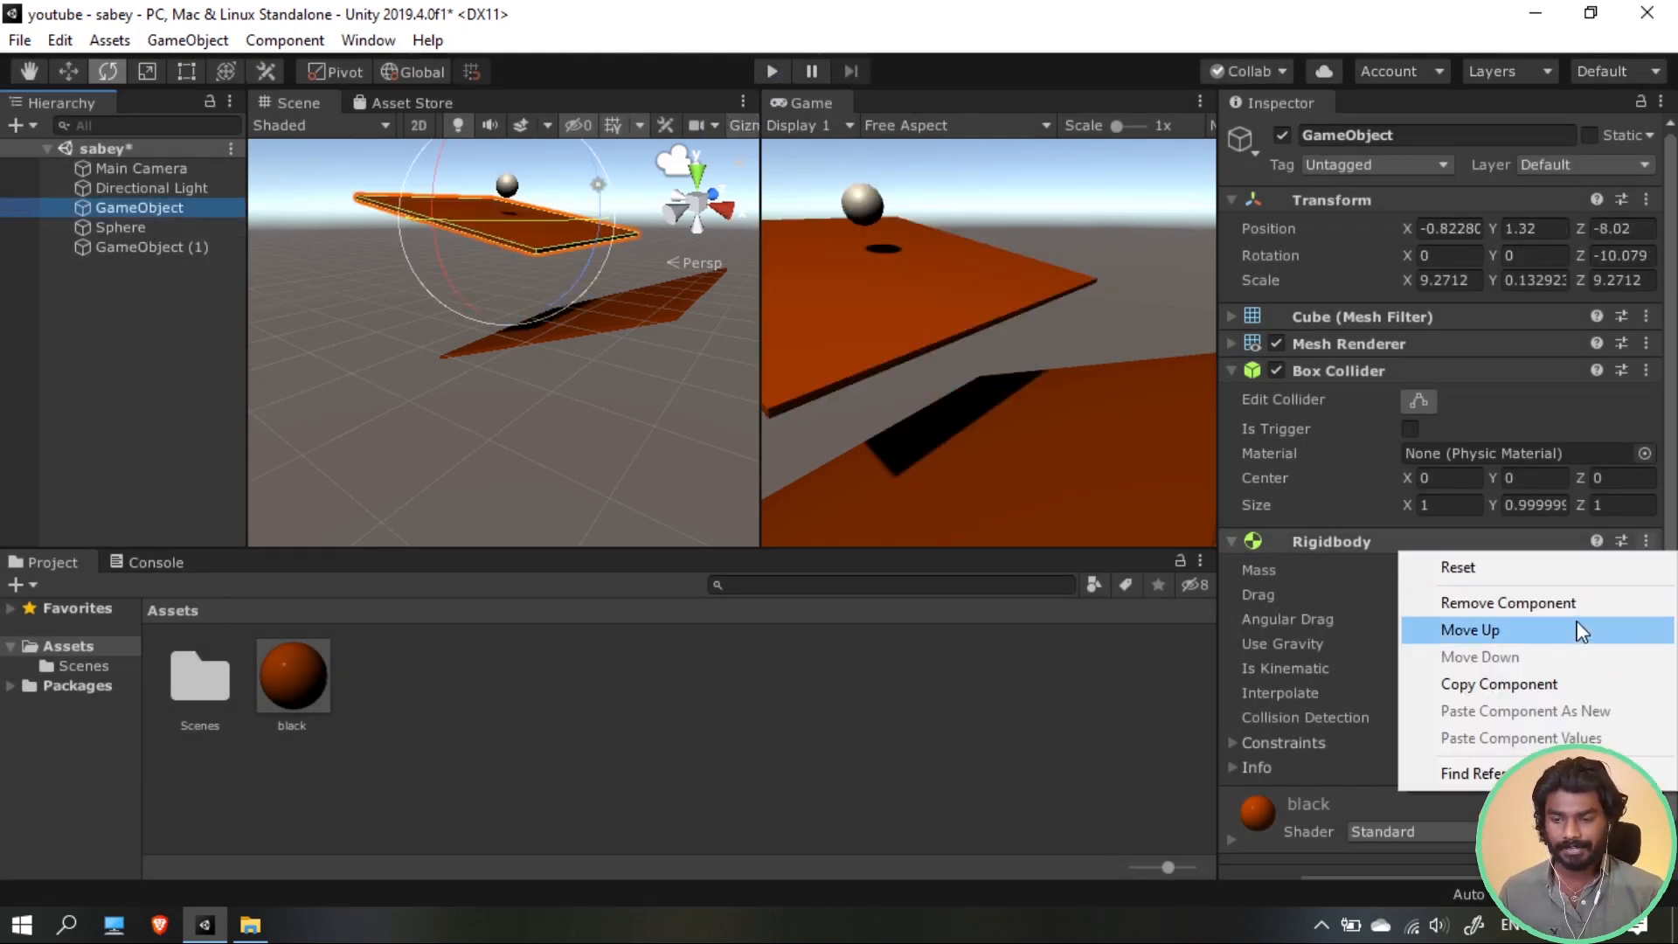
pyautogui.click(1486, 600)
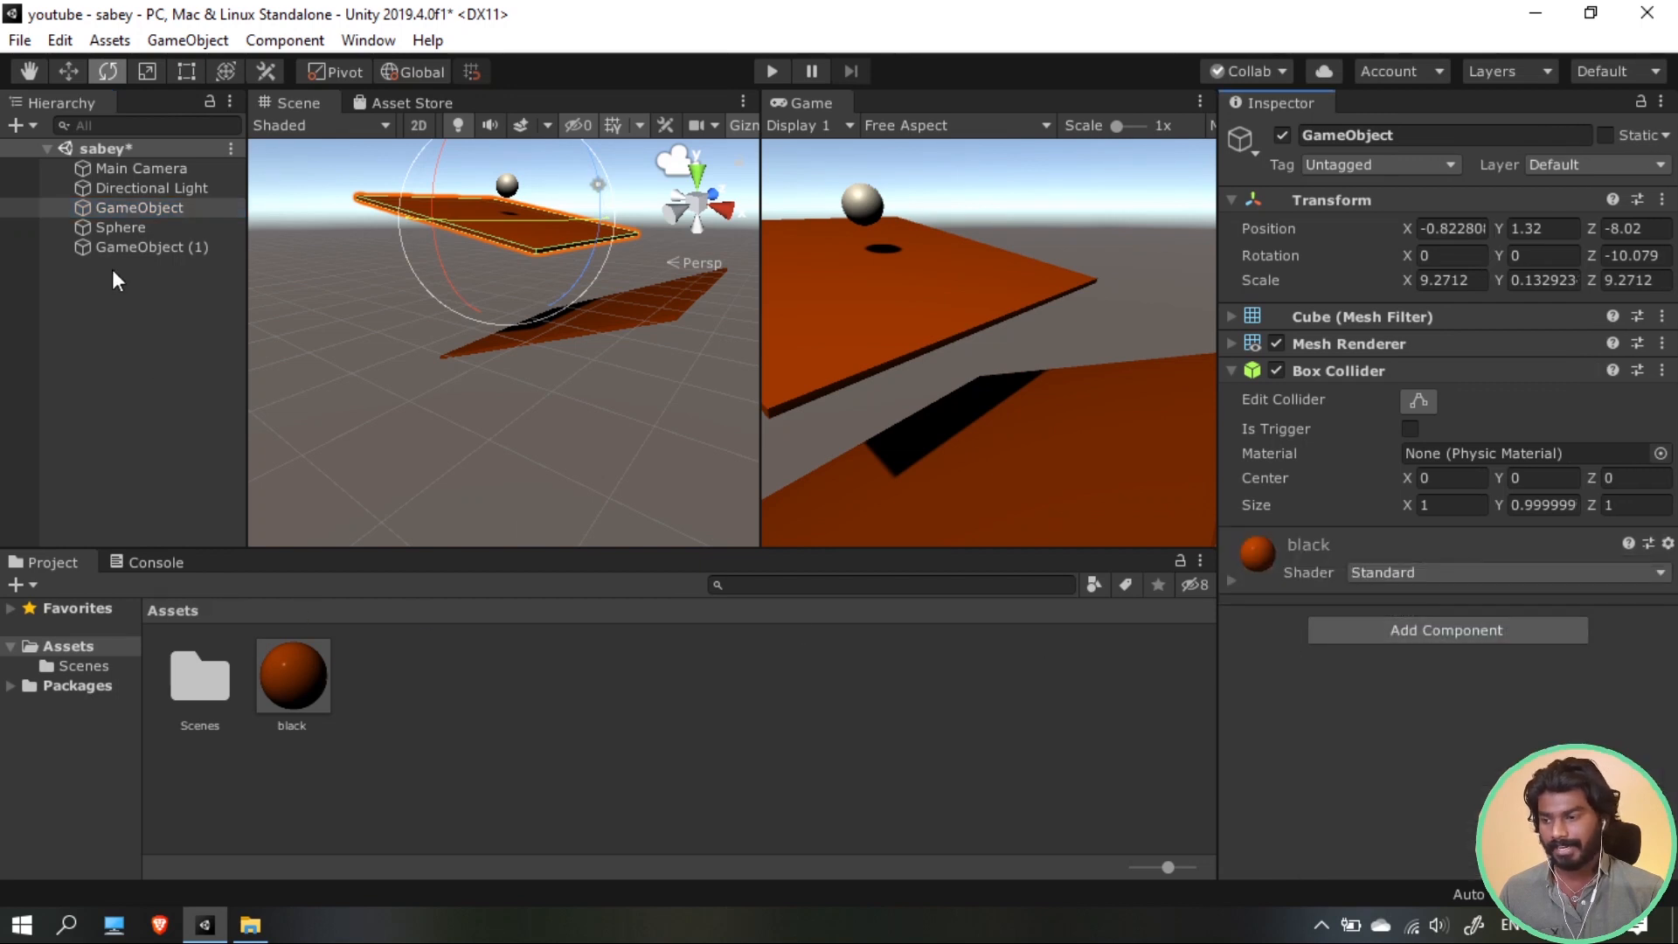
pyautogui.hotkey('ctrl', 's')
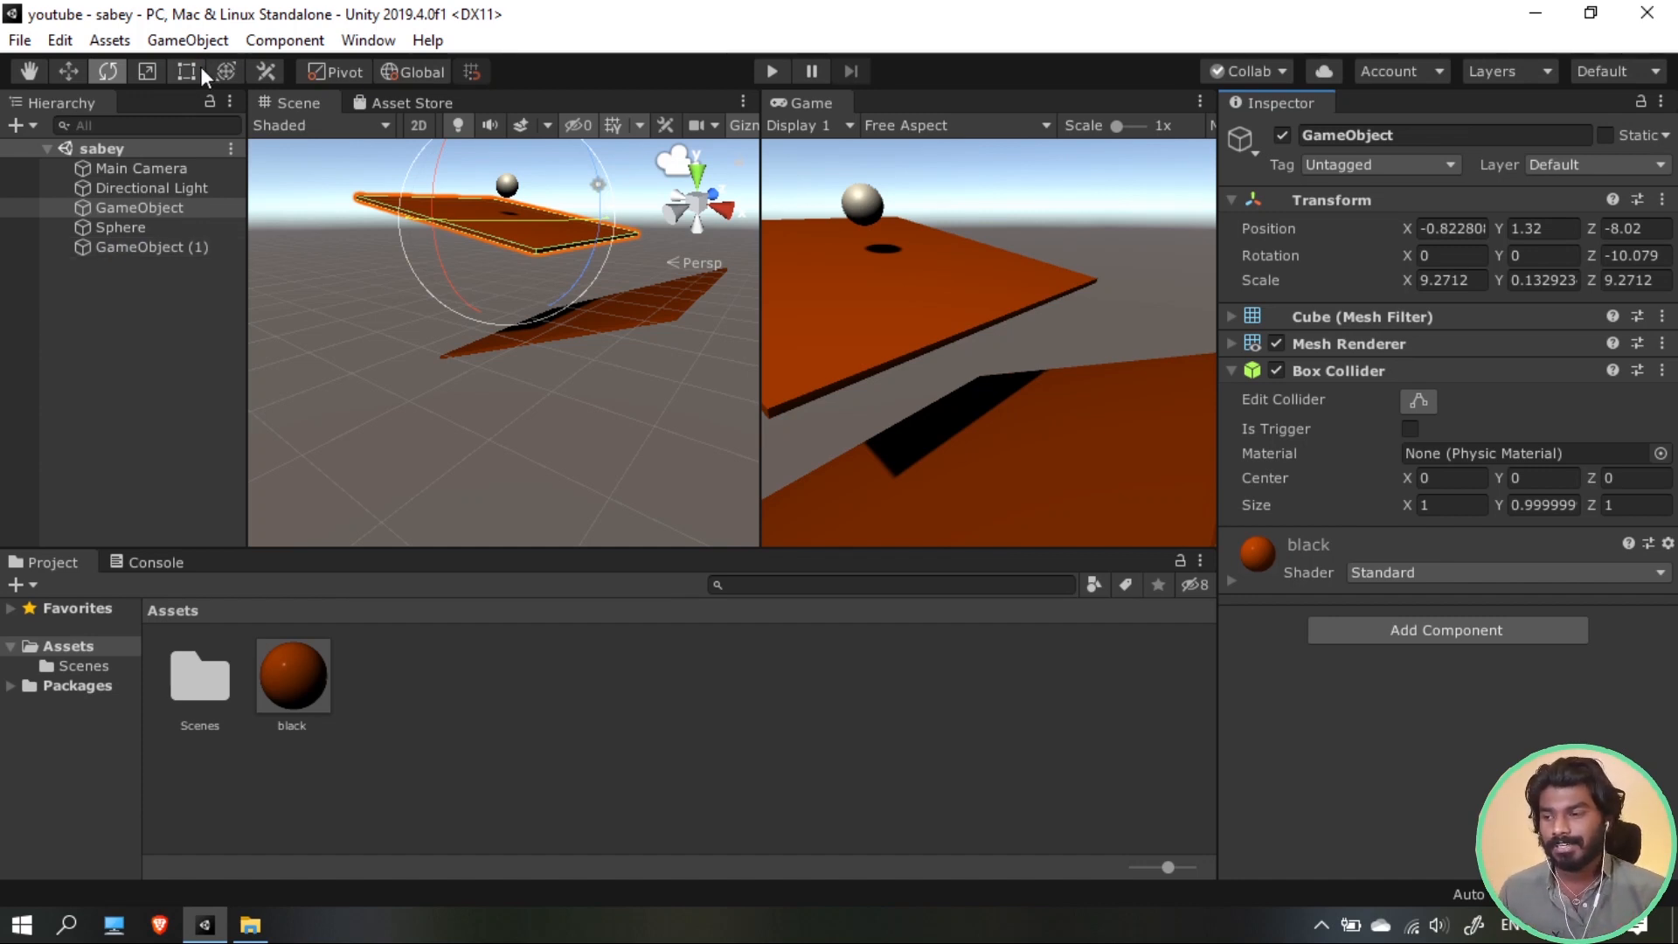
# Review the GameObject creation categories Effects, Light and Audio, the available Component categories, and the Main Camera's components
pyautogui.click(191, 40)
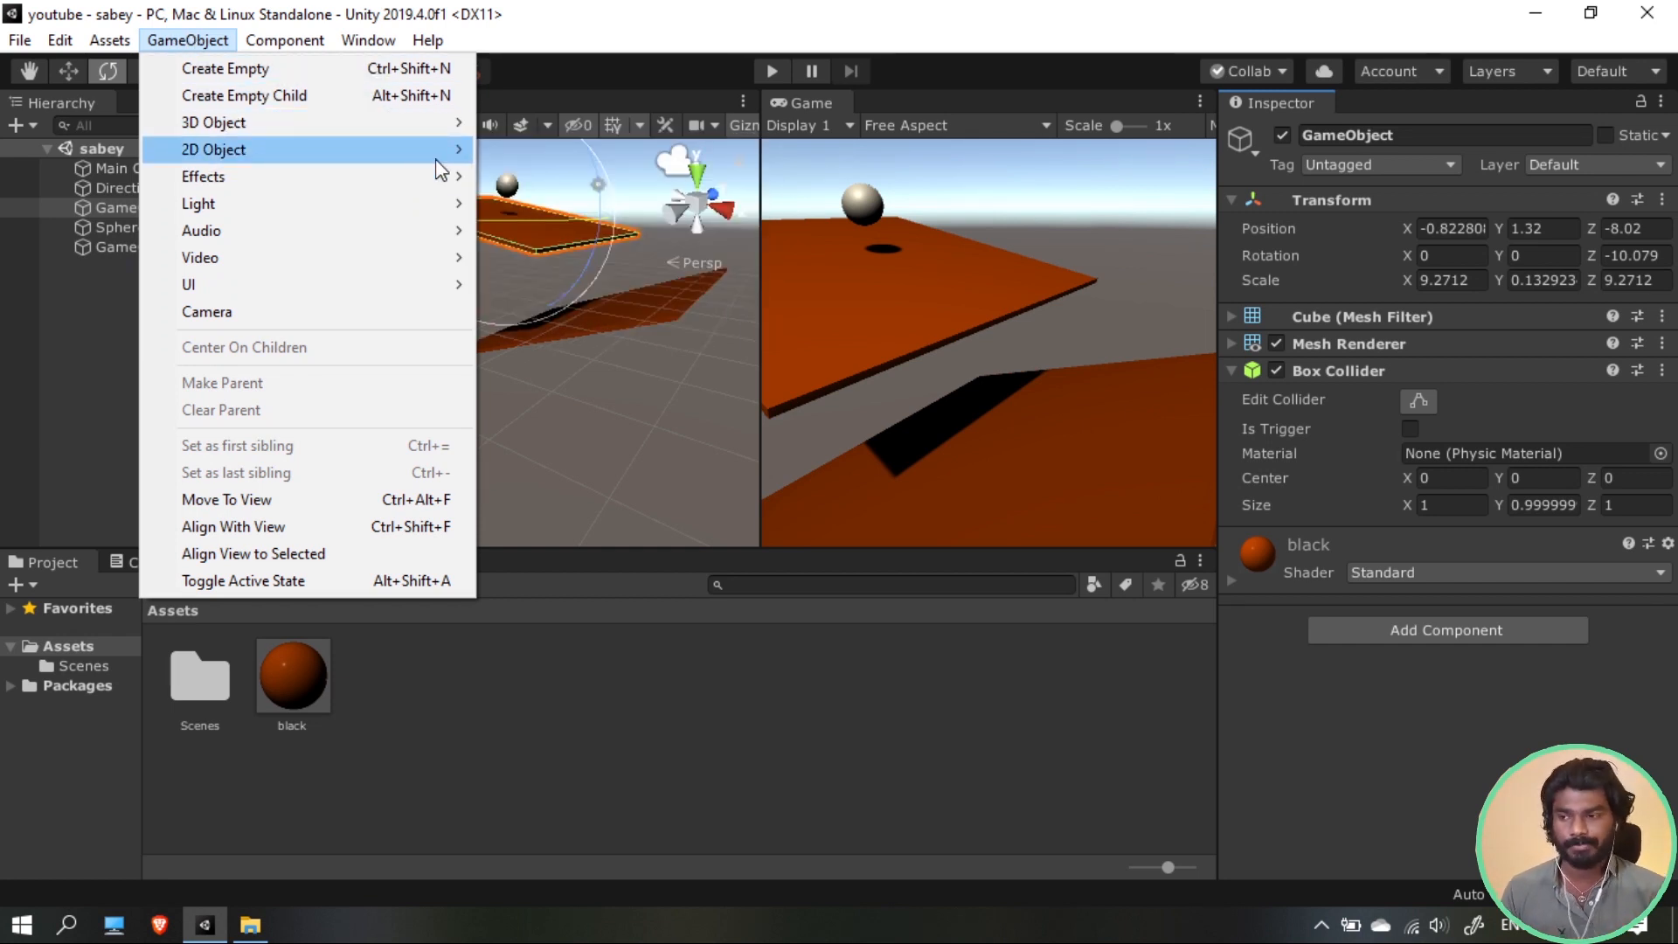
pyautogui.moveTo(404, 187)
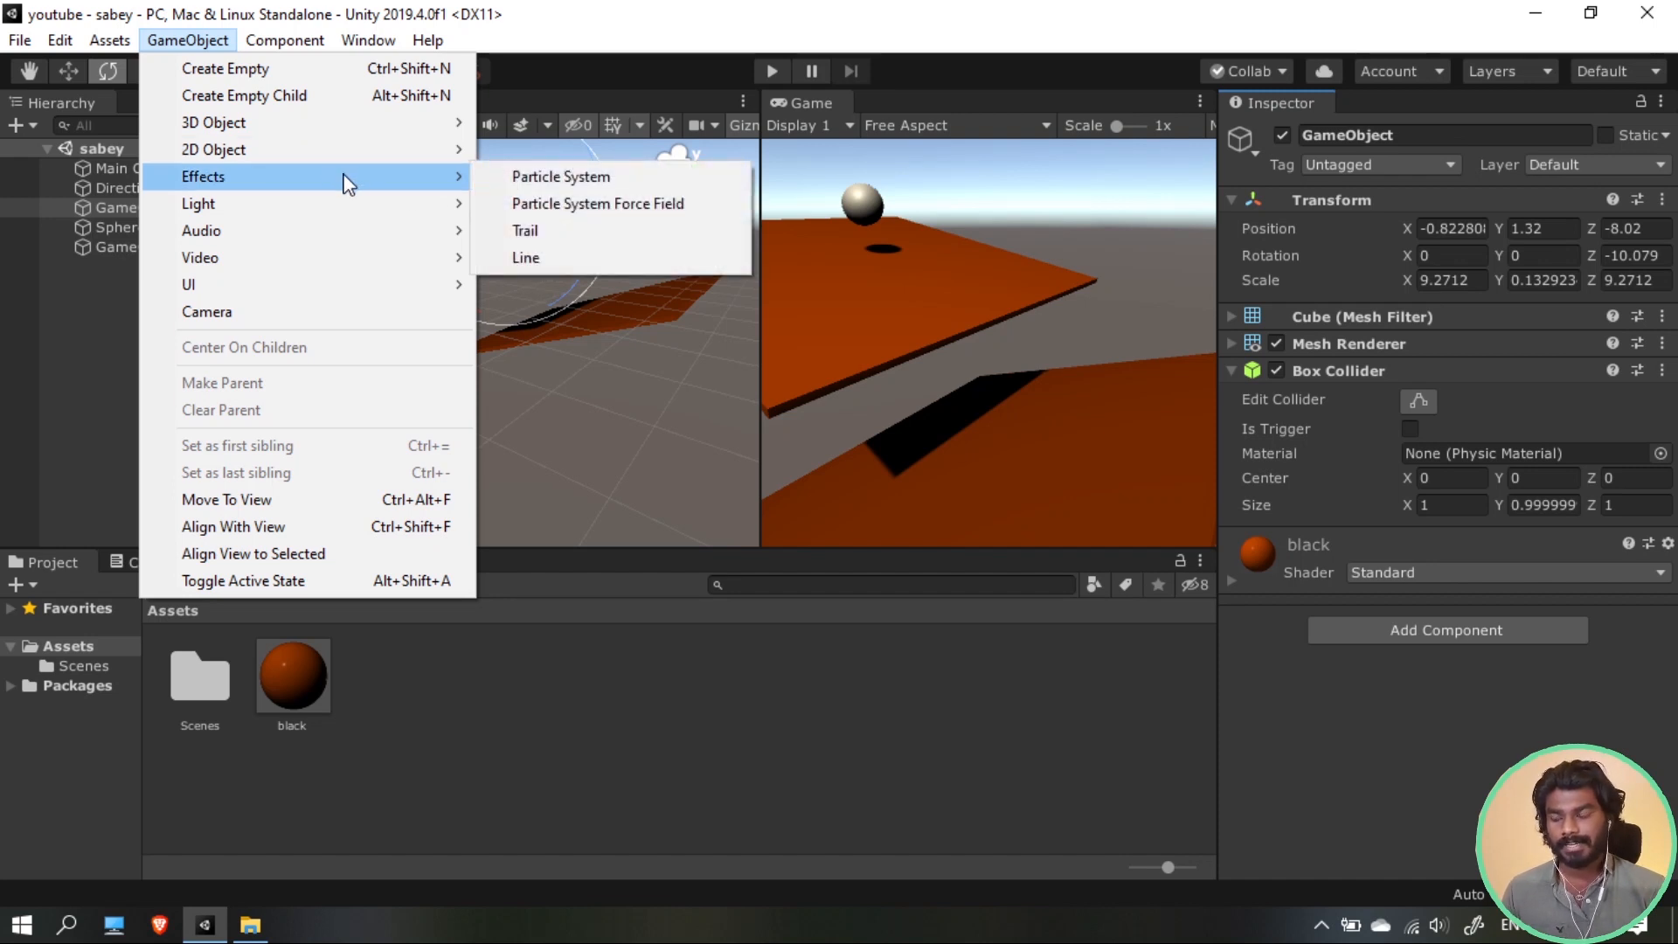
pyautogui.moveTo(445, 204)
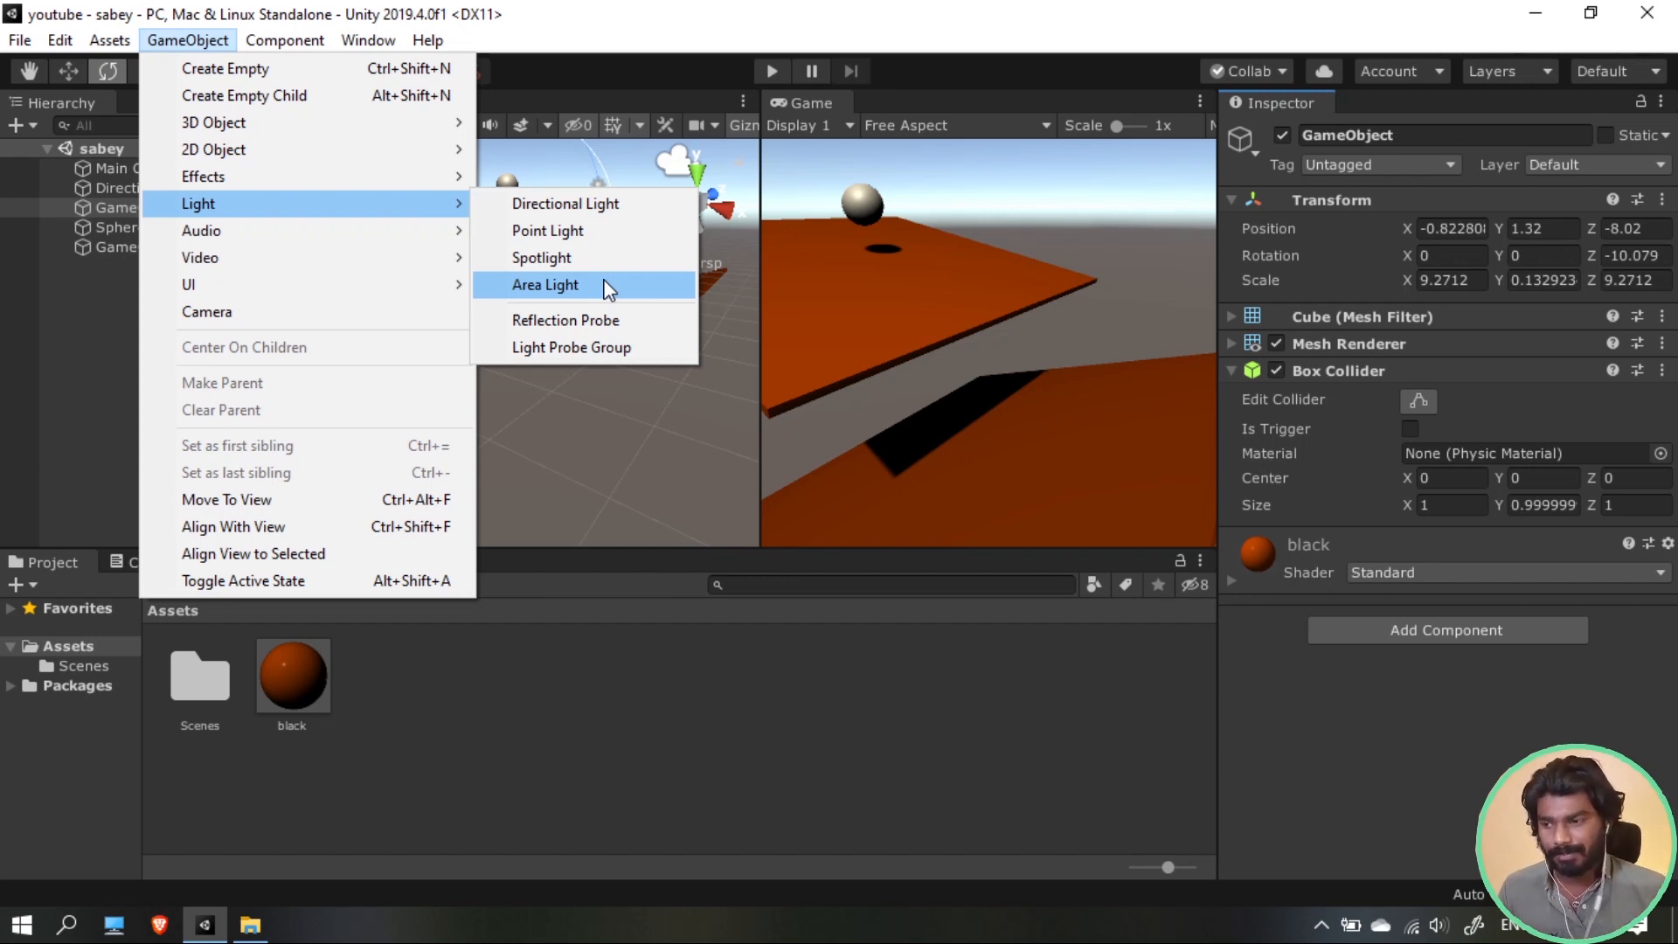
pyautogui.moveTo(395, 243)
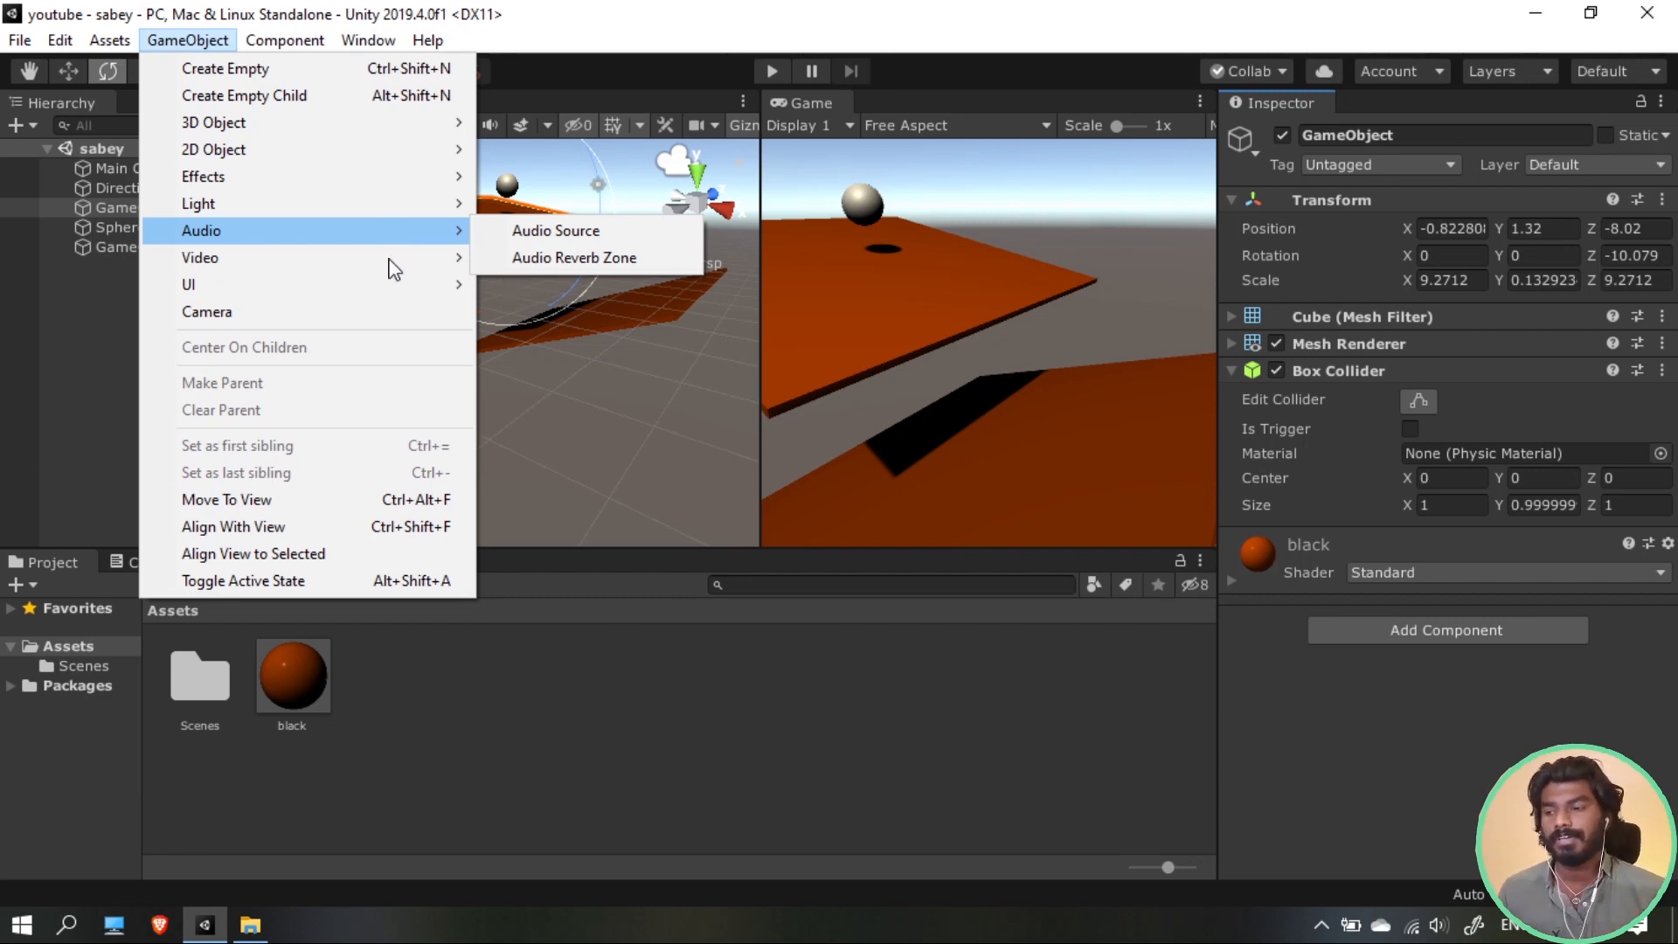
pyautogui.moveTo(288, 260)
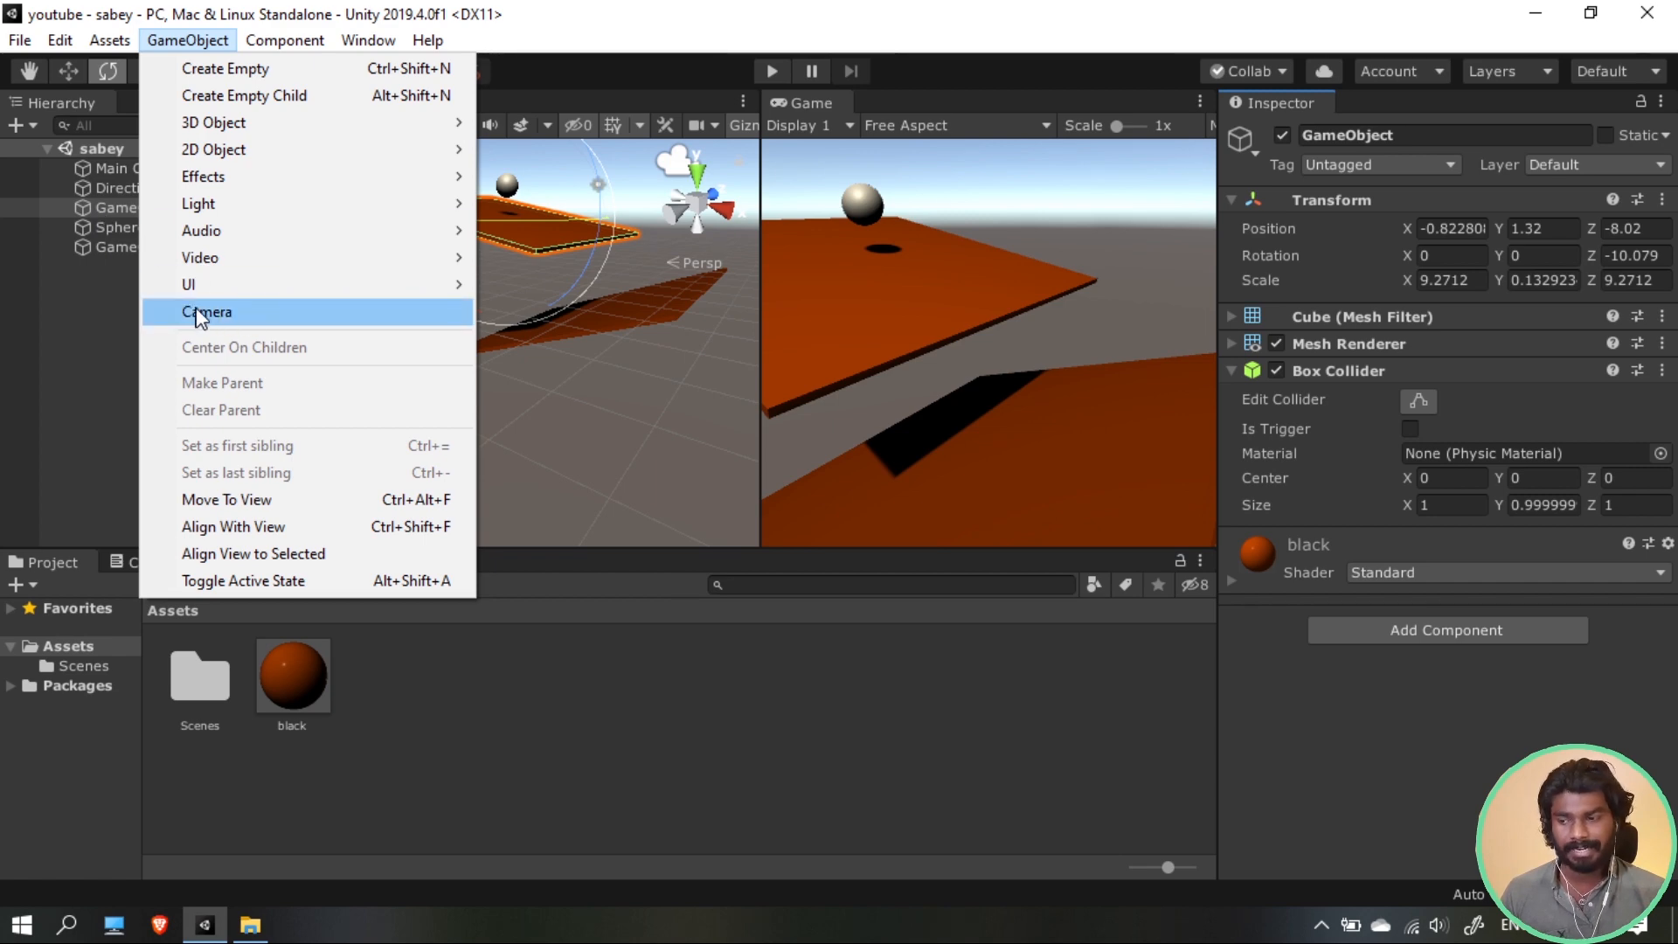
pyautogui.click(82, 323)
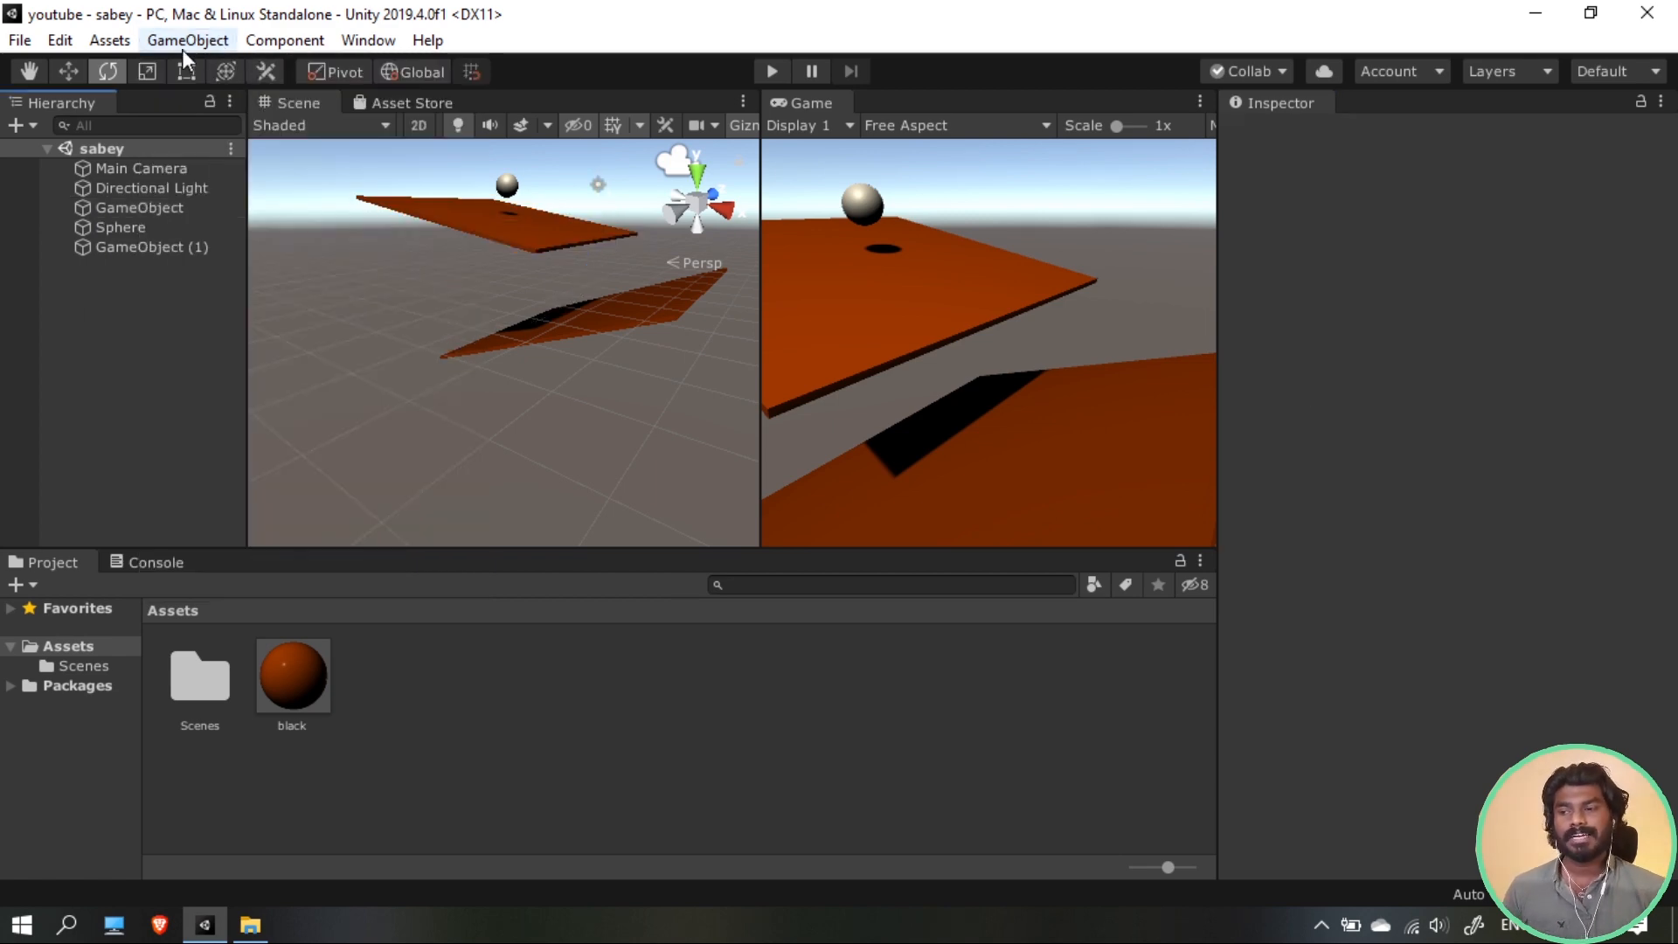
pyautogui.click(182, 43)
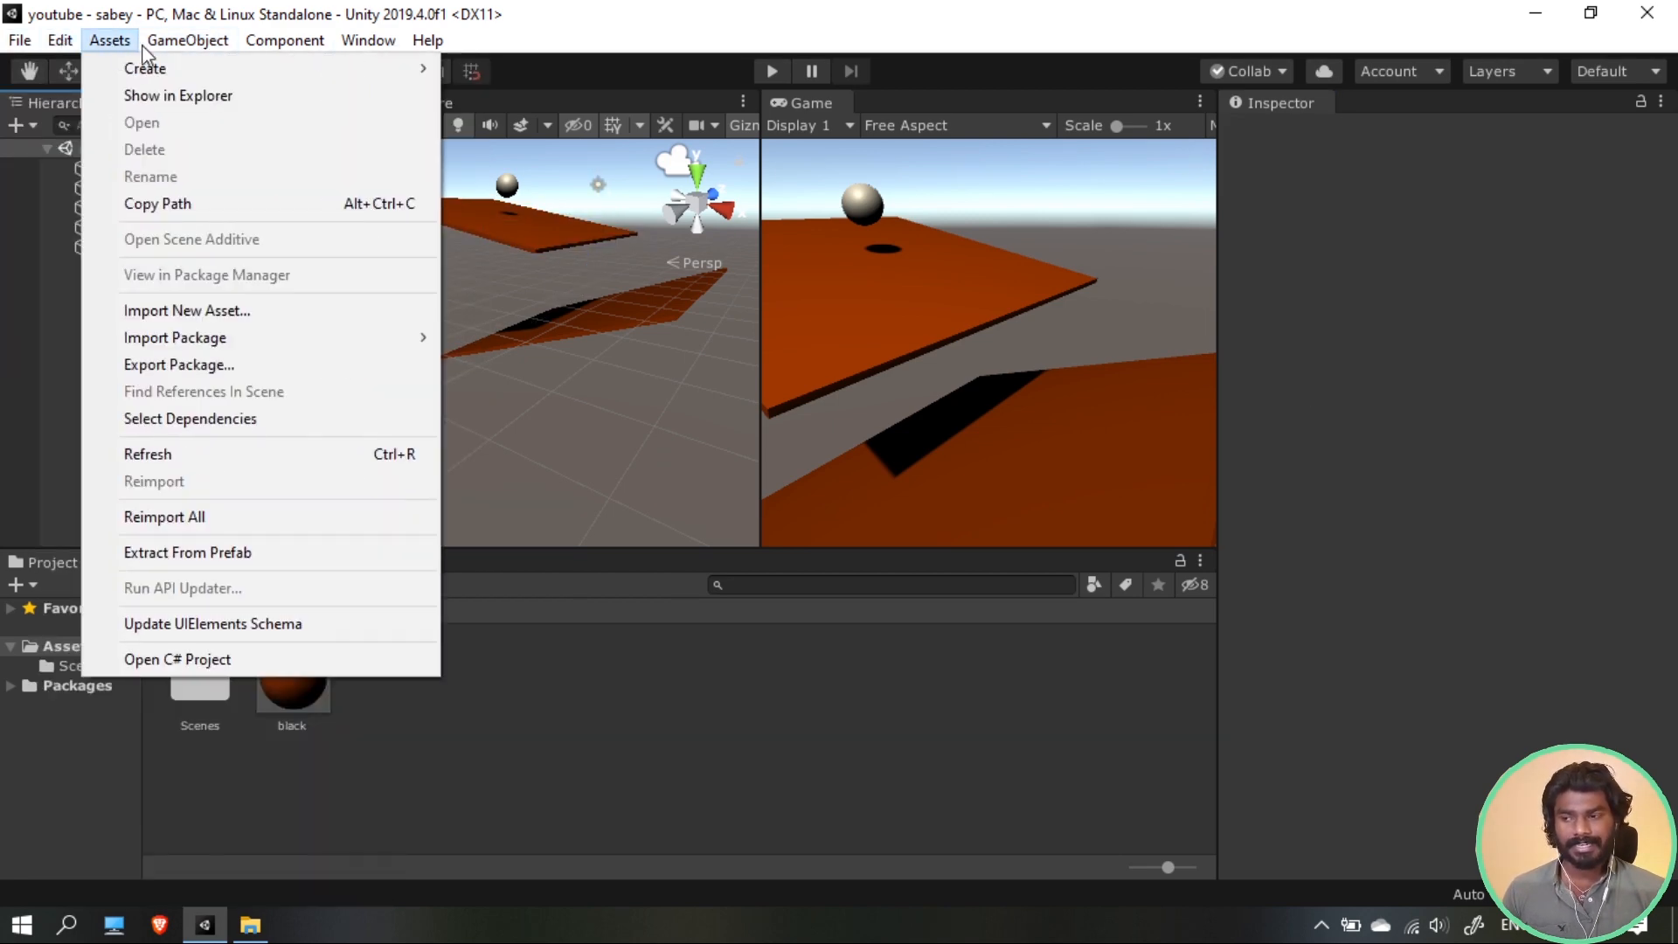
pyautogui.moveTo(292, 41)
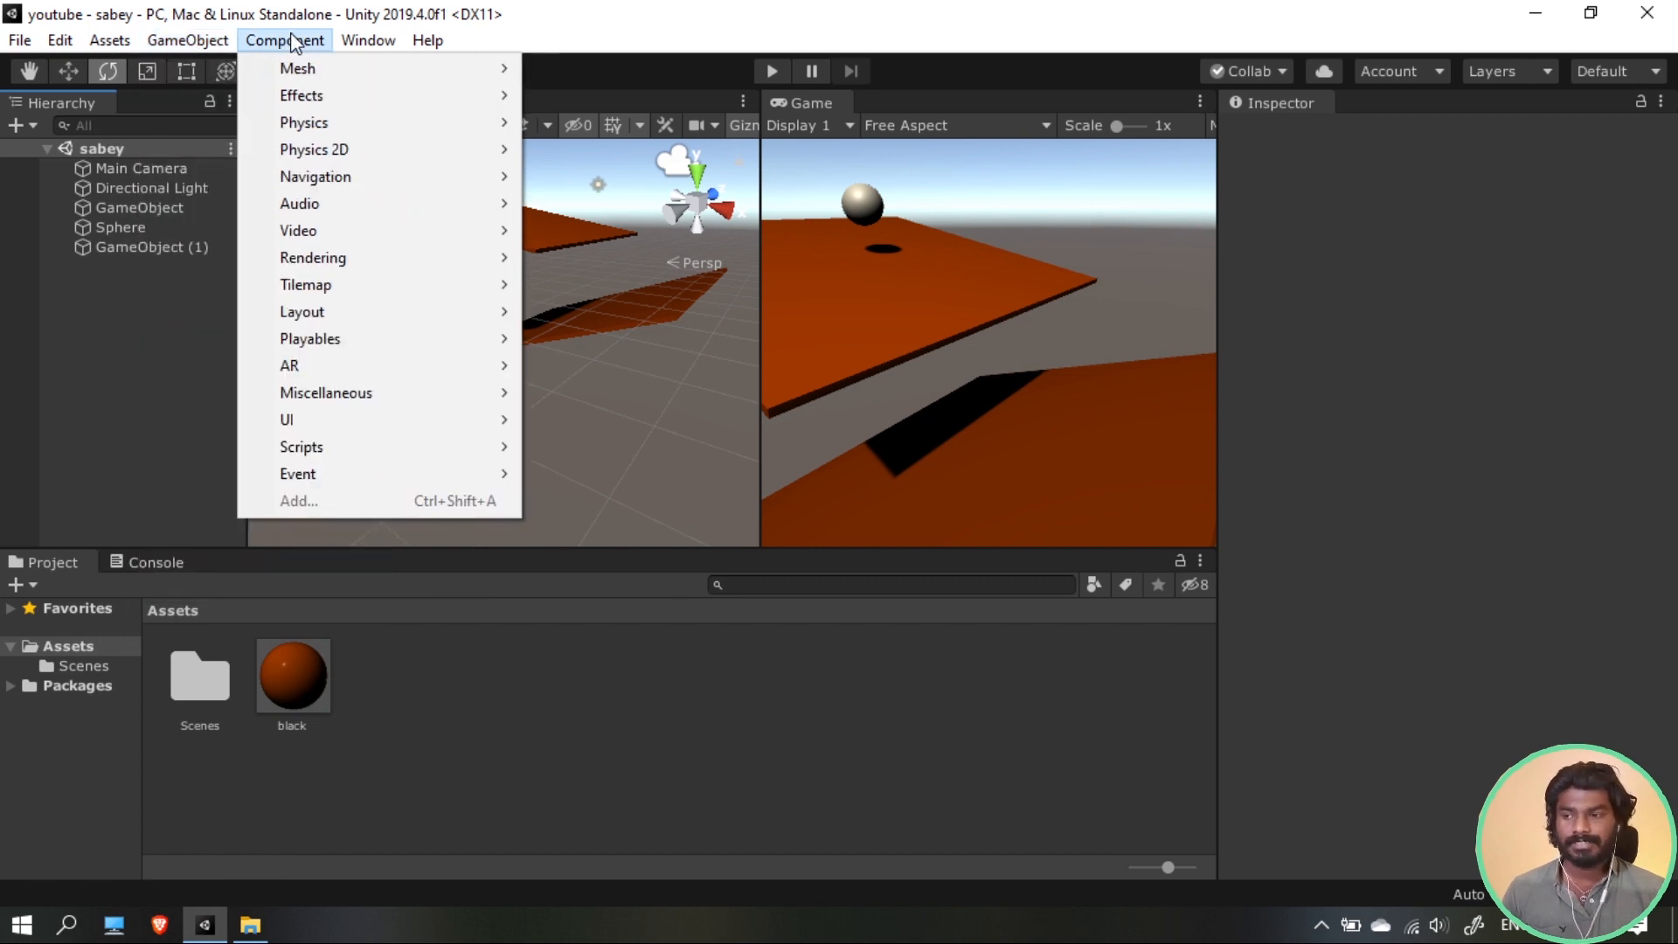
pyautogui.moveTo(332, 103)
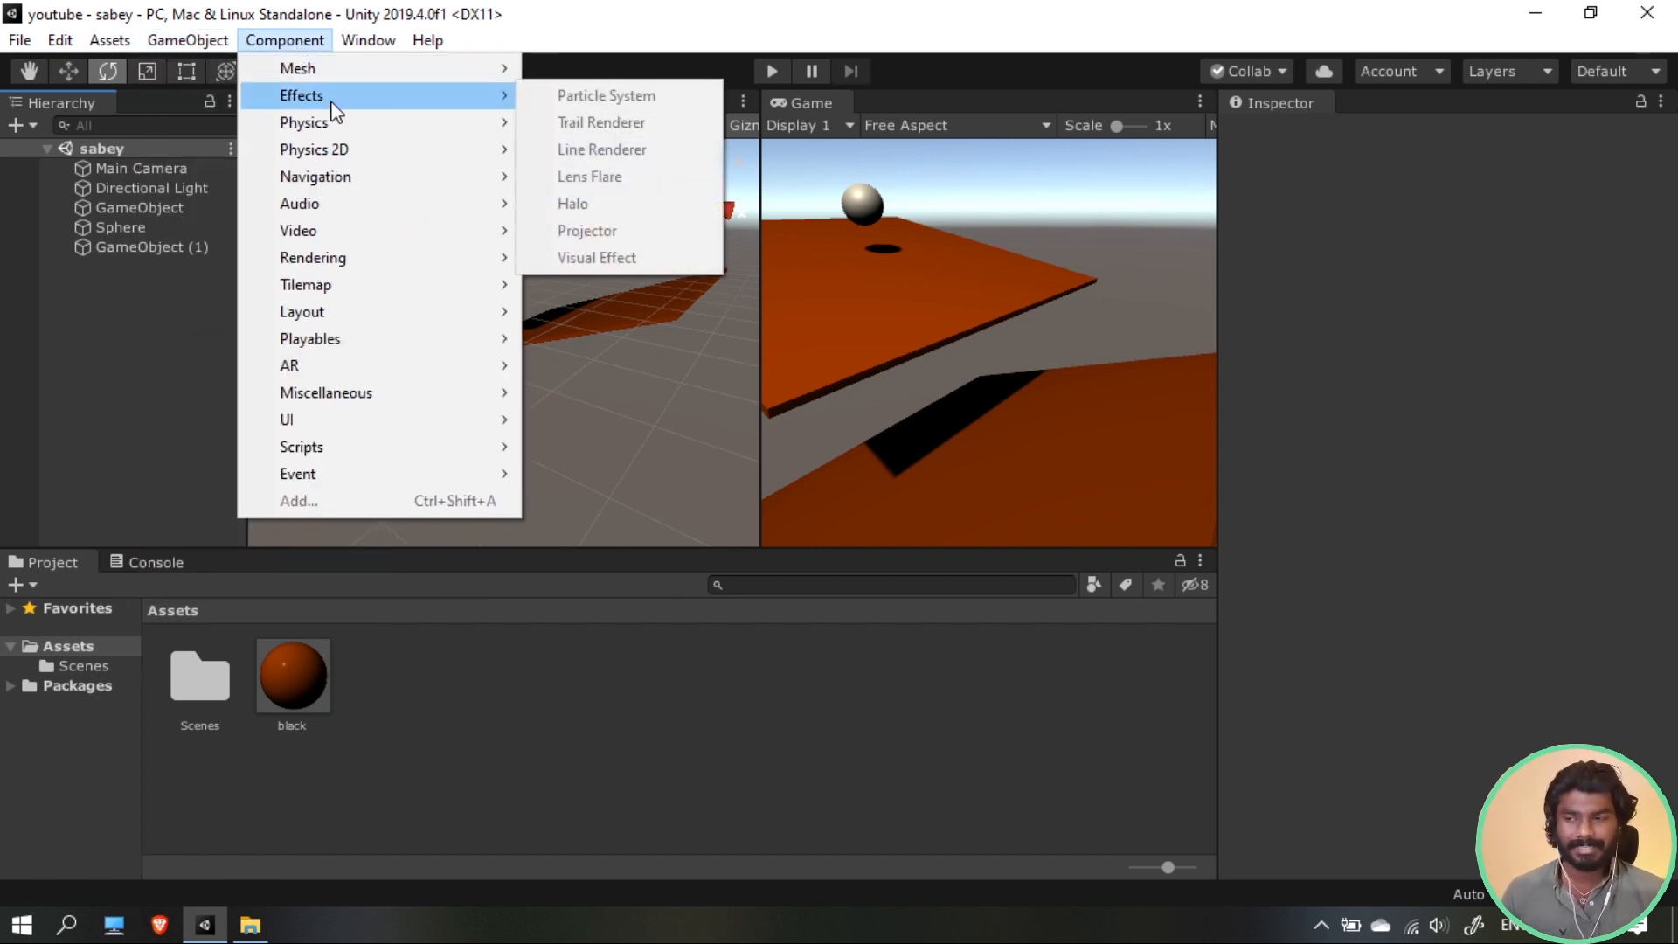
pyautogui.click(288, 44)
pyautogui.click(204, 167)
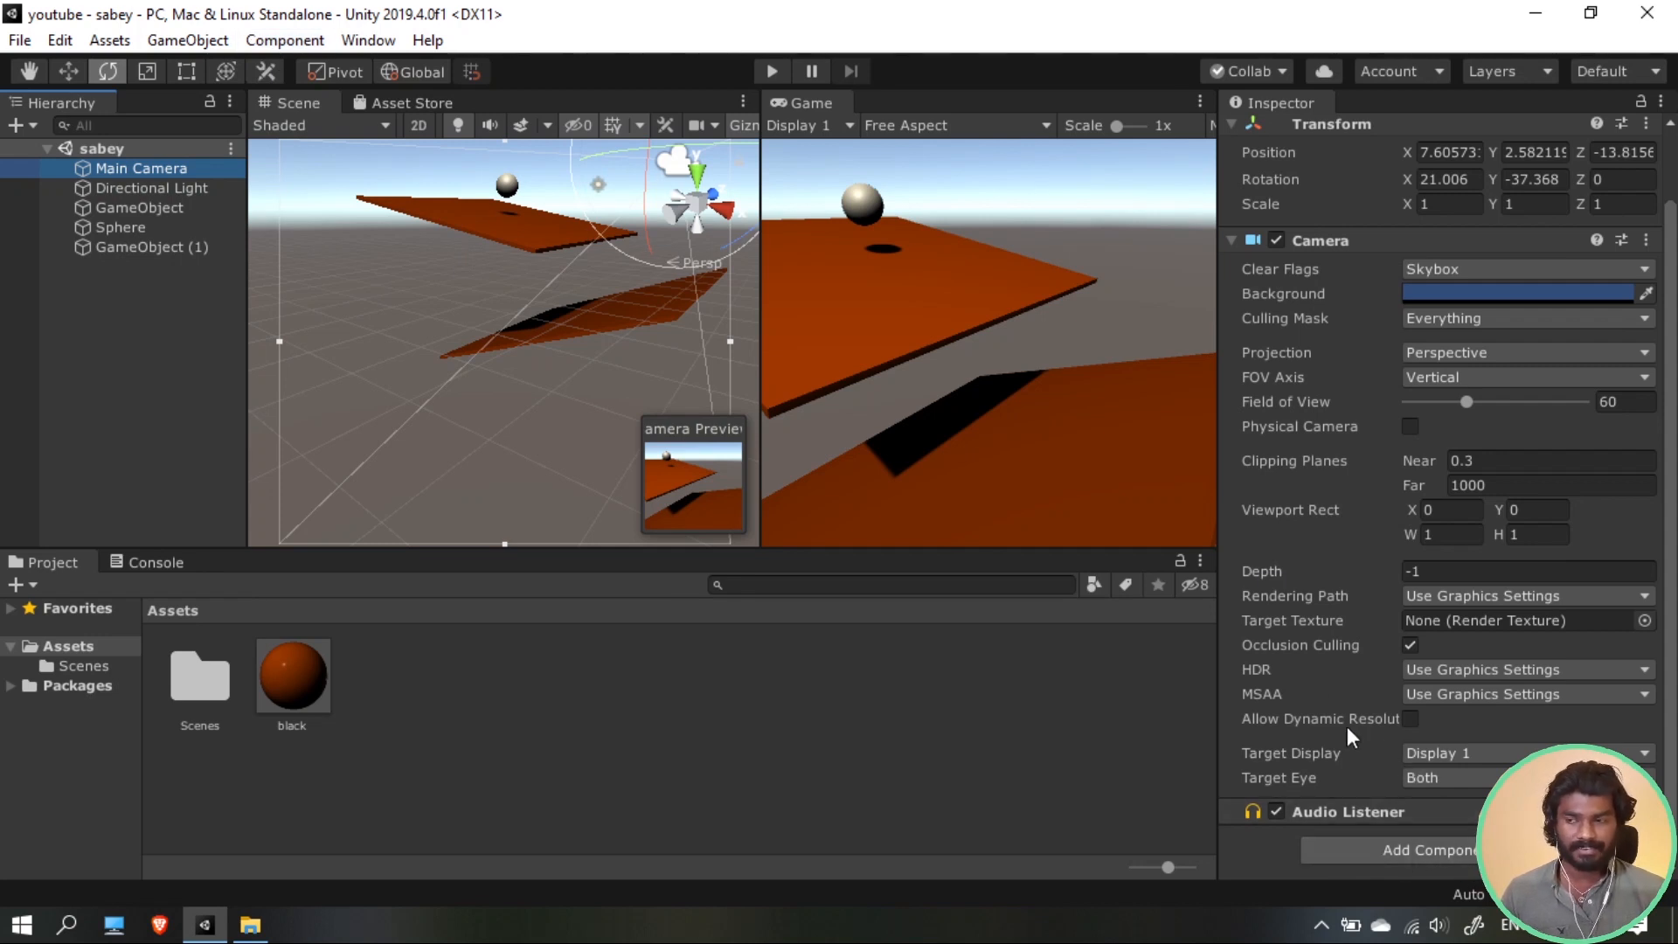
# Close the Inspector window
pyautogui.click(368, 40)
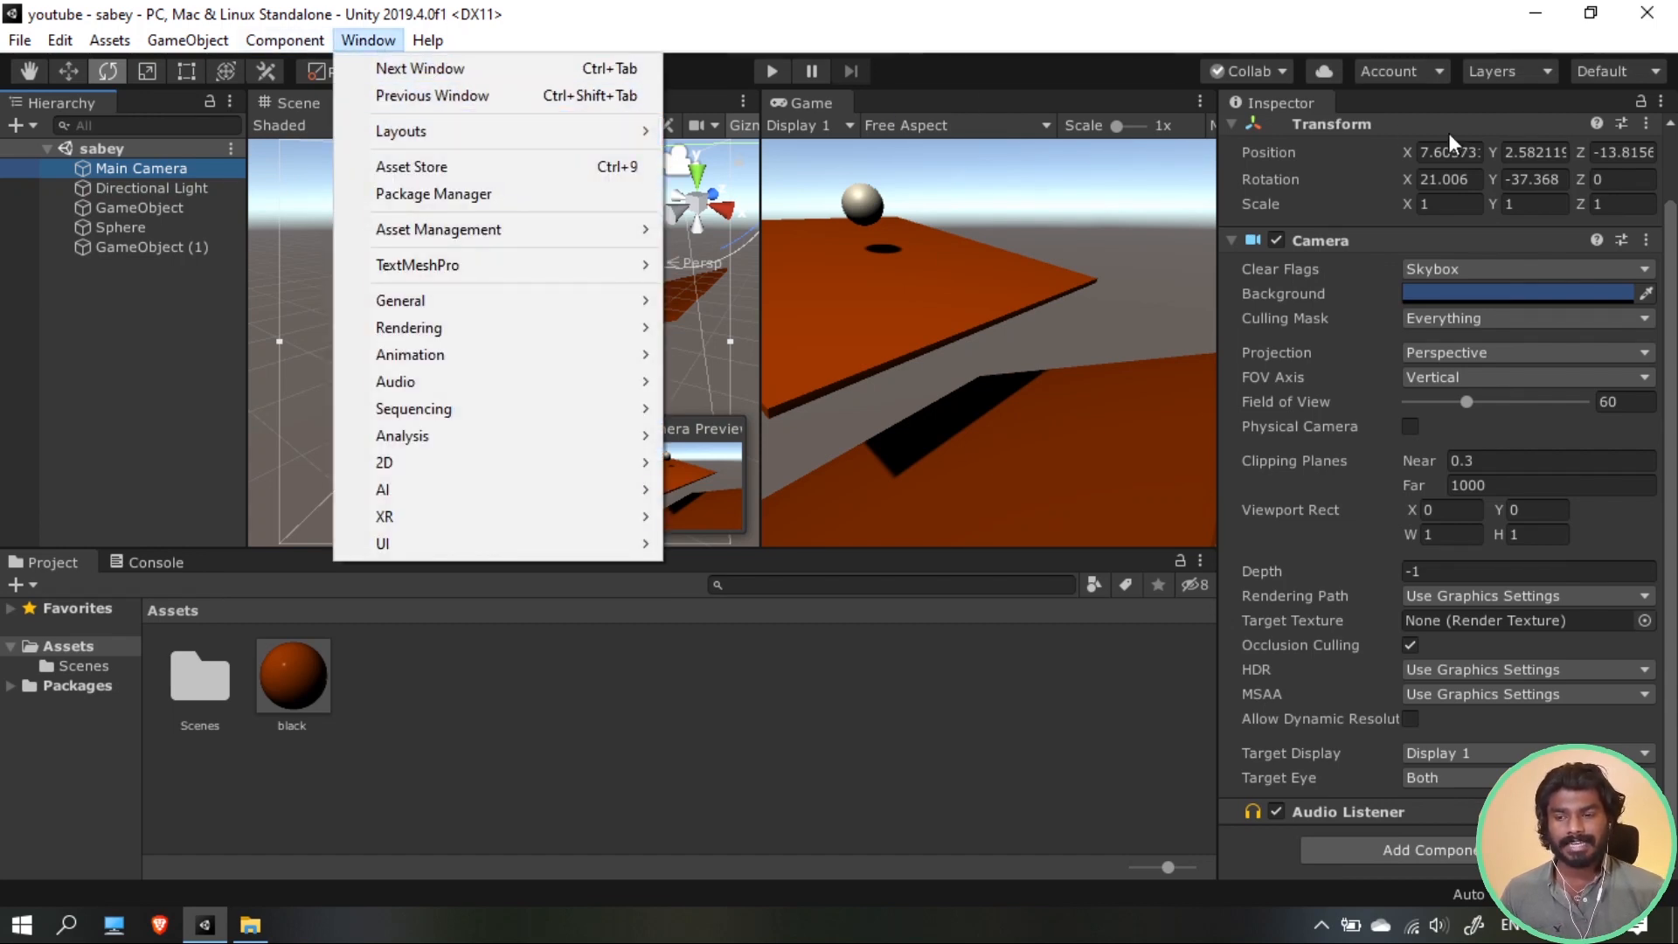
pyautogui.click(1262, 106)
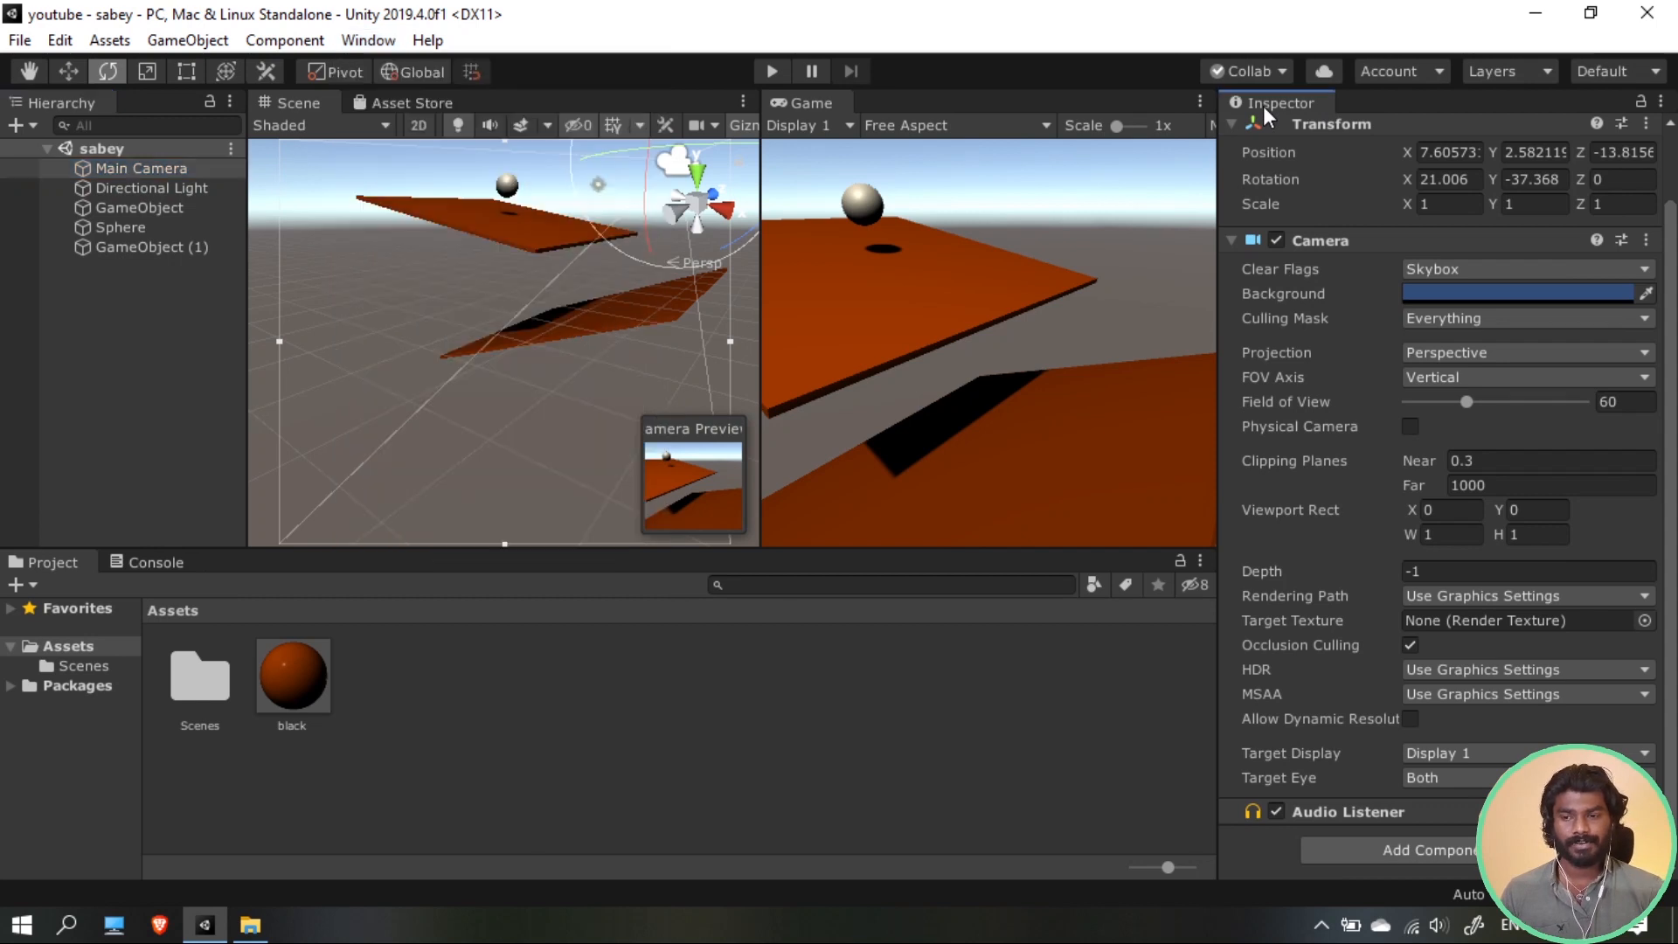
pyautogui.rightClick(1272, 107)
pyautogui.click(1392, 307)
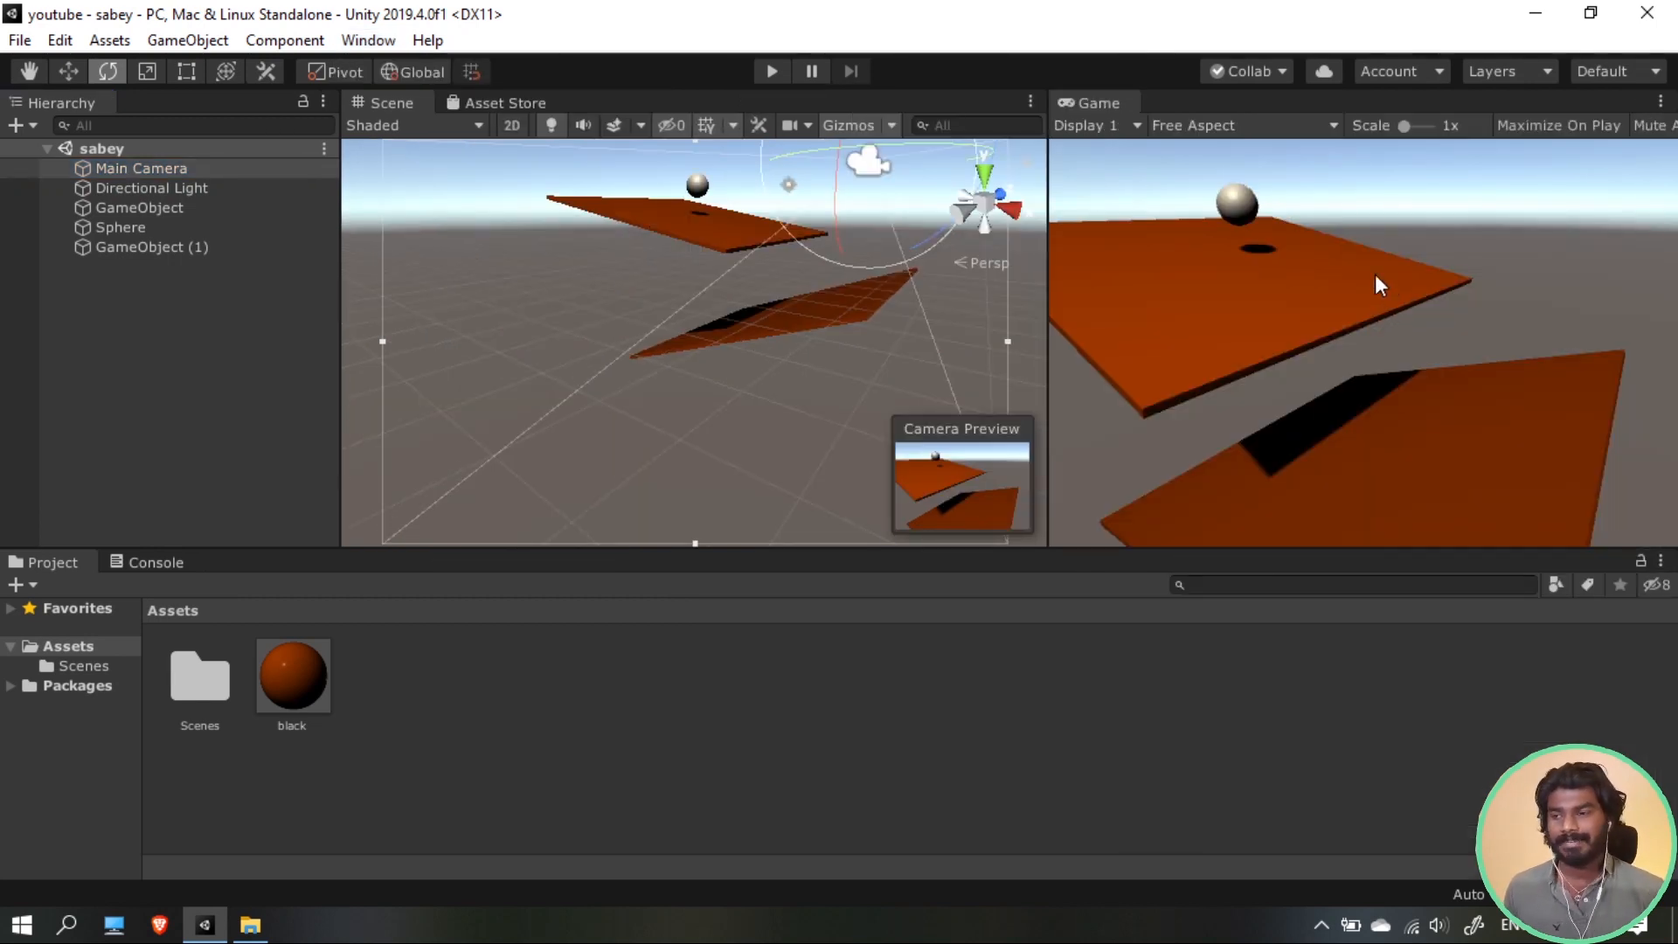
# Reopen the Inspector window, dock it beside the Game view, and widen it to show full property values
pyautogui.click(368, 40)
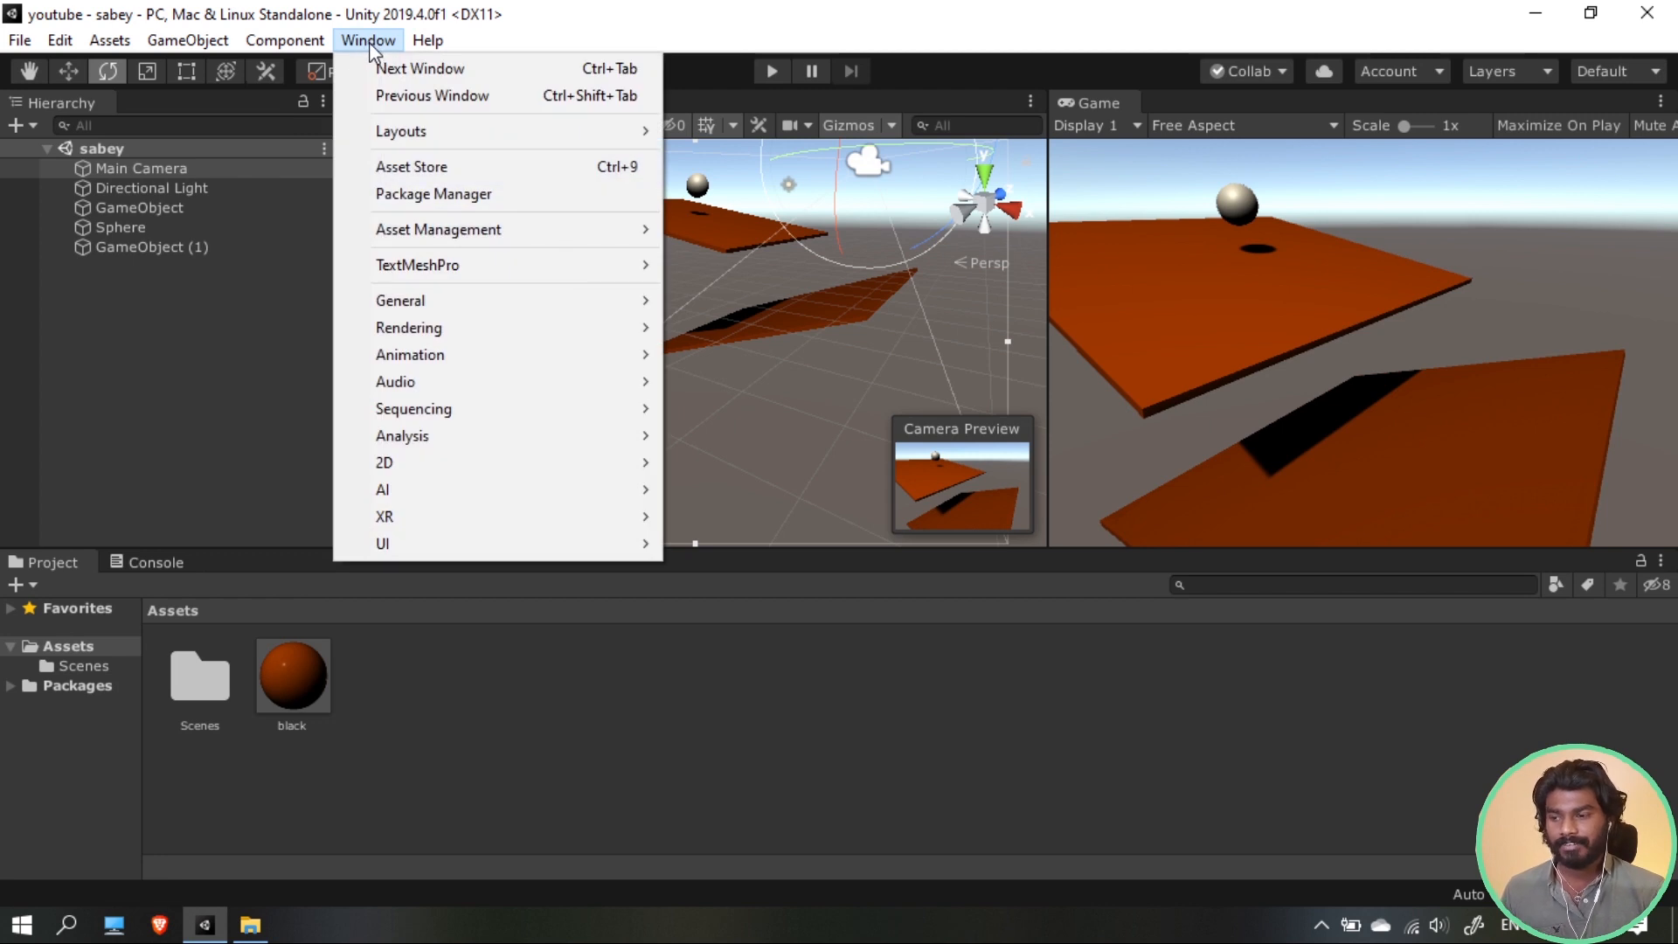
pyautogui.moveTo(518, 313)
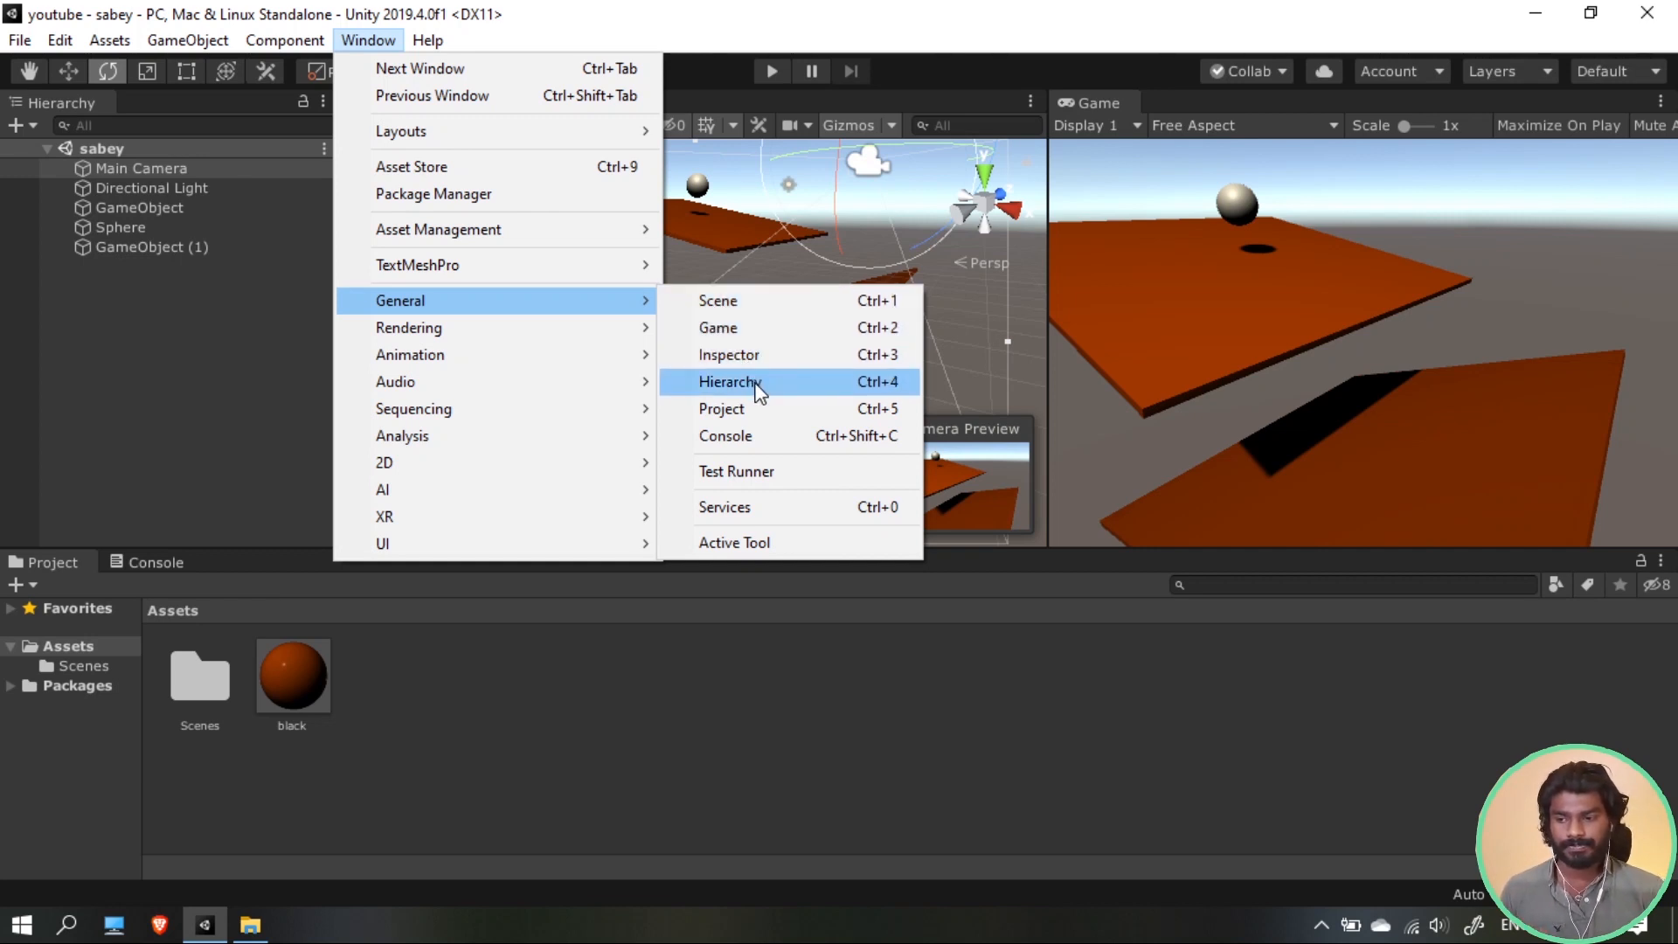
pyautogui.click(757, 358)
pyautogui.moveTo(94, 24); pyautogui.dragTo(1534, 446)
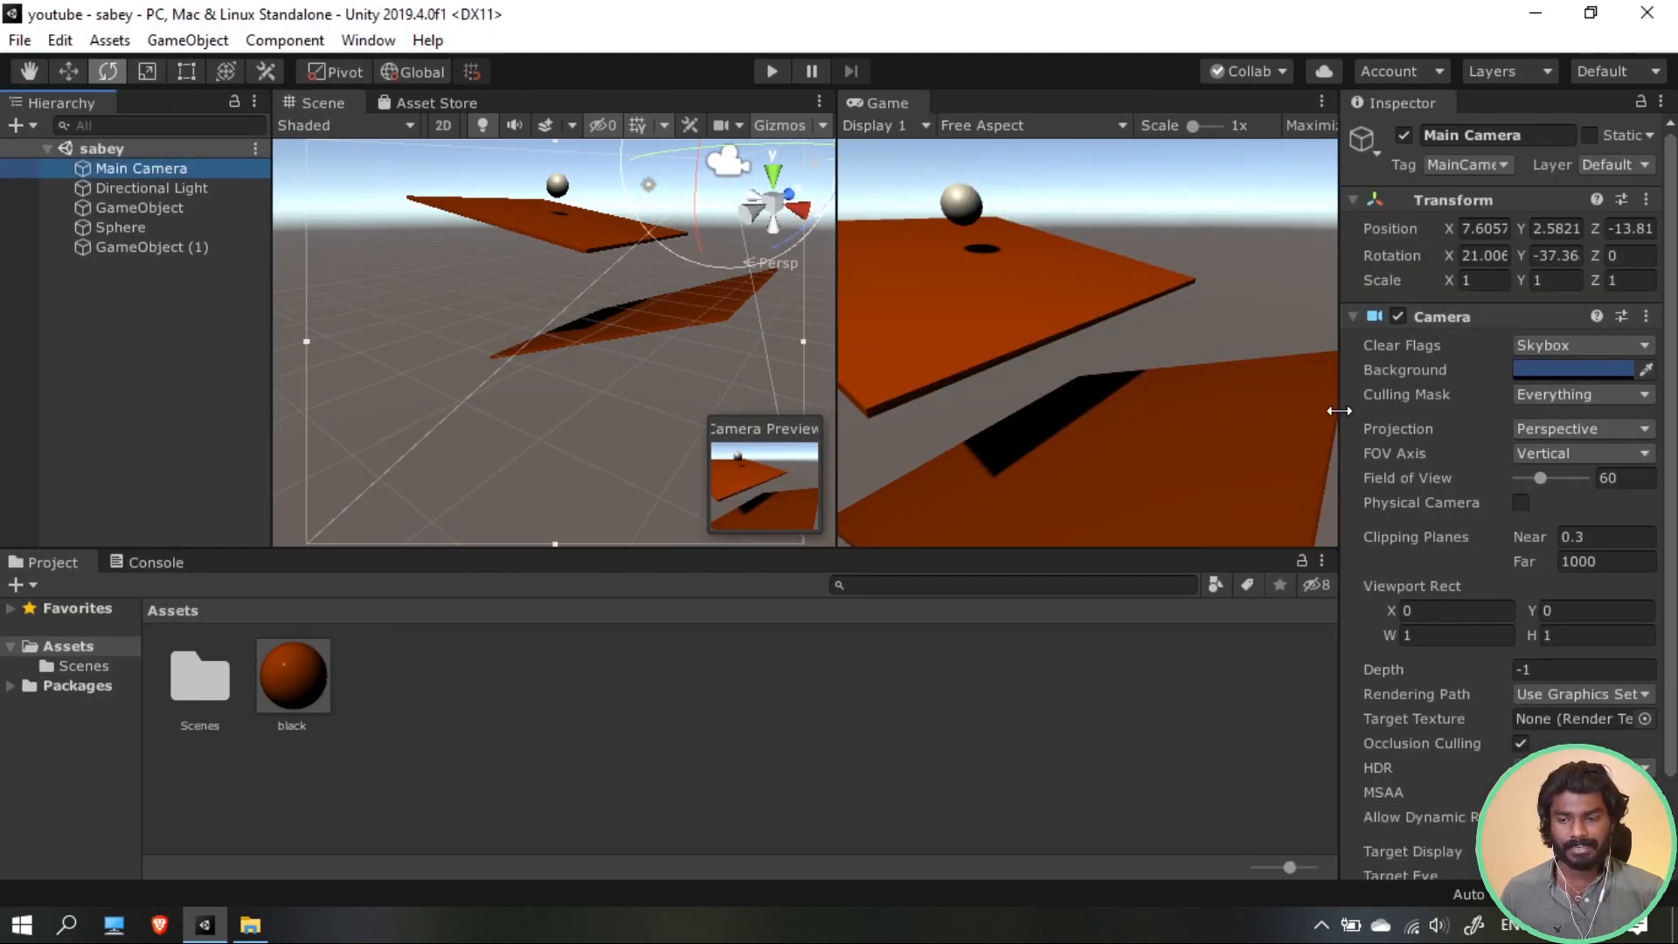
pyautogui.moveTo(1337, 412); pyautogui.dragTo(1180, 438)
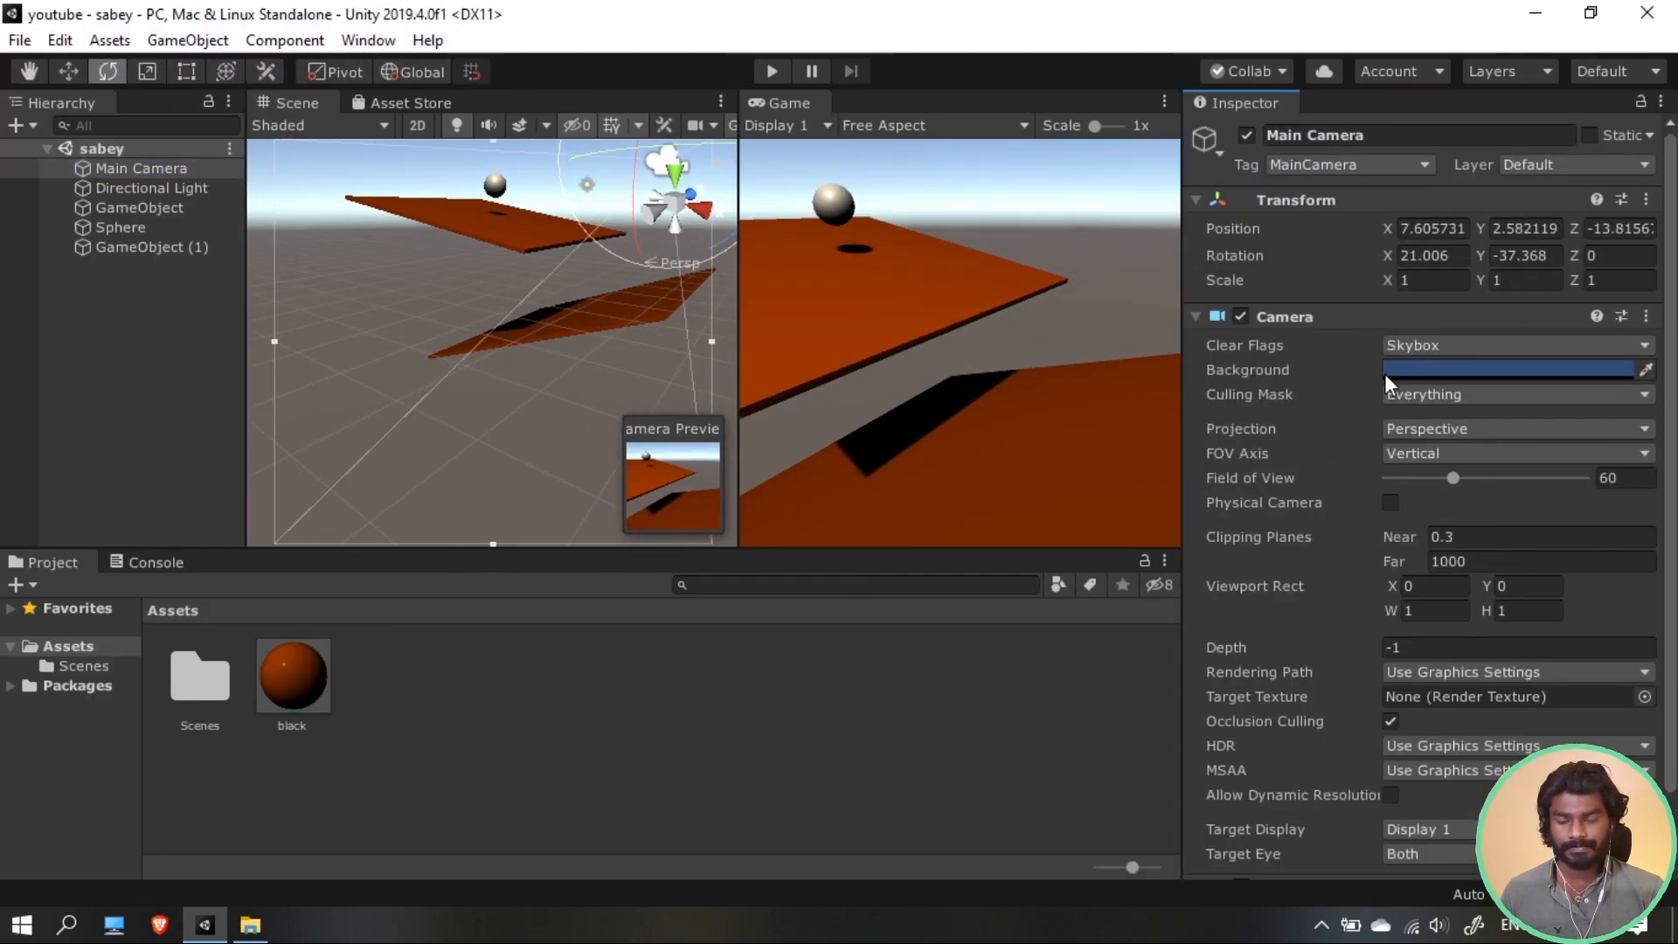
pyautogui.click(369, 43)
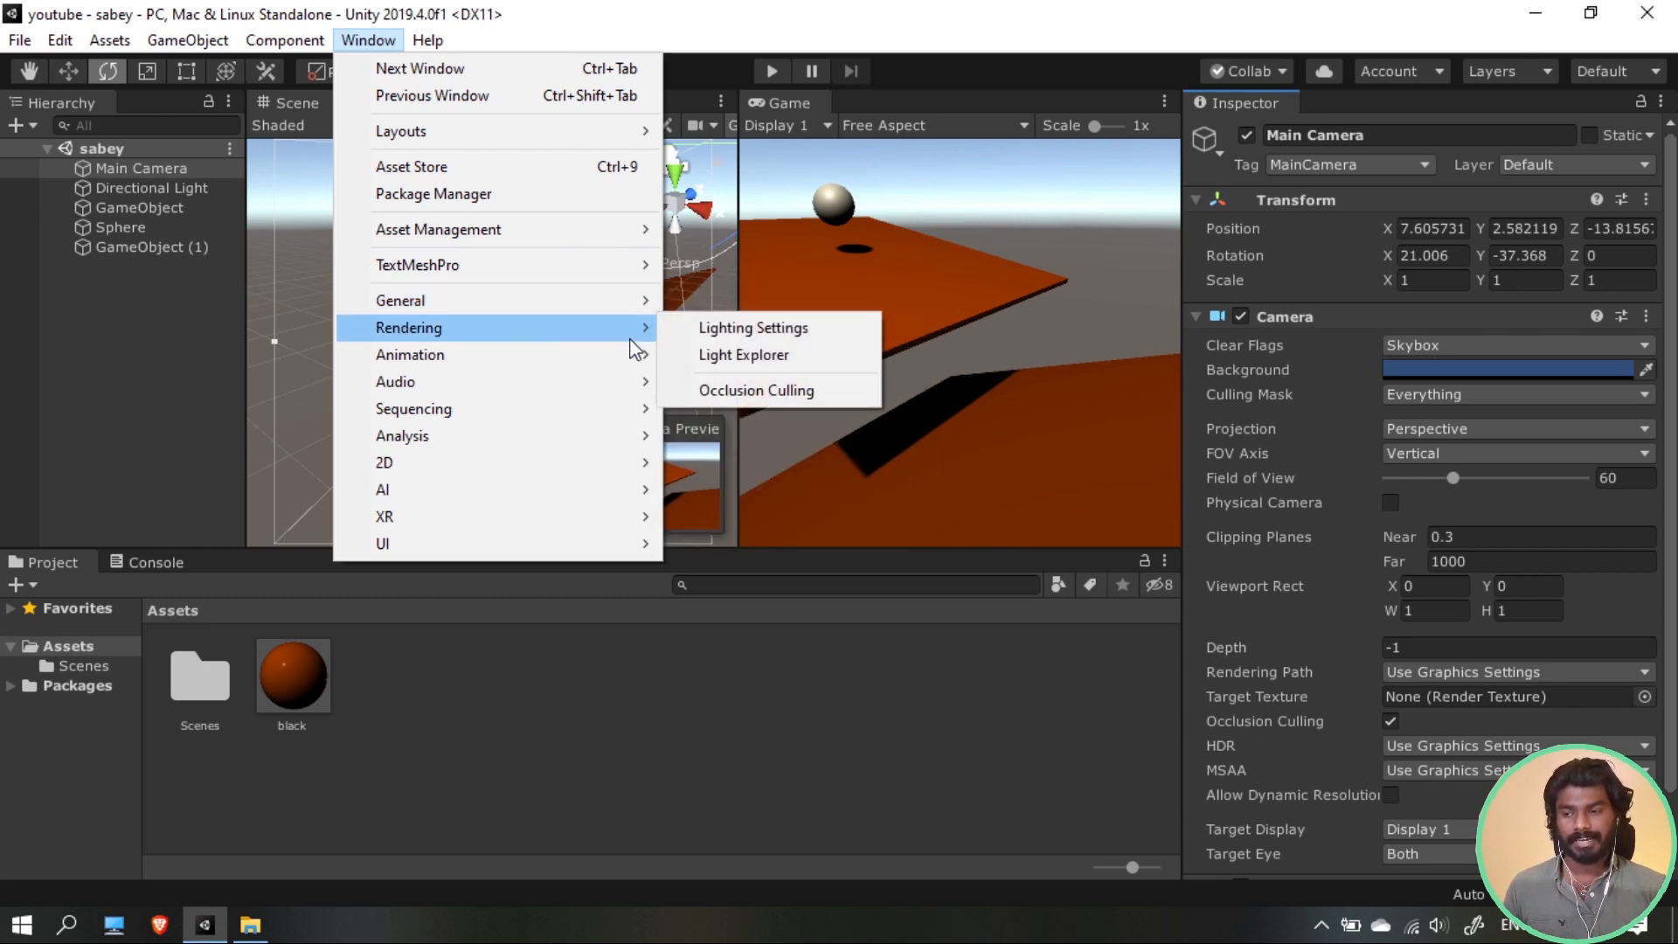
pyautogui.moveTo(636, 354)
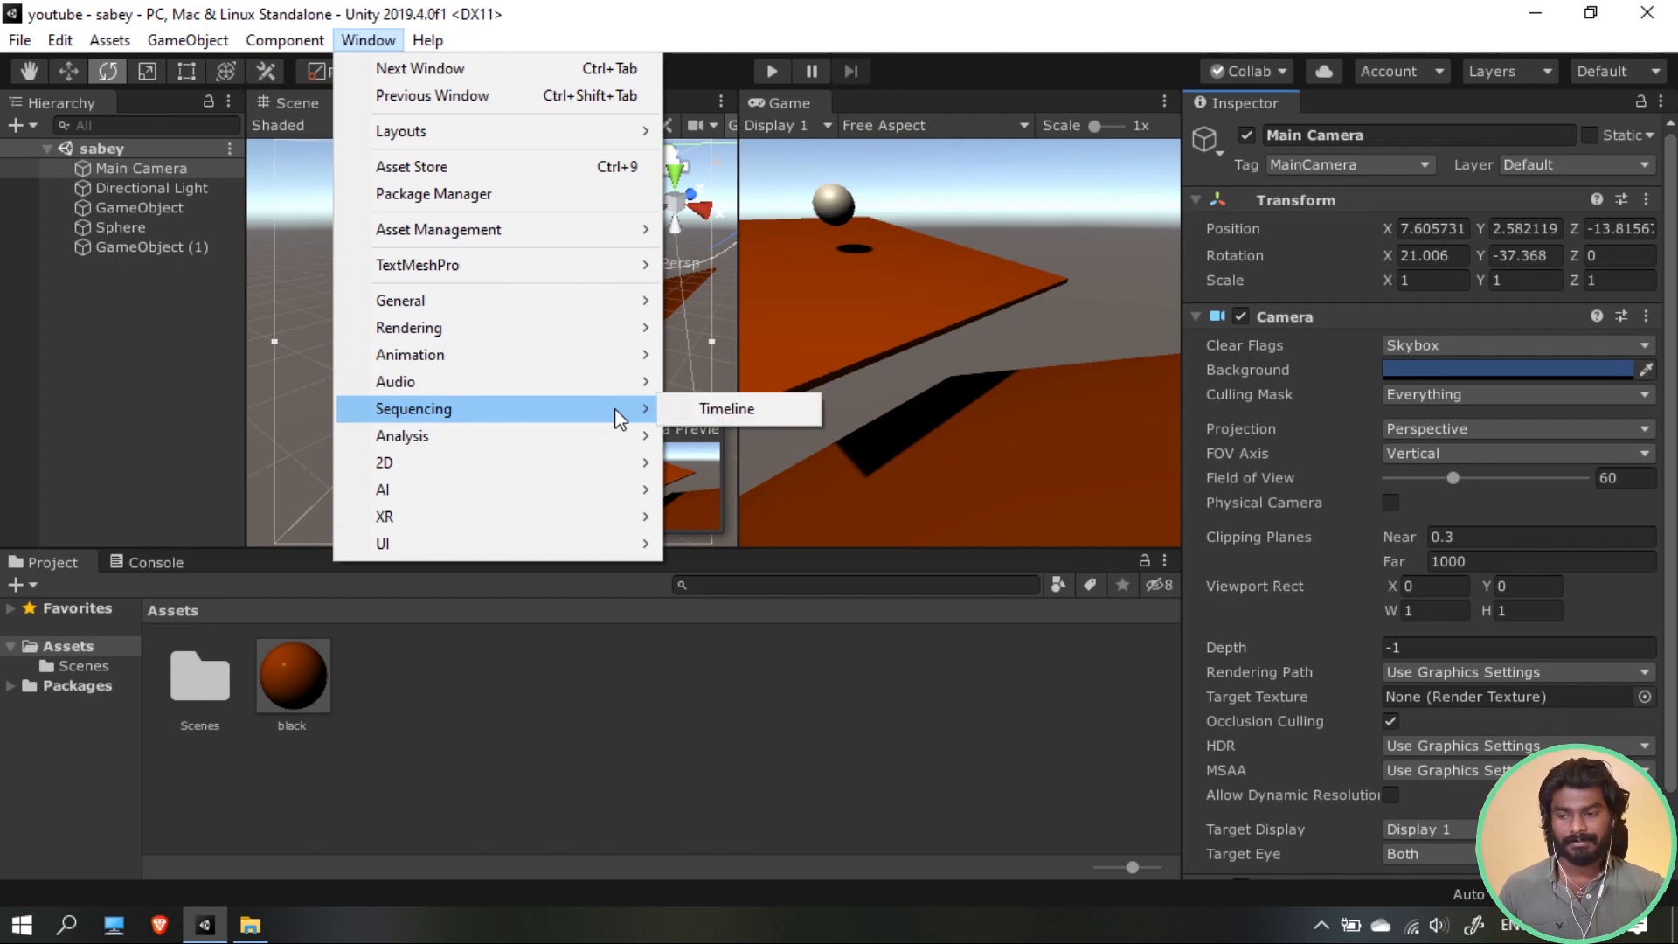
pyautogui.moveTo(578, 393)
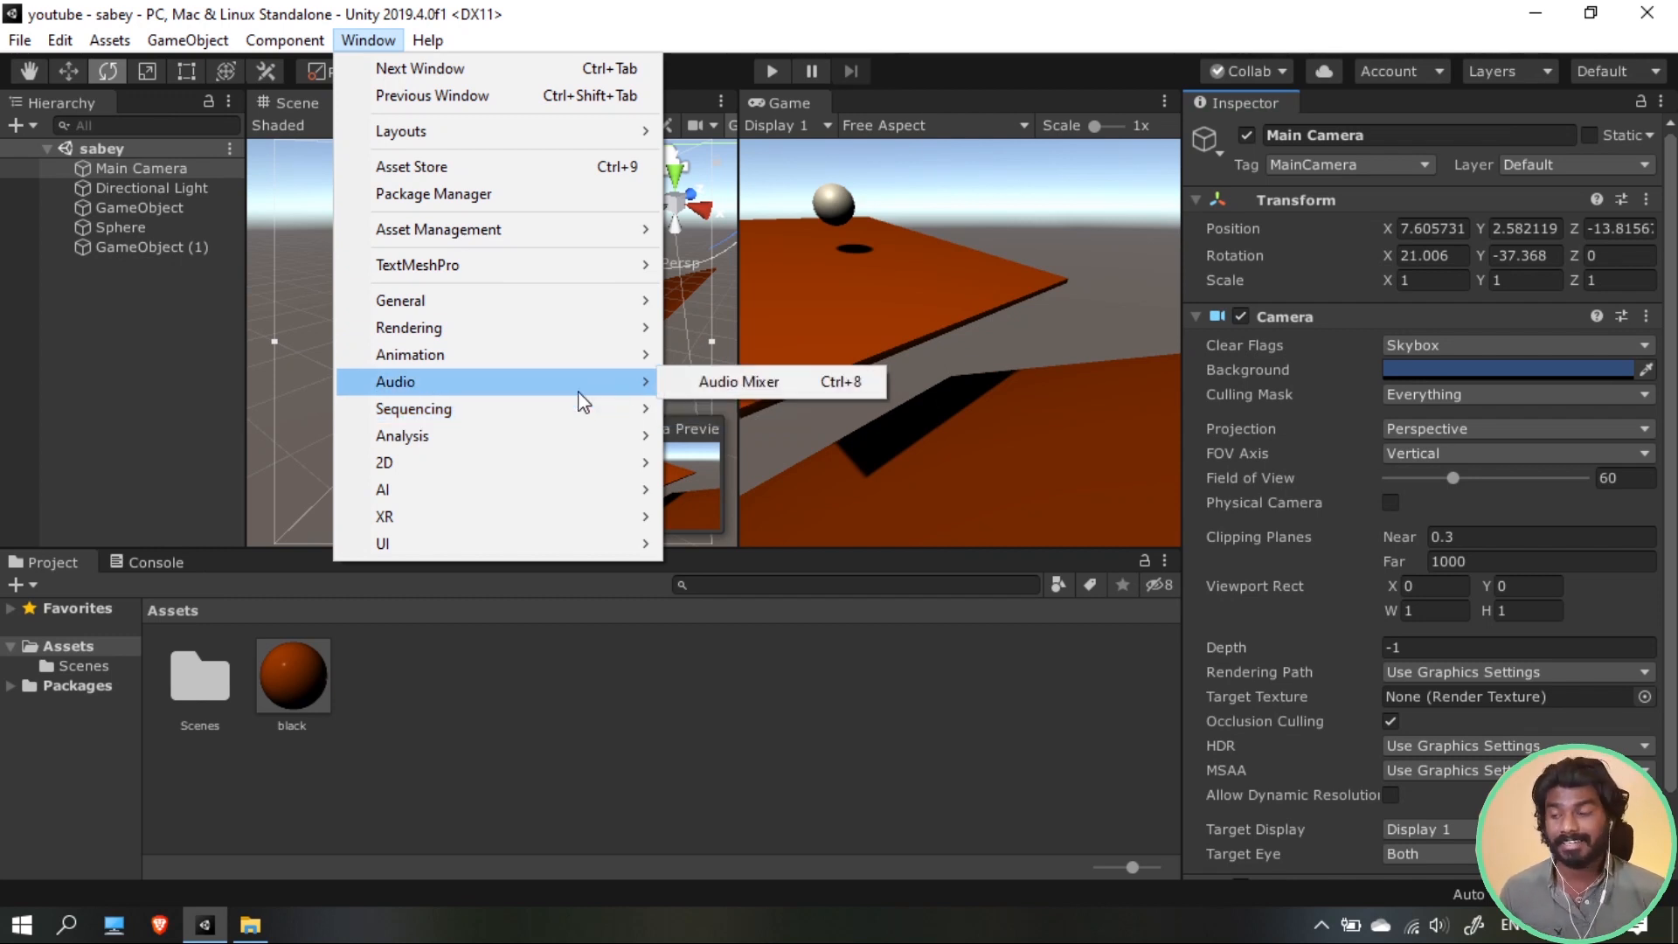
pyautogui.click(521, 165)
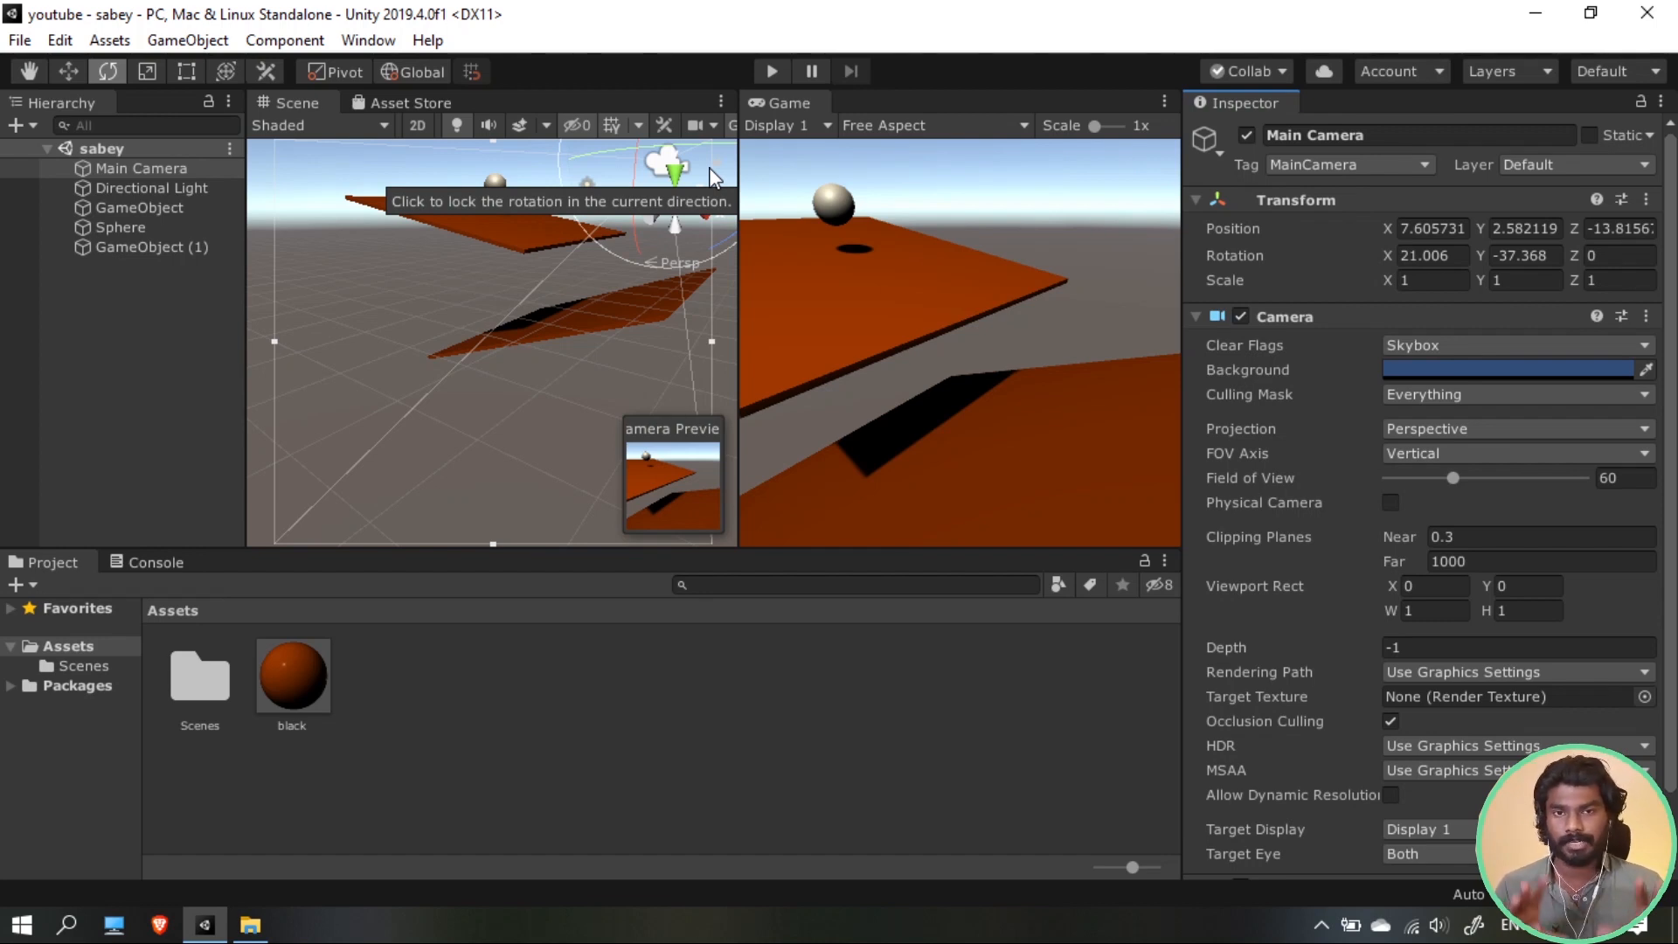
# Create a folder named material in Assets and move the black material into it
pyautogui.click(461, 724)
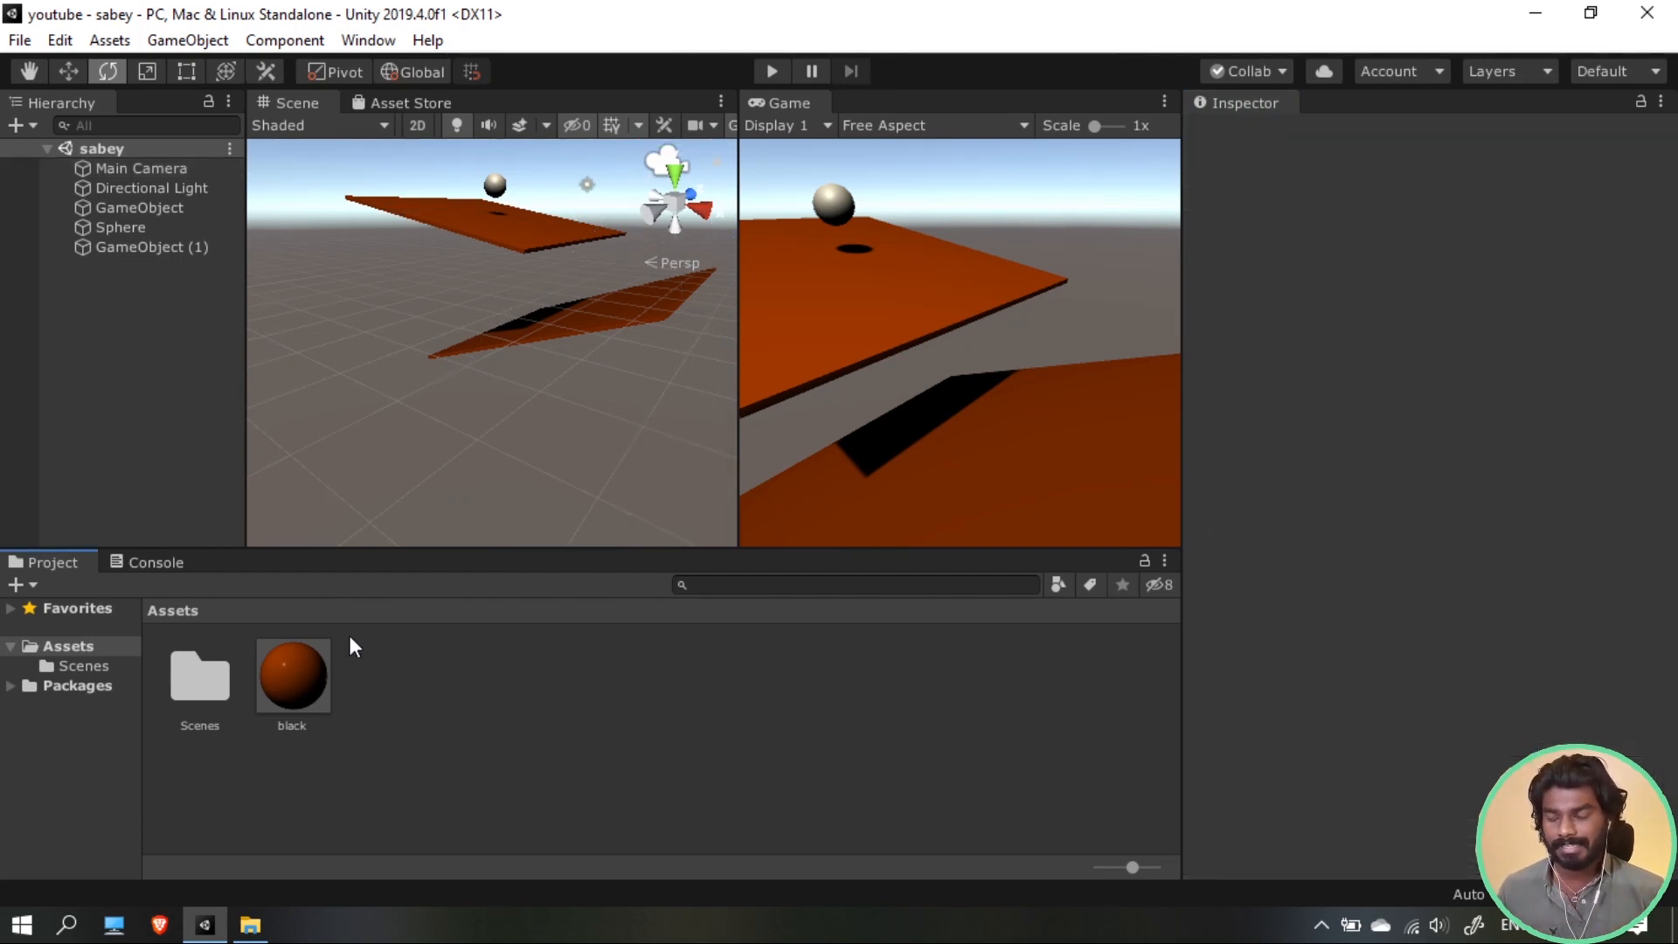
pyautogui.click(196, 689)
pyautogui.rightClick(381, 726)
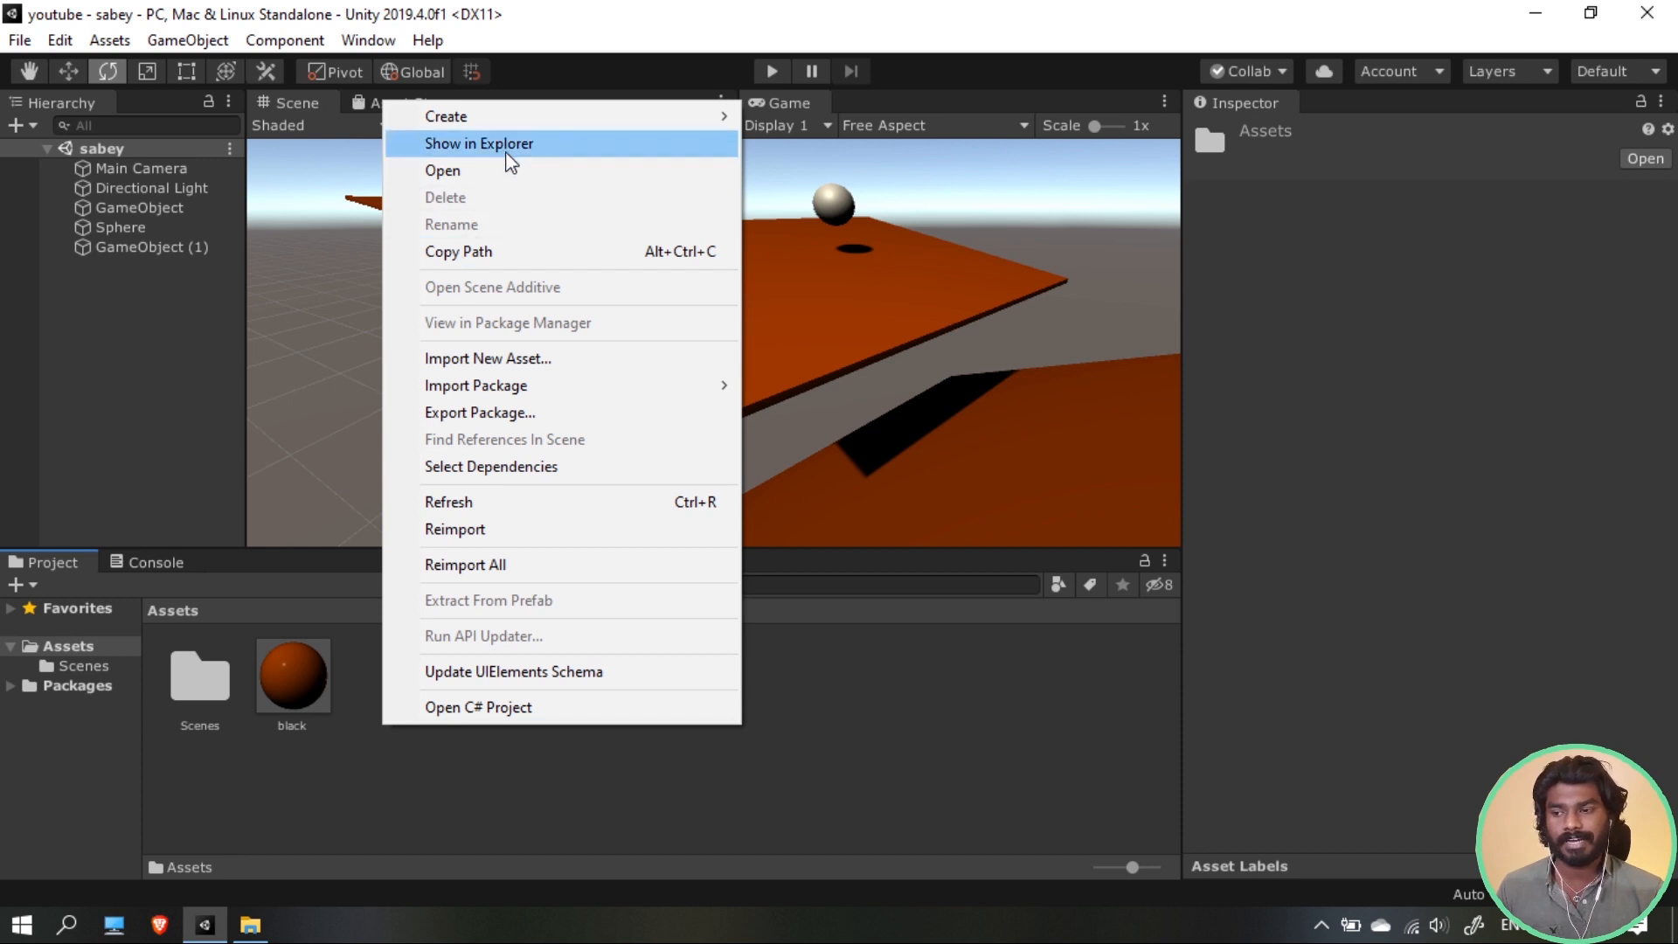
pyautogui.moveTo(611, 116)
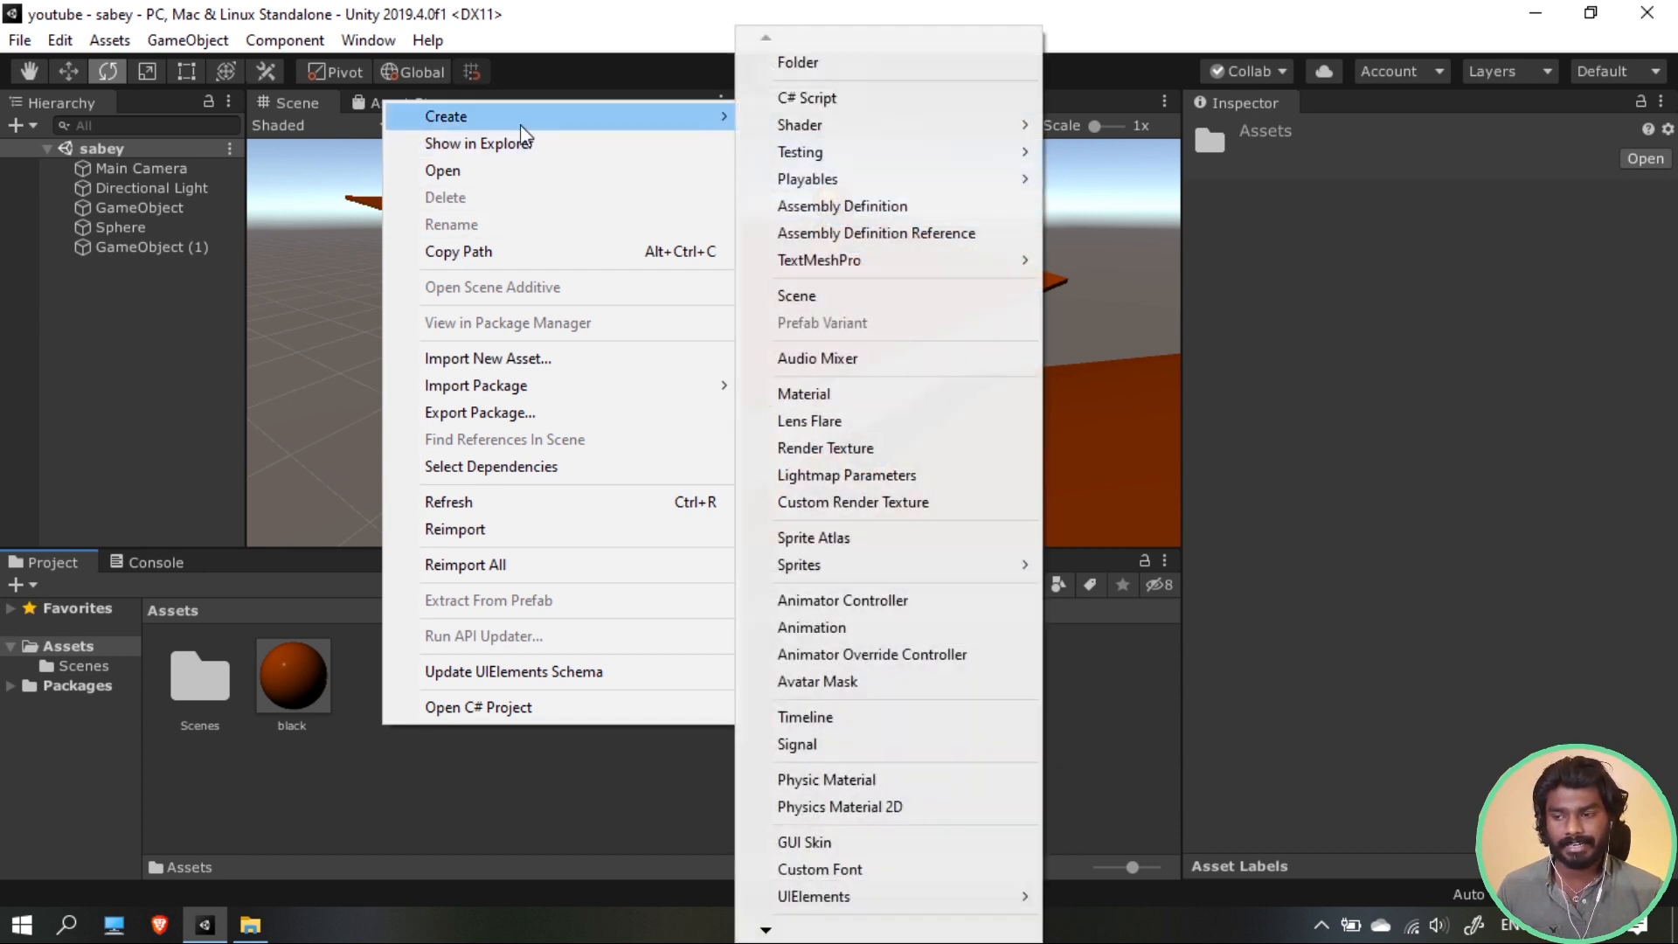
pyautogui.click(790, 63)
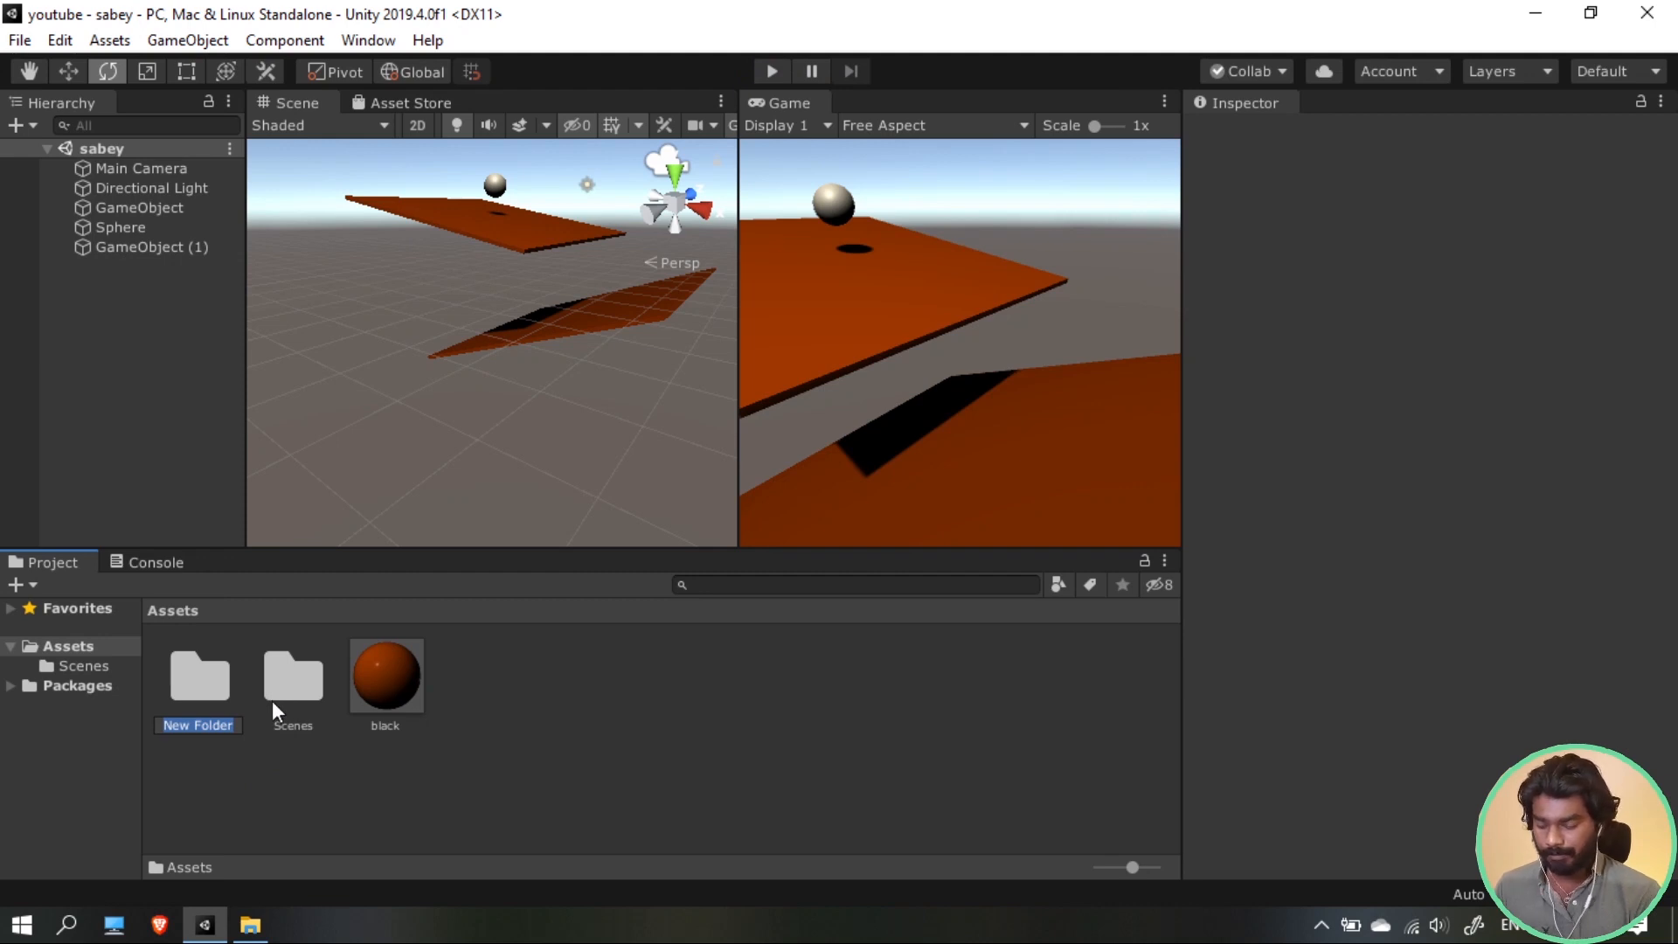
pyautogui.write('material')
pyautogui.press('Return')
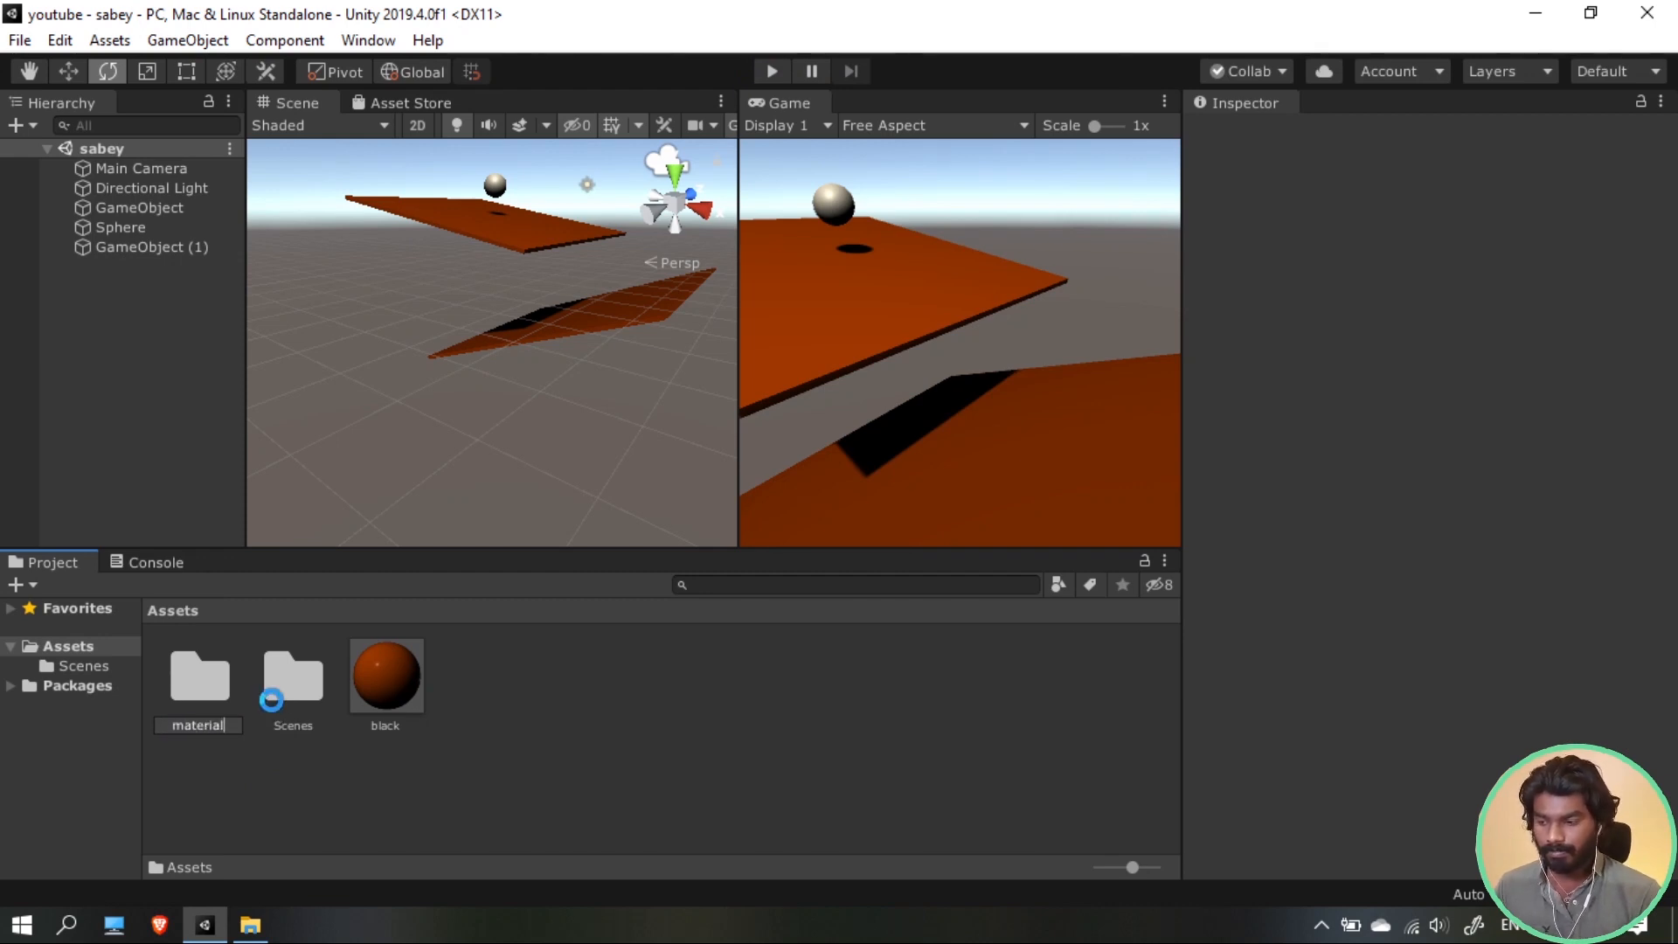
pyautogui.moveTo(405, 667); pyautogui.dragTo(220, 684)
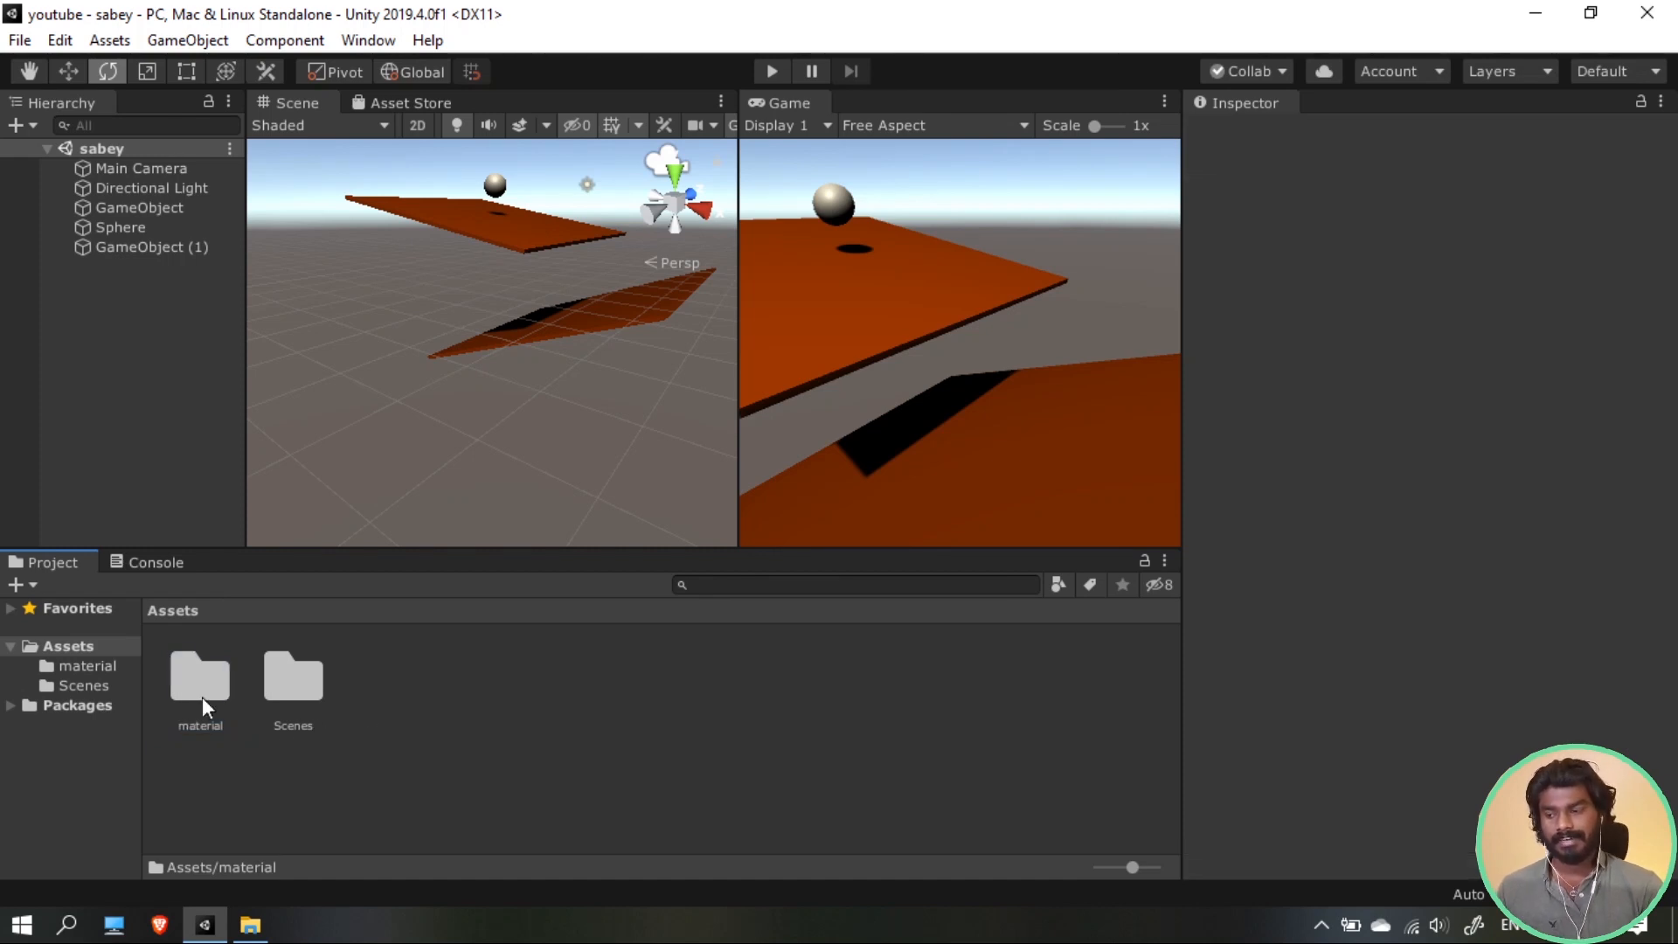
# Create another folder in Assets named scripts
pyautogui.click(289, 693)
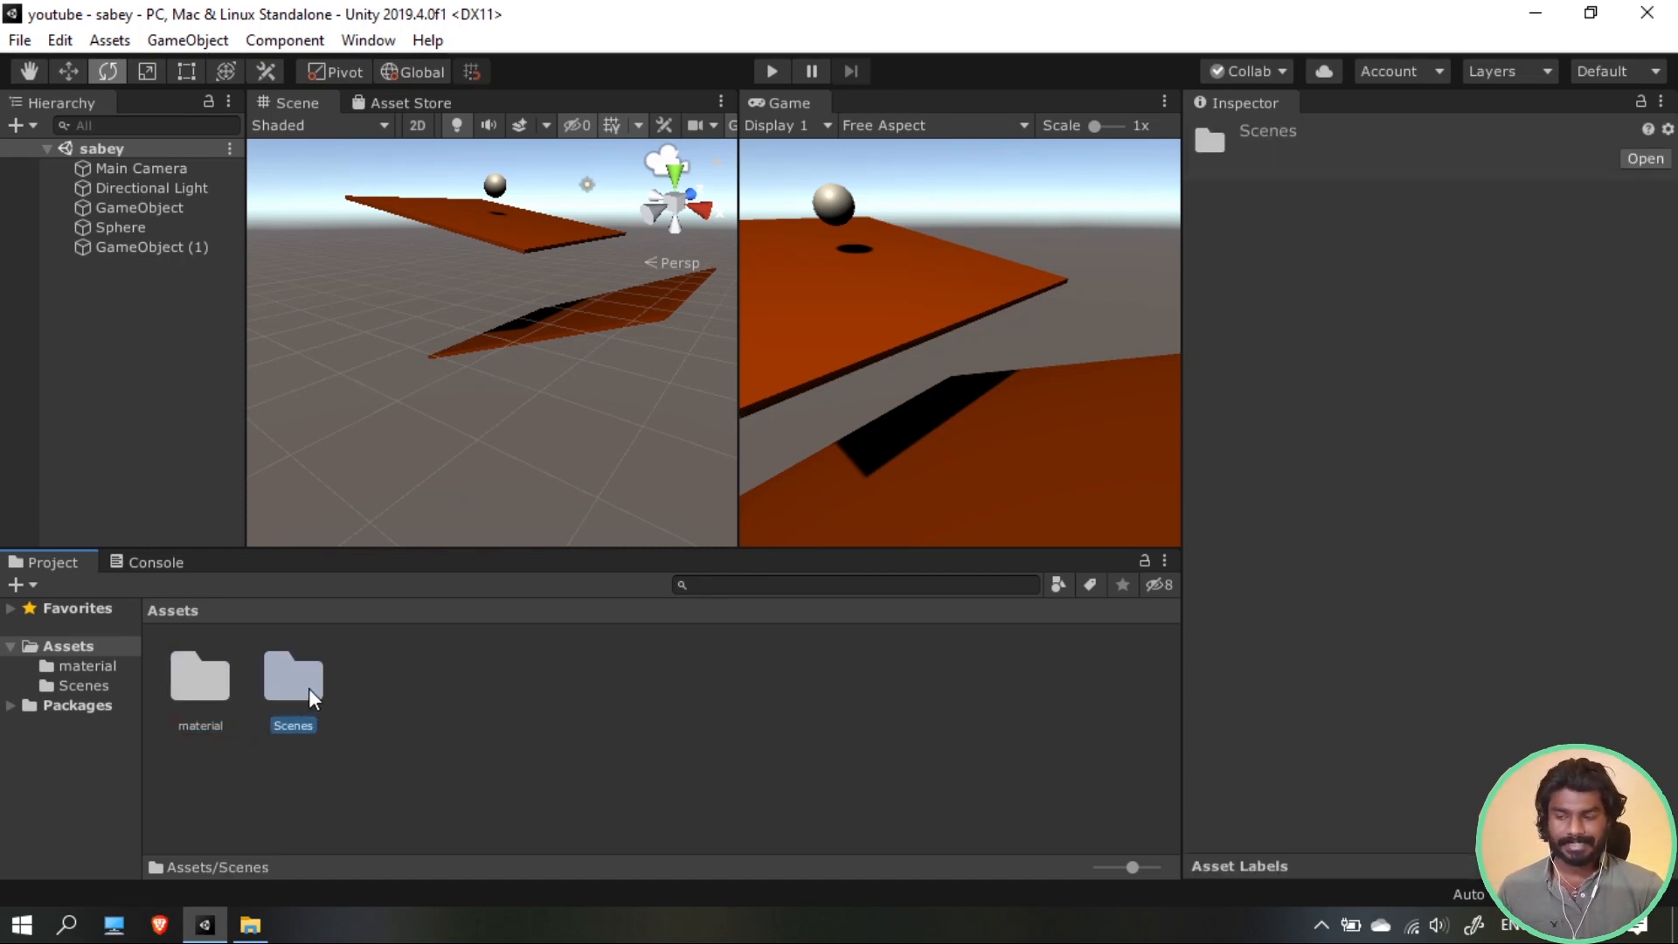
pyautogui.click(563, 706)
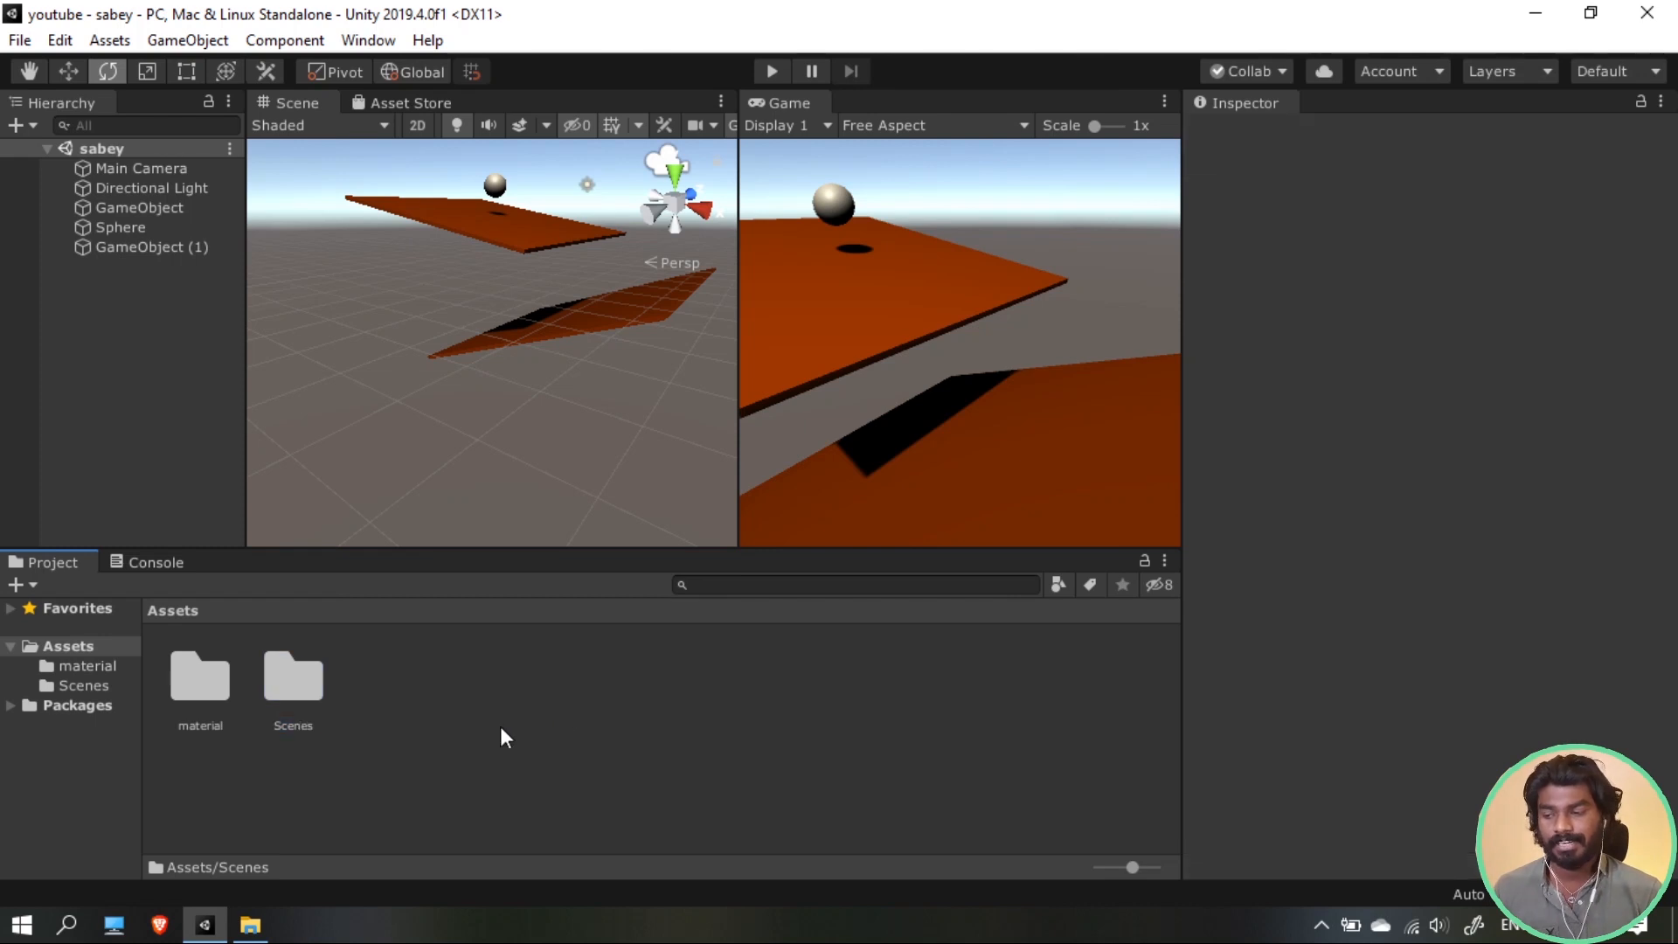
pyautogui.rightClick(469, 710)
pyautogui.moveTo(742, 111)
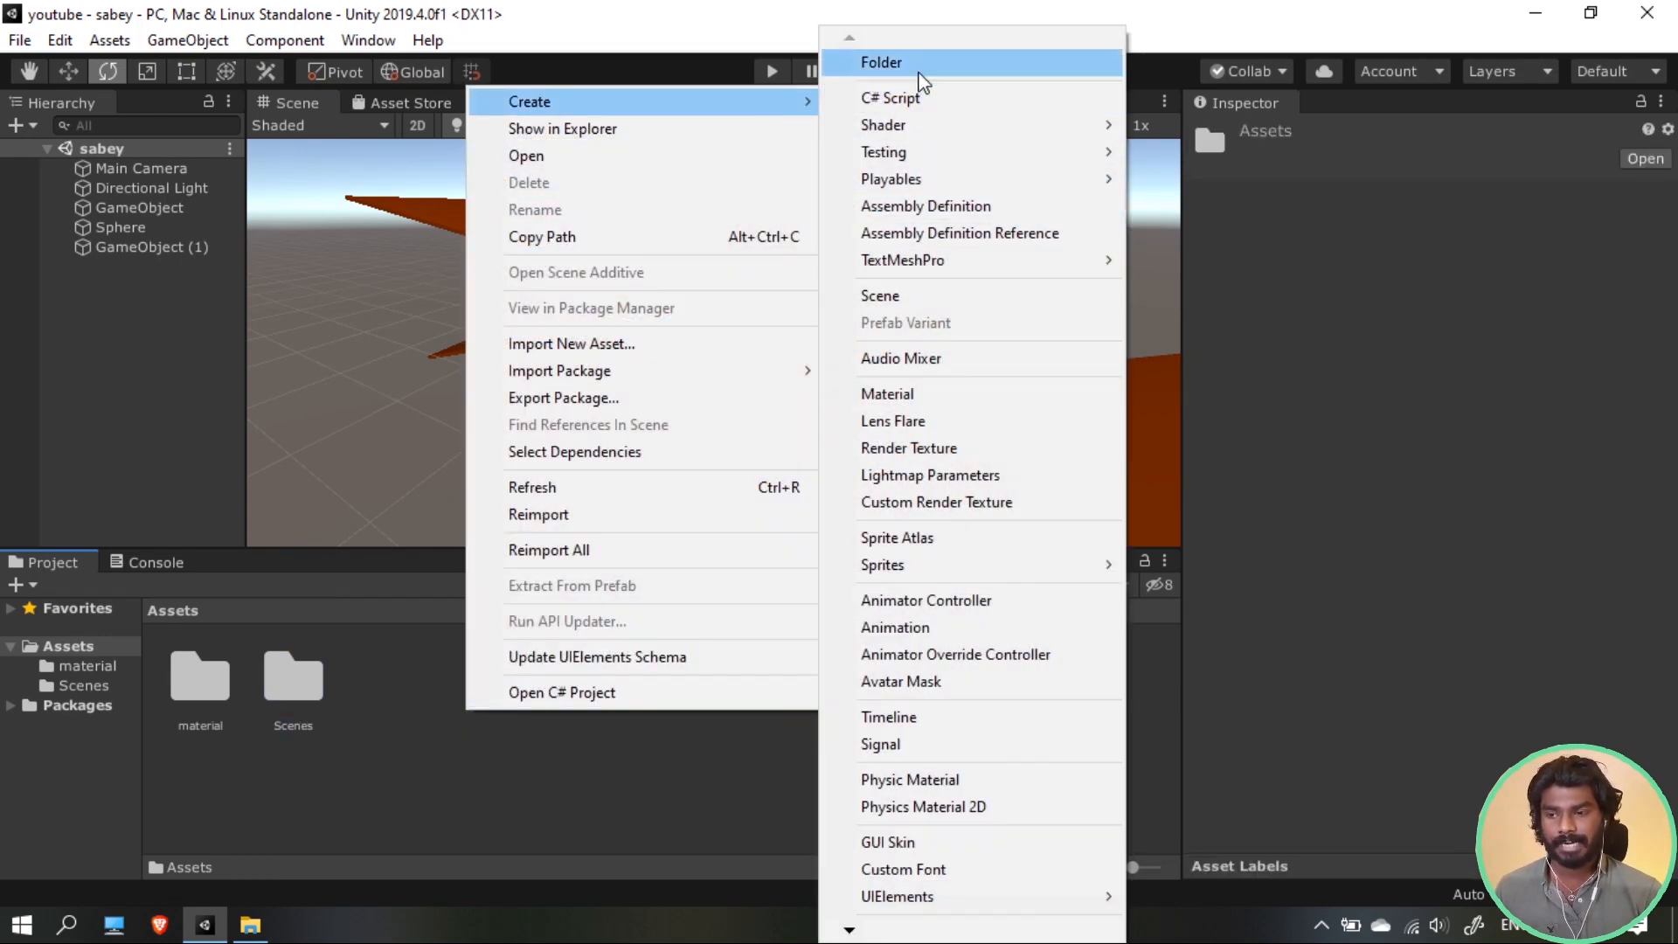
pyautogui.click(864, 60)
pyautogui.write('scripts')
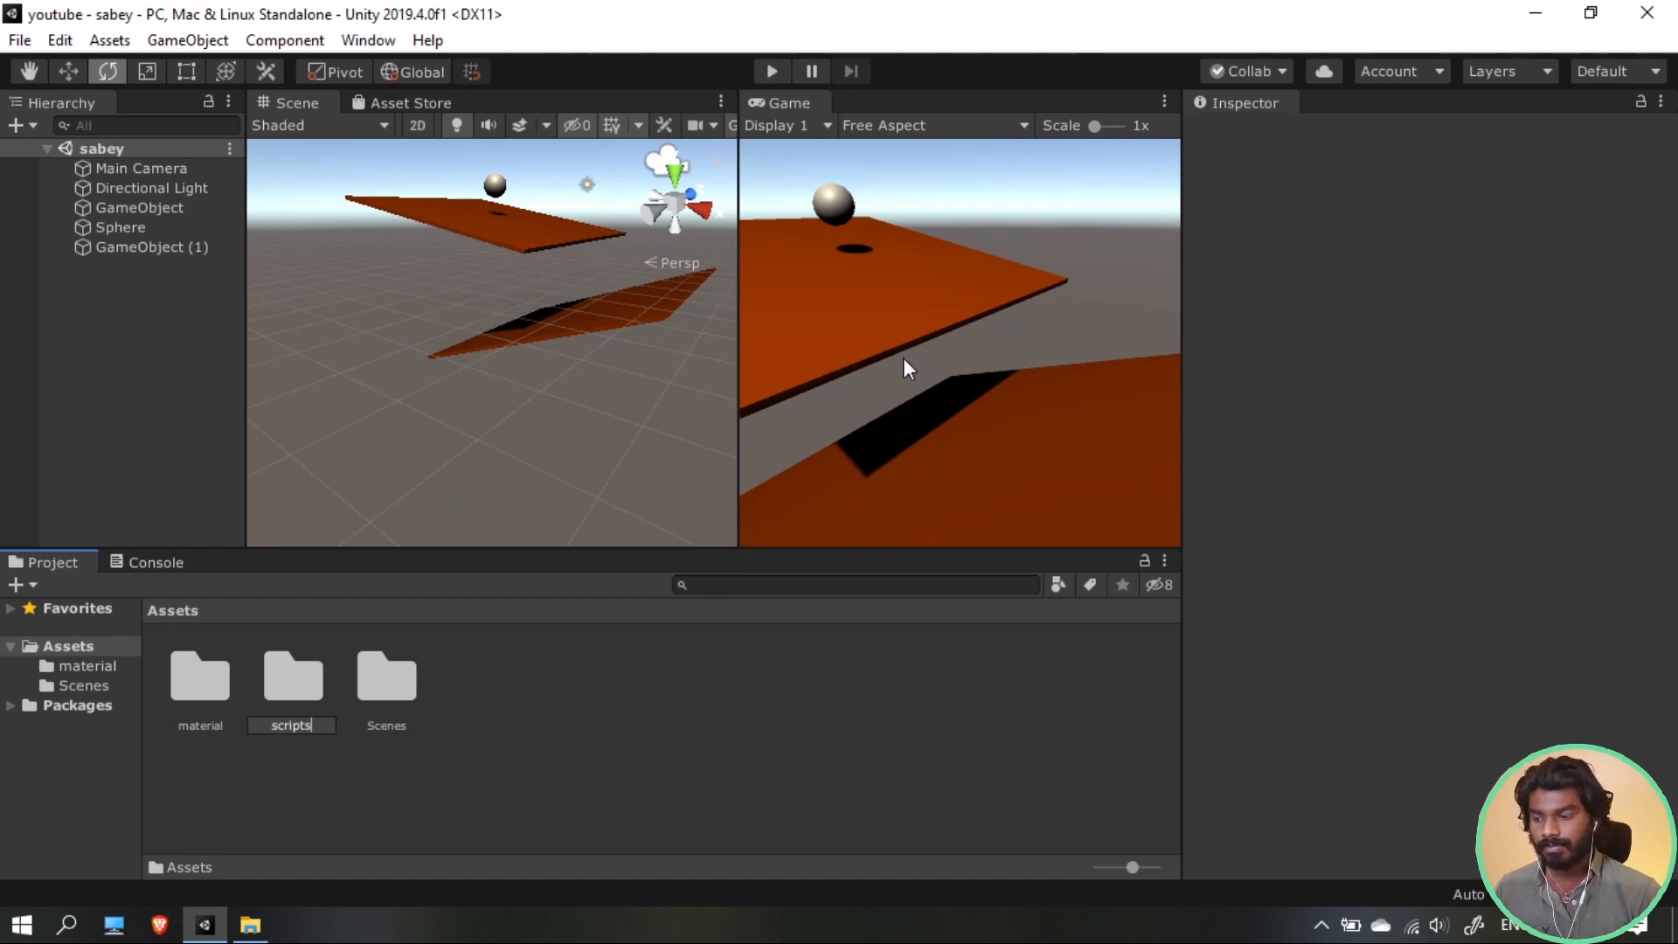
pyautogui.press('Return')
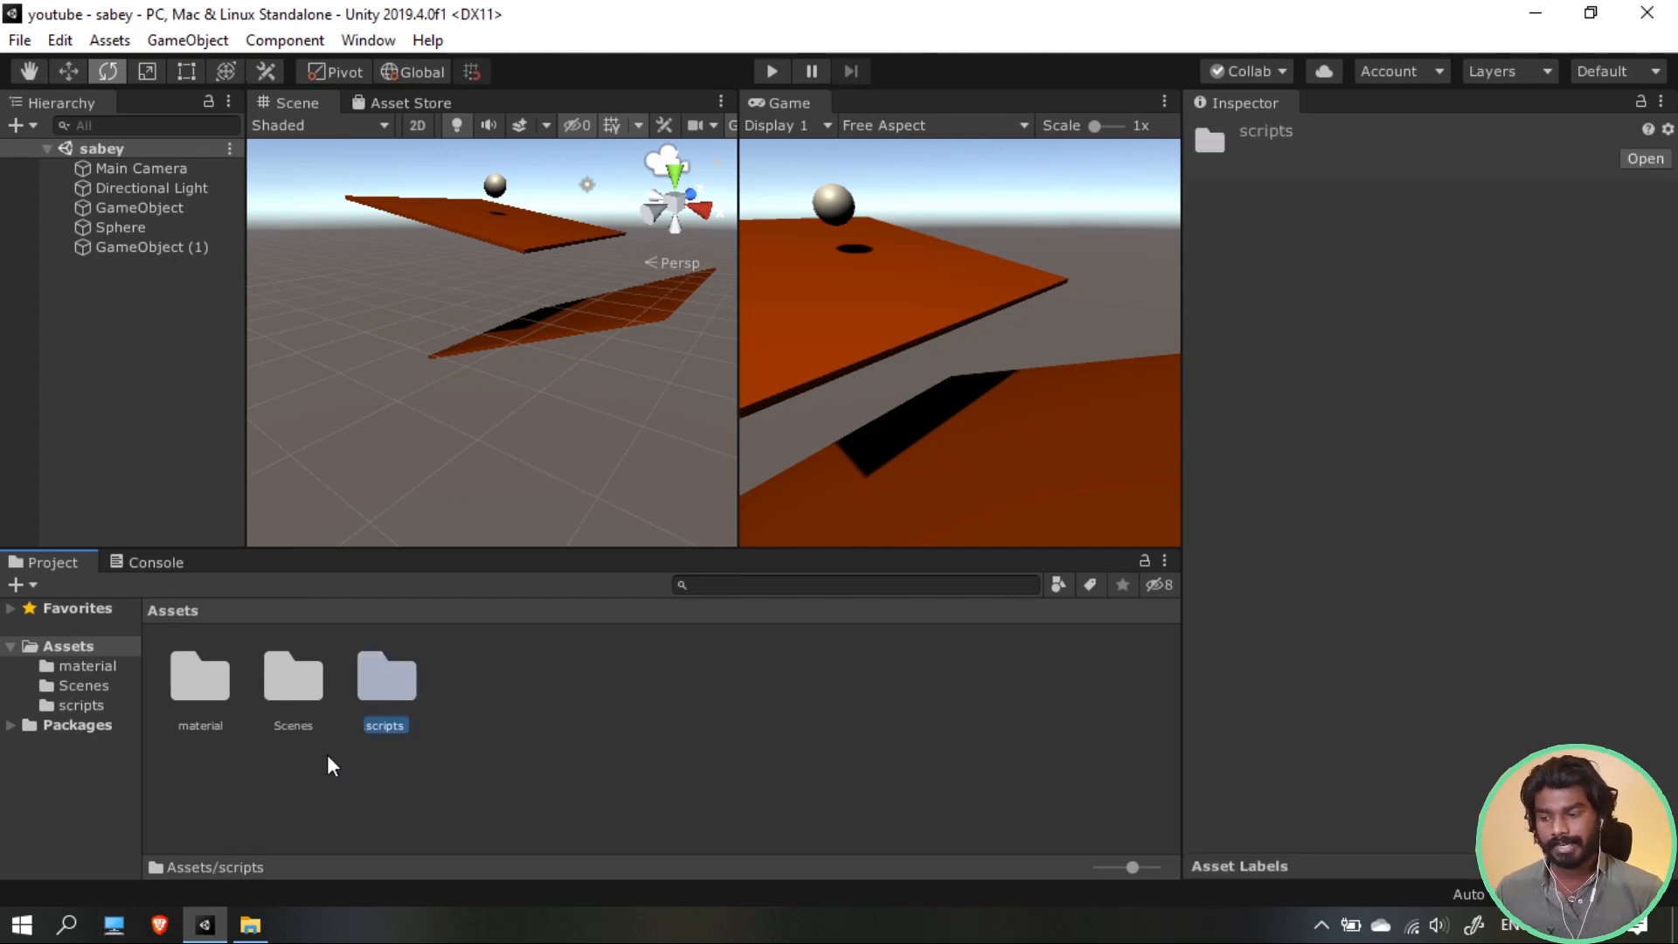
# Create a C# script named tutorial inside the scripts folder
pyautogui.doubleClick(386, 672)
pyautogui.rightClick(386, 721)
pyautogui.moveTo(576, 120)
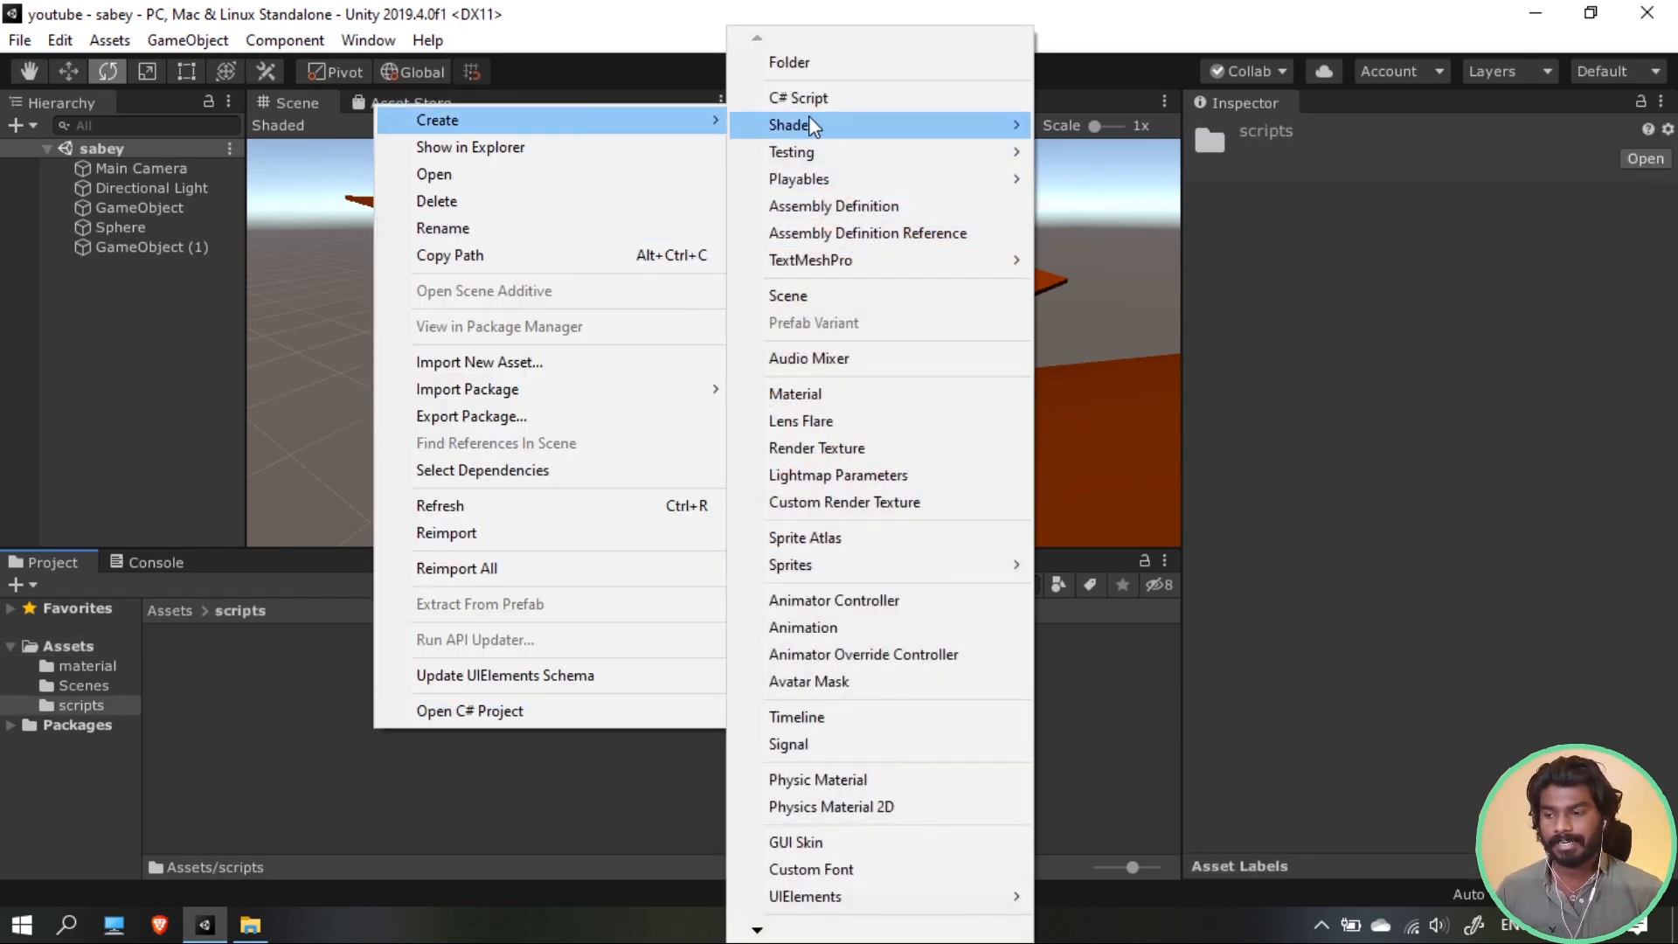
pyautogui.click(844, 96)
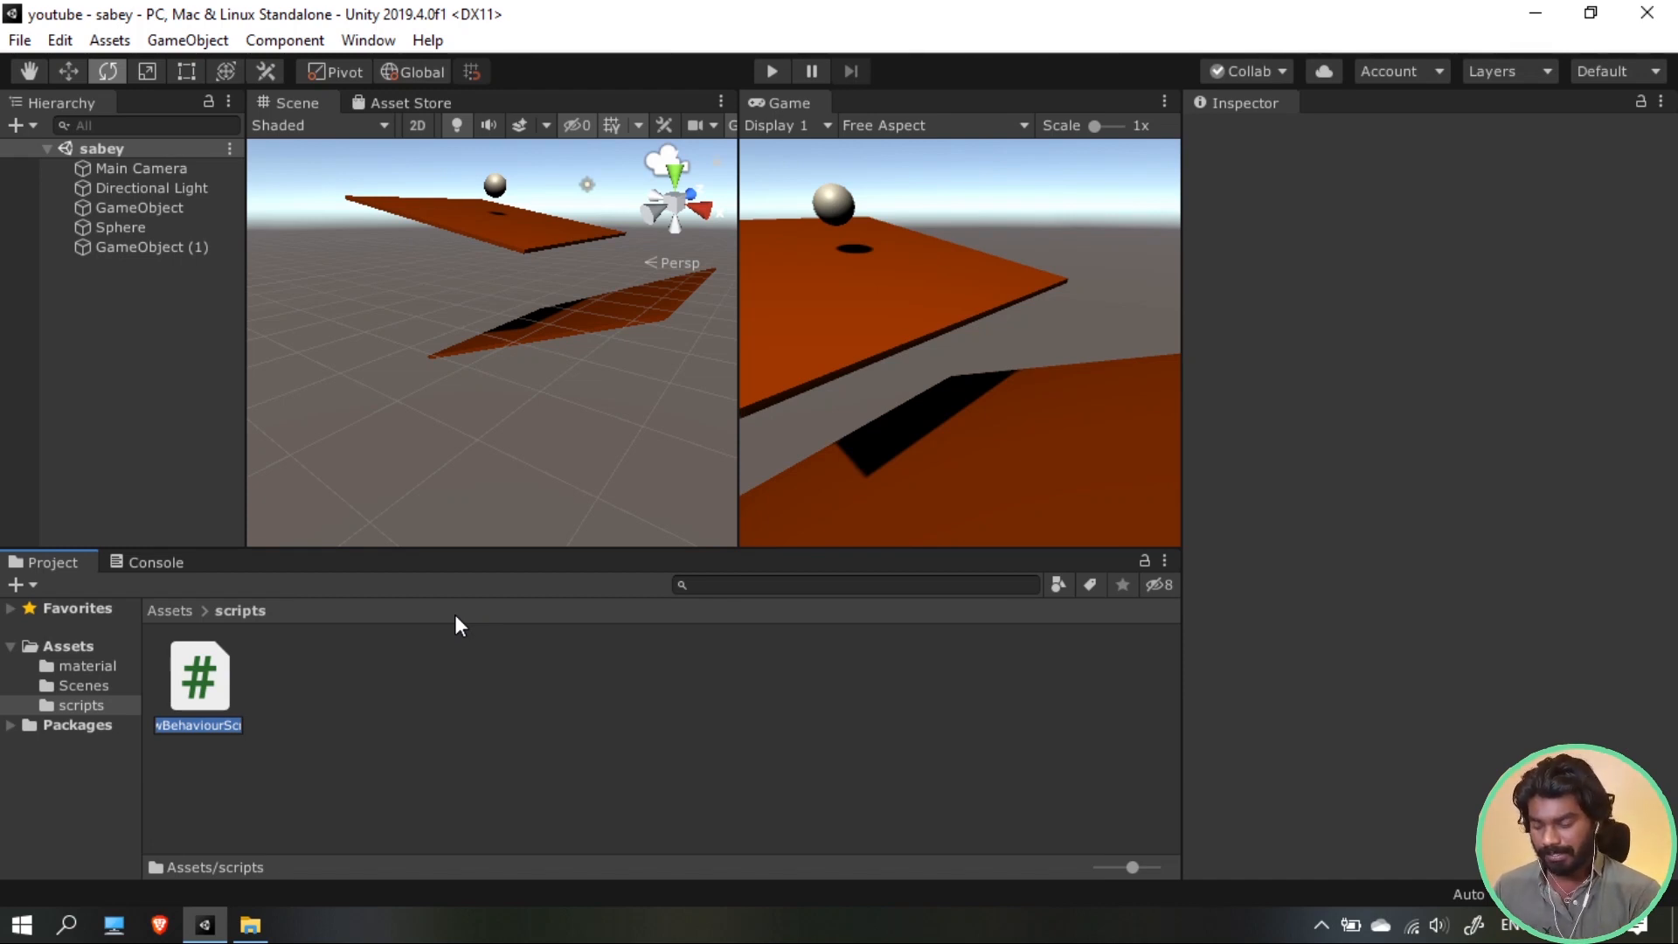
pyautogui.write('tutori')
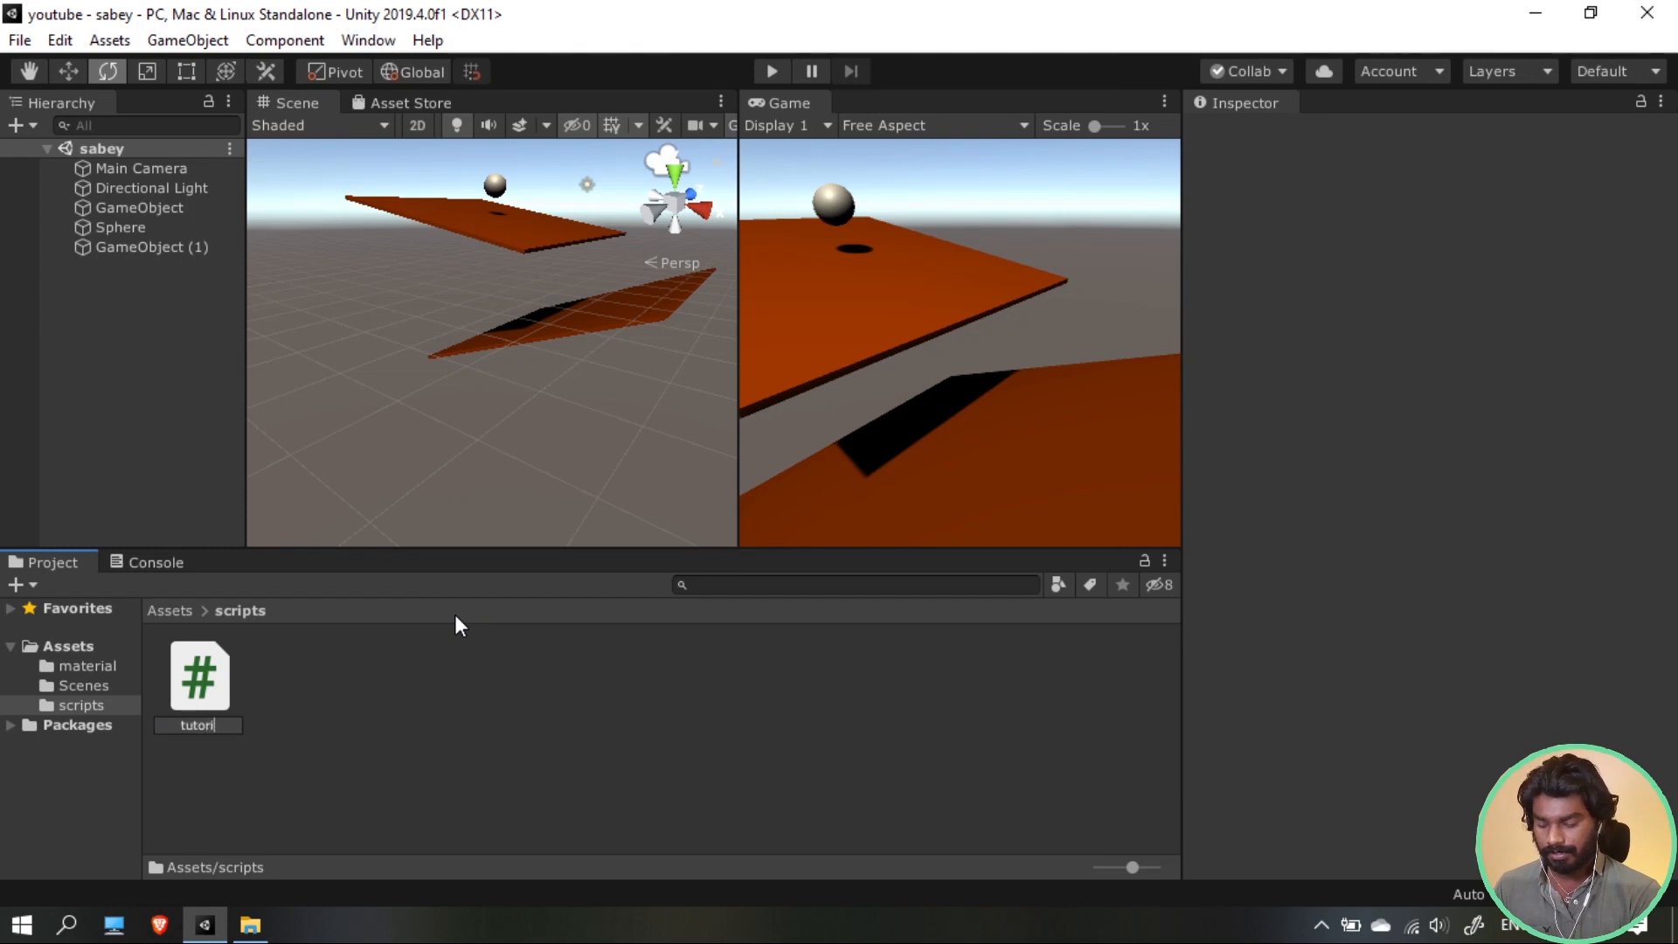
pyautogui.write('all')
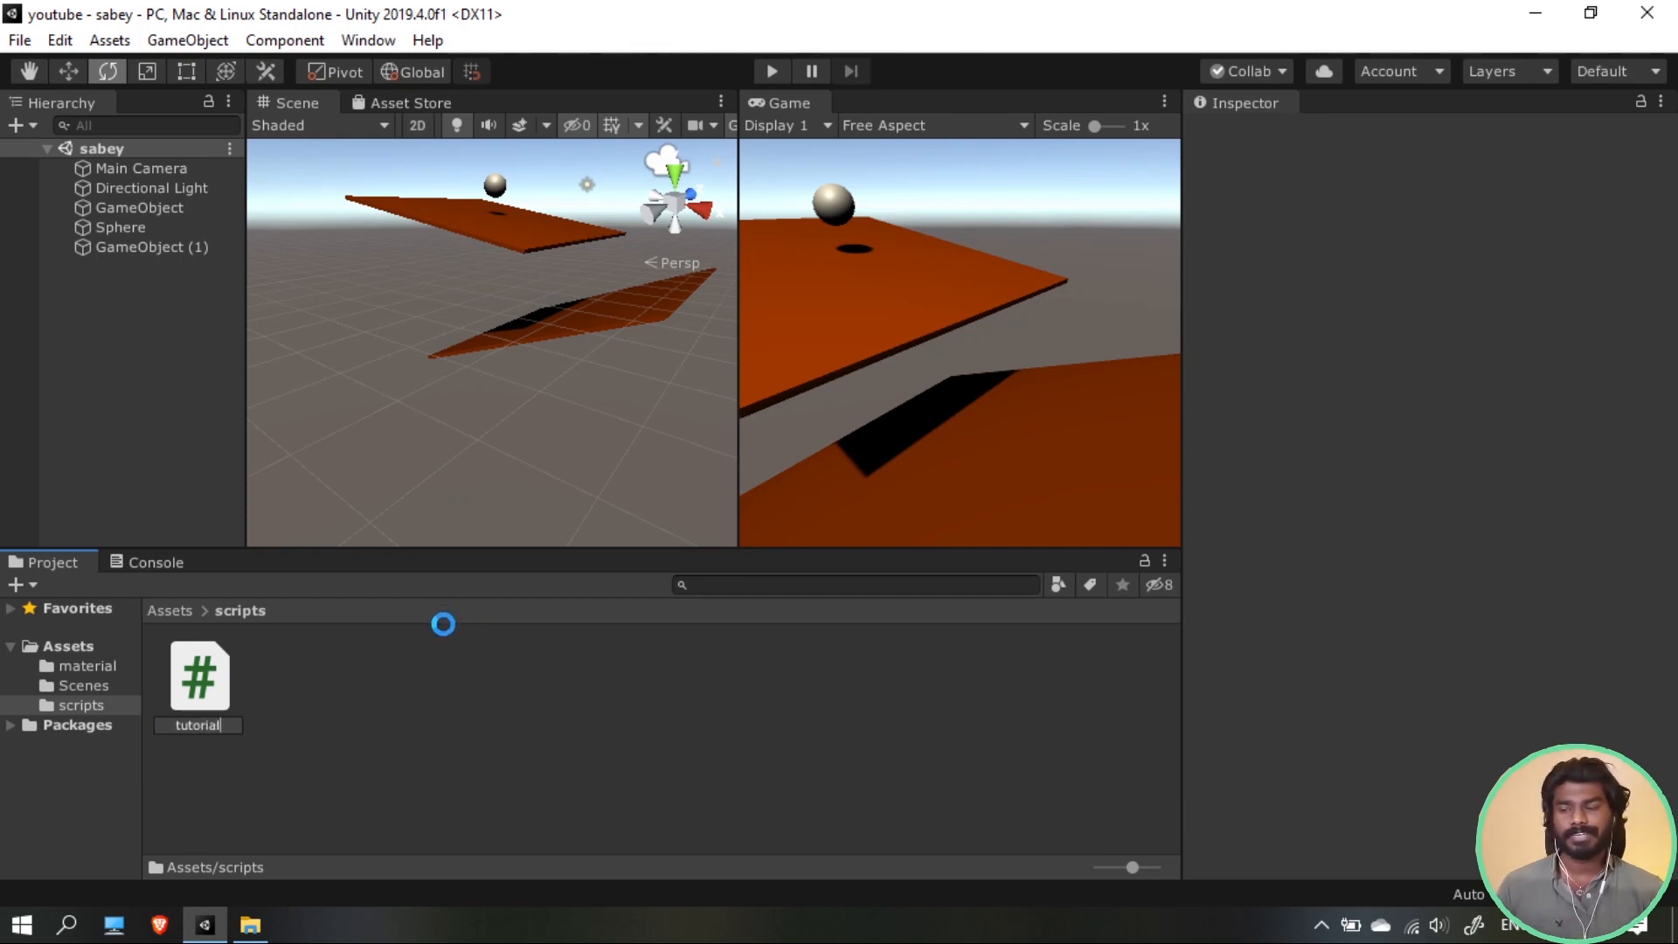
pyautogui.press('Return')
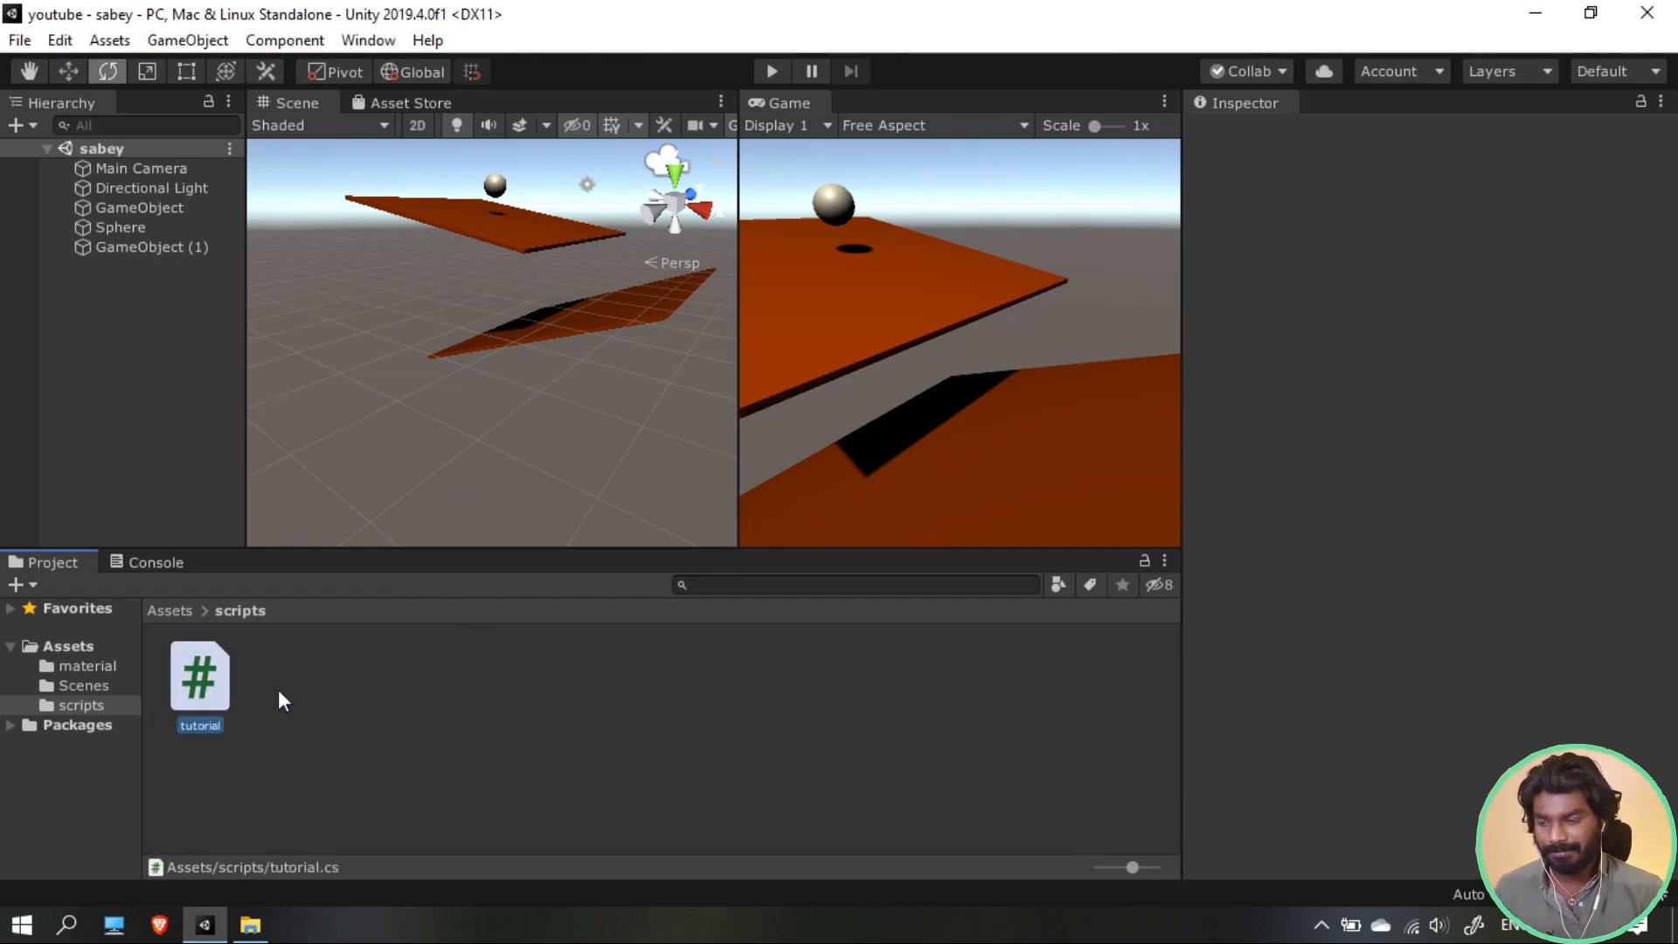
# Open the tutorial script in Visual Studio Code to view its template code, and return to Unity
pyautogui.doubleClick(200, 678)
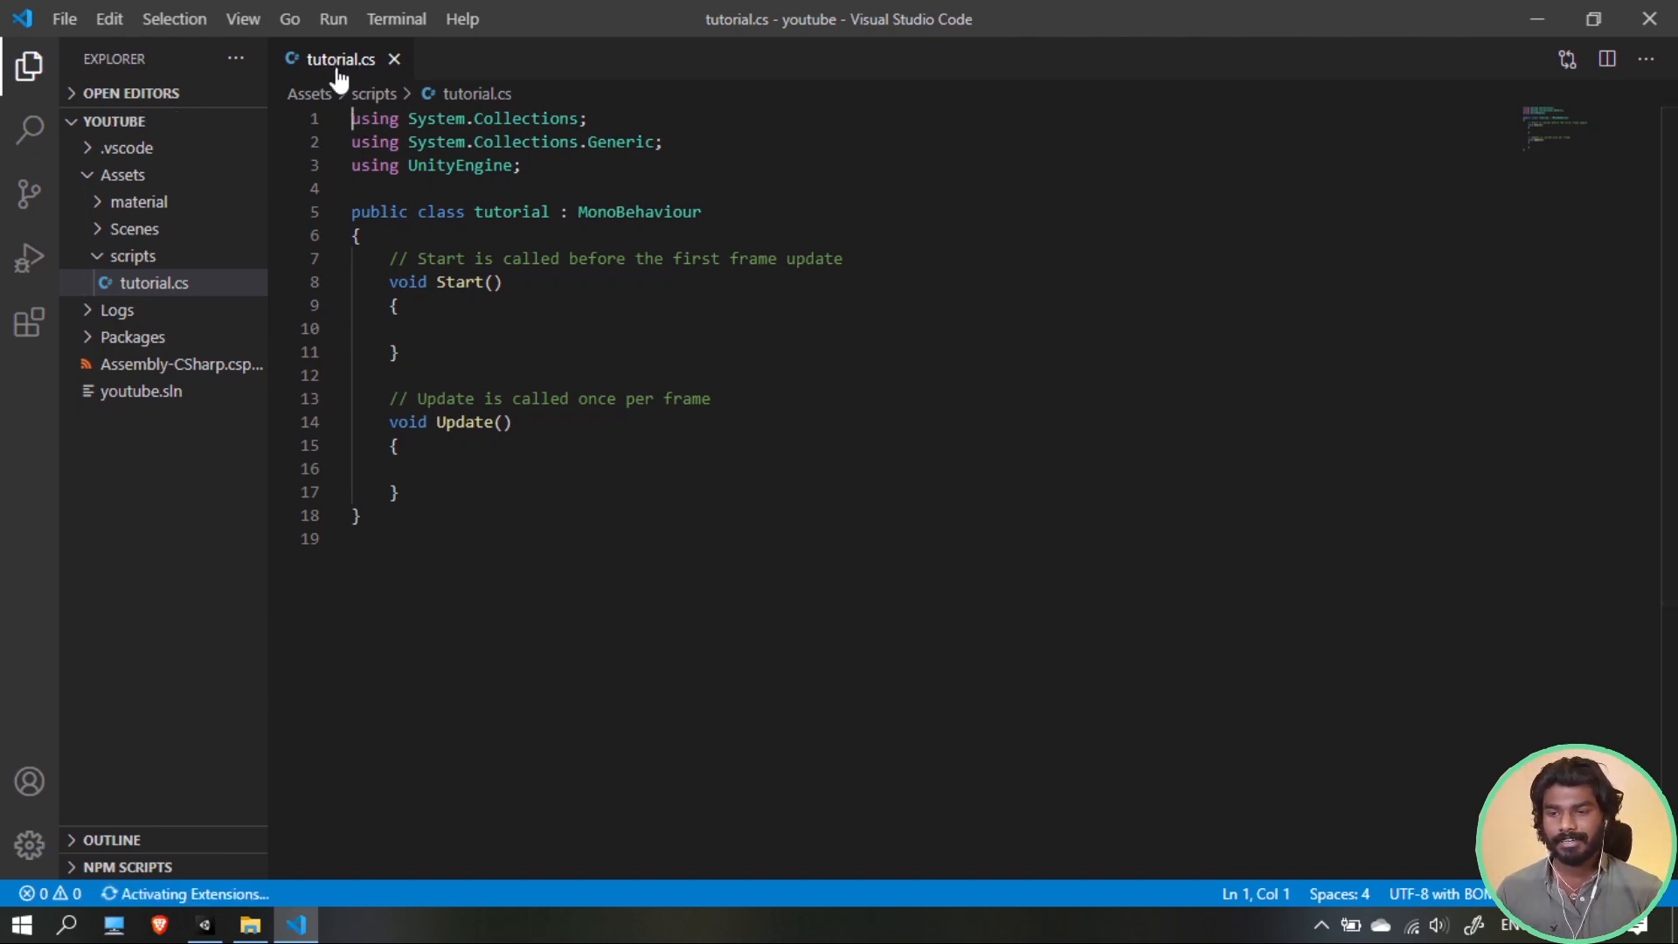
pyautogui.click(1538, 14)
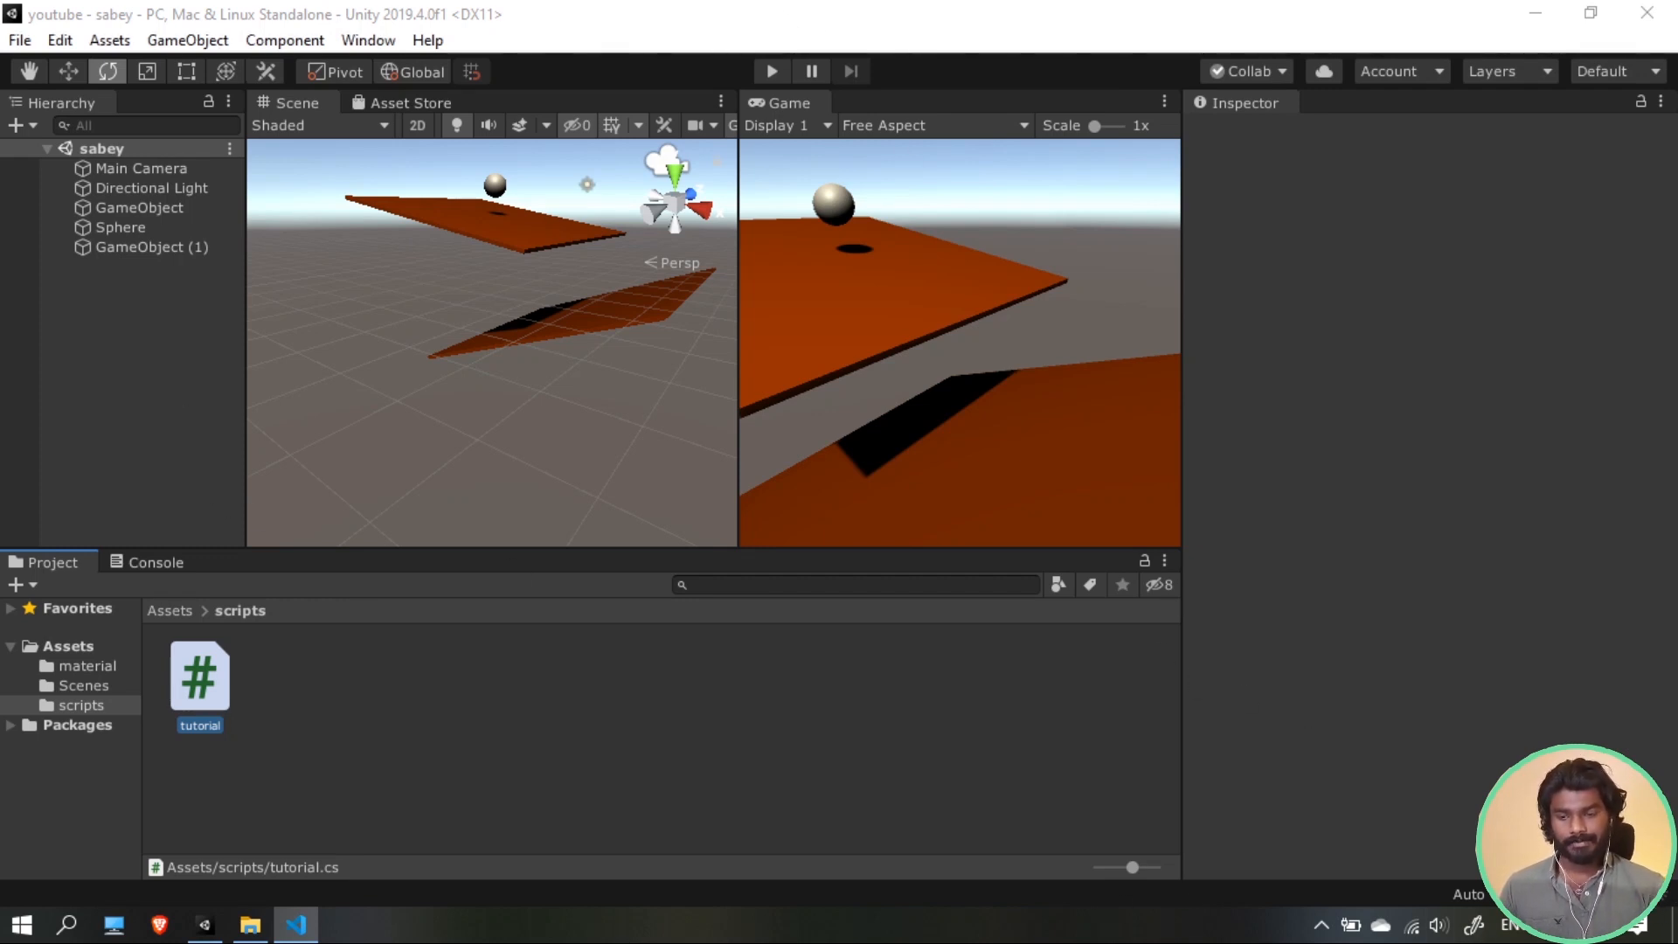
pyautogui.hotkey('alt', 'Tab')
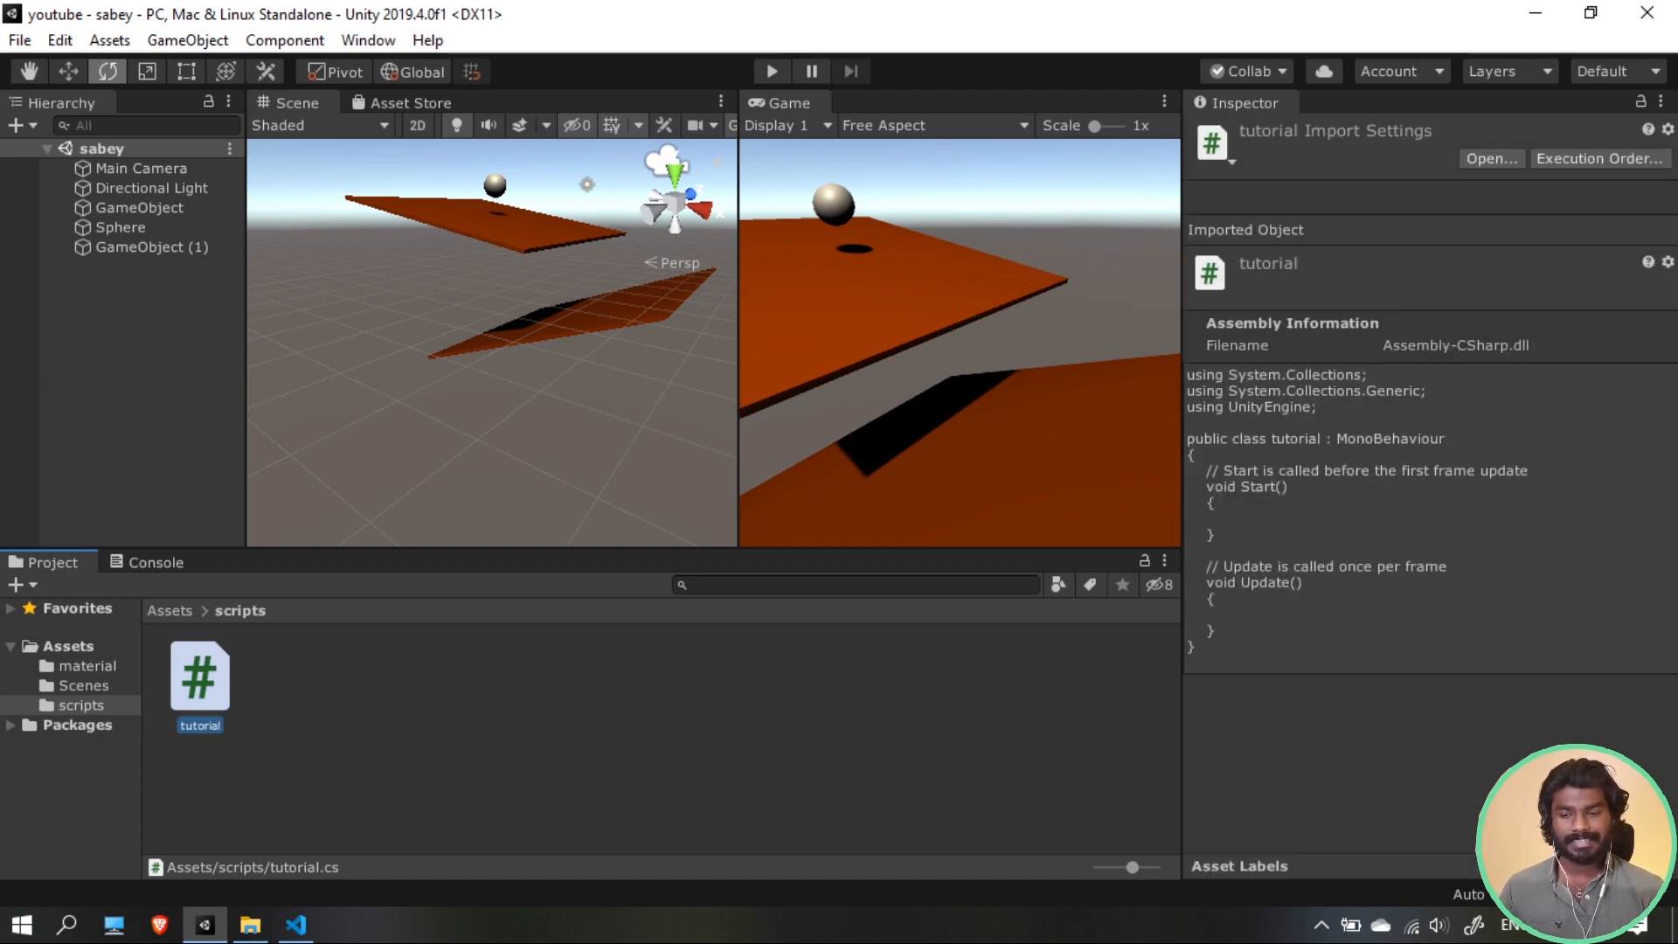
# Attach the tutorial script to the Sphere as a component and save the scene
pyautogui.doubleClick(155, 229)
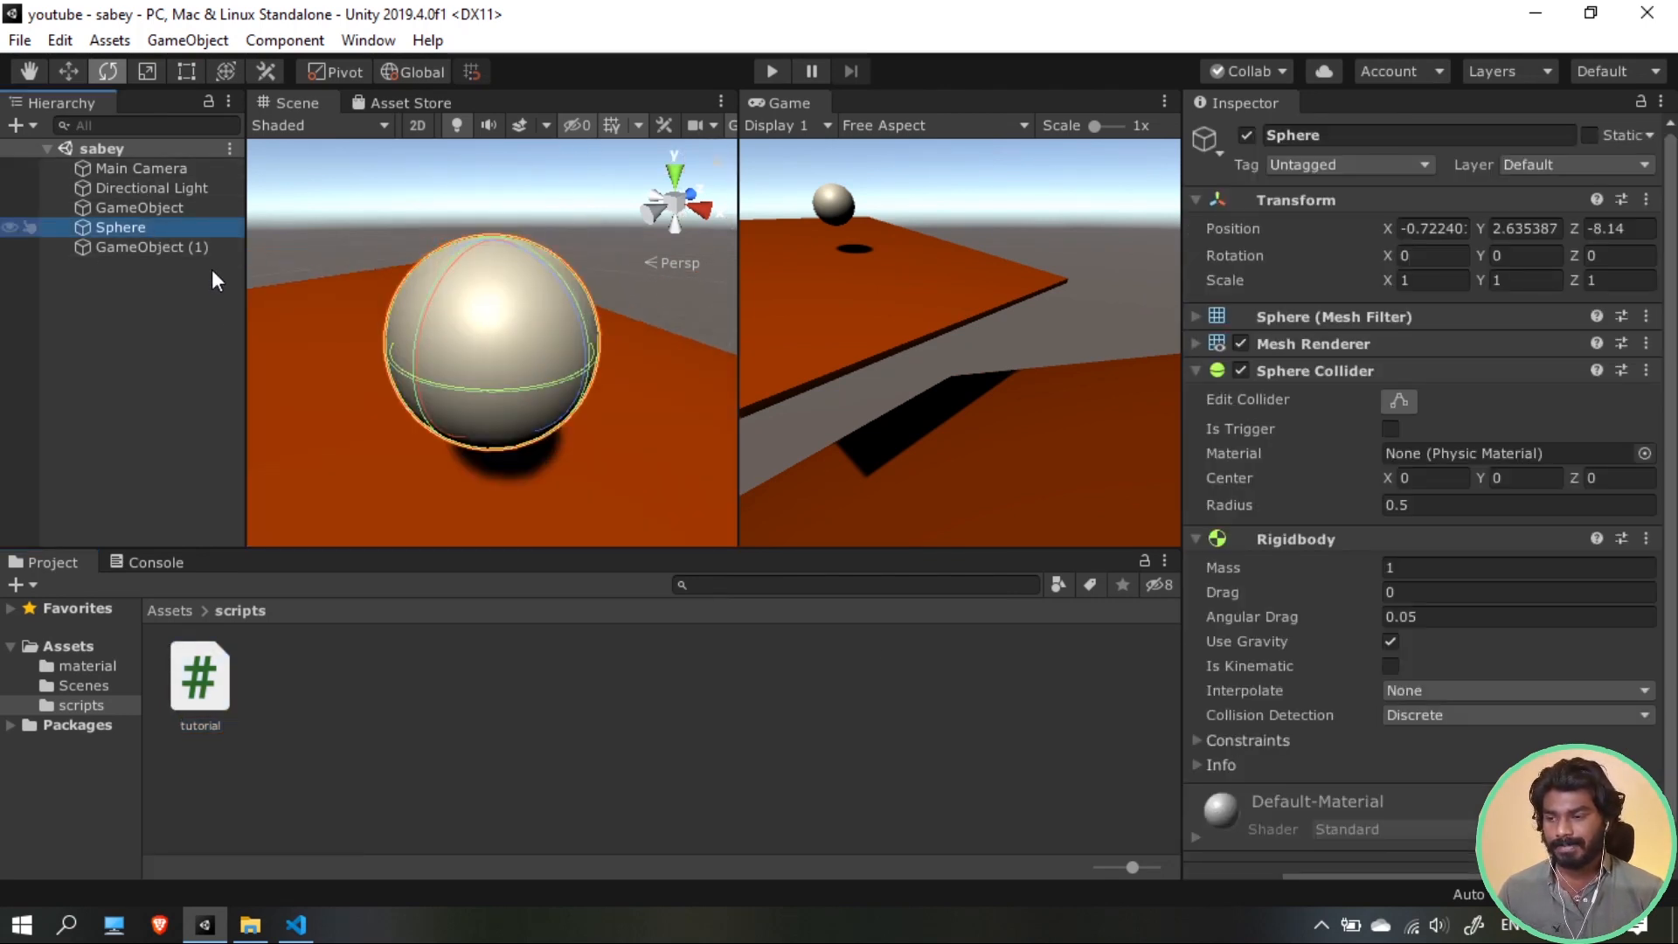
pyautogui.scroll(-1, 1434, 700)
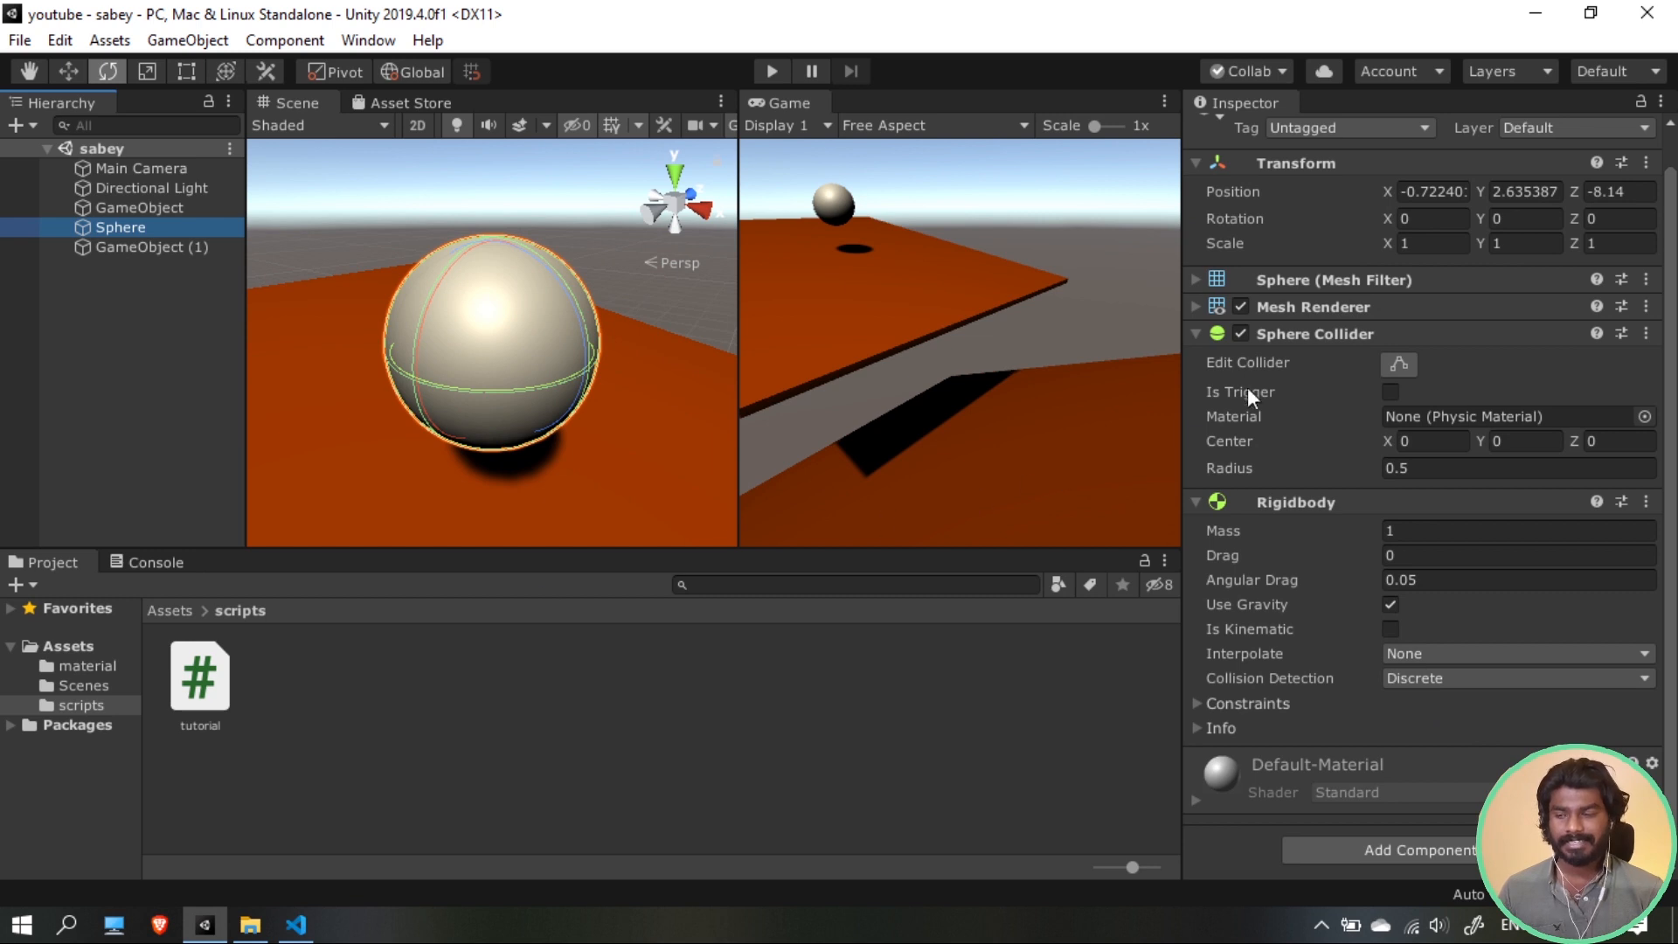
pyautogui.click(1196, 335)
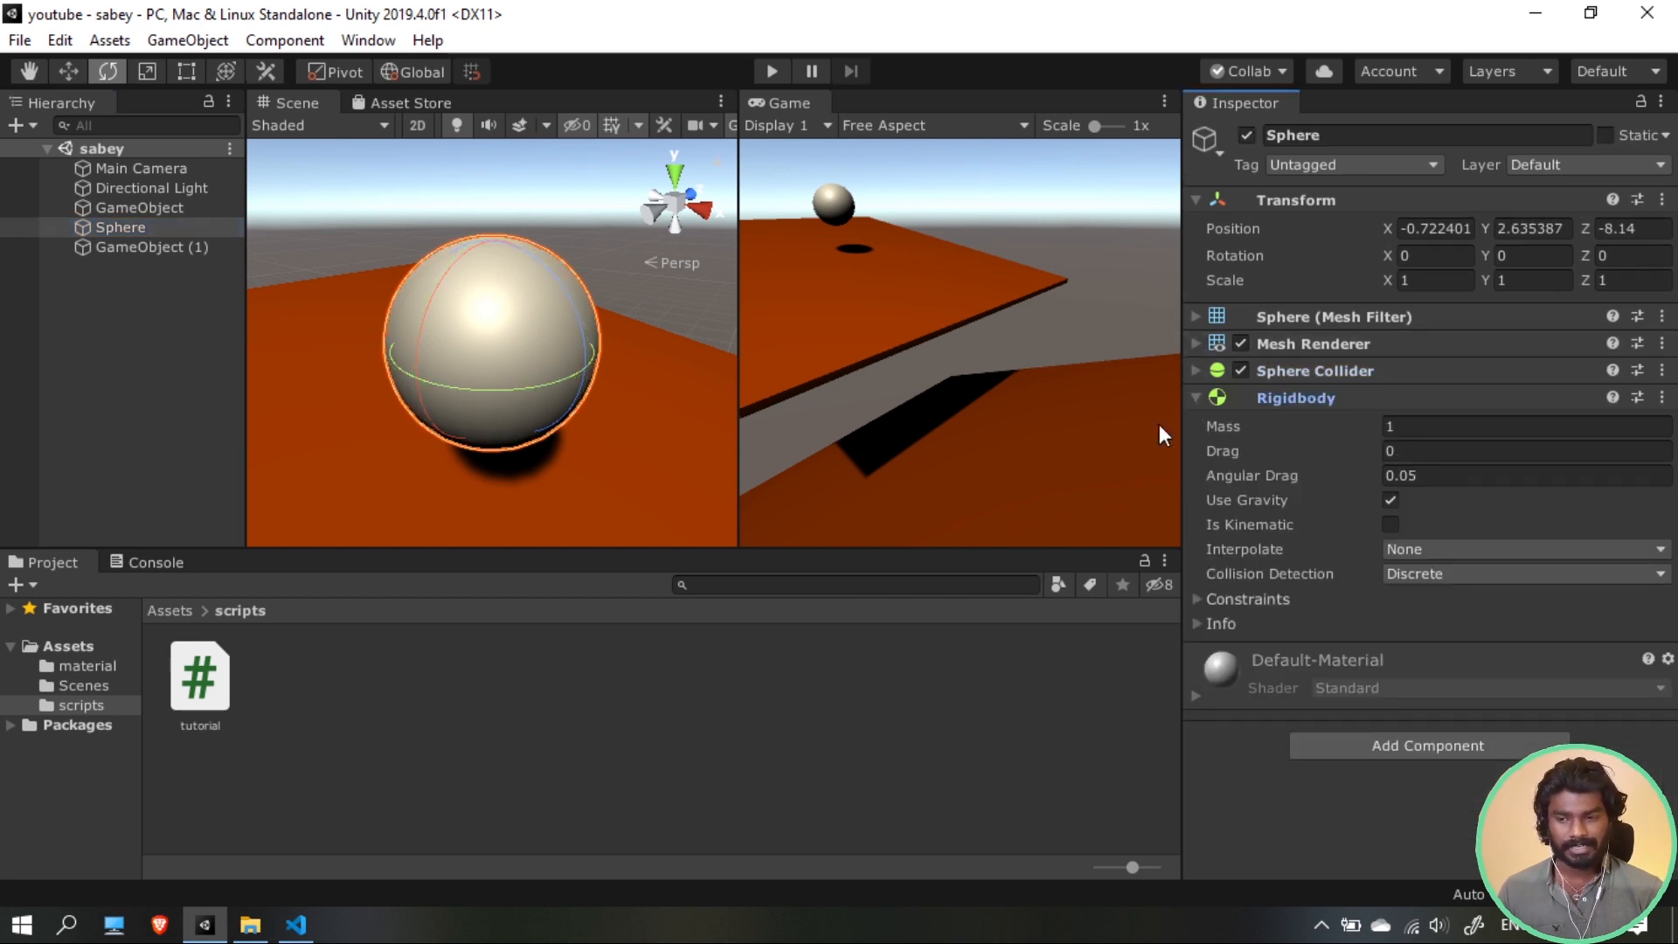
pyautogui.click(1195, 398)
pyautogui.moveTo(200, 680); pyautogui.dragTo(1419, 672)
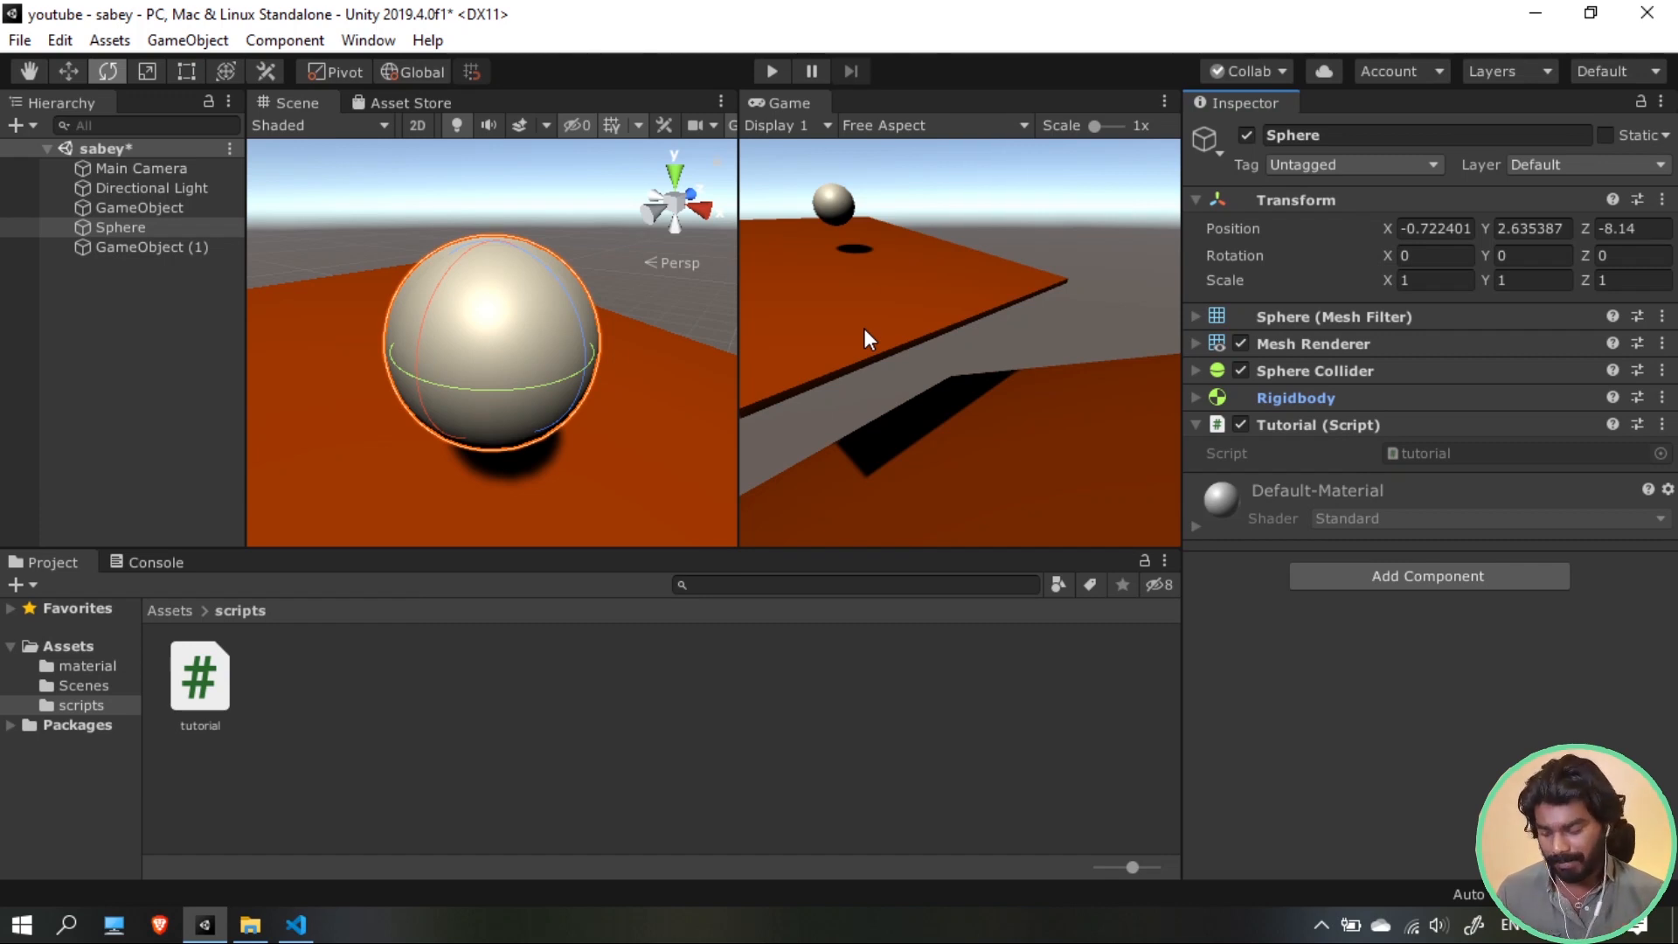
pyautogui.hotkey('ctrl', 's')
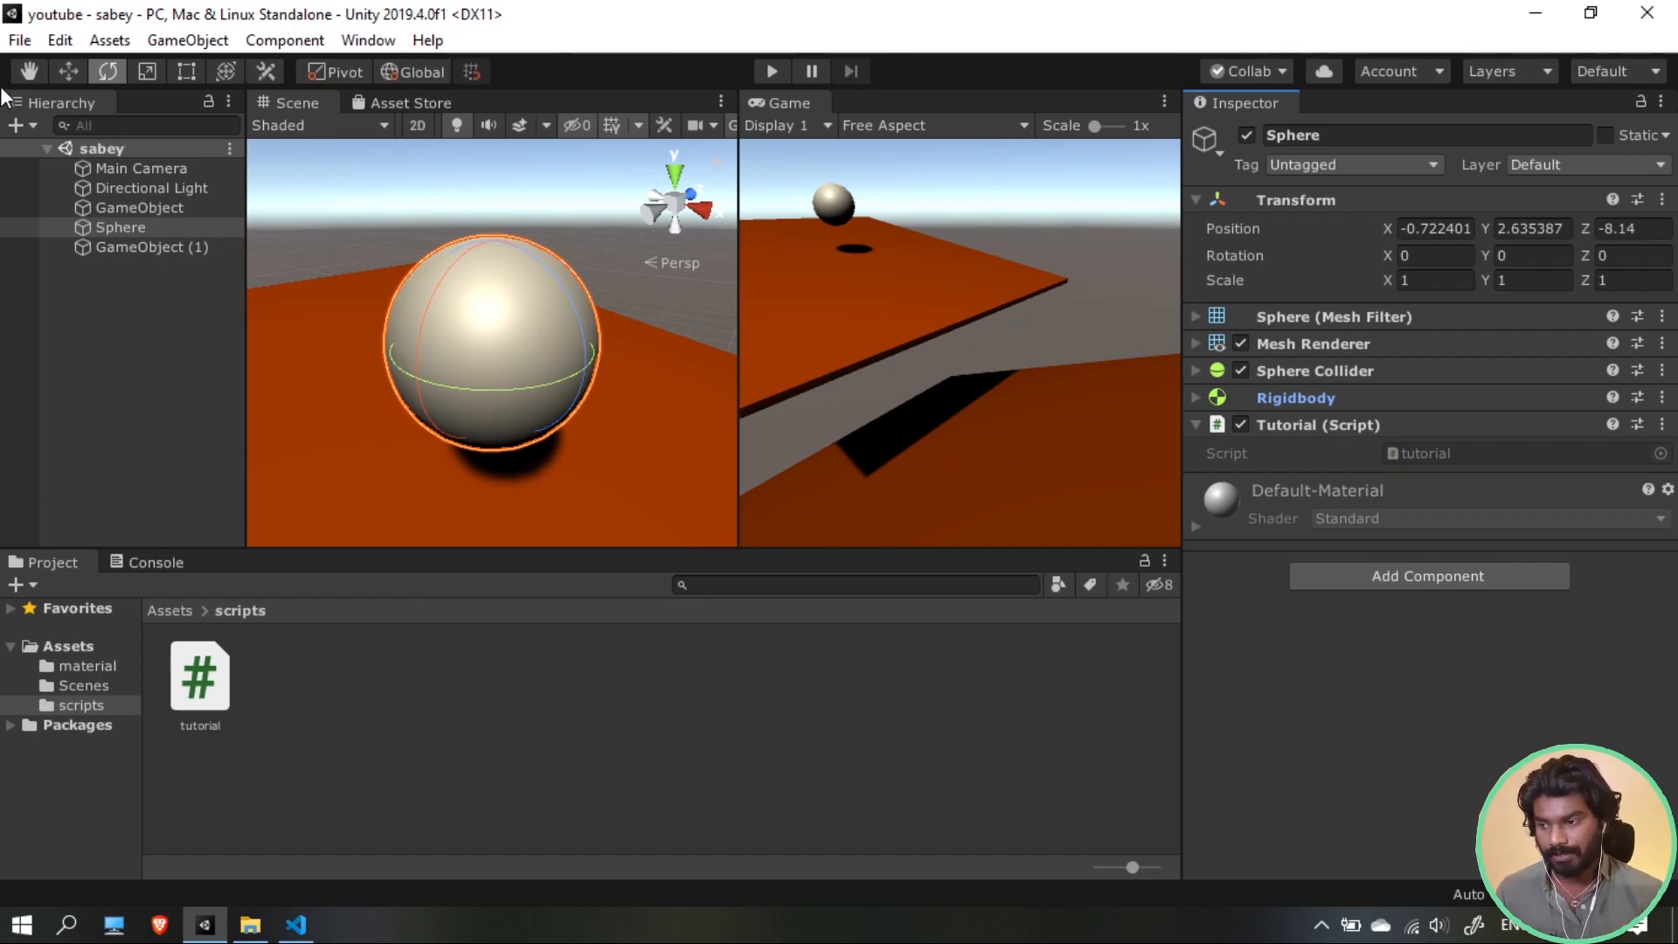
# Switch to Visual Studio Code, clearing its notifications, and review the Start comment and the Update method in tutorial.cs
pyautogui.click(310, 930)
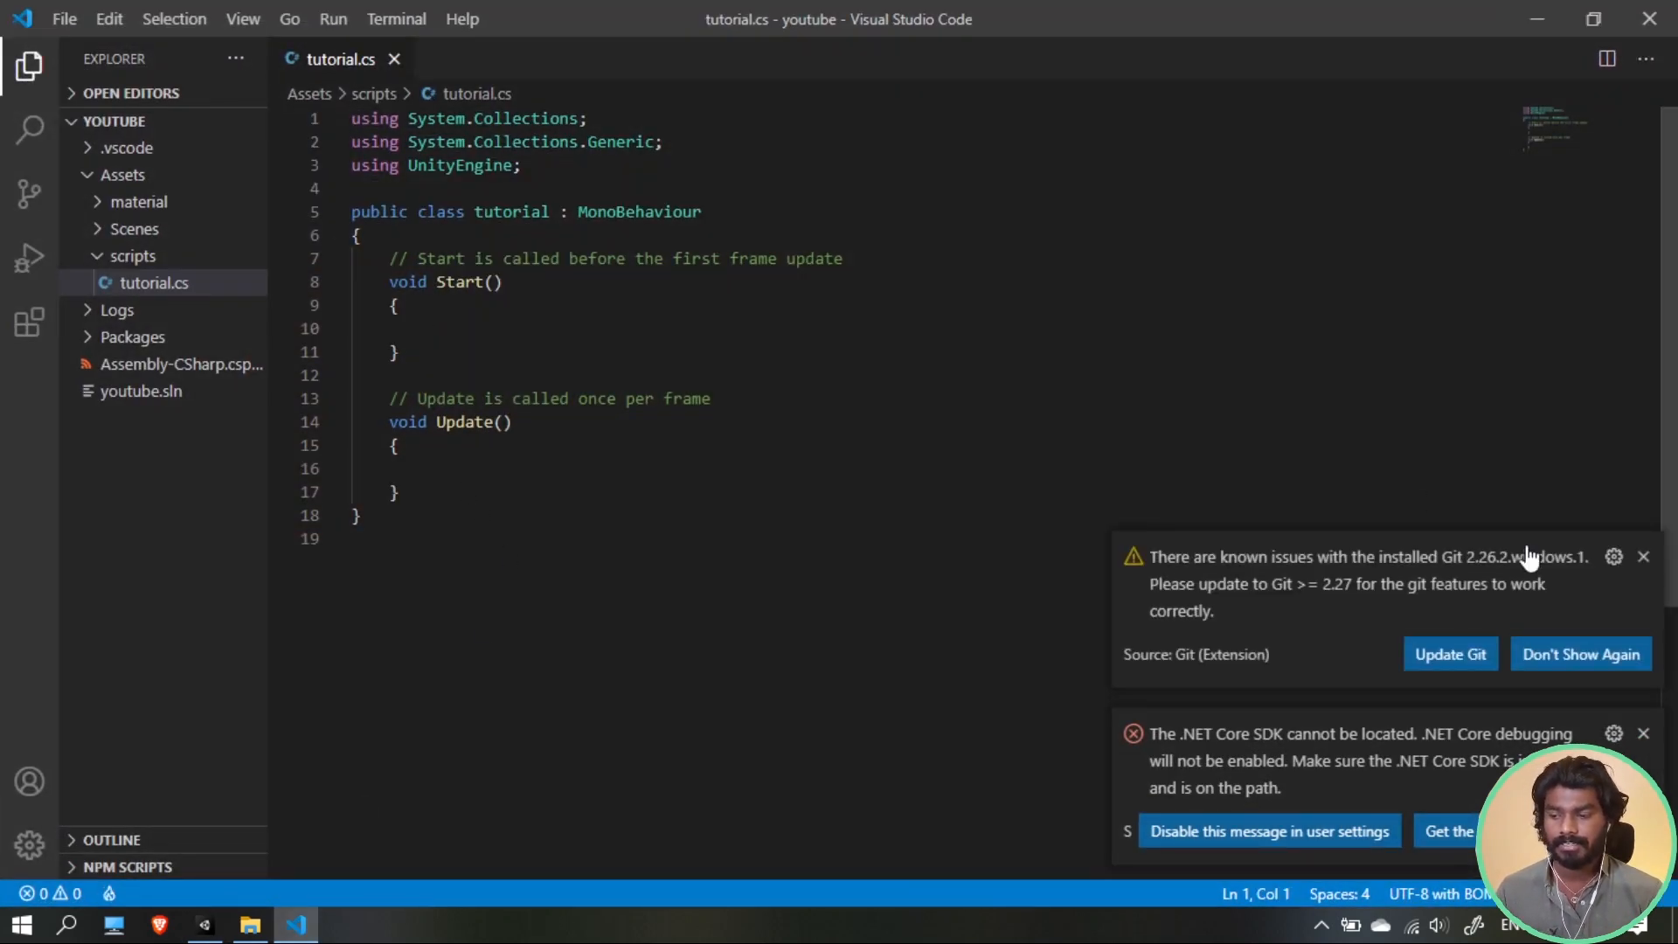
pyautogui.click(1642, 556)
pyautogui.click(1643, 733)
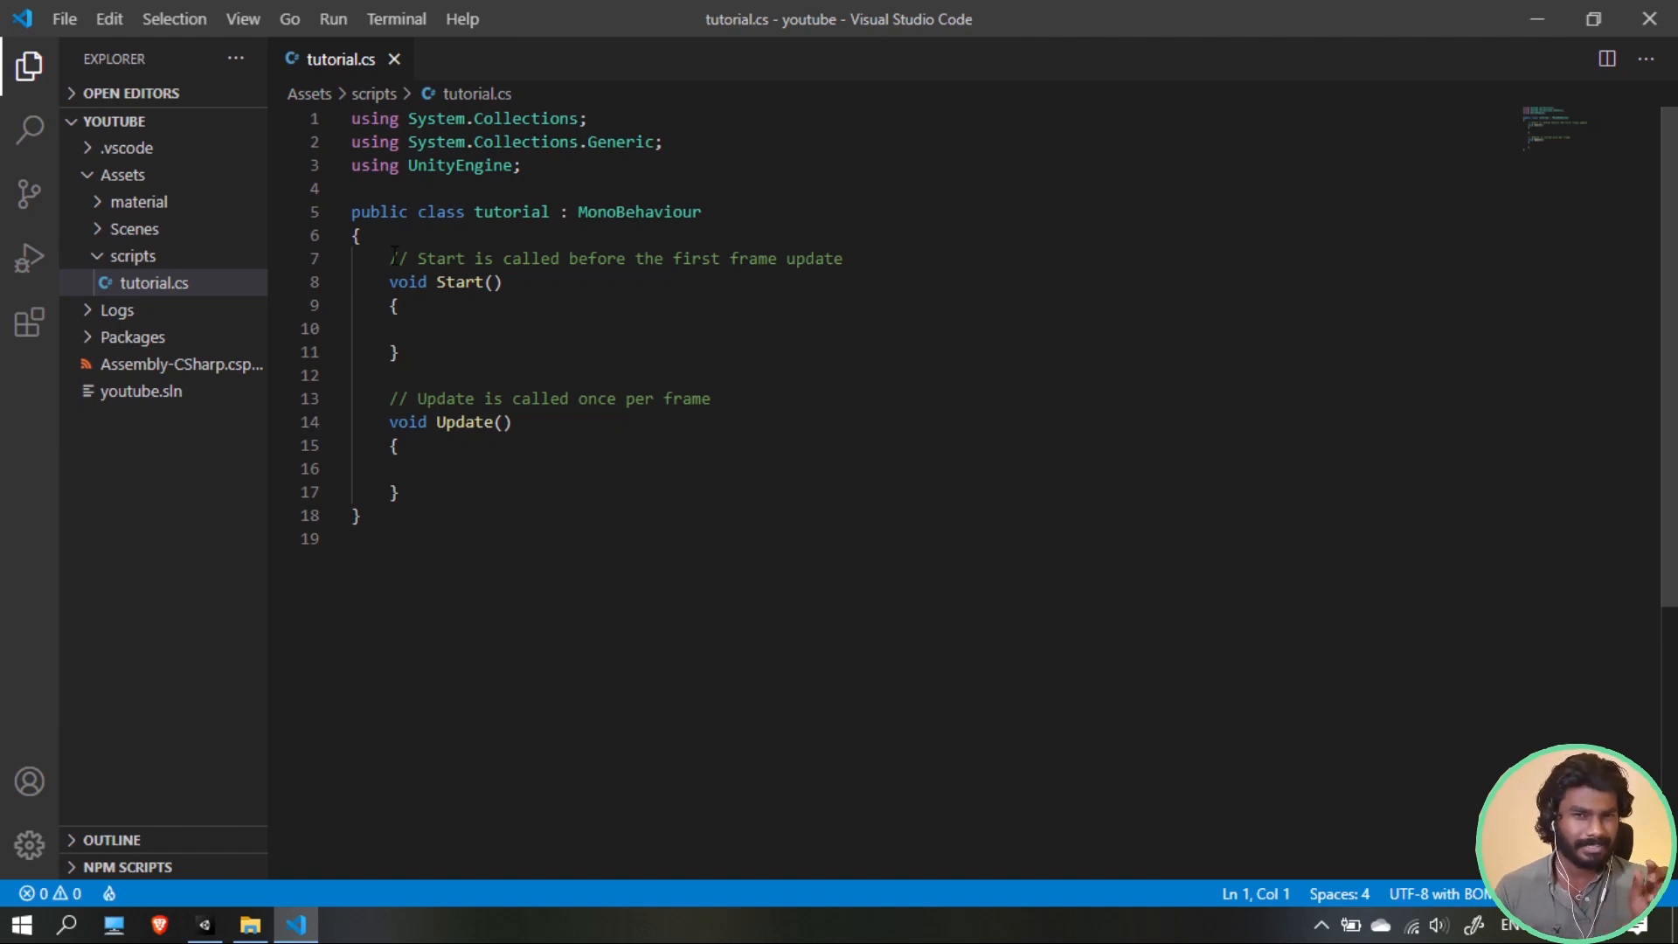
pyautogui.moveTo(397, 258); pyautogui.dragTo(847, 260)
pyautogui.click(797, 259)
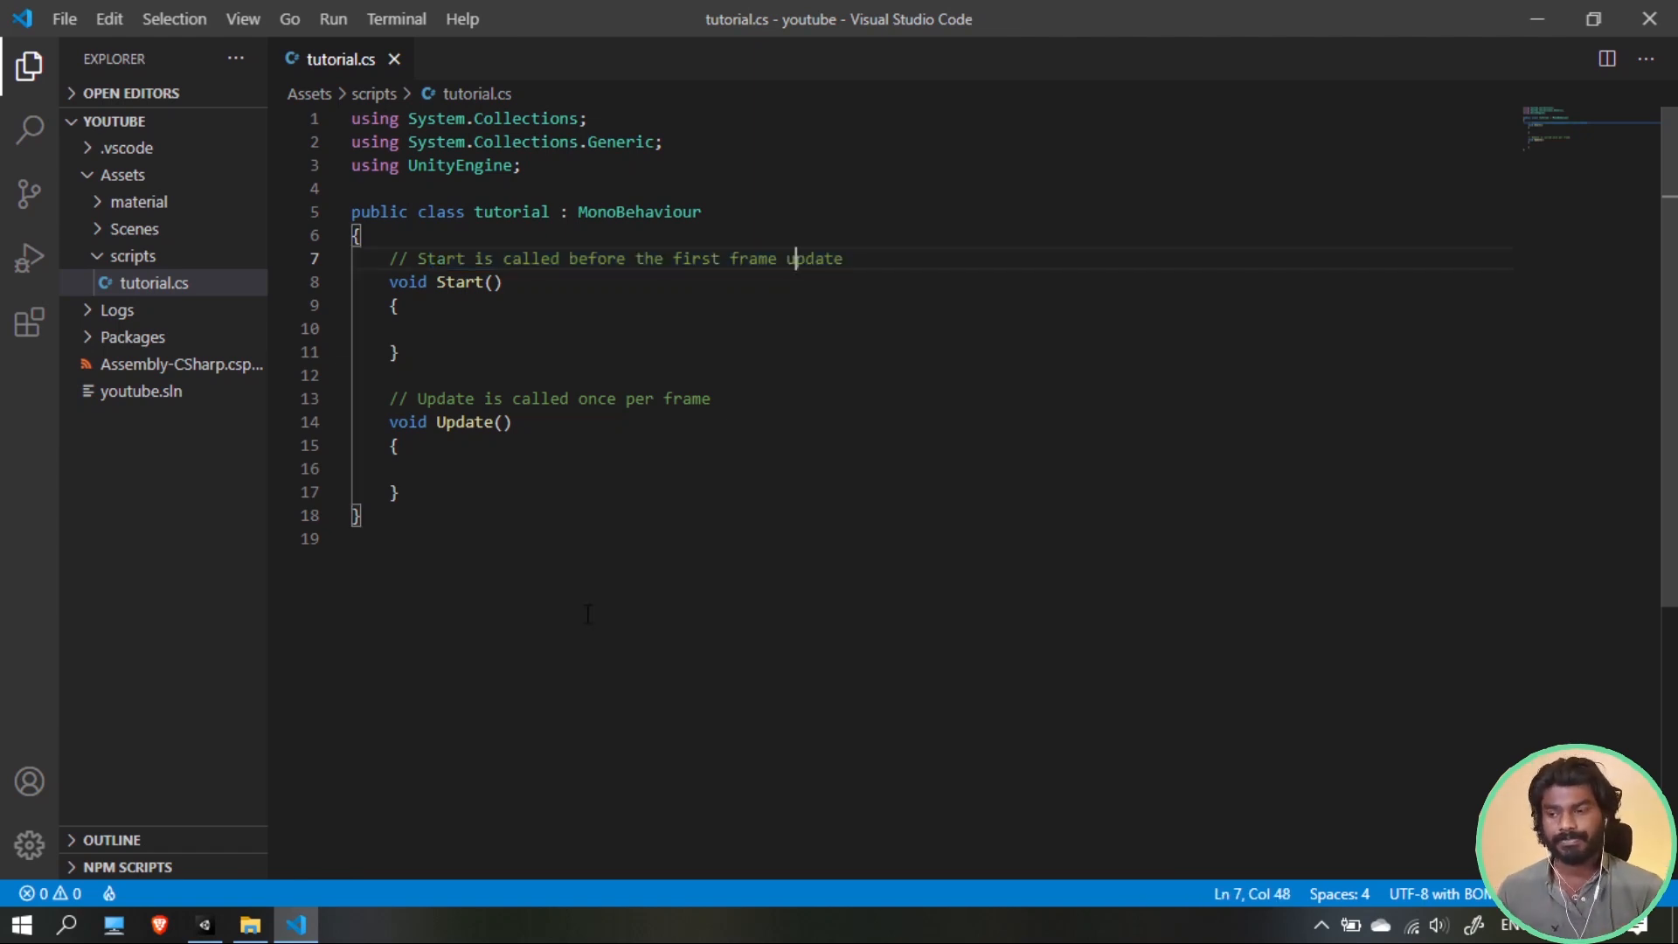
pyautogui.moveTo(398, 422); pyautogui.dragTo(424, 500)
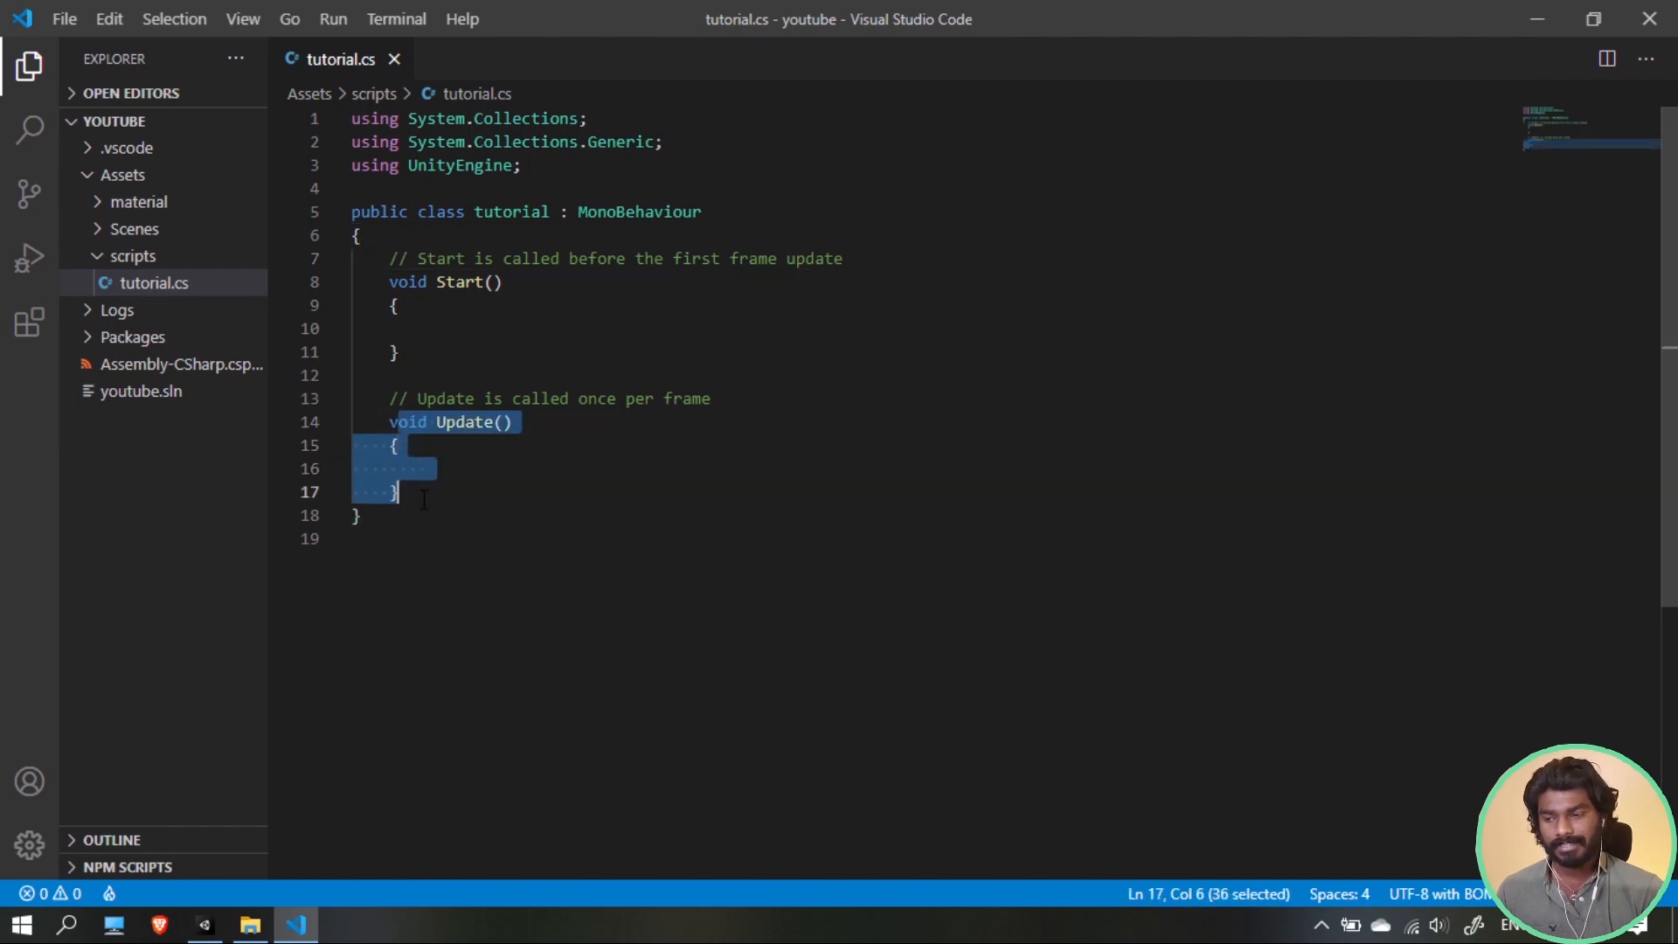
pyautogui.click(440, 443)
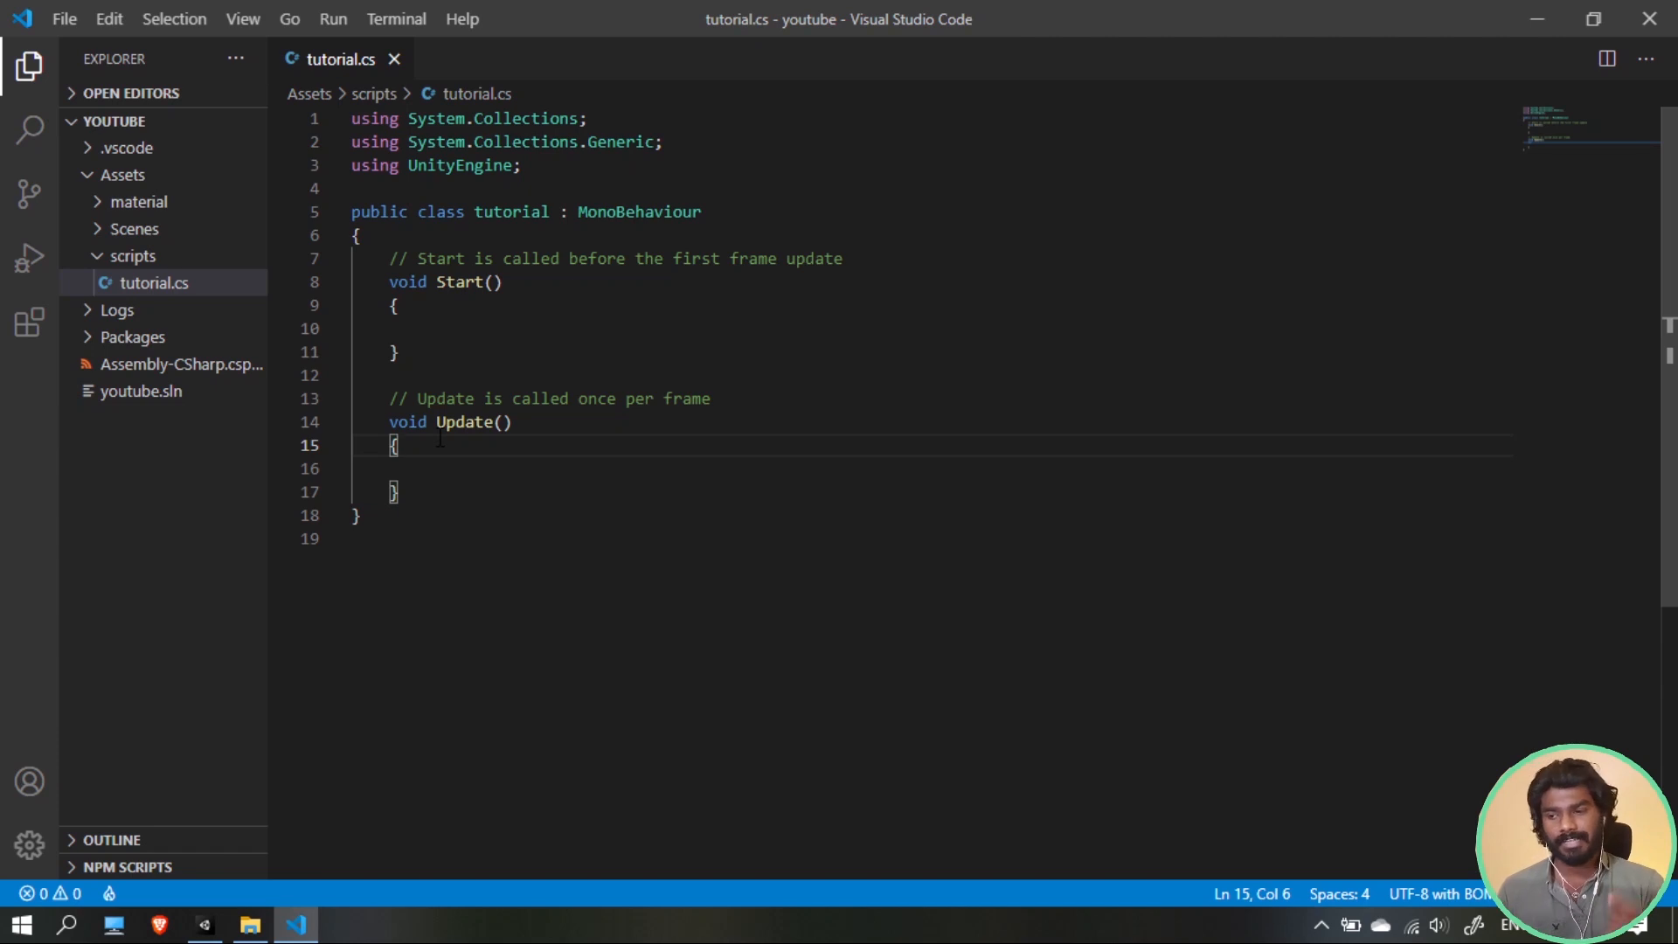
# Add a Debug.log statement to Start with the message "Hello Iam" followed by the author's first name, and save the script
pyautogui.click(466, 327)
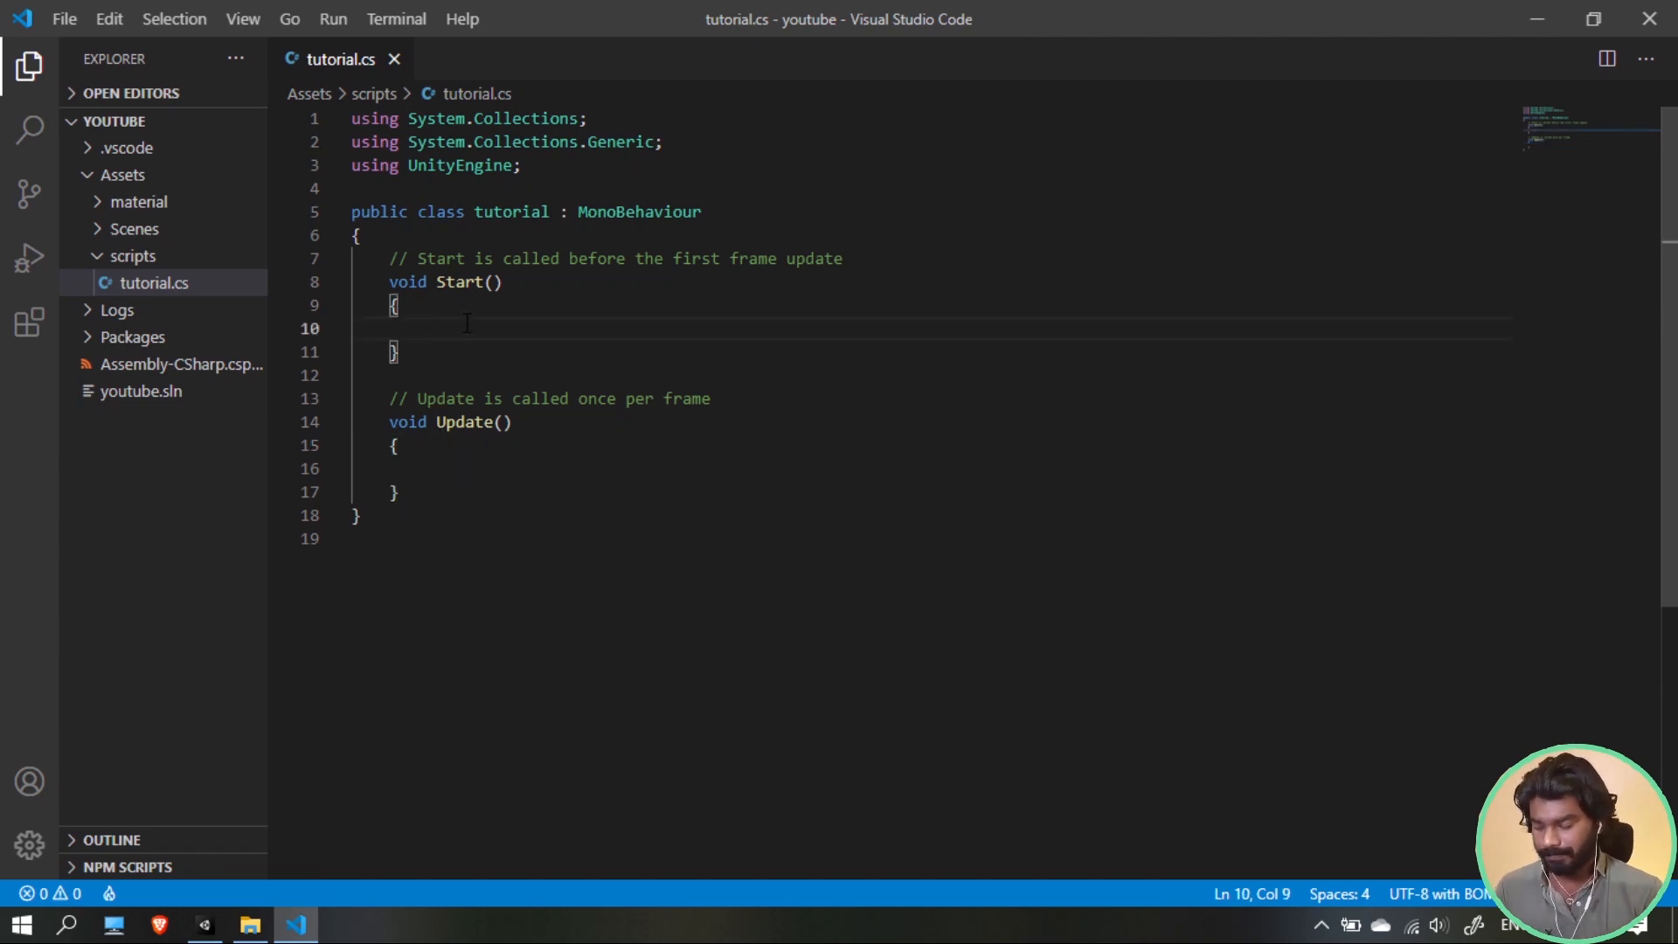
pyautogui.write('Debug.log("')
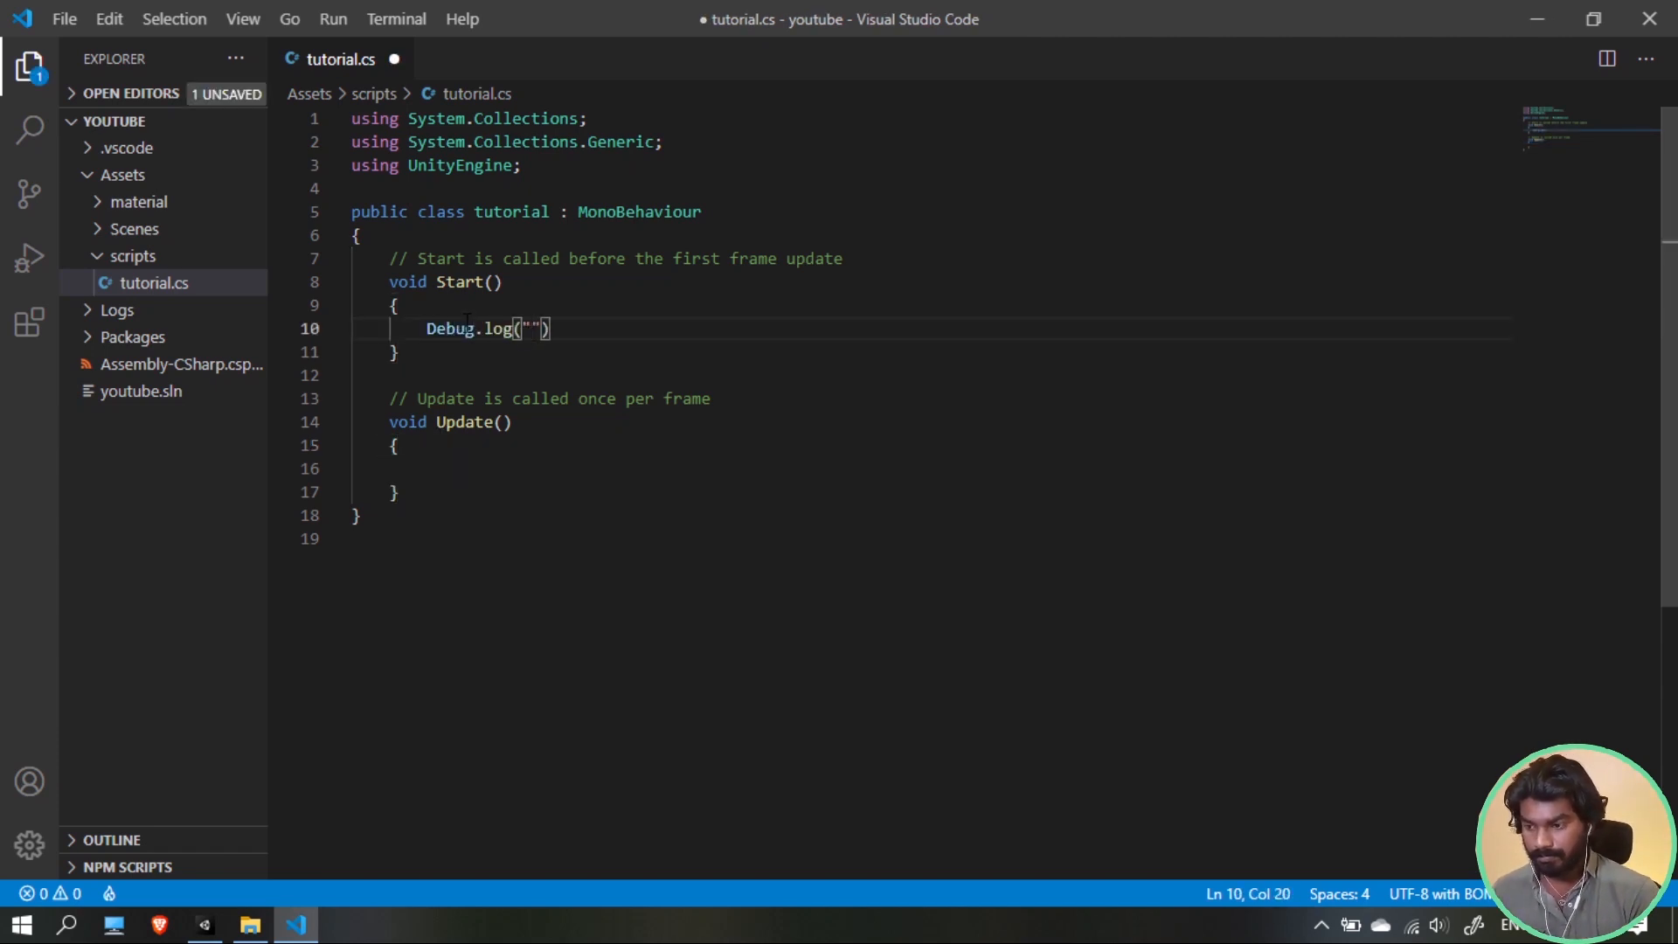
pyautogui.write('Hello Iam sabesh')
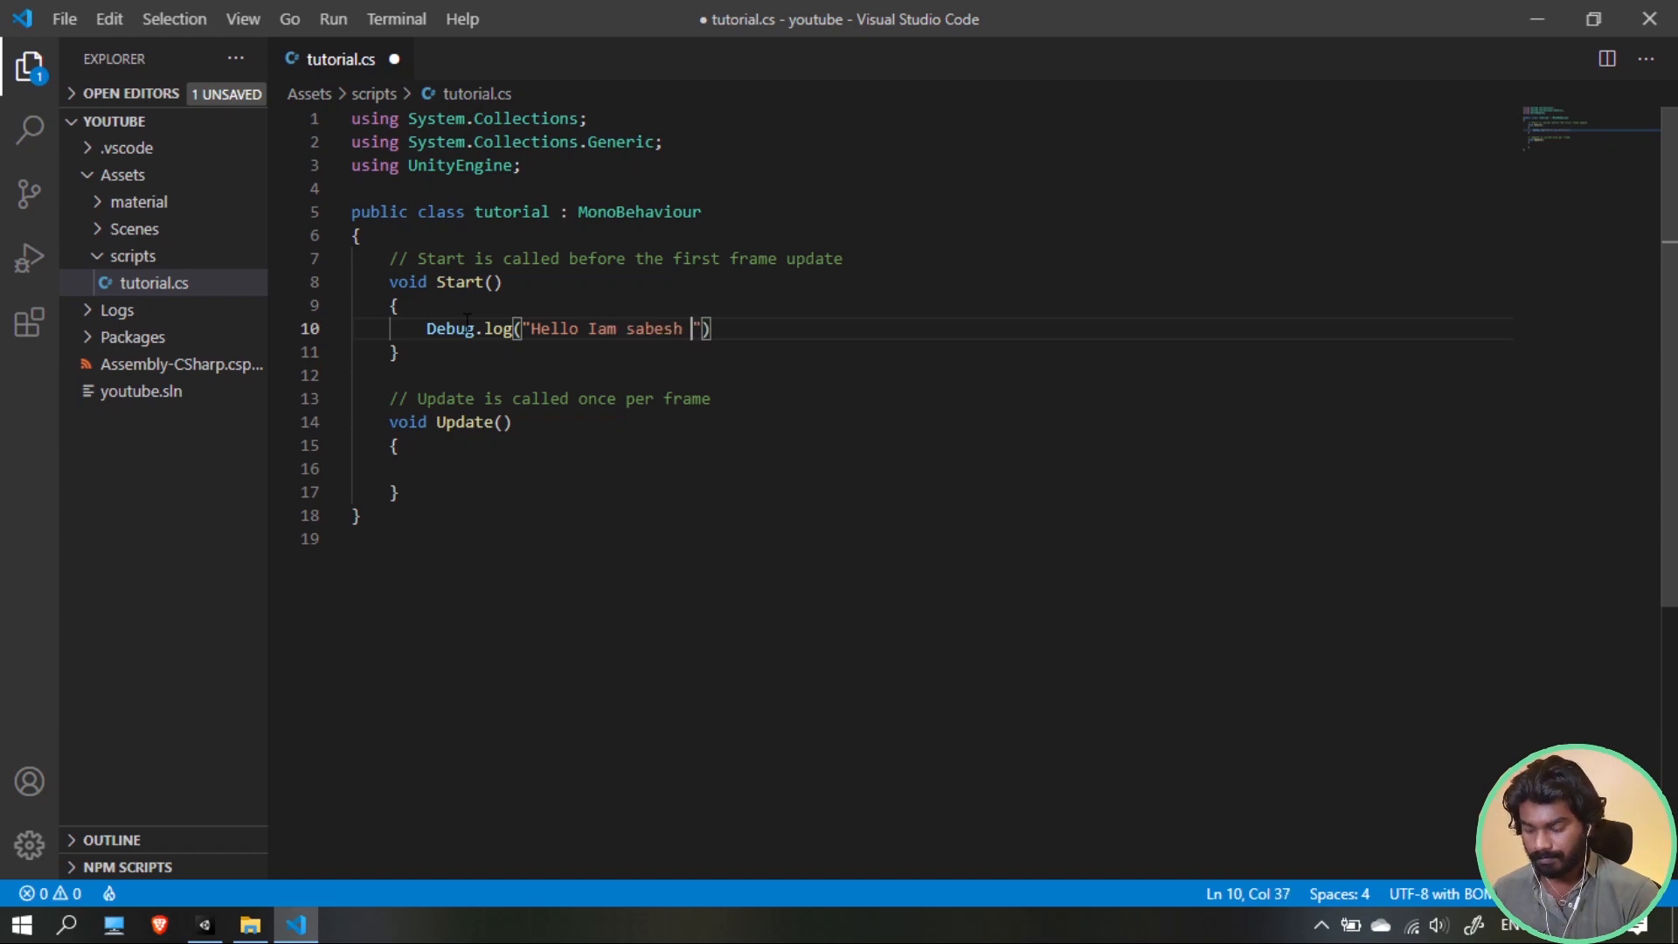
pyautogui.press('BackSpace')
pyautogui.press('End')
pyautogui.write(';')
pyautogui.hotkey('ctrl', 's')
# Copy the log statement into Update with the message "Hello iam update" and save the script
pyautogui.moveTo(427, 328); pyautogui.dragTo(682, 328)
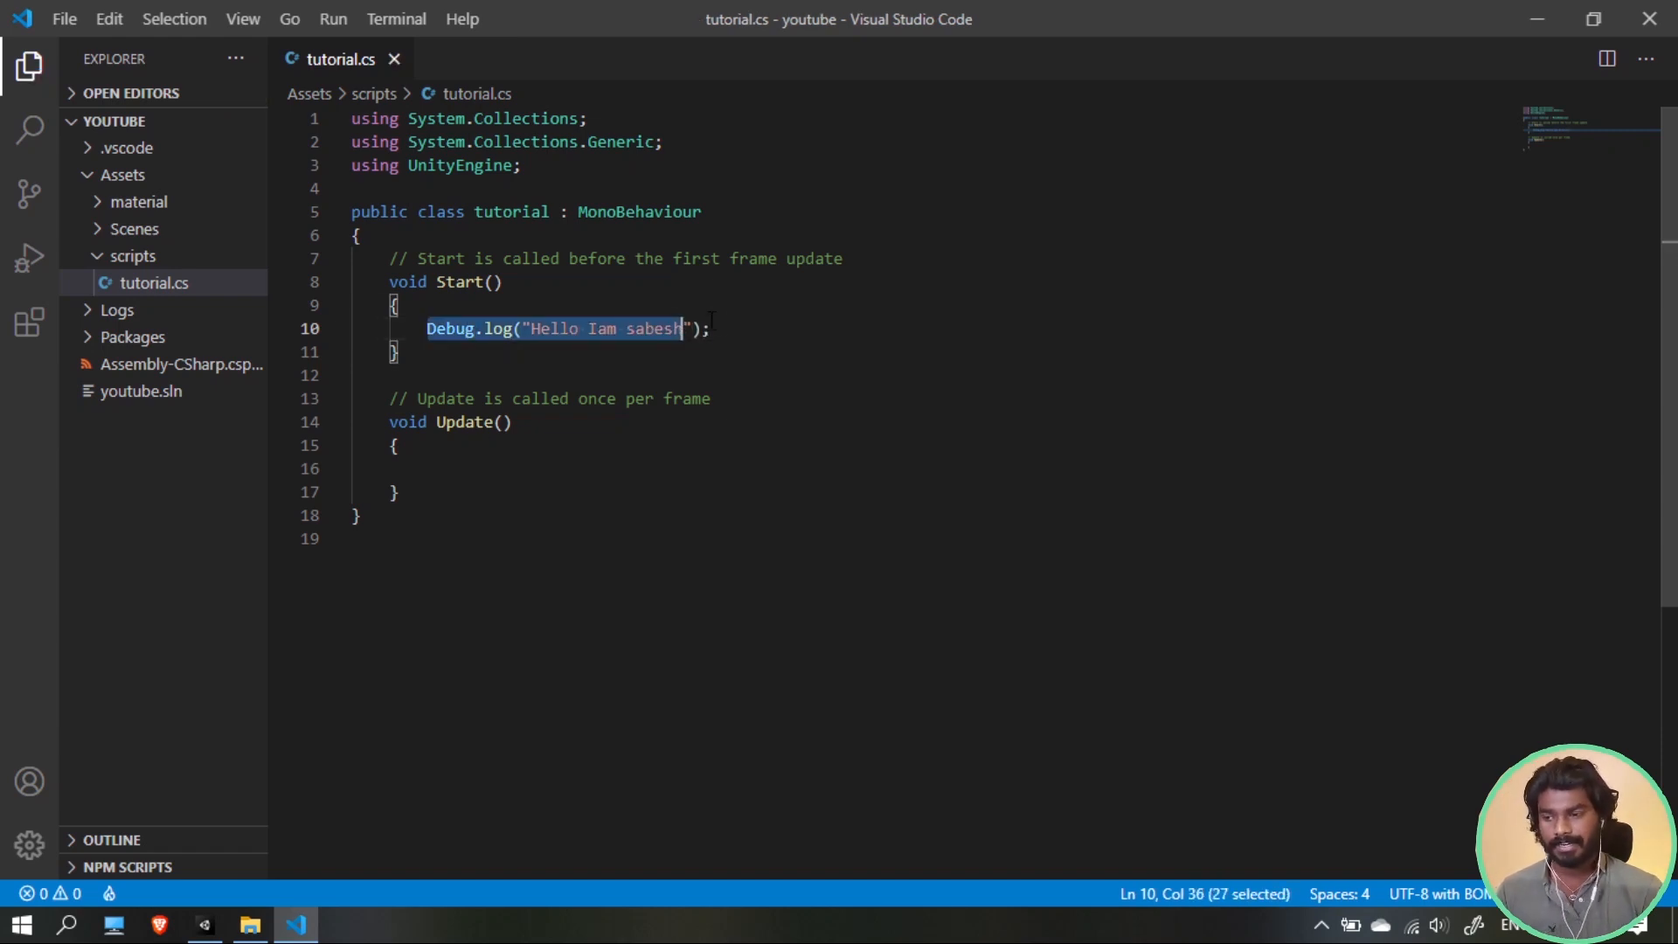
pyautogui.hotkey('ctrl', 'c')
pyautogui.click(427, 468)
pyautogui.hotkey('ctrl', 'v')
pyautogui.moveTo(589, 469); pyautogui.dragTo(682, 469)
pyautogui.write('iam update')
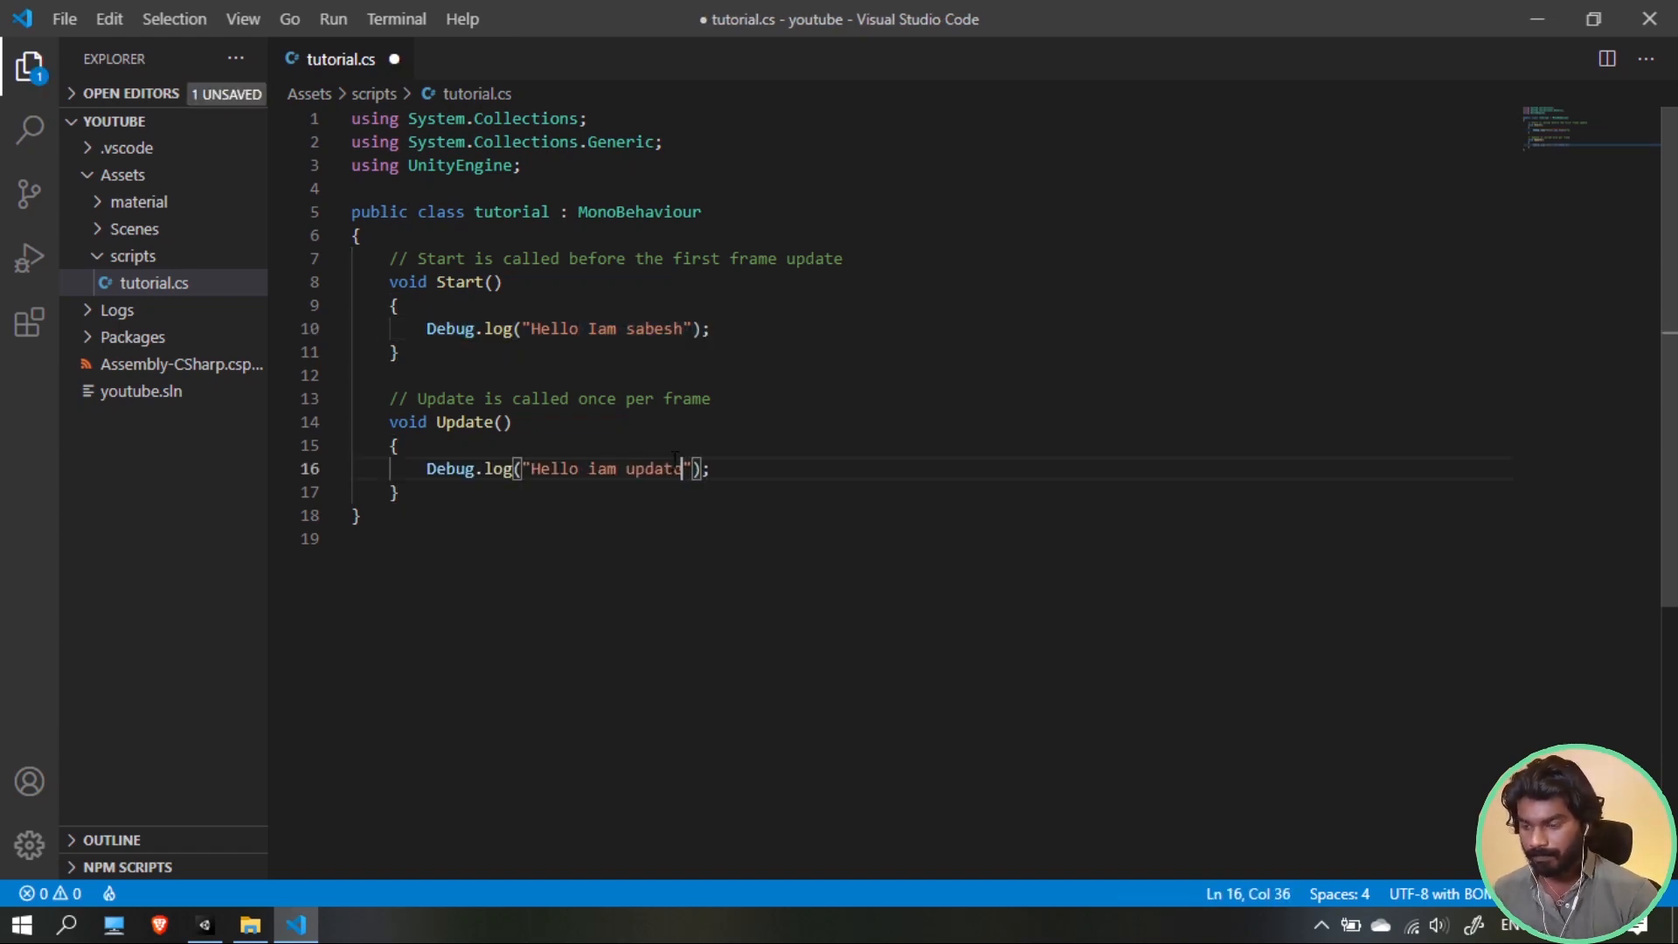
pyautogui.hotkey('ctrl', 's')
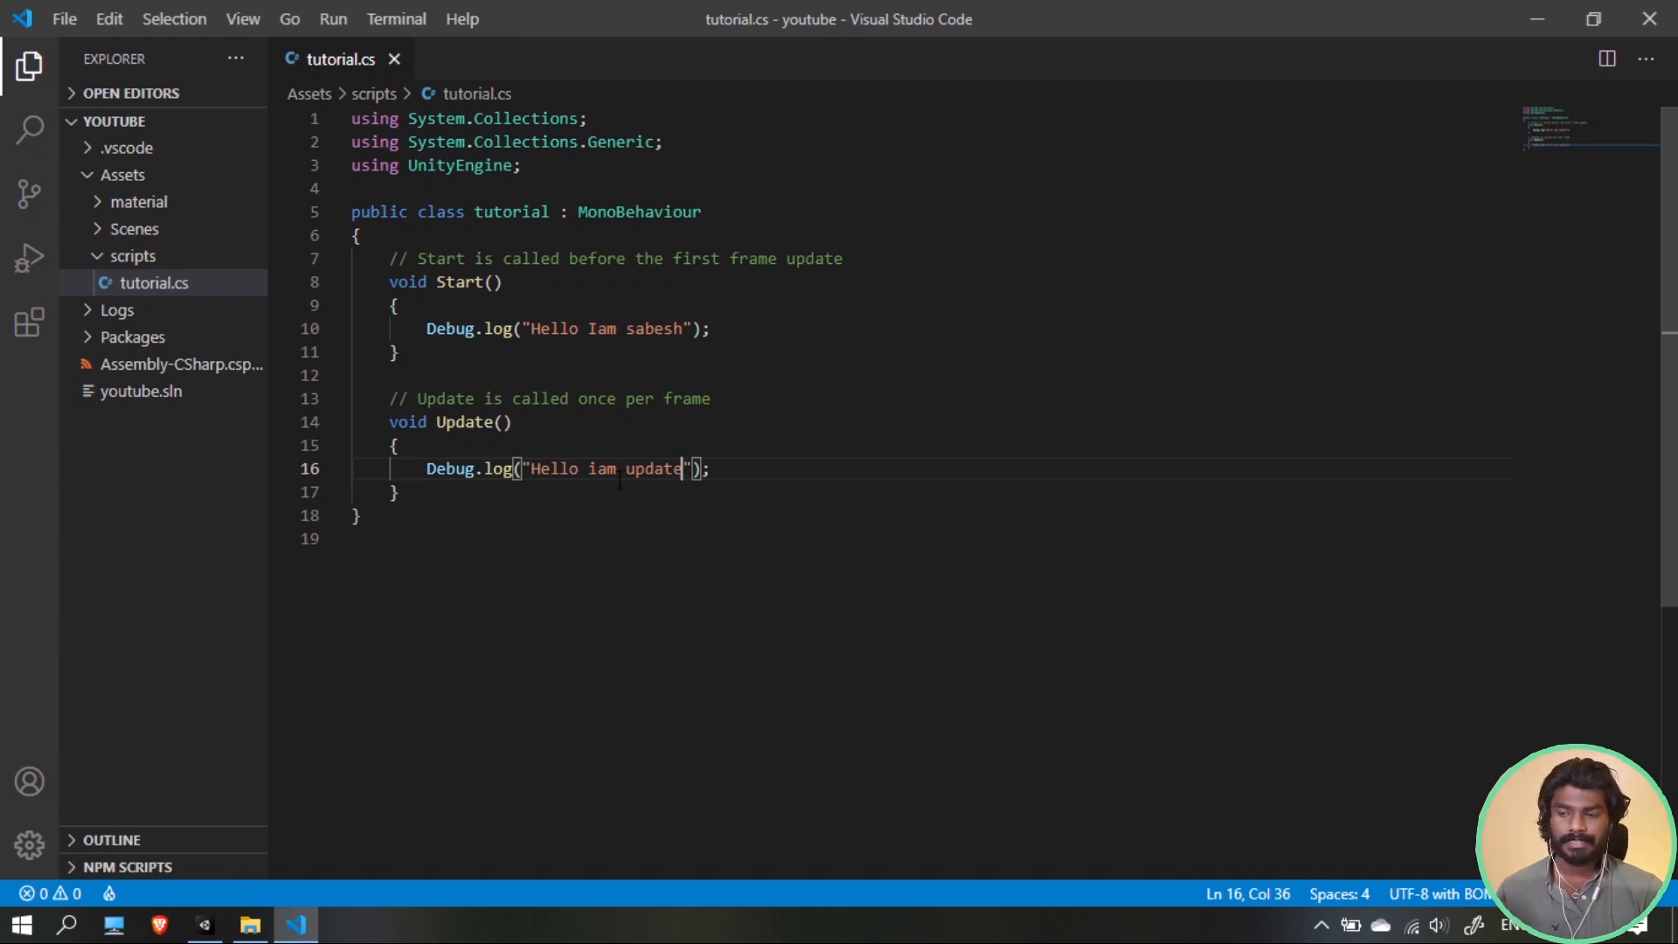
# Check the script errors in Unity's Console, and in Visual Studio Code correct the Start statement to Debug.Log and save tutorial.cs
pyautogui.click(1531, 19)
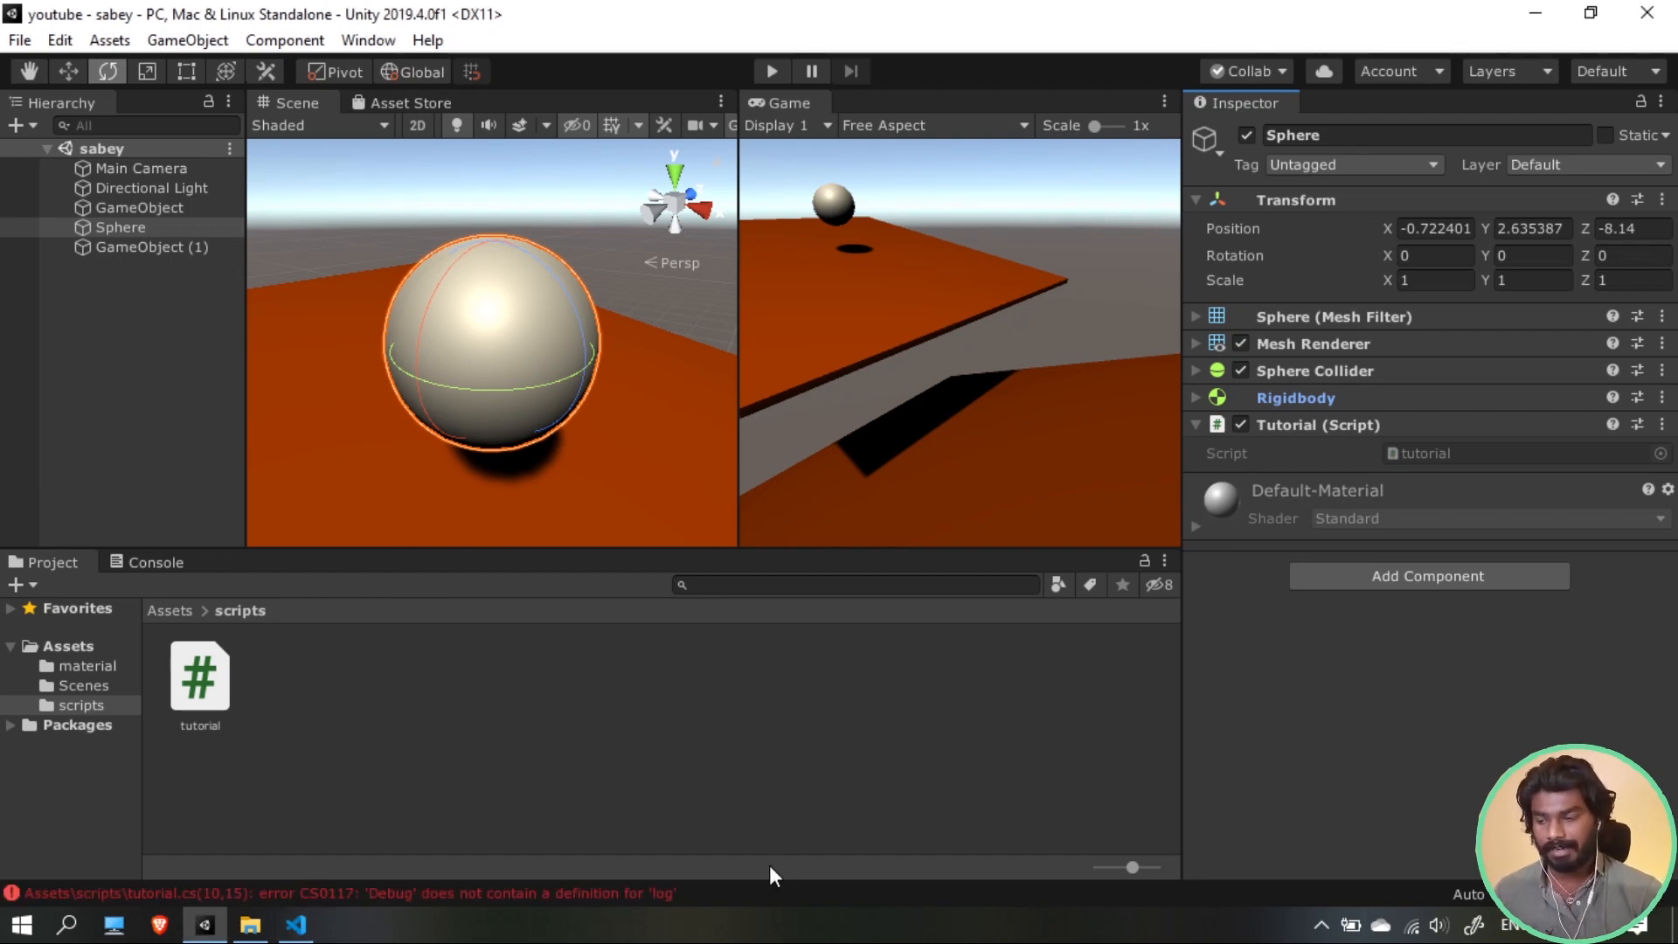
pyautogui.click(645, 893)
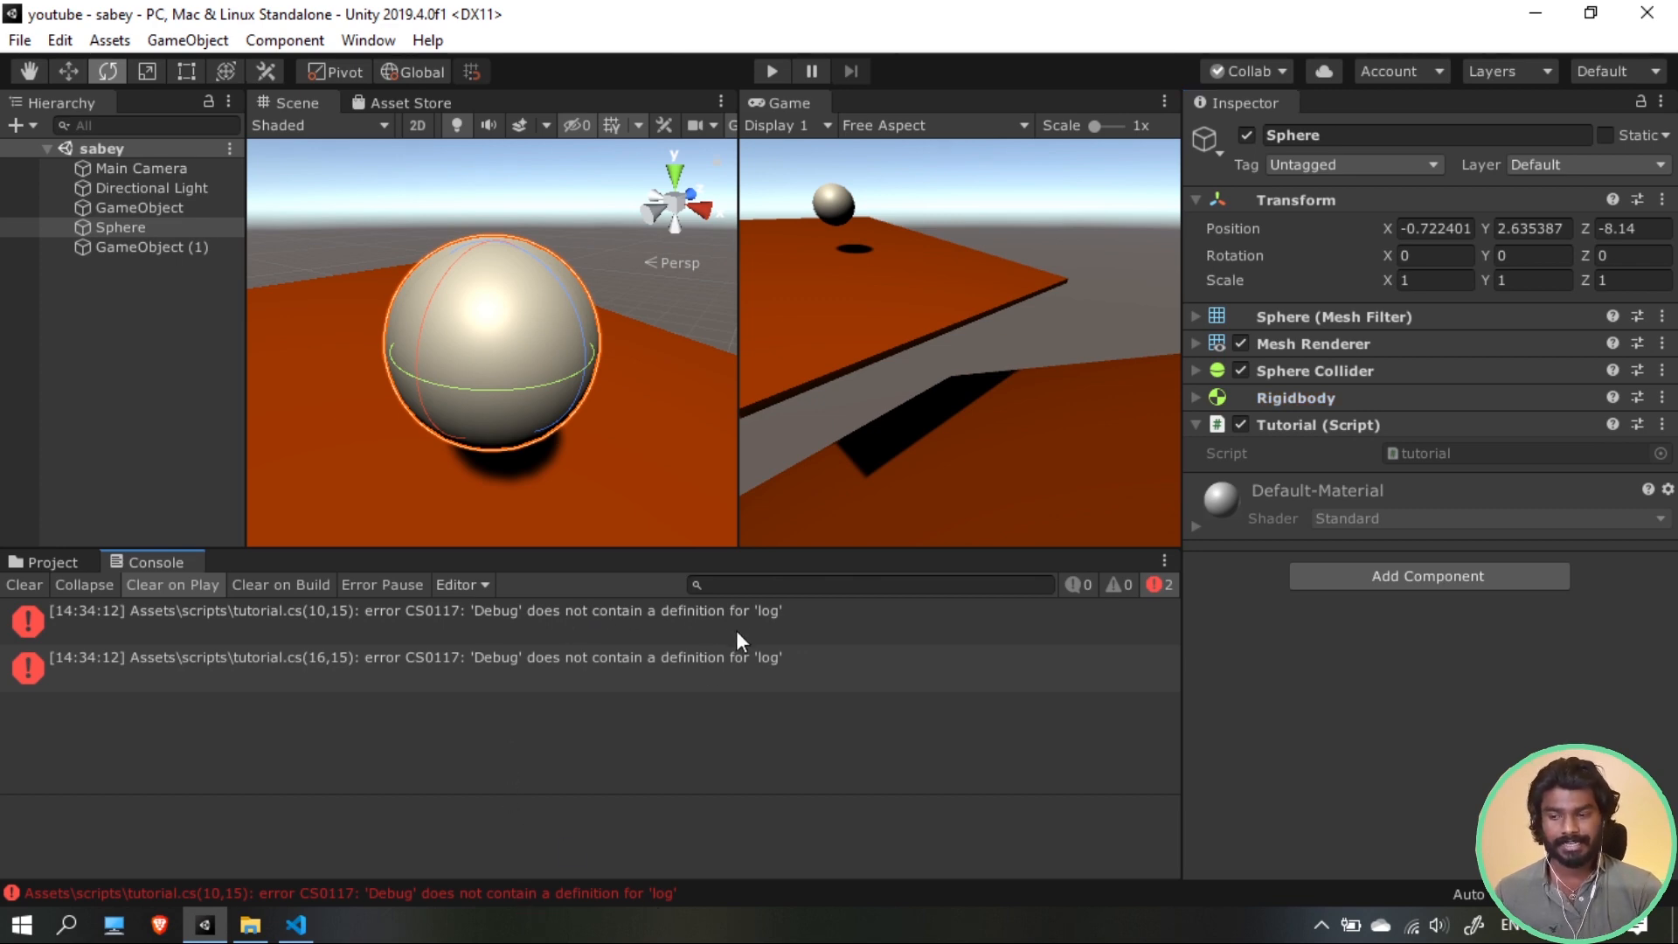
pyautogui.click(296, 925)
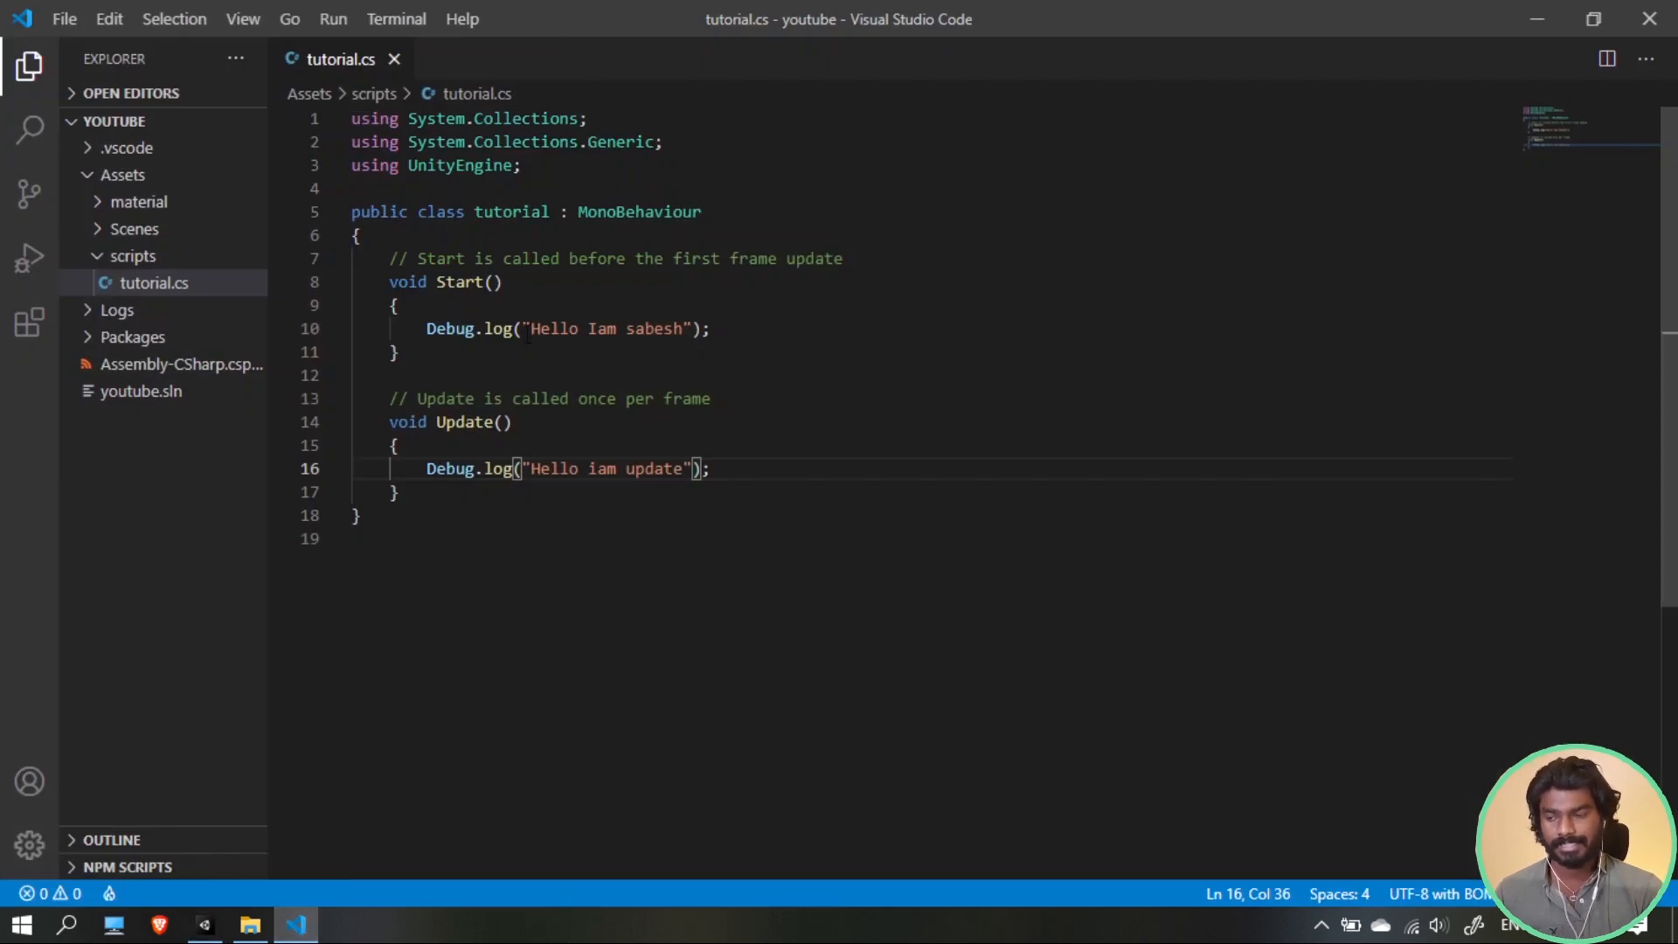
pyautogui.moveTo(495, 329); pyautogui.dragTo(483, 330)
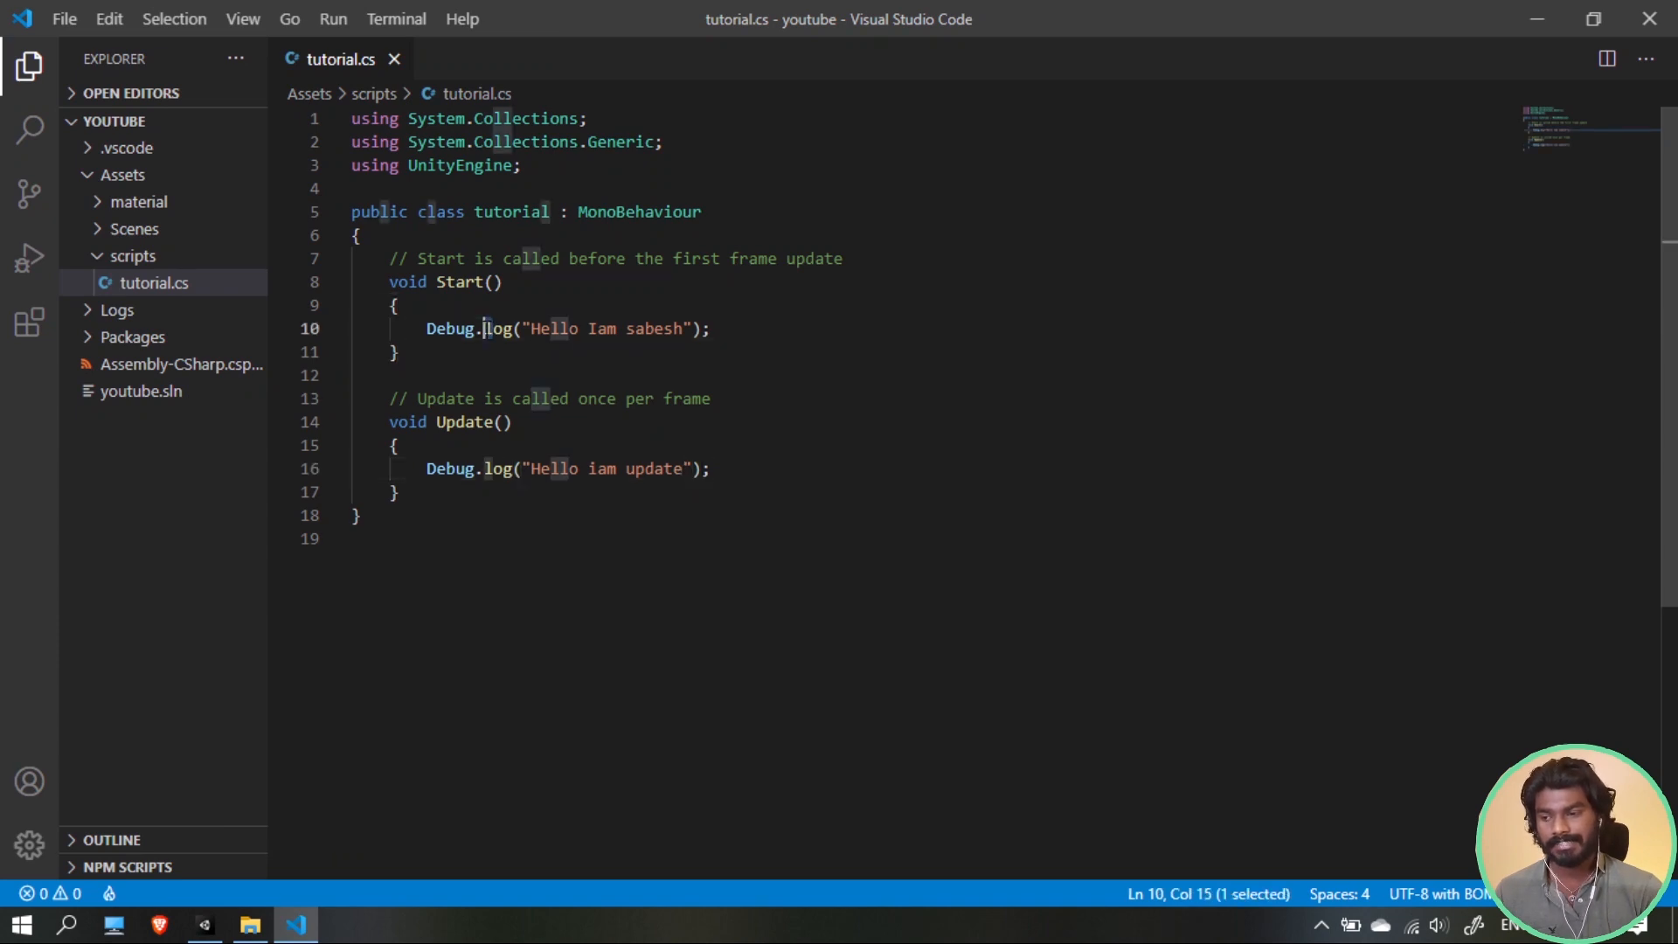
pyautogui.write('L')
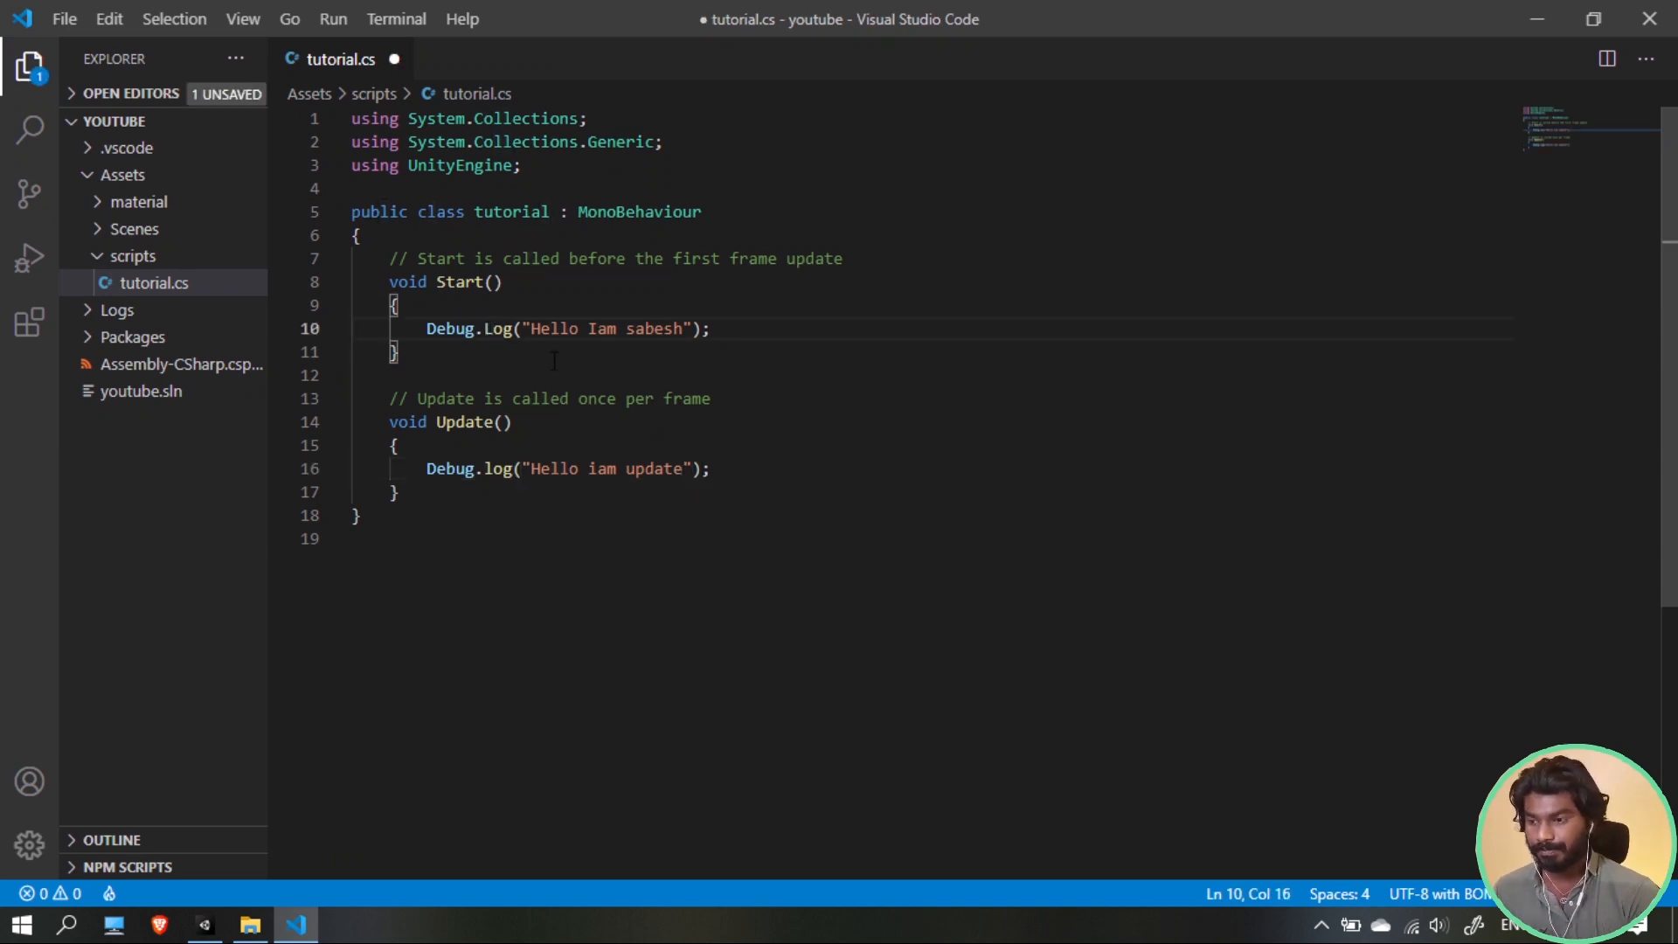
pyautogui.hotkey('ctrl', 's')
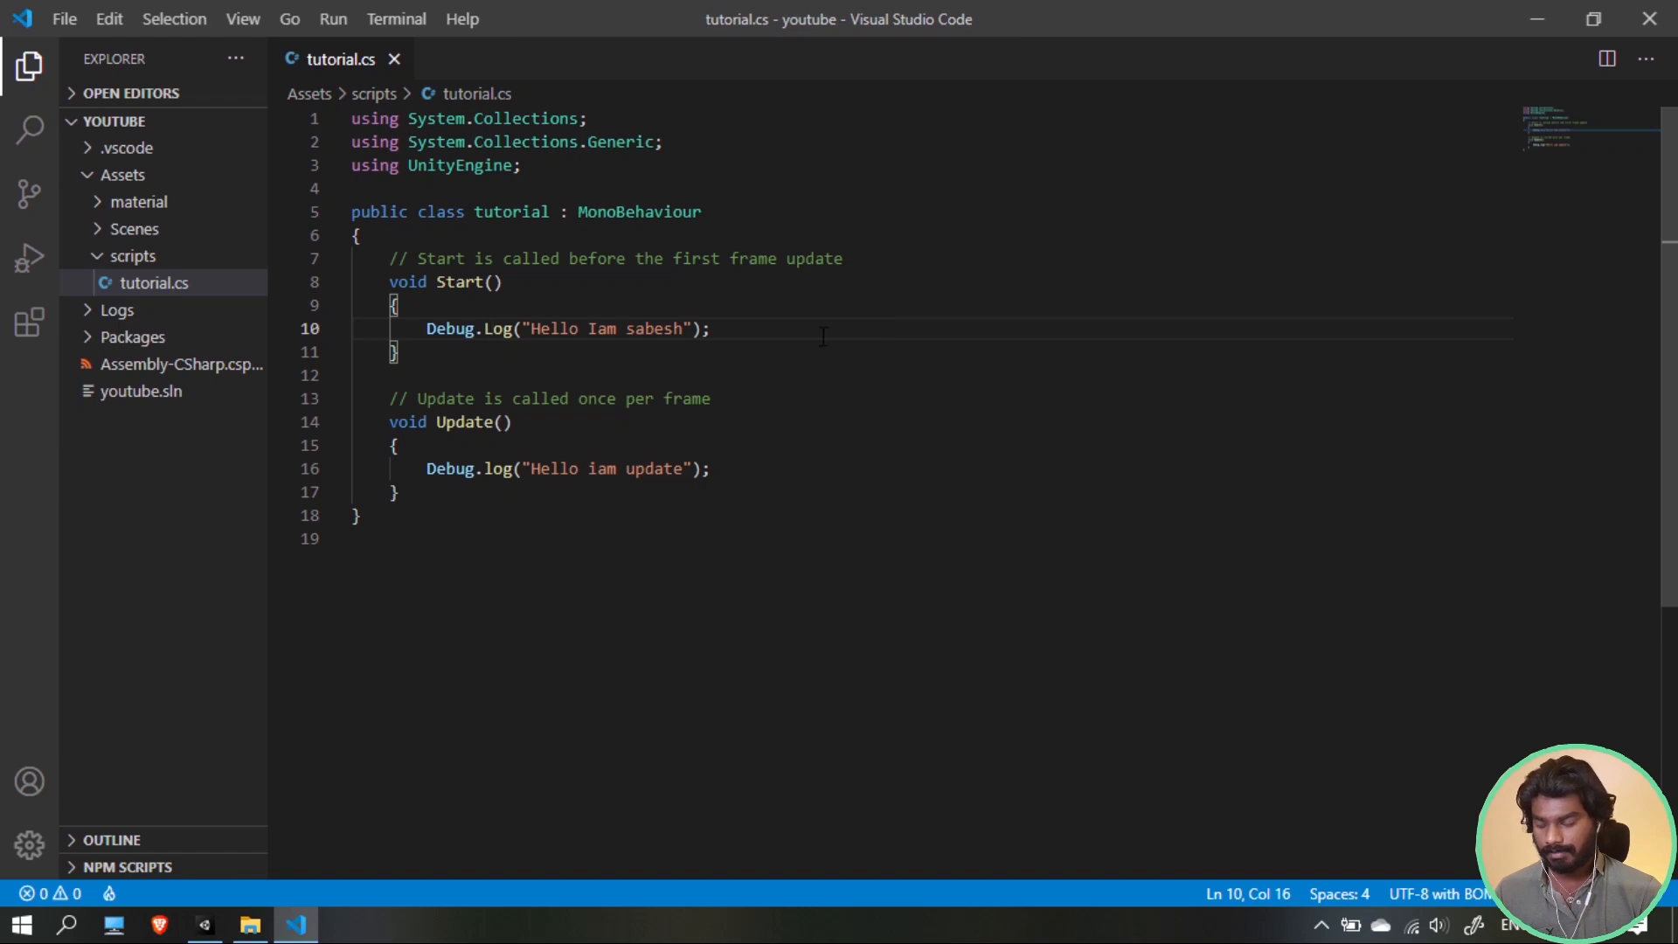
pyautogui.click(823, 336)
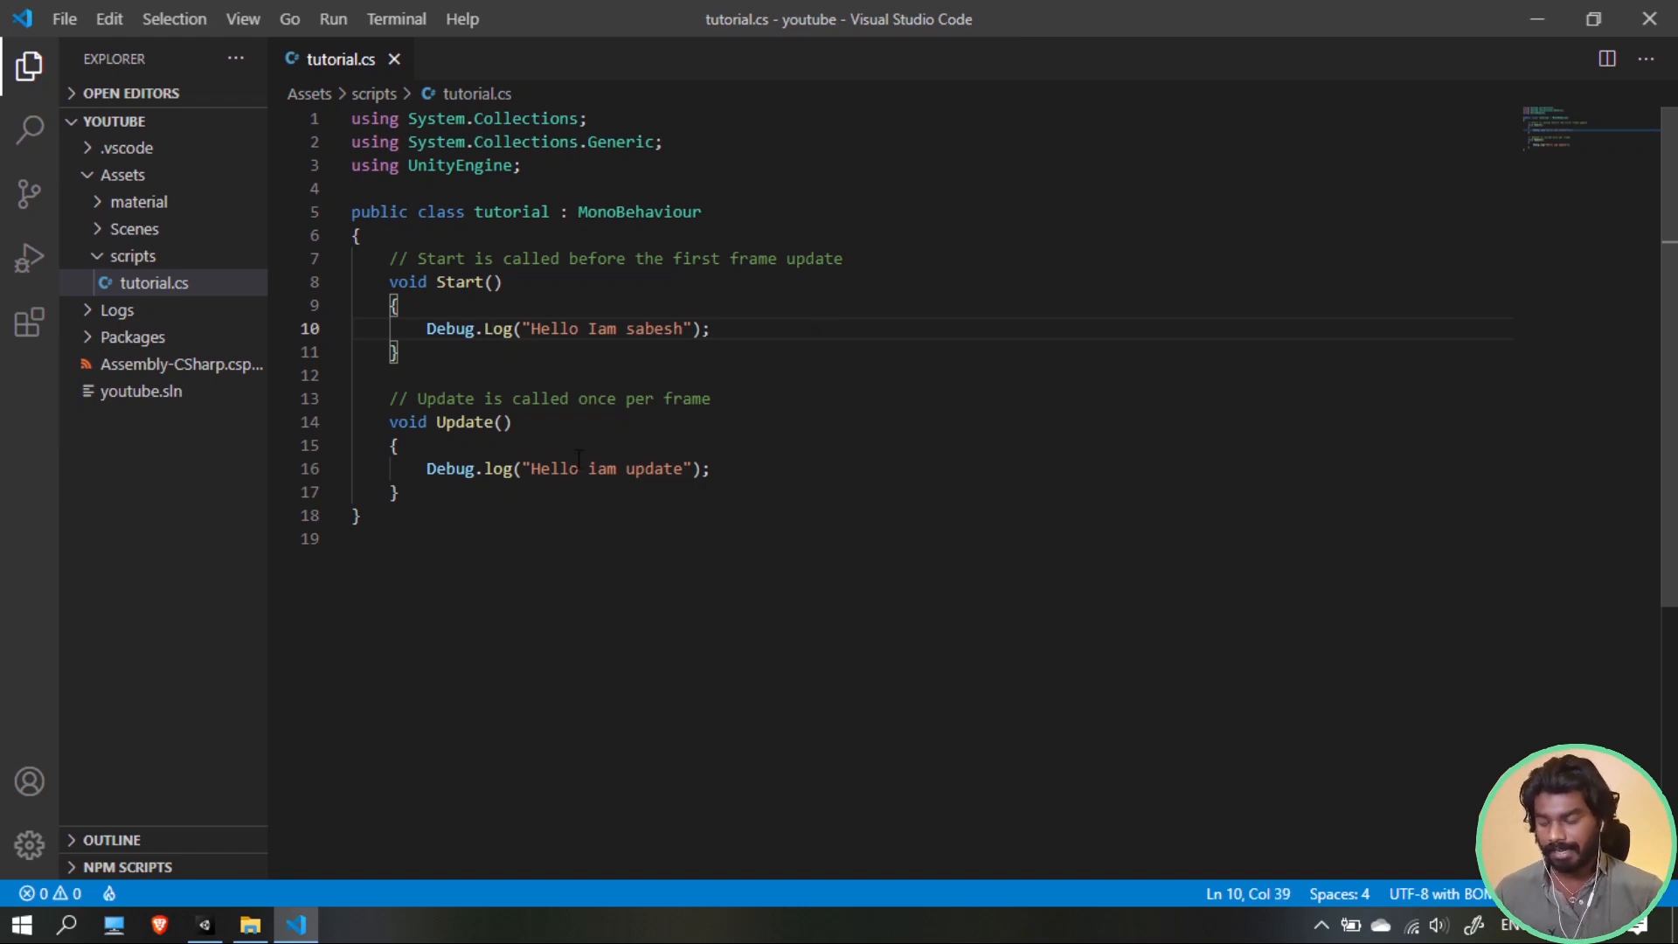
# Recheck the Console in Unity, and in Visual Studio Code correct the Update statement to Debug.Log and save tutorial.cs
pyautogui.click(203, 925)
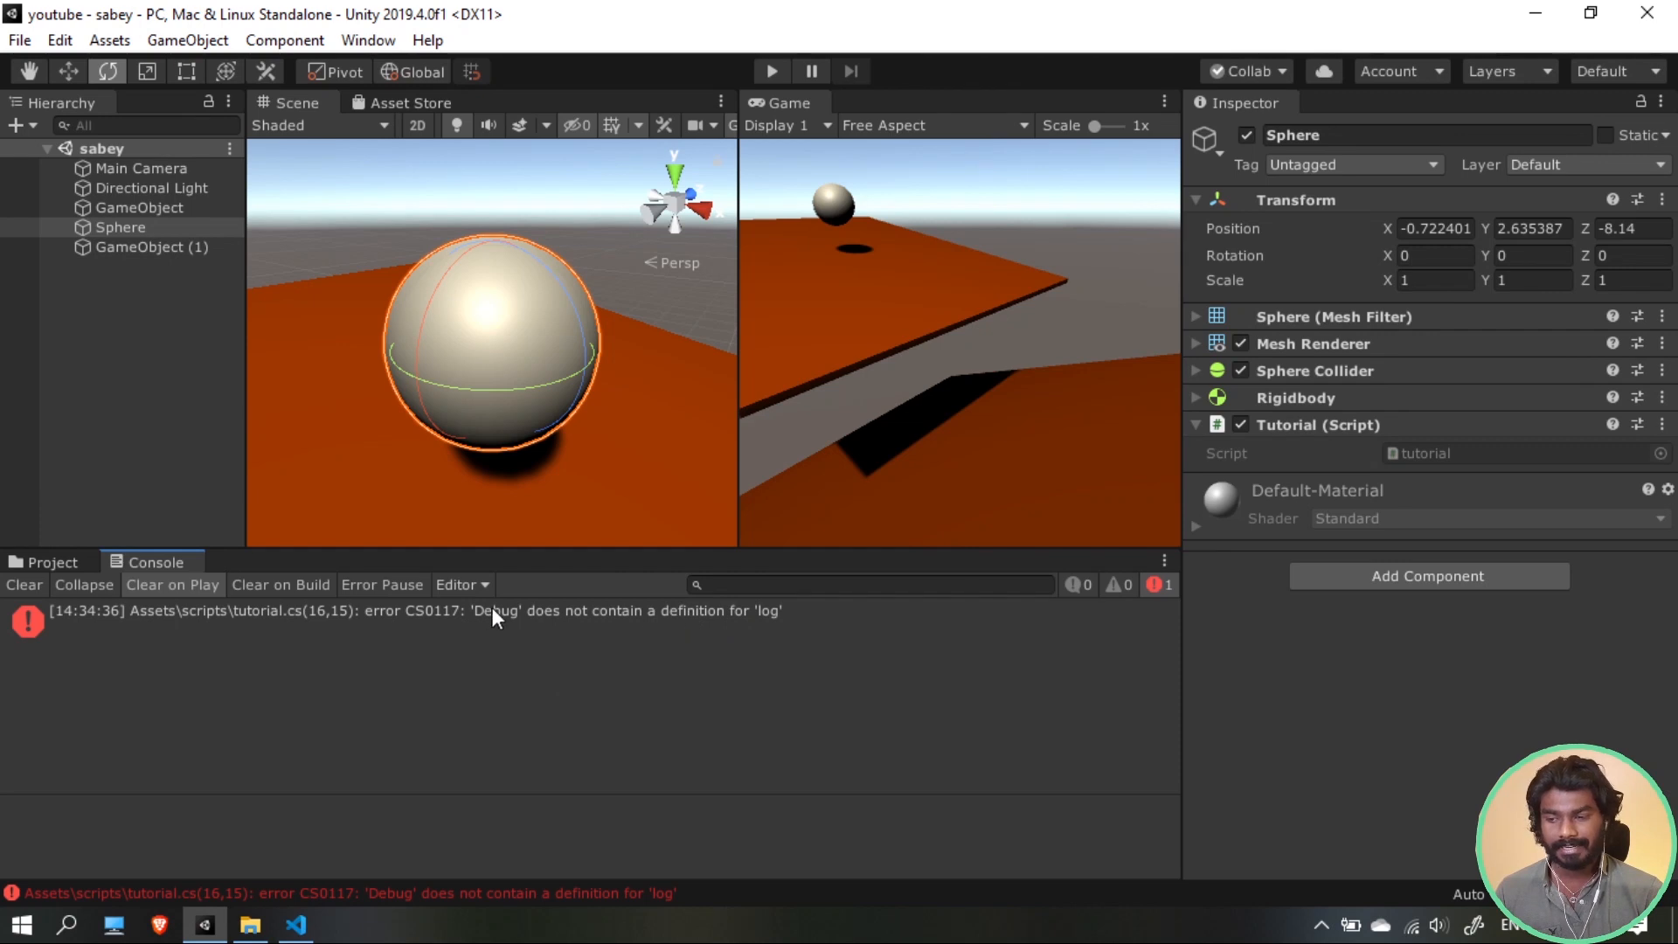
pyautogui.click(296, 925)
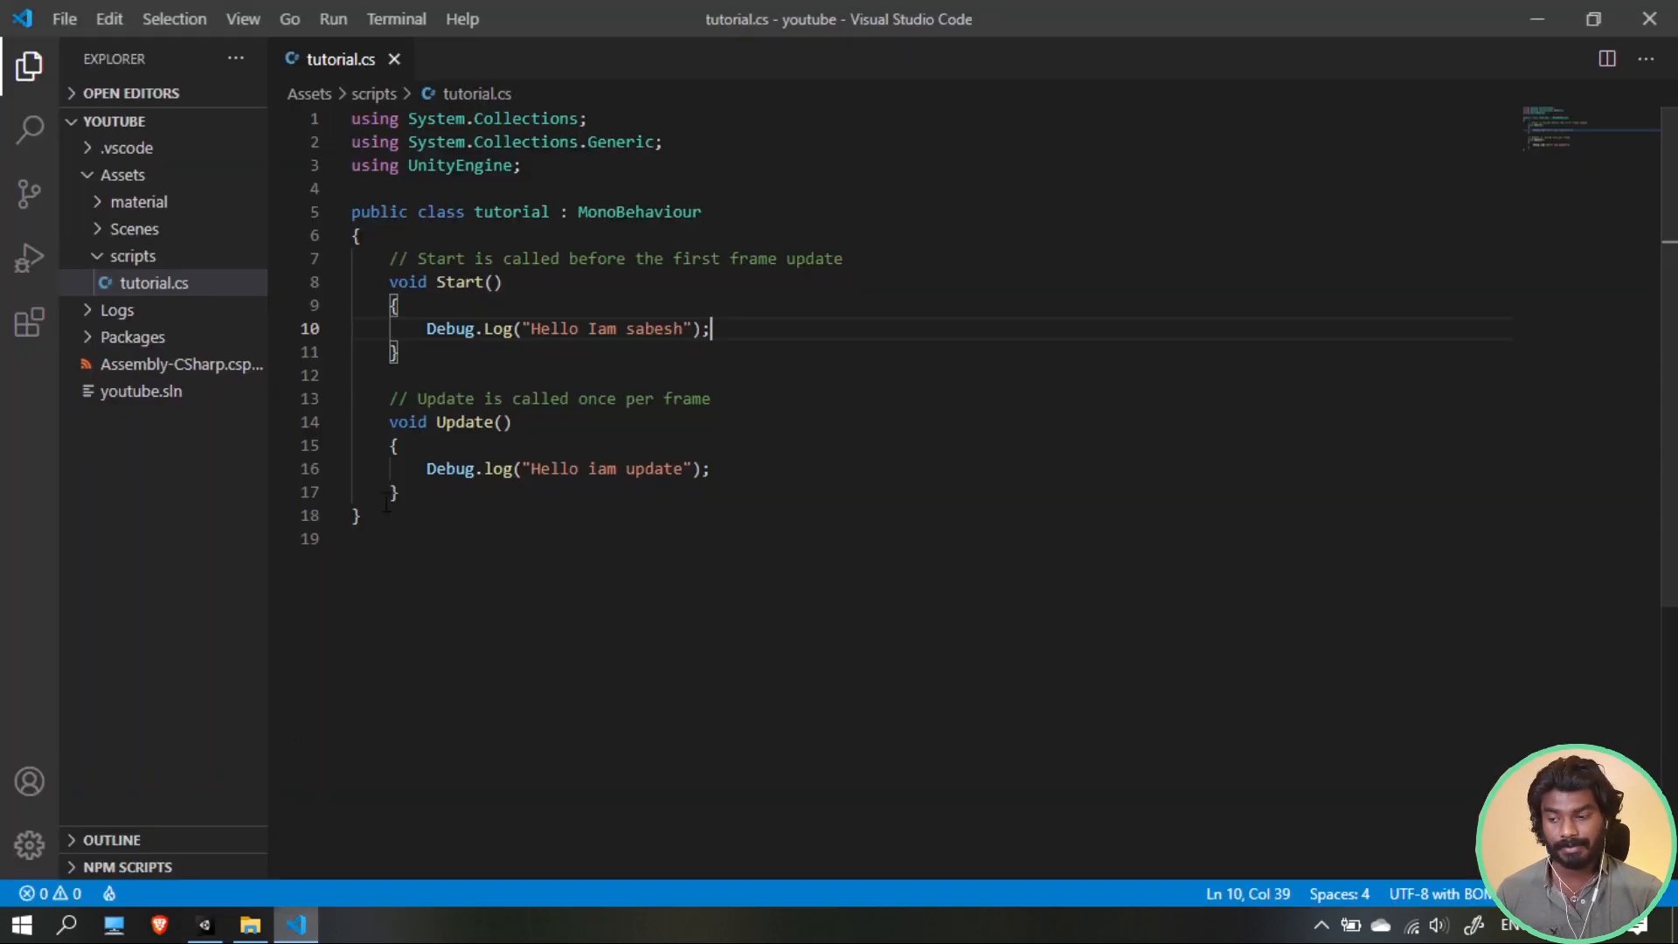
pyautogui.moveTo(506, 468); pyautogui.dragTo(496, 465)
pyautogui.write('L')
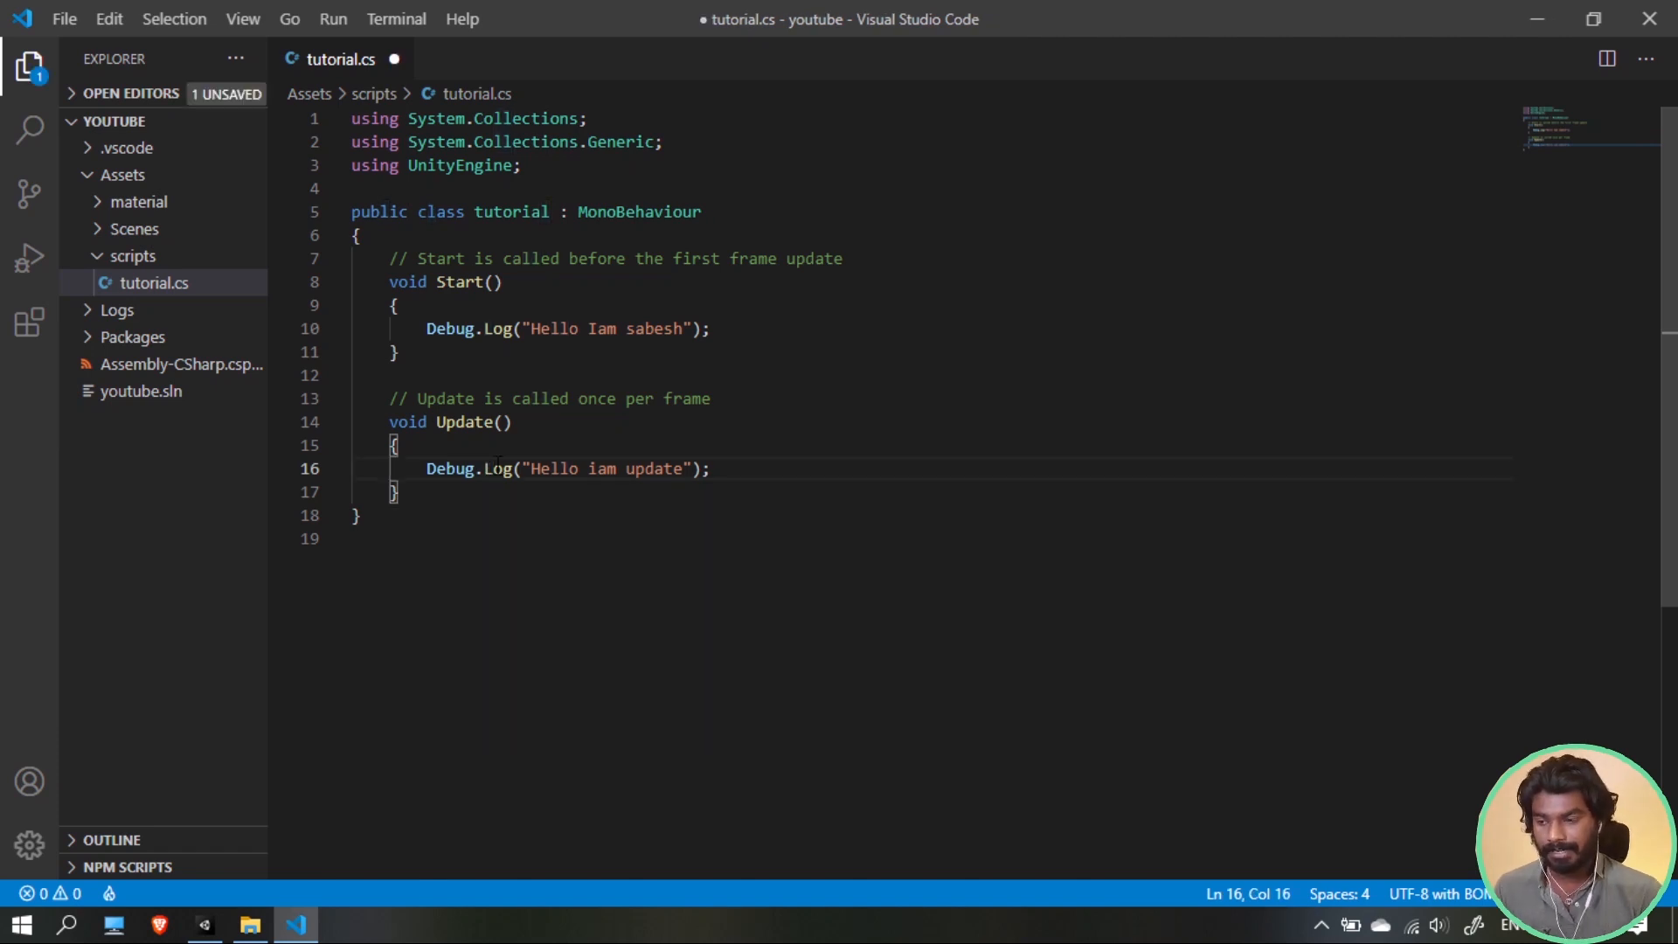
pyautogui.hotkey('ctrl', 's')
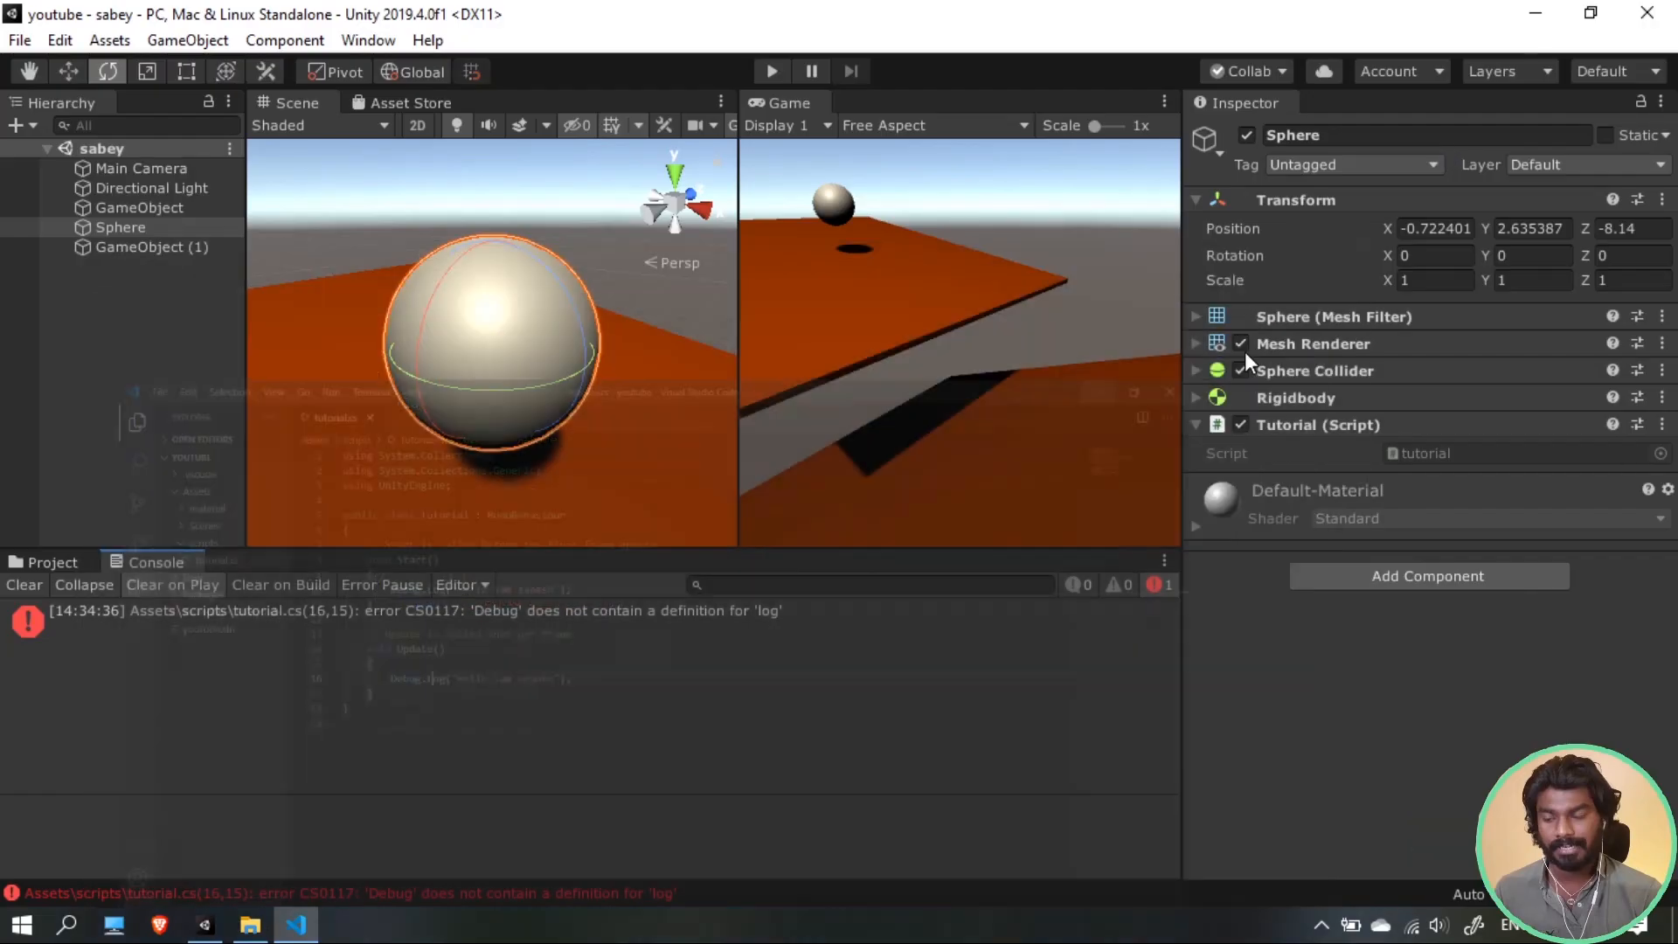
# Play the scene in Unity with log messages shown in an enlarged Console, and stop the playback
pyautogui.click(1548, 19)
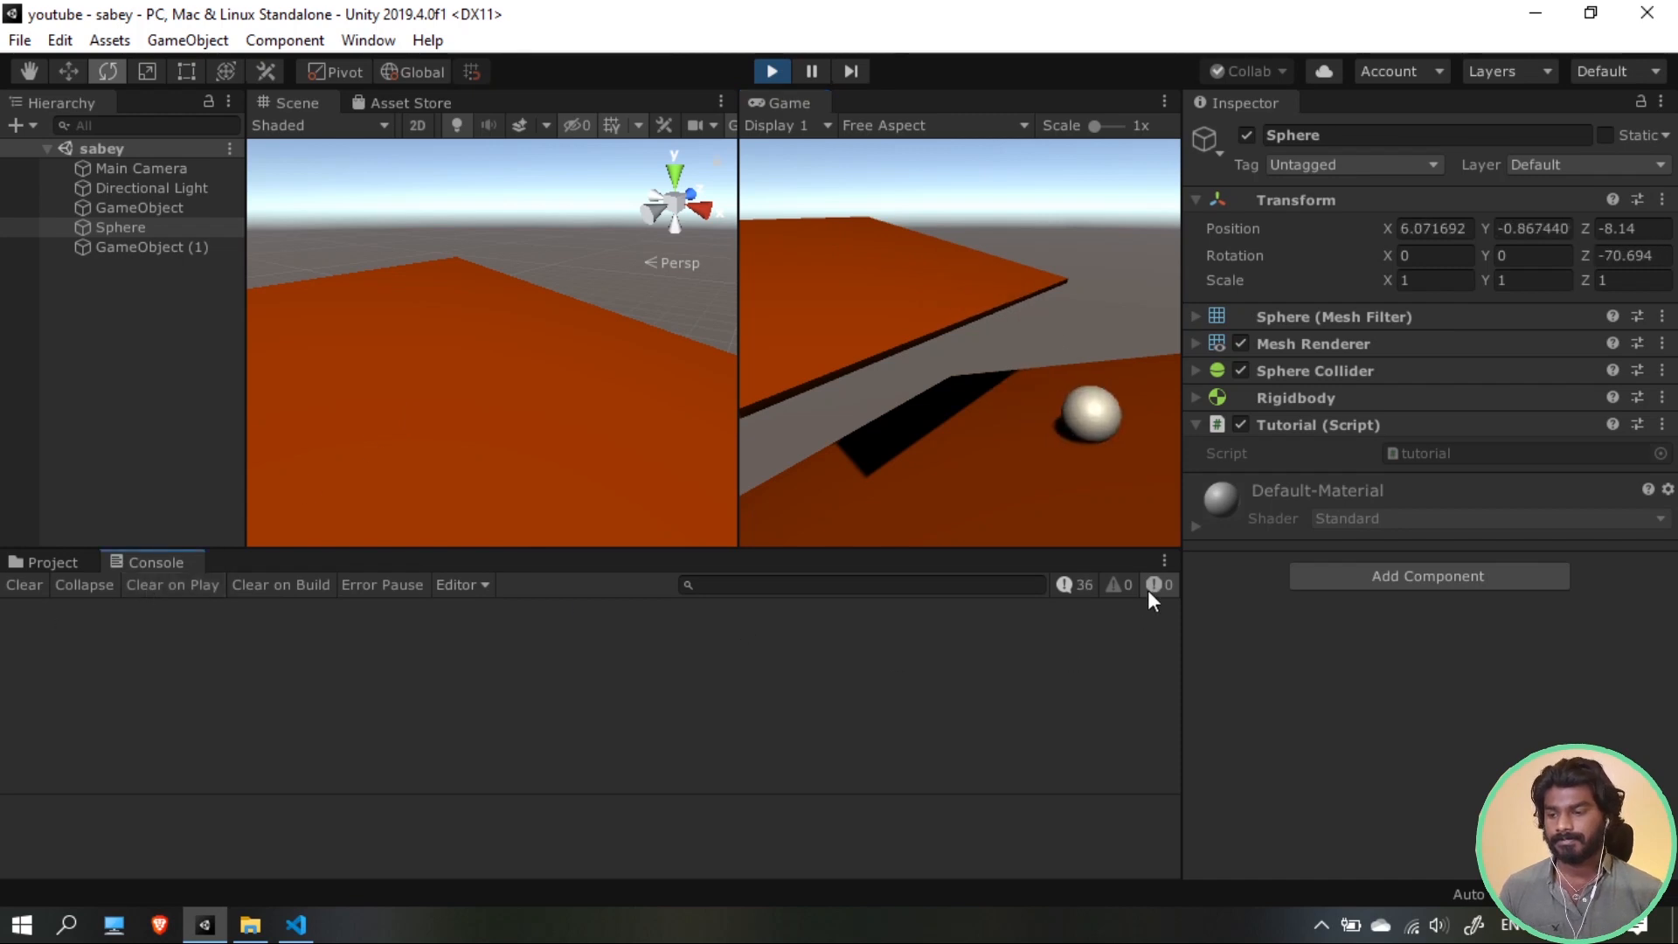
pyautogui.click(1077, 585)
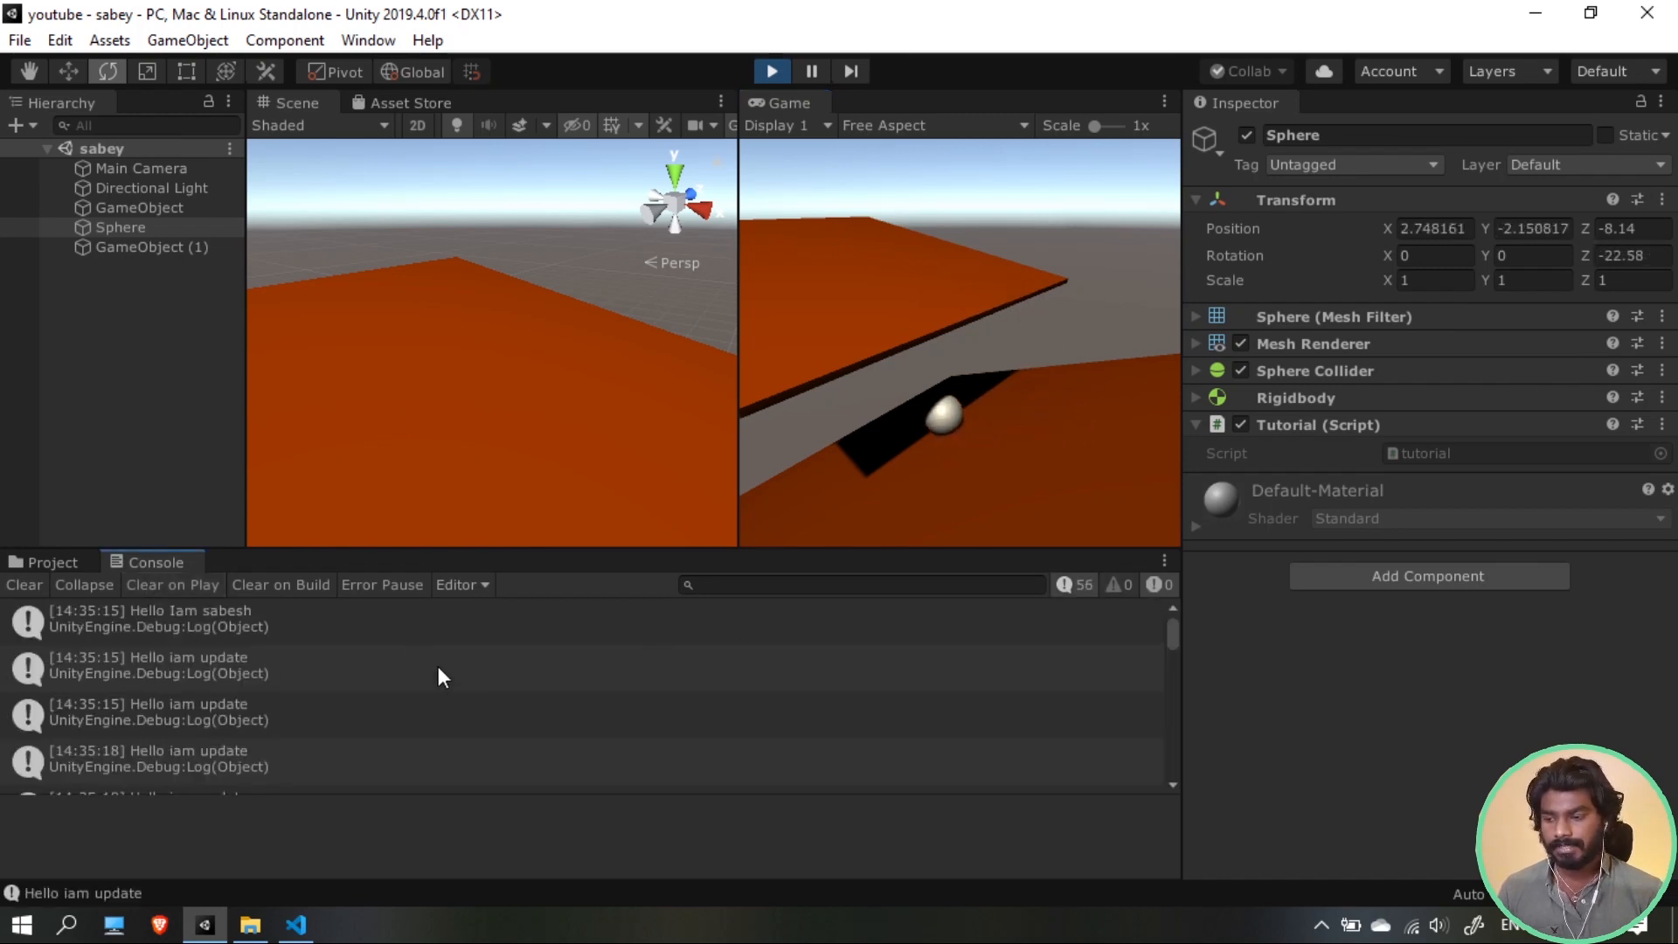
pyautogui.moveTo(723, 549); pyautogui.dragTo(717, 362)
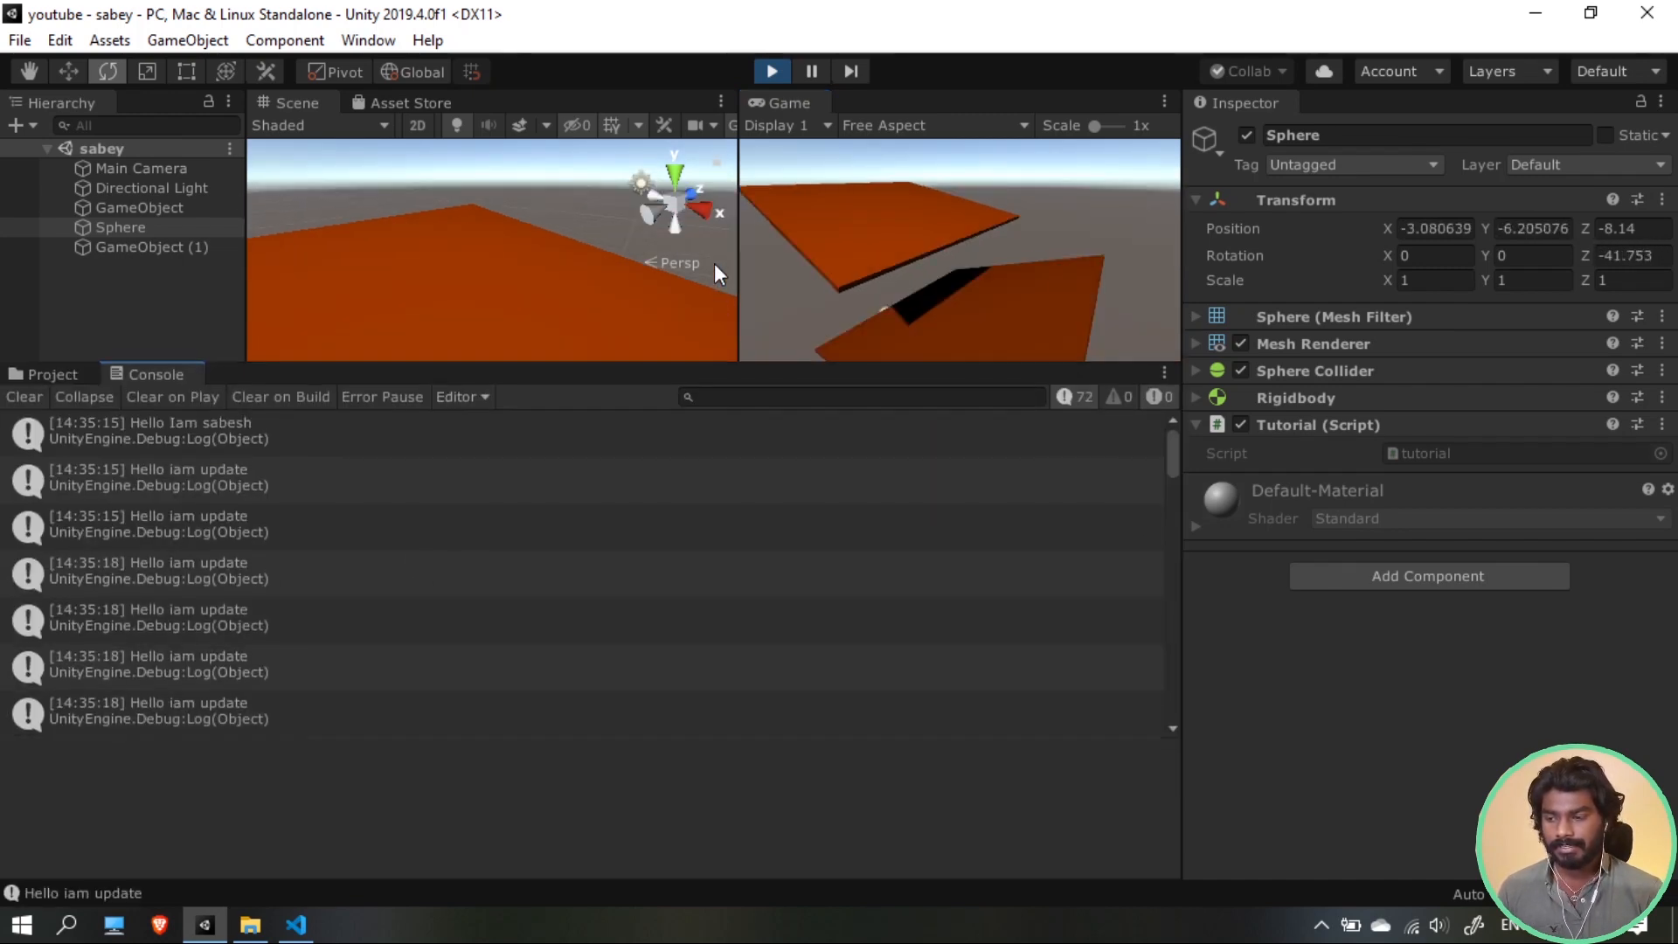
pyautogui.click(769, 72)
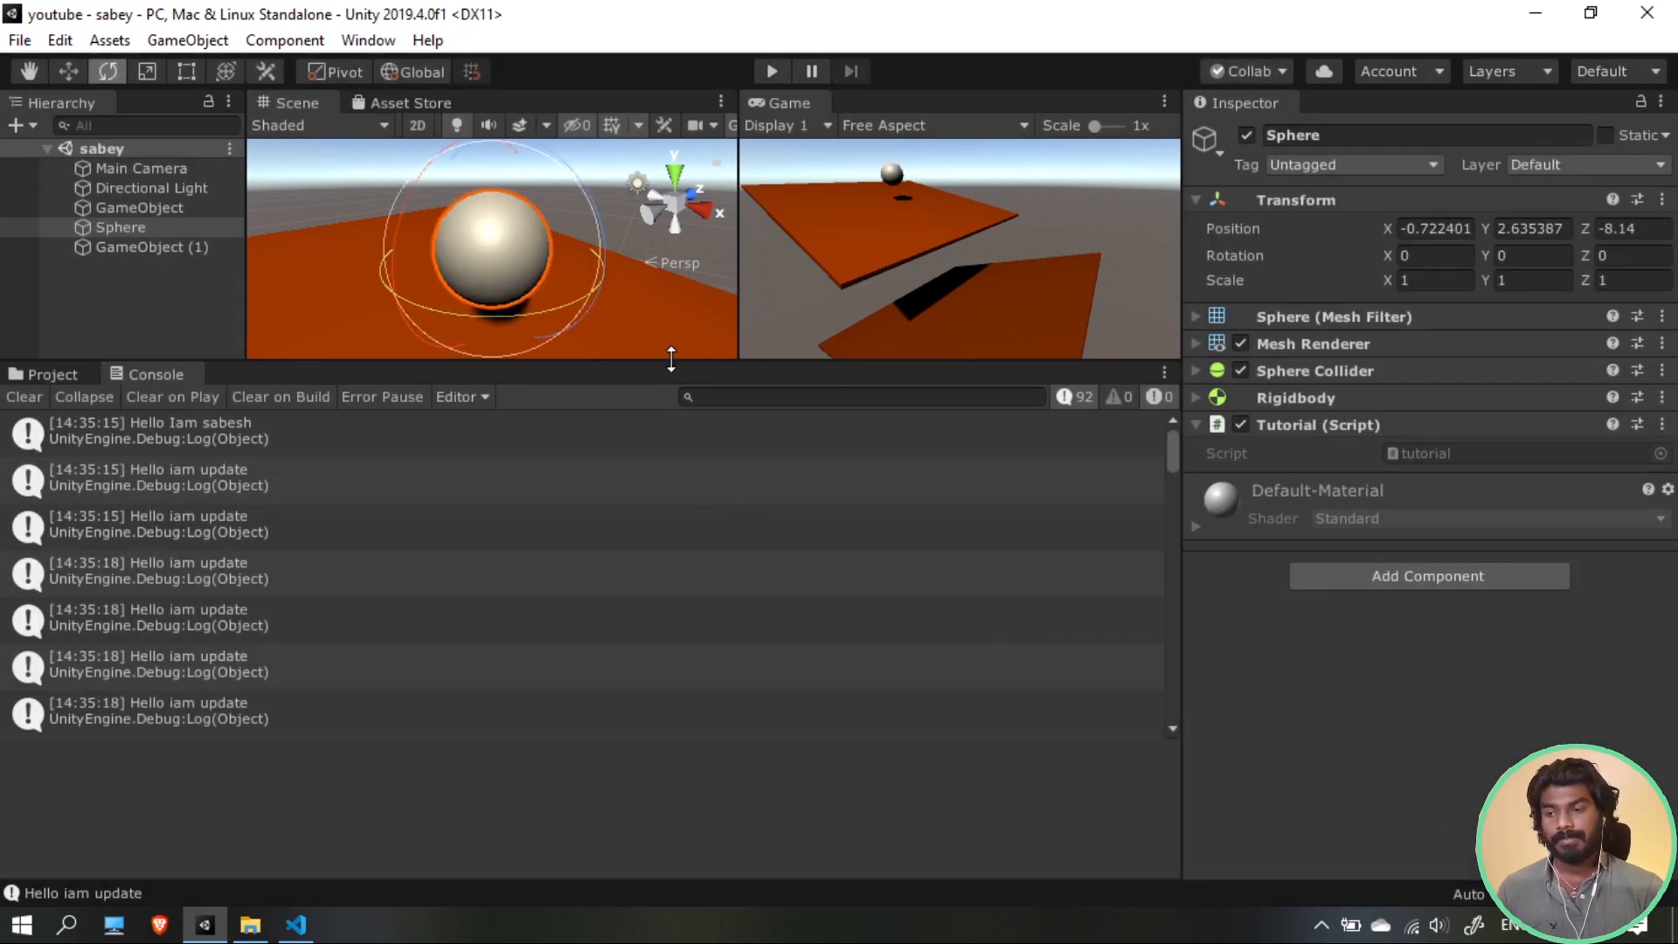
# Compare the Start and Update entries in Unity's Console with their message strings in tutorial.cs in Visual Studio Code
pyautogui.click(131, 435)
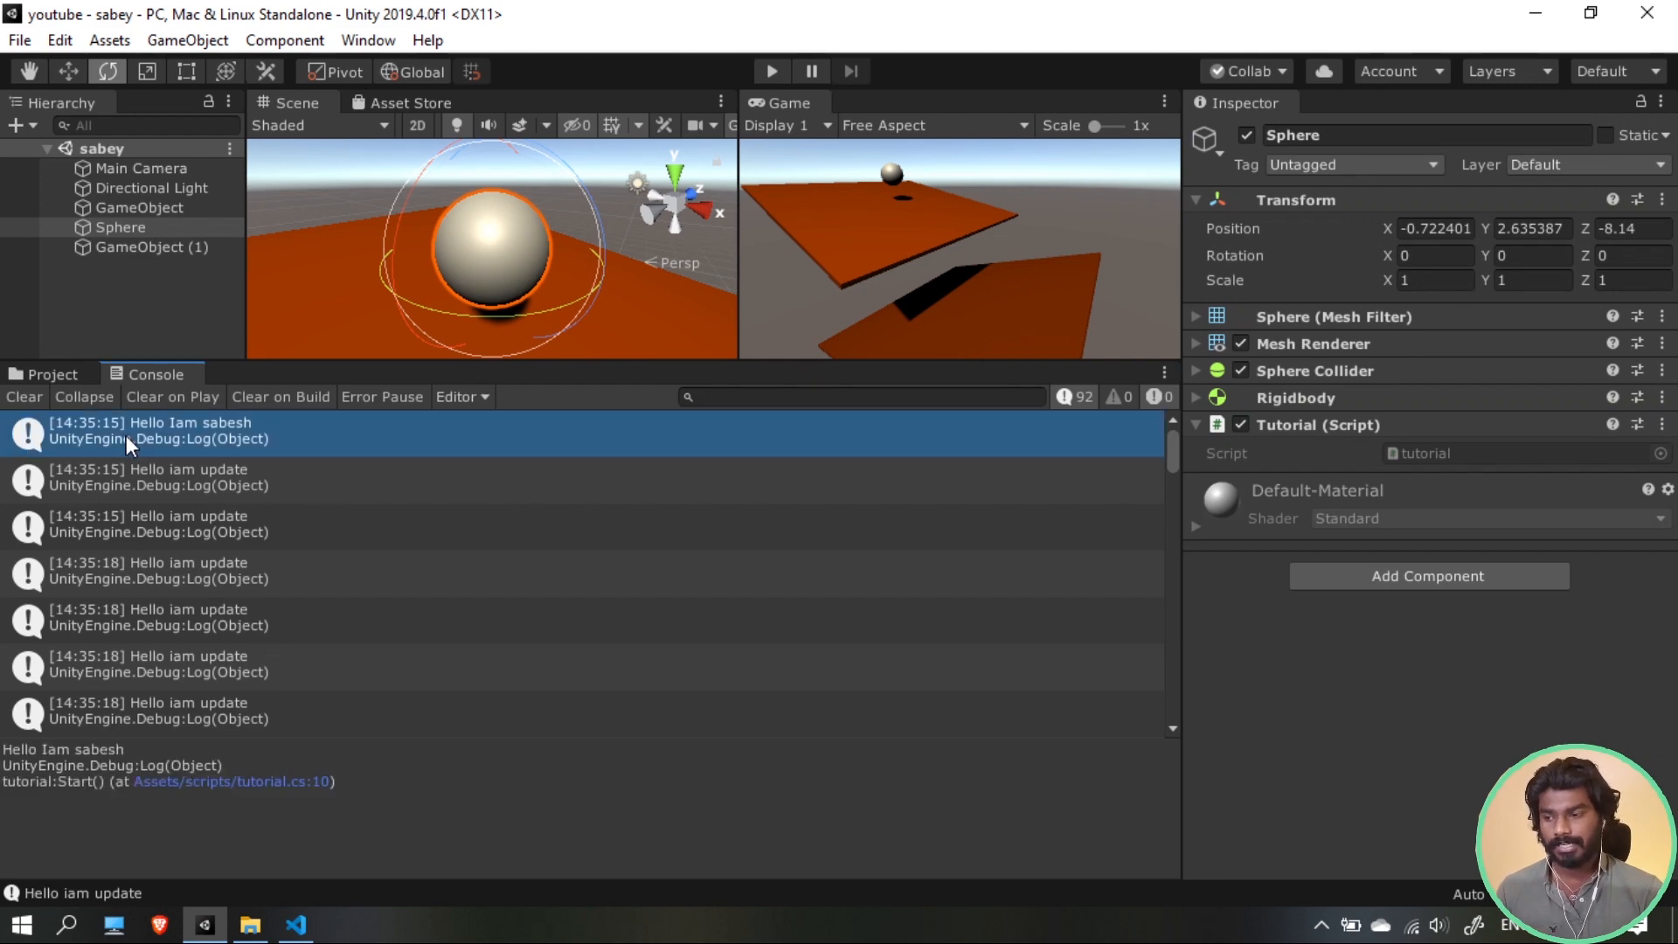
pyautogui.click(171, 769)
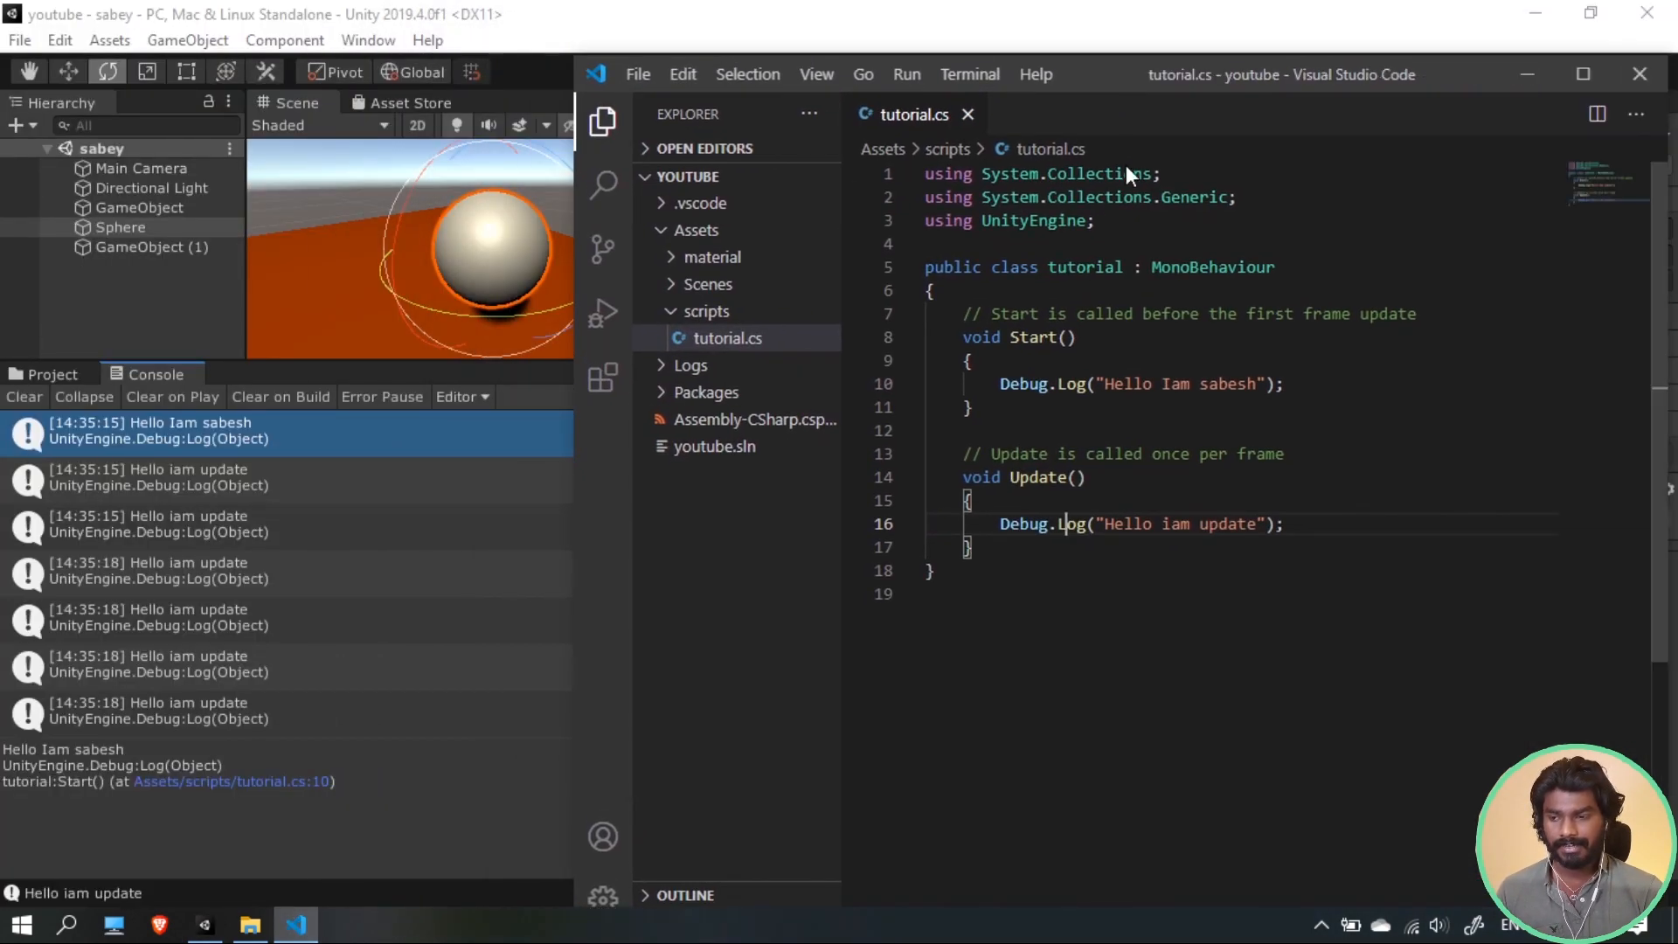
pyautogui.moveTo(1104, 386); pyautogui.dragTo(1256, 386)
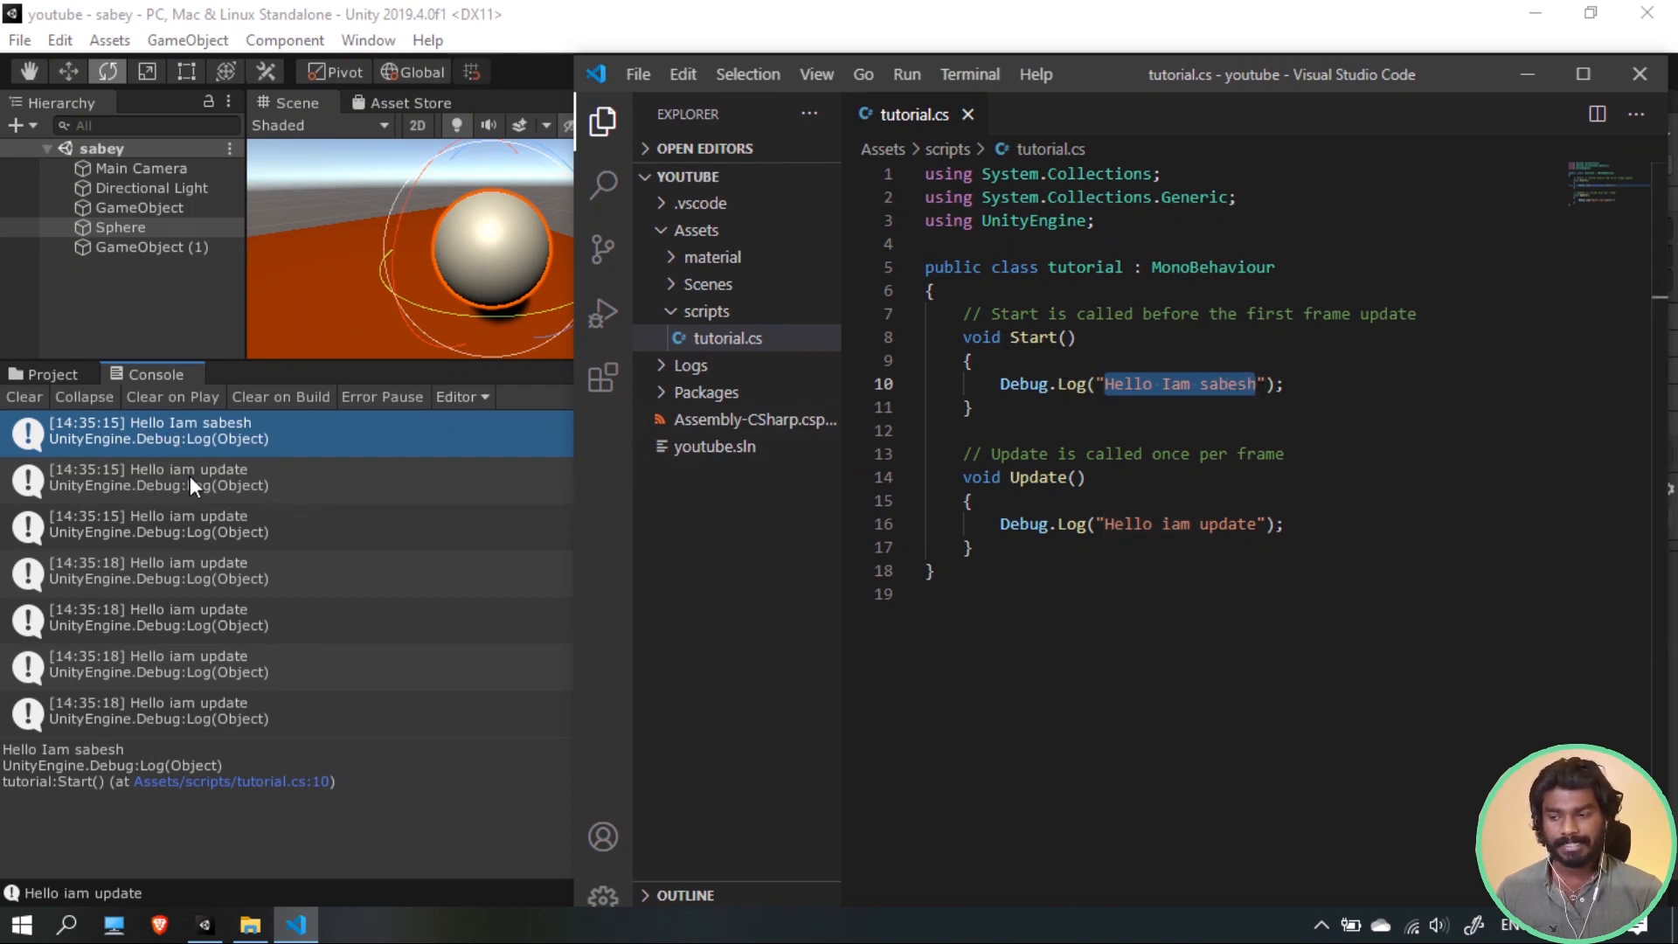
pyautogui.moveTo(1098, 523); pyautogui.dragTo(1256, 523)
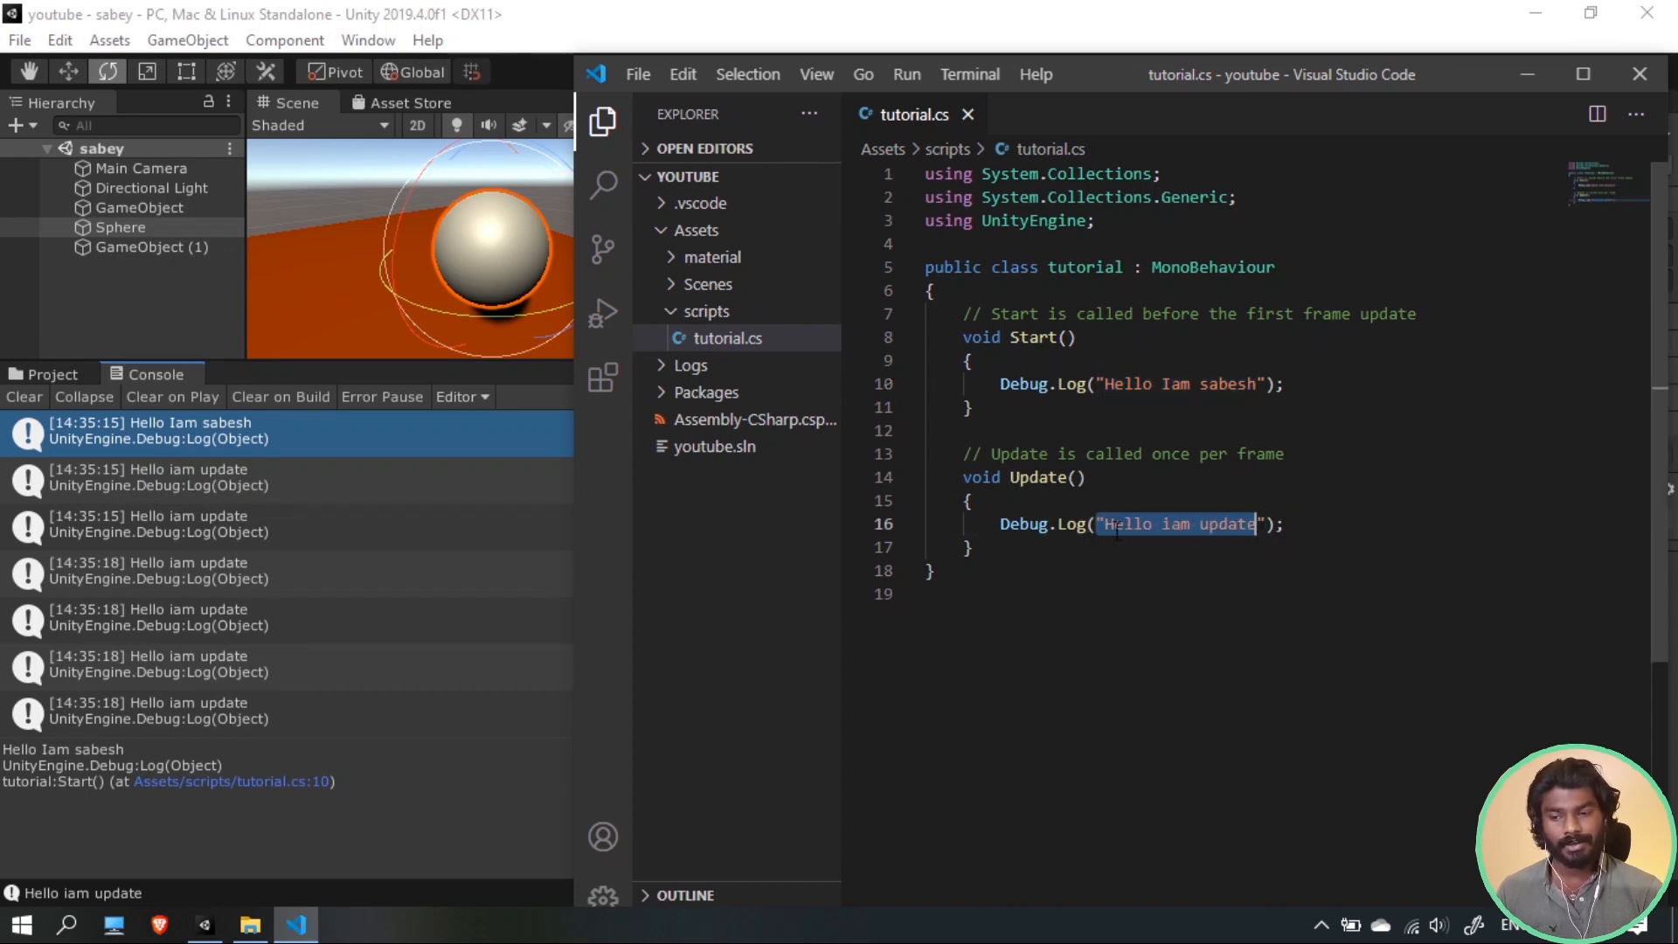
pyautogui.click(468, 421)
pyautogui.click(260, 485)
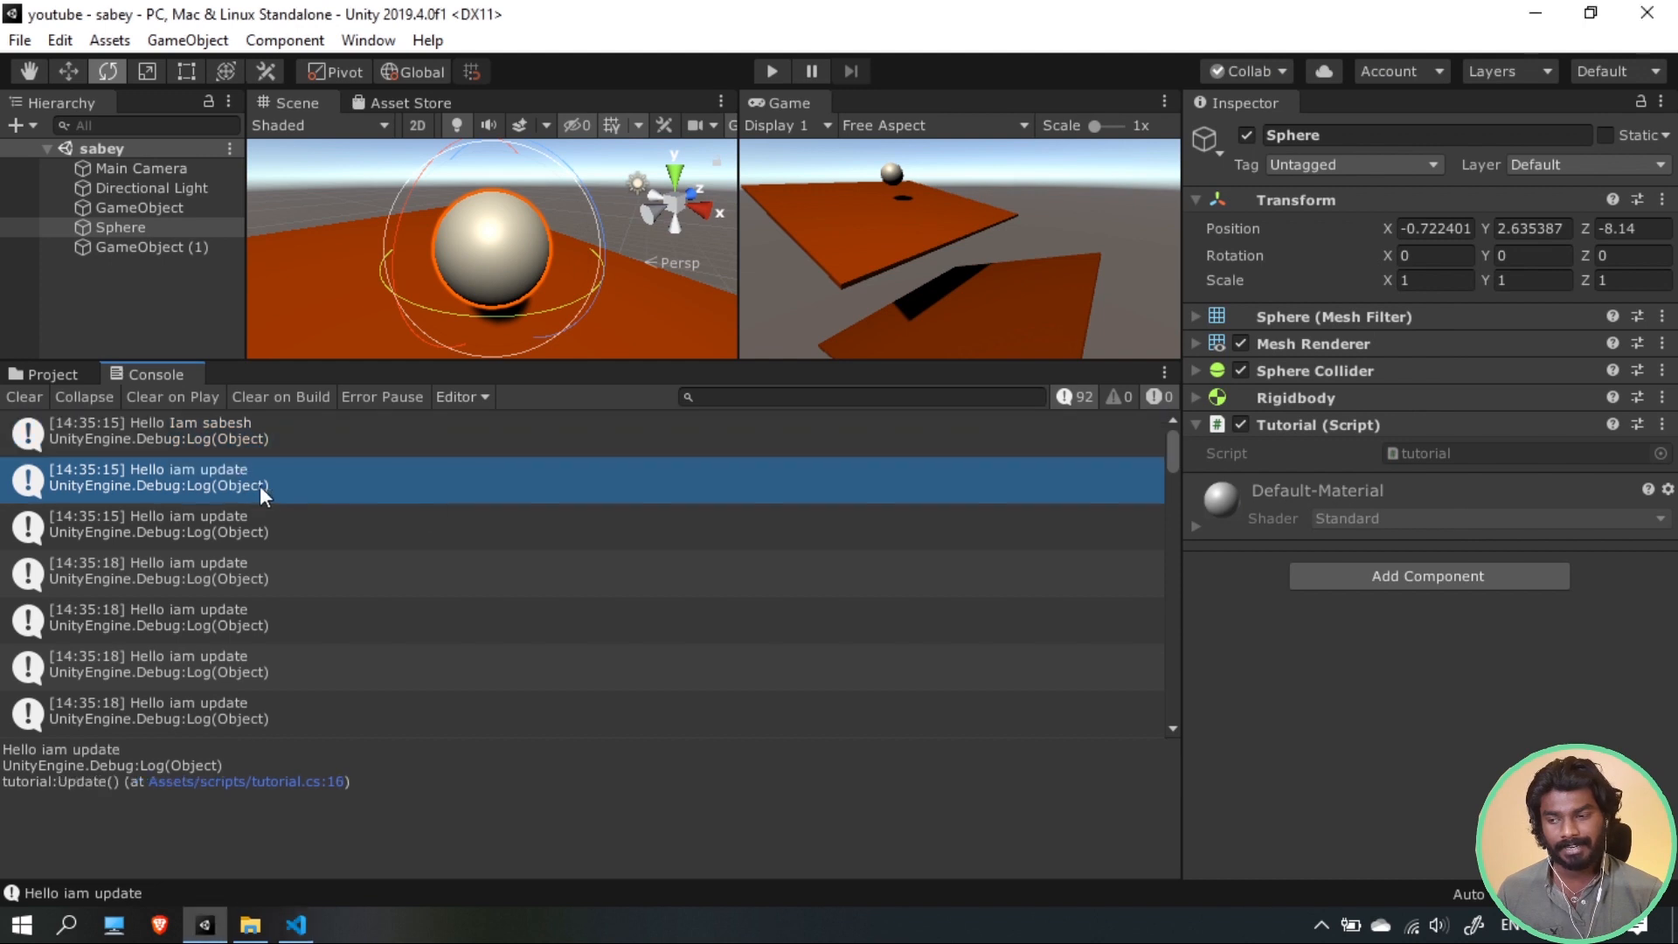
pyautogui.scroll(-3, 596, 598)
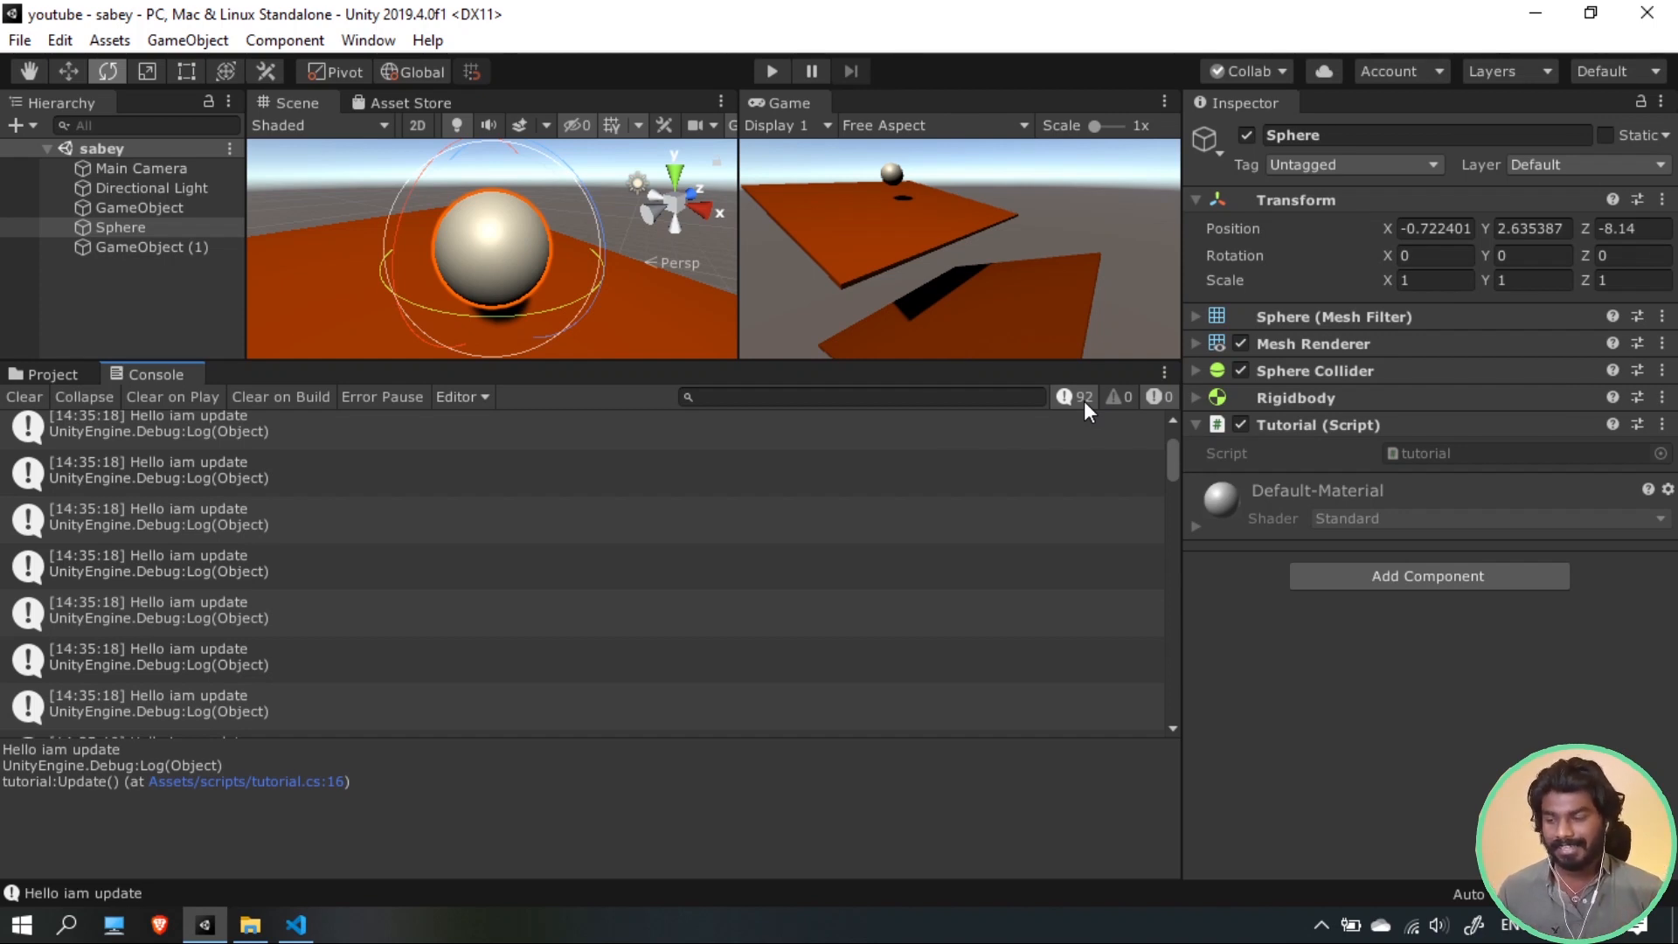
# Switch to Visual Studio Code and review the complete Start and Update methods in tutorial.cs
pyautogui.click(296, 925)
pyautogui.click(1031, 560)
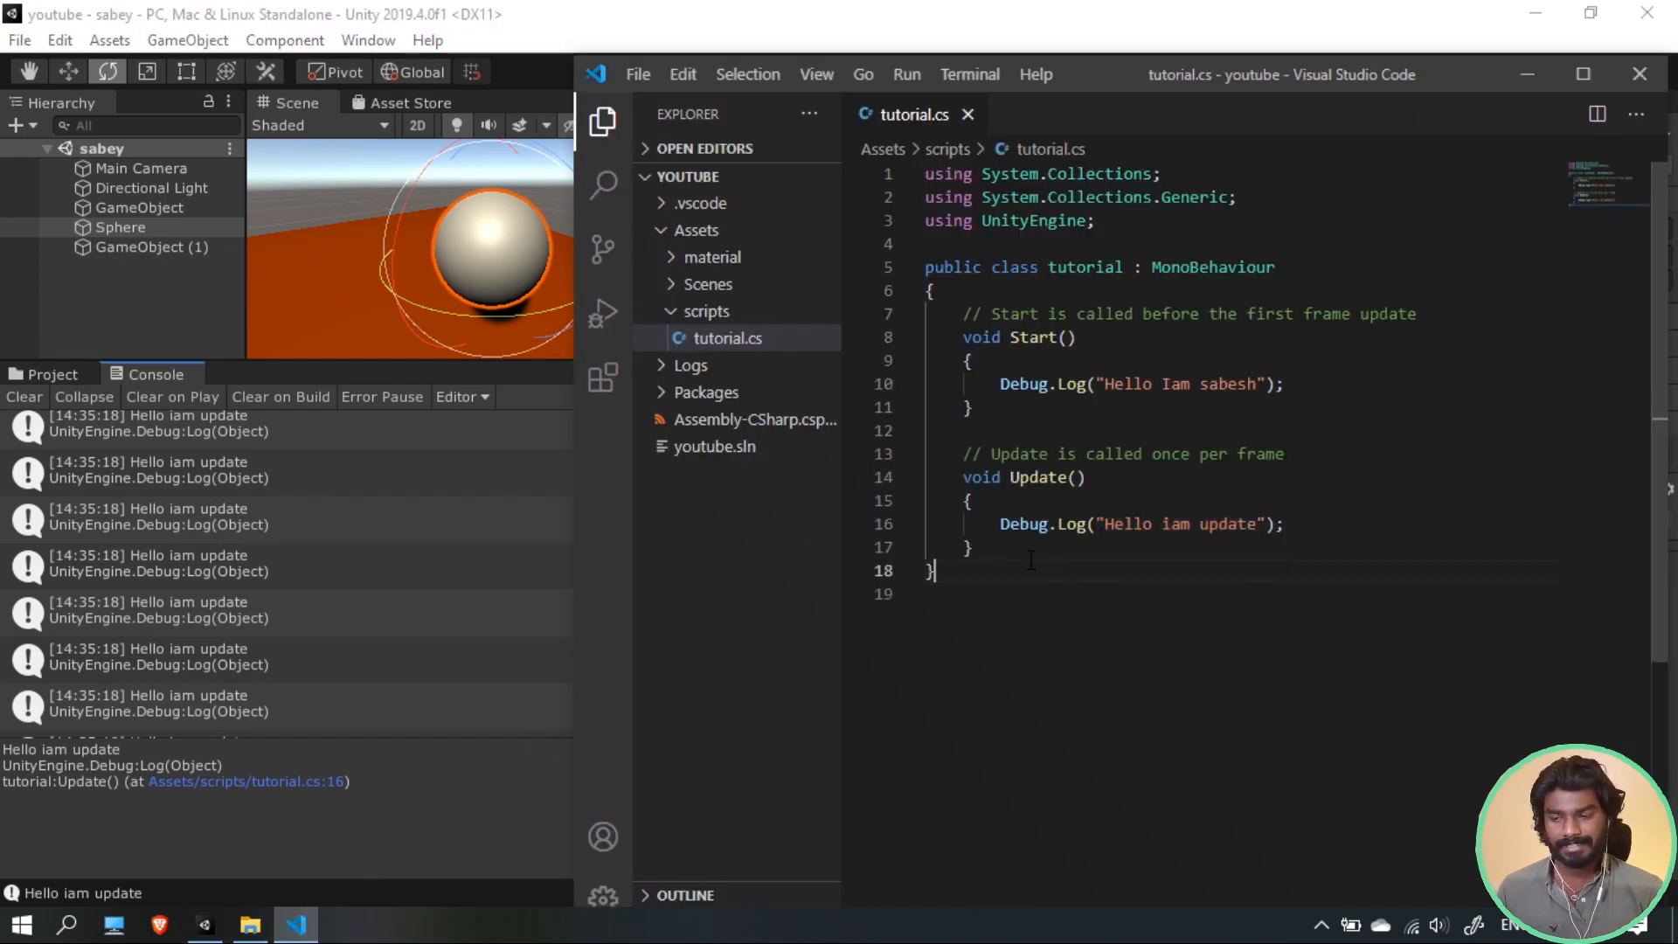
pyautogui.moveTo(1031, 560); pyautogui.dragTo(1028, 551)
pyautogui.moveTo(960, 339); pyautogui.dragTo(1016, 408)
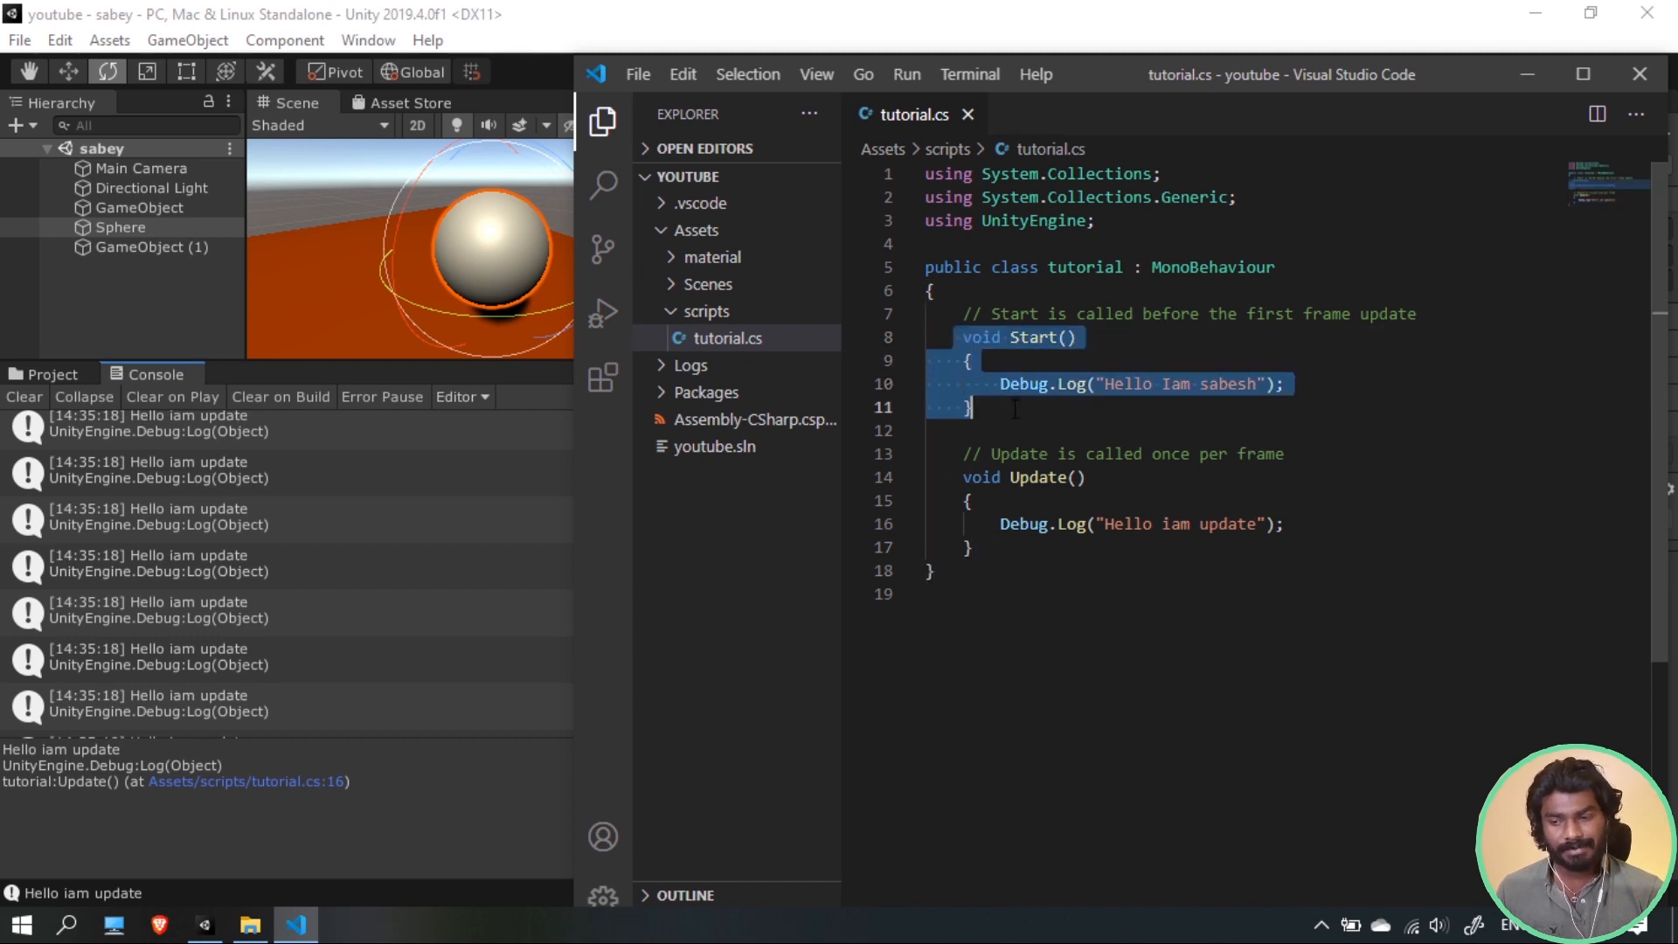
pyautogui.moveTo(964, 478); pyautogui.dragTo(1004, 541)
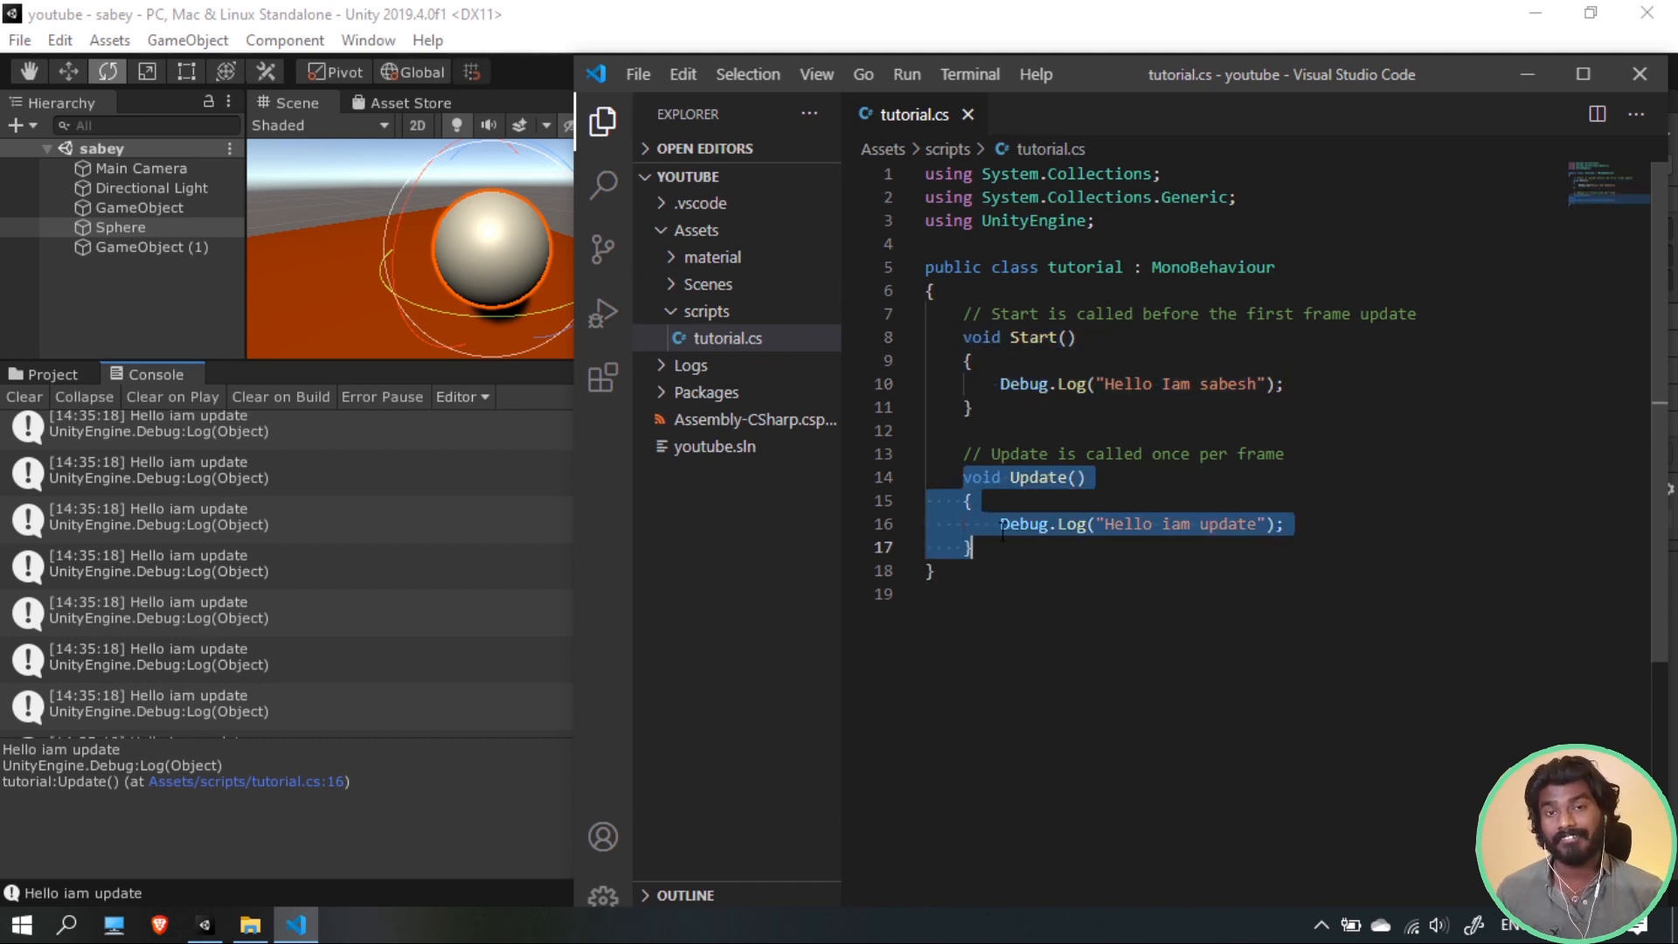